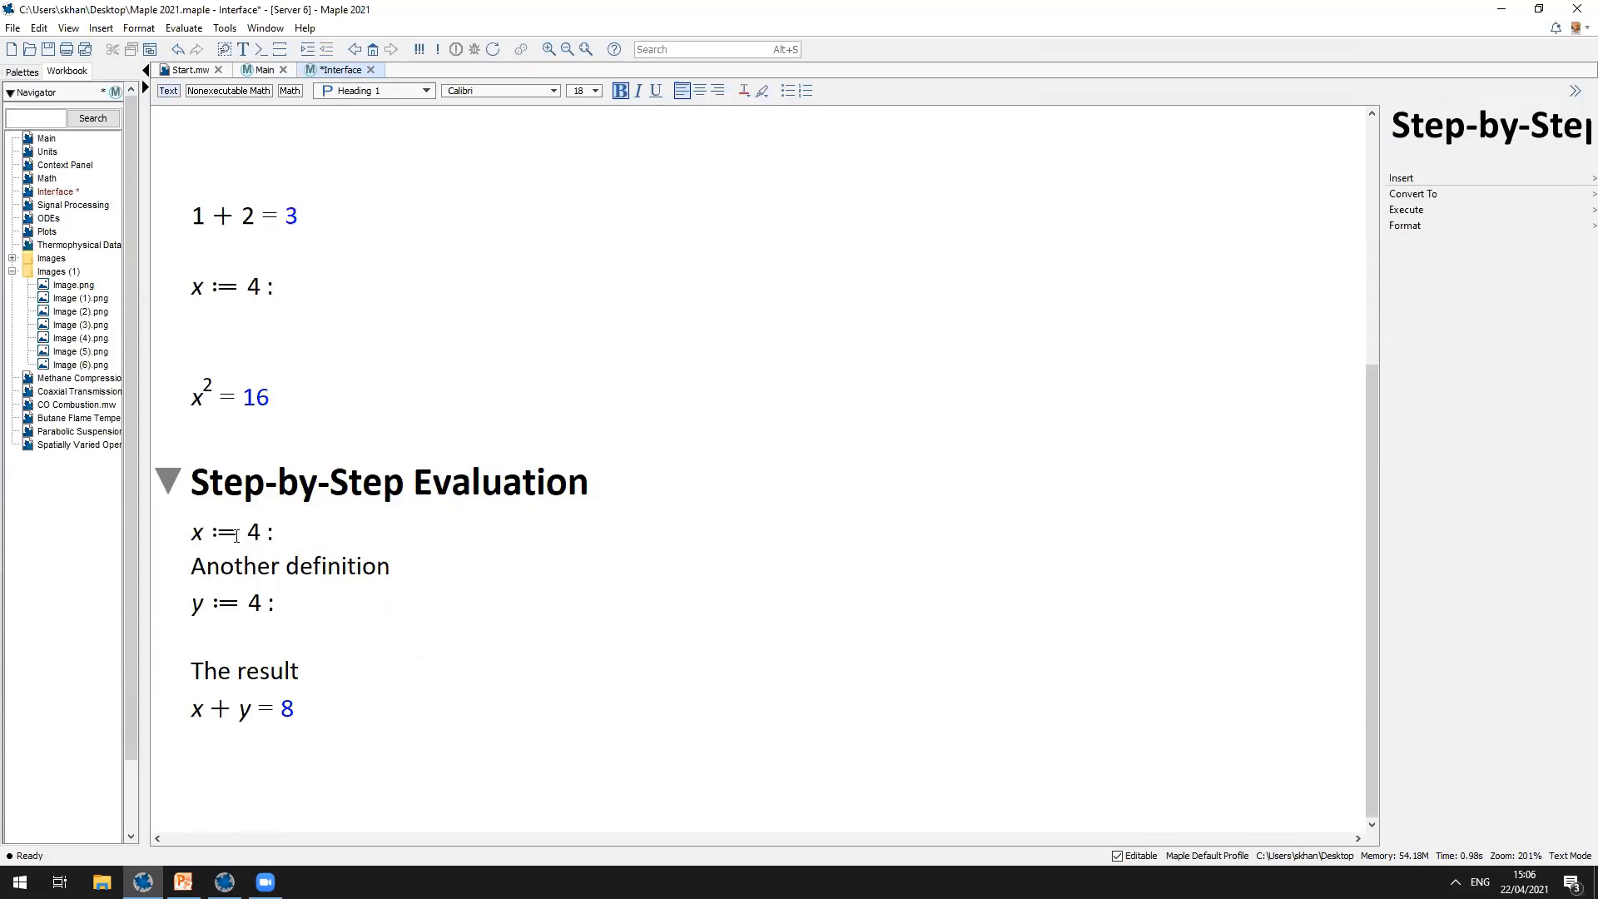
Step: Move the cursor through the Step-by-Step Evaluation section between the x definition, the text line and the x + y result
left_click(238, 535)
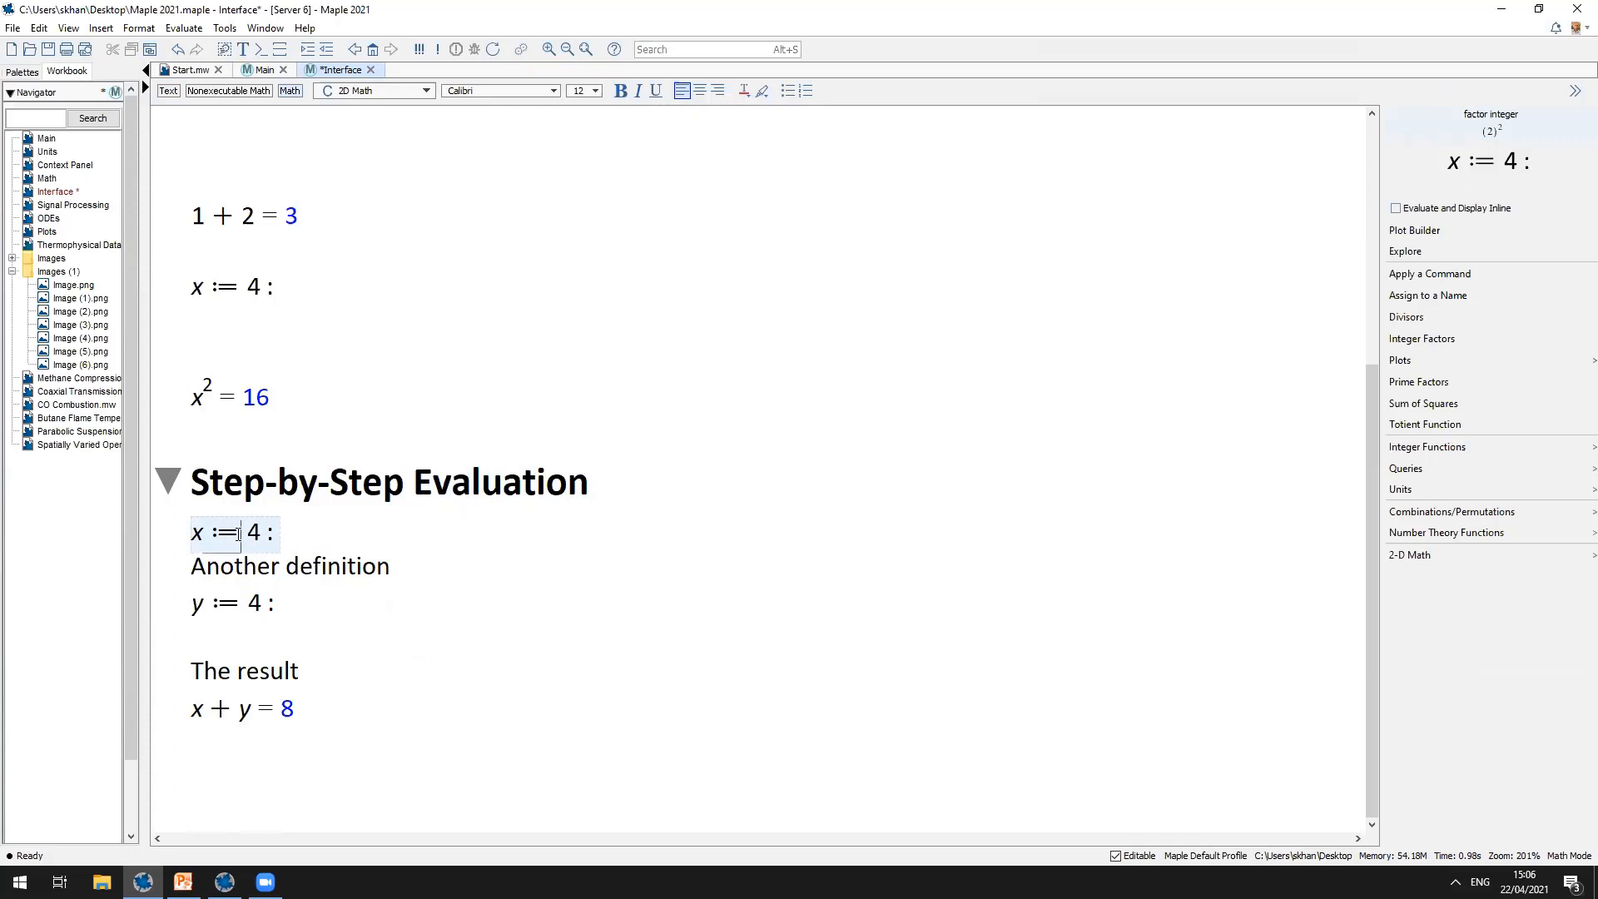
key("Down")
key("Down")
key("Down")
key("Down")
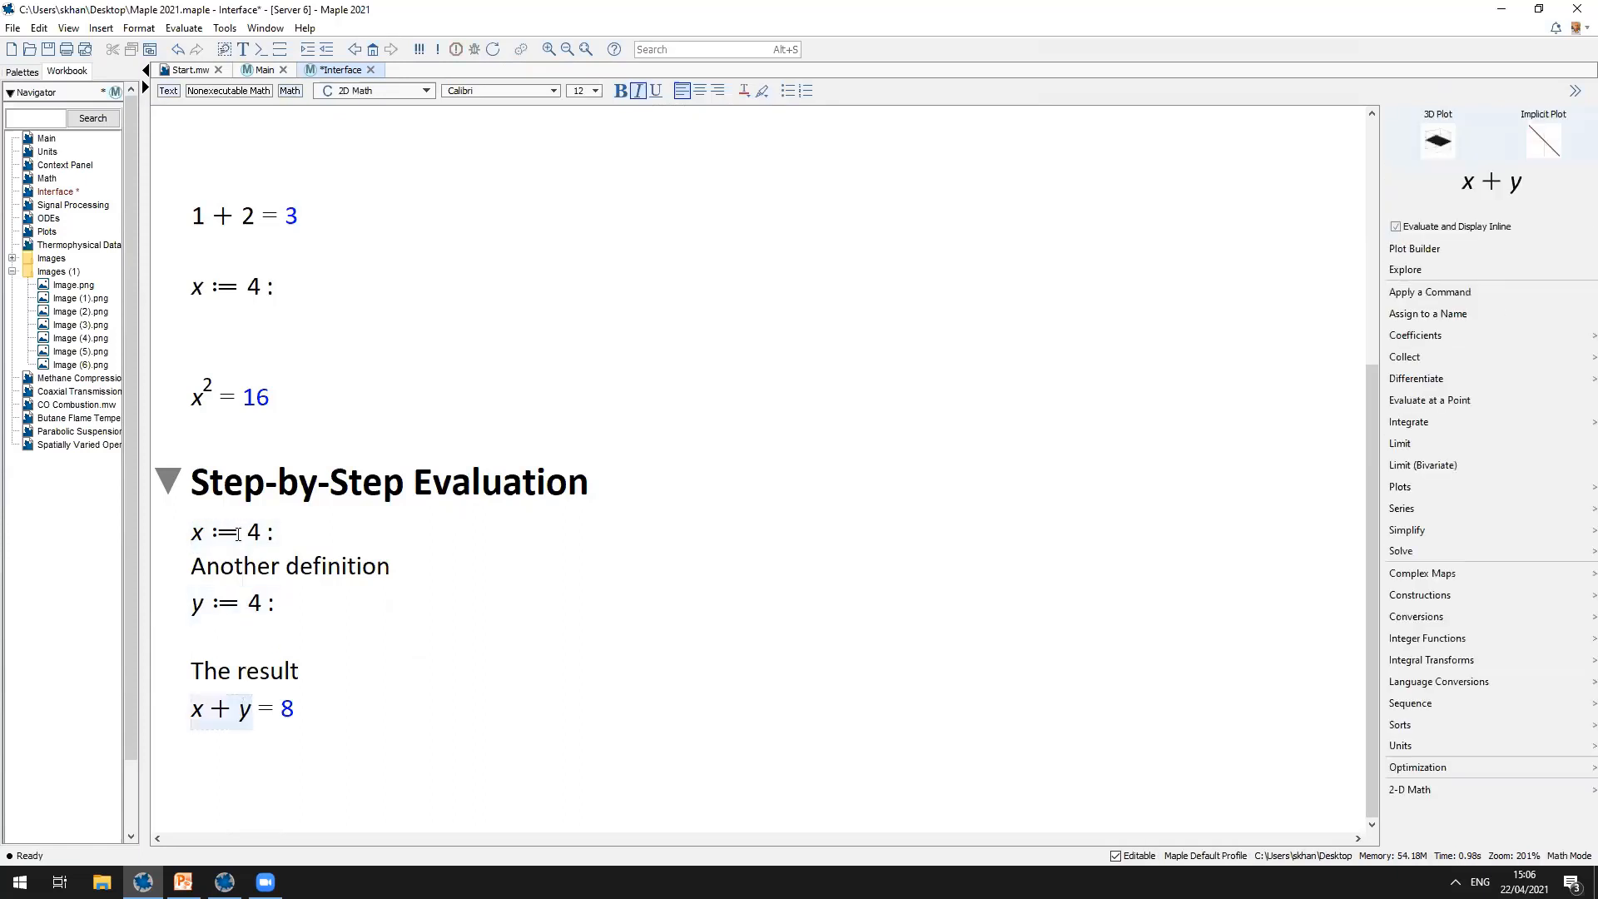
key("Up")
key("Up")
key("Up")
key("Up")
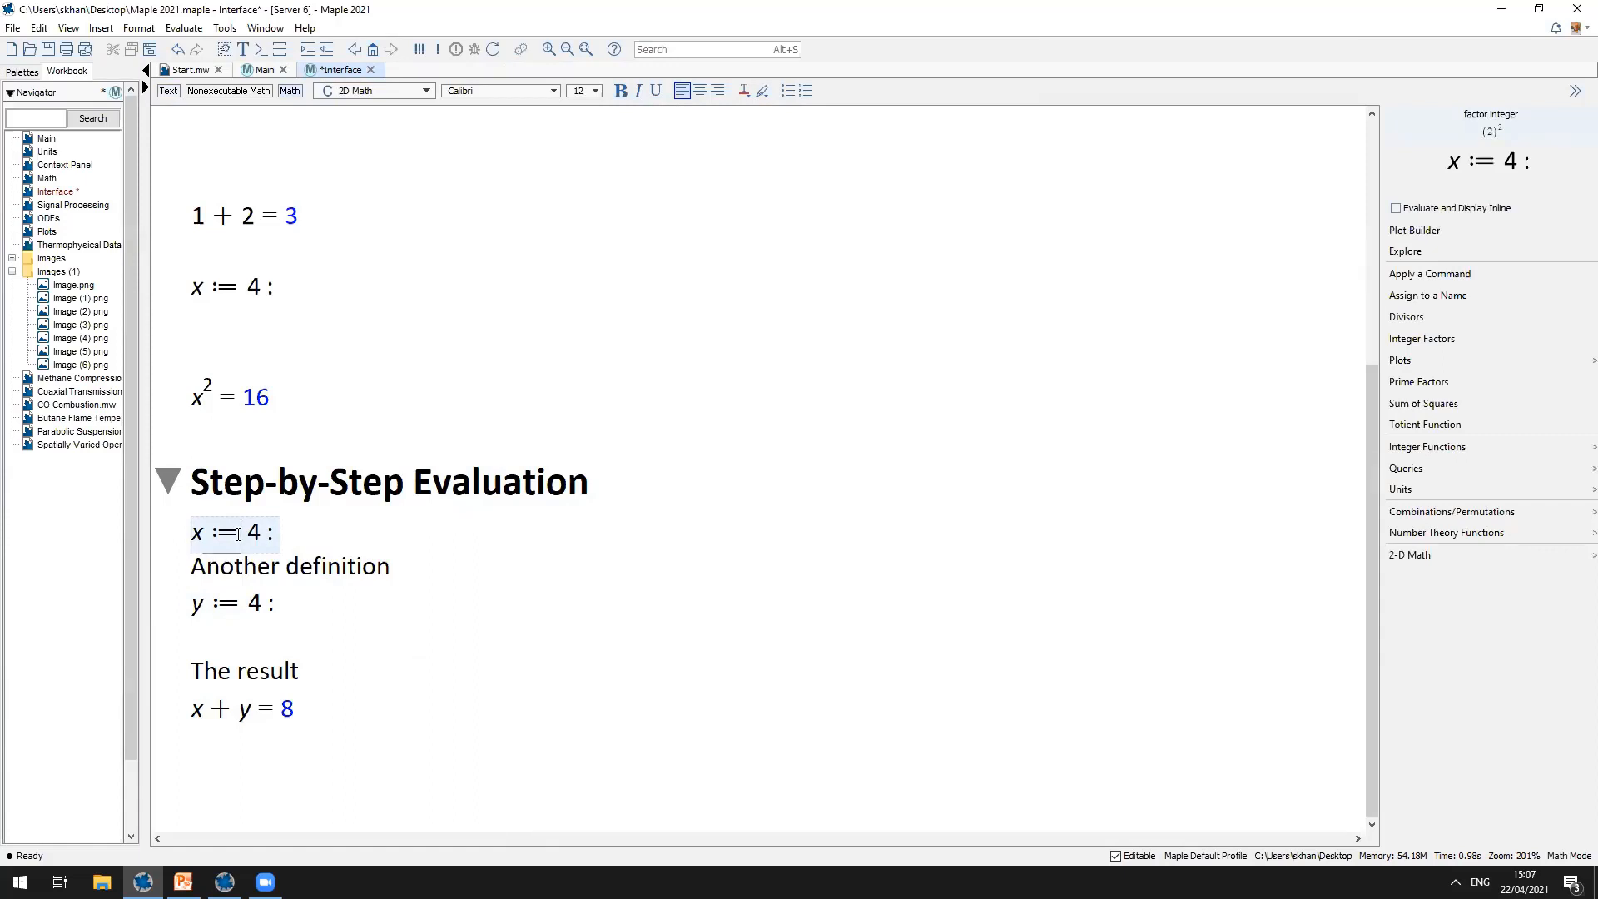
key("Down")
key("Left")
key("Left")
key("Left")
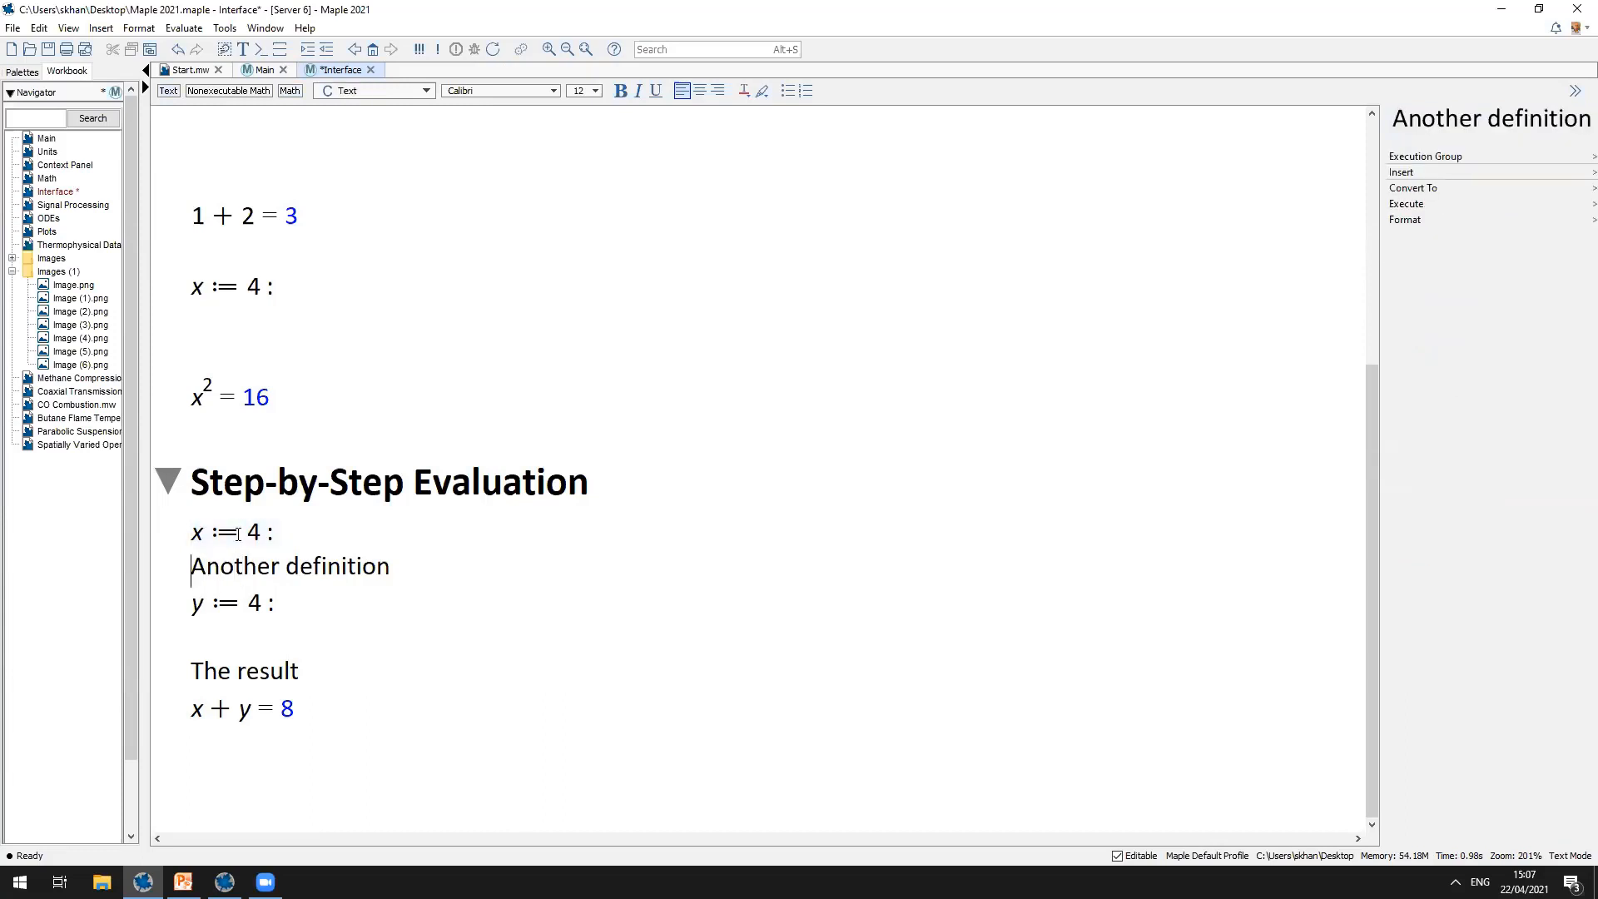
Step: Evaluate the definition y := 4 in the Step-by-Step Evaluation section
key("Right")
key("Up")
key("Down")
key("Down")
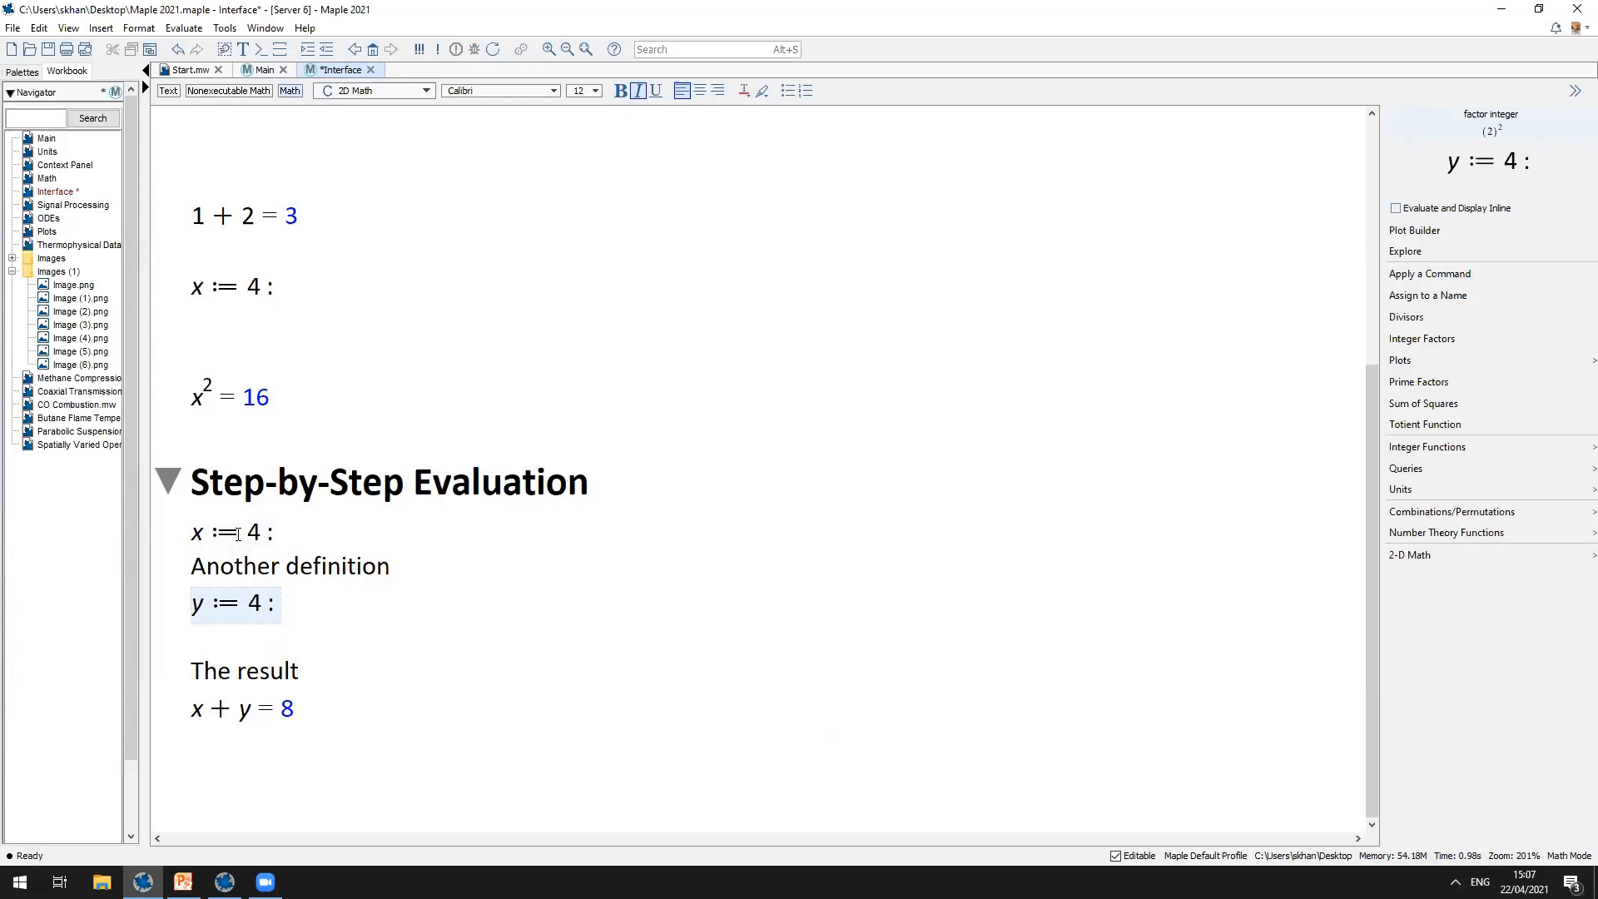
key("Return")
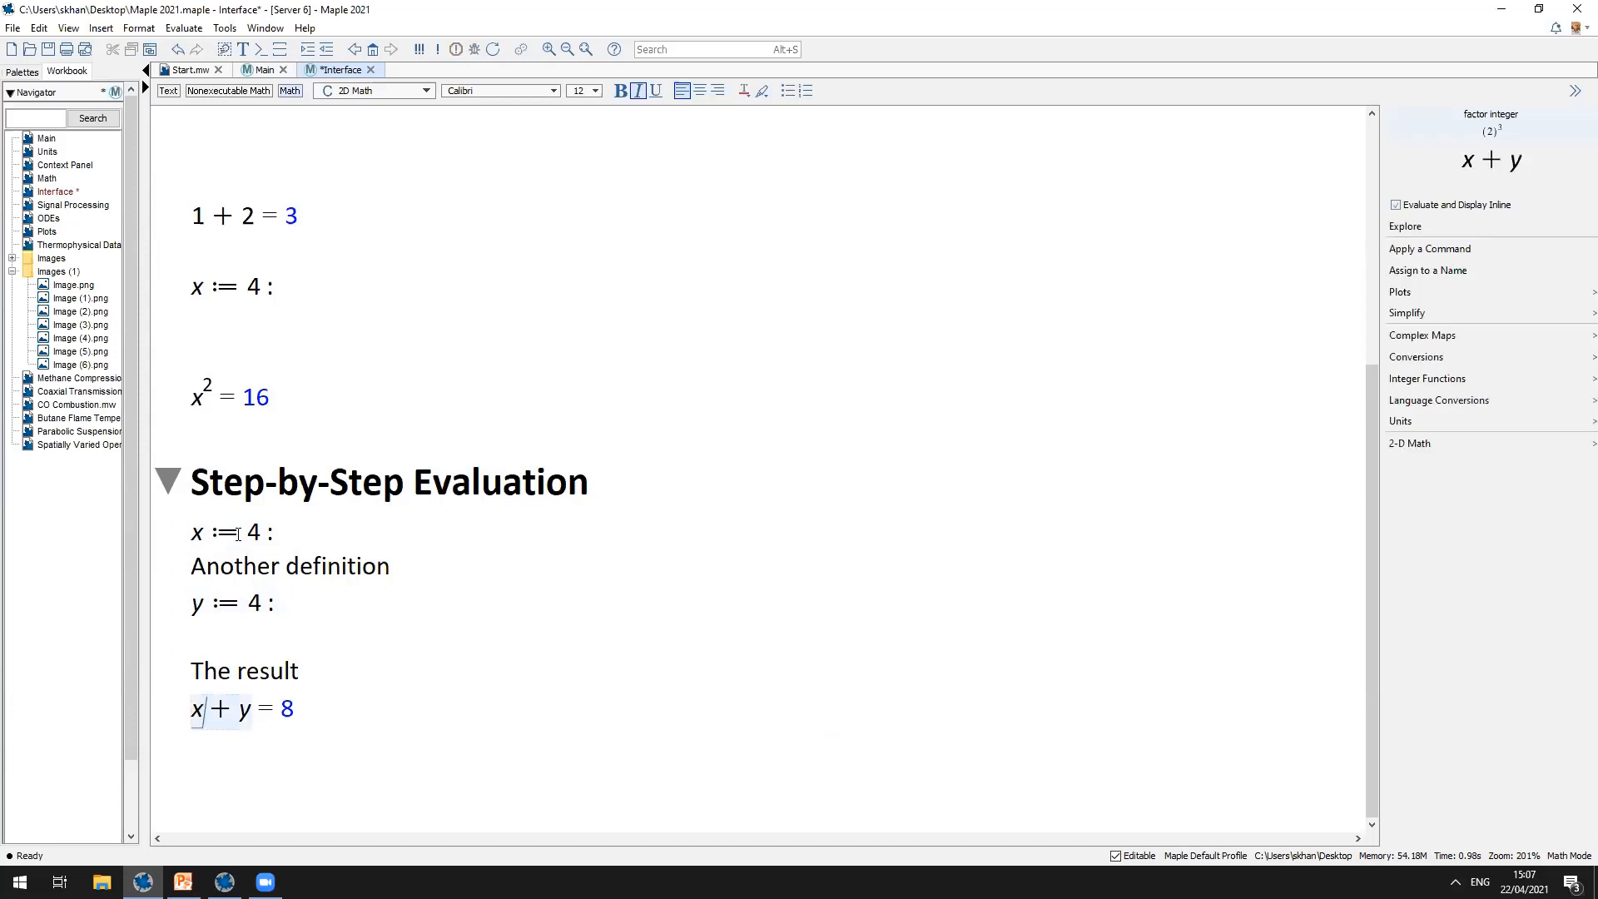
Step: Change the definition of x in the Step-by-Step Evaluation section to 14
key("Up")
key("Up")
key("Up")
key("Up")
key("Up")
key("Left")
type("1")
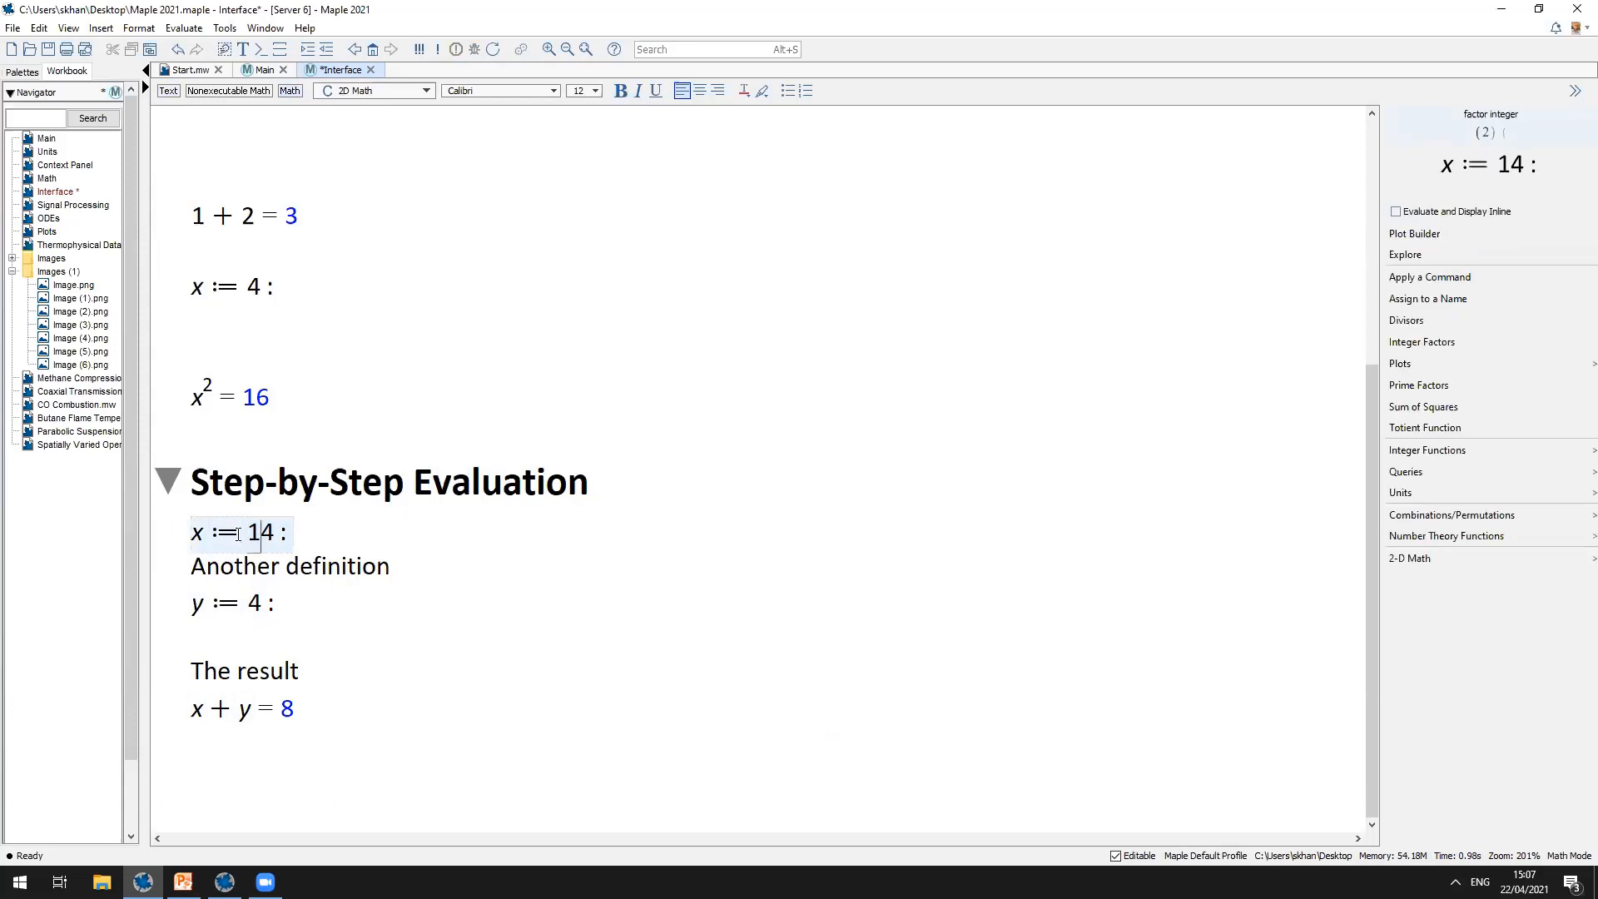
Step: Re-evaluate the x + y expression under "The result" with the edited x definition
key("Down")
key("Down")
key("Down")
key("Down")
key("Down")
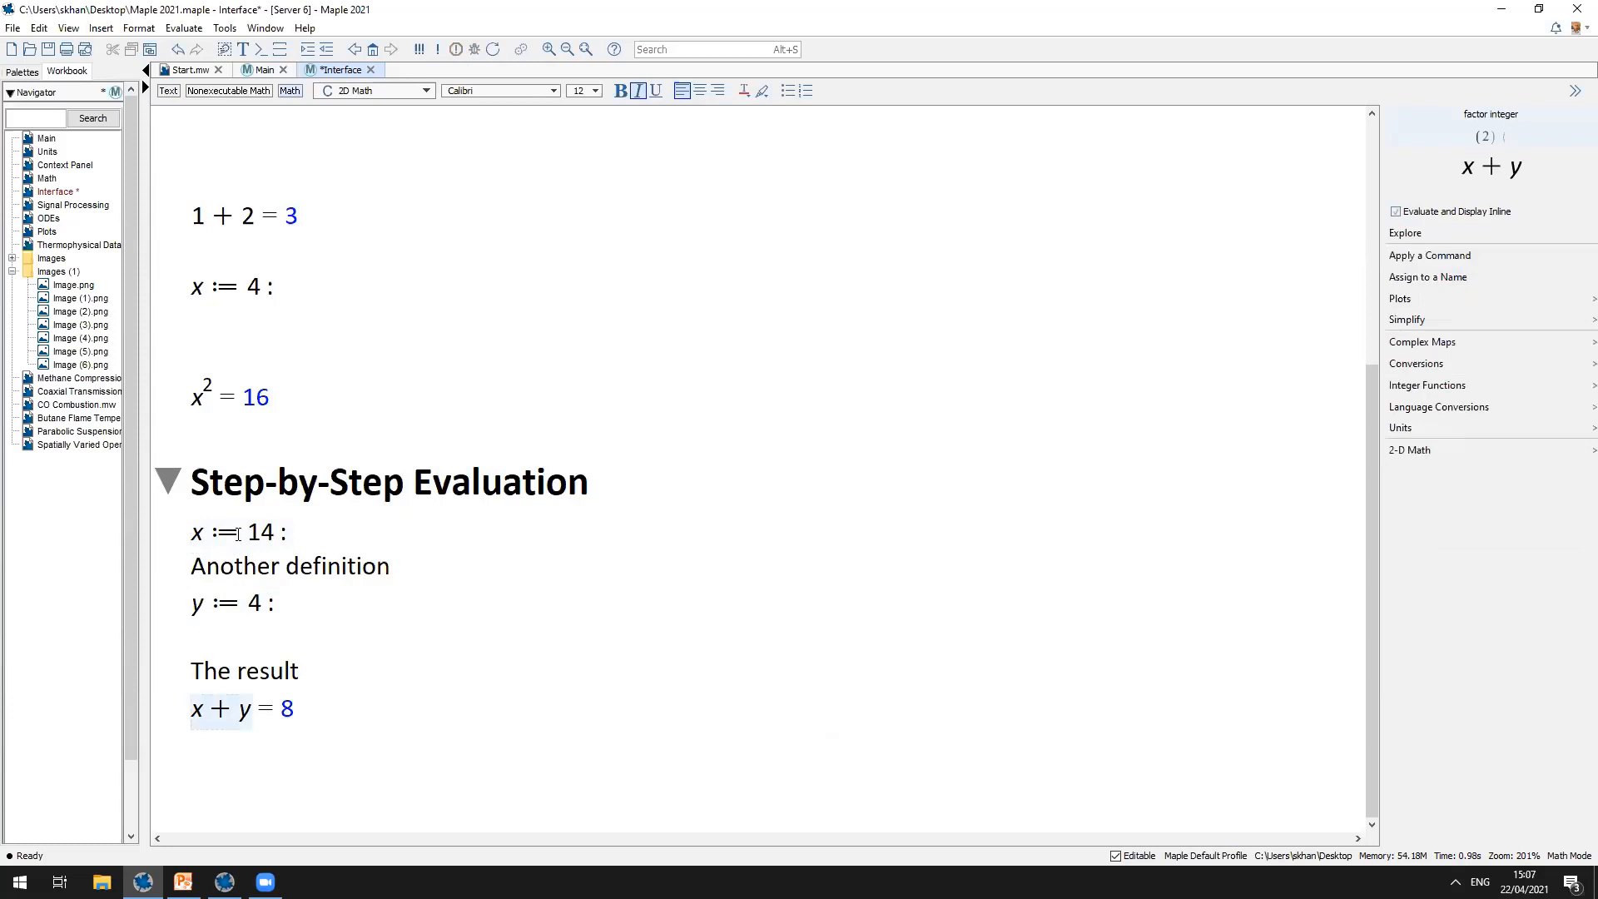
key("Return")
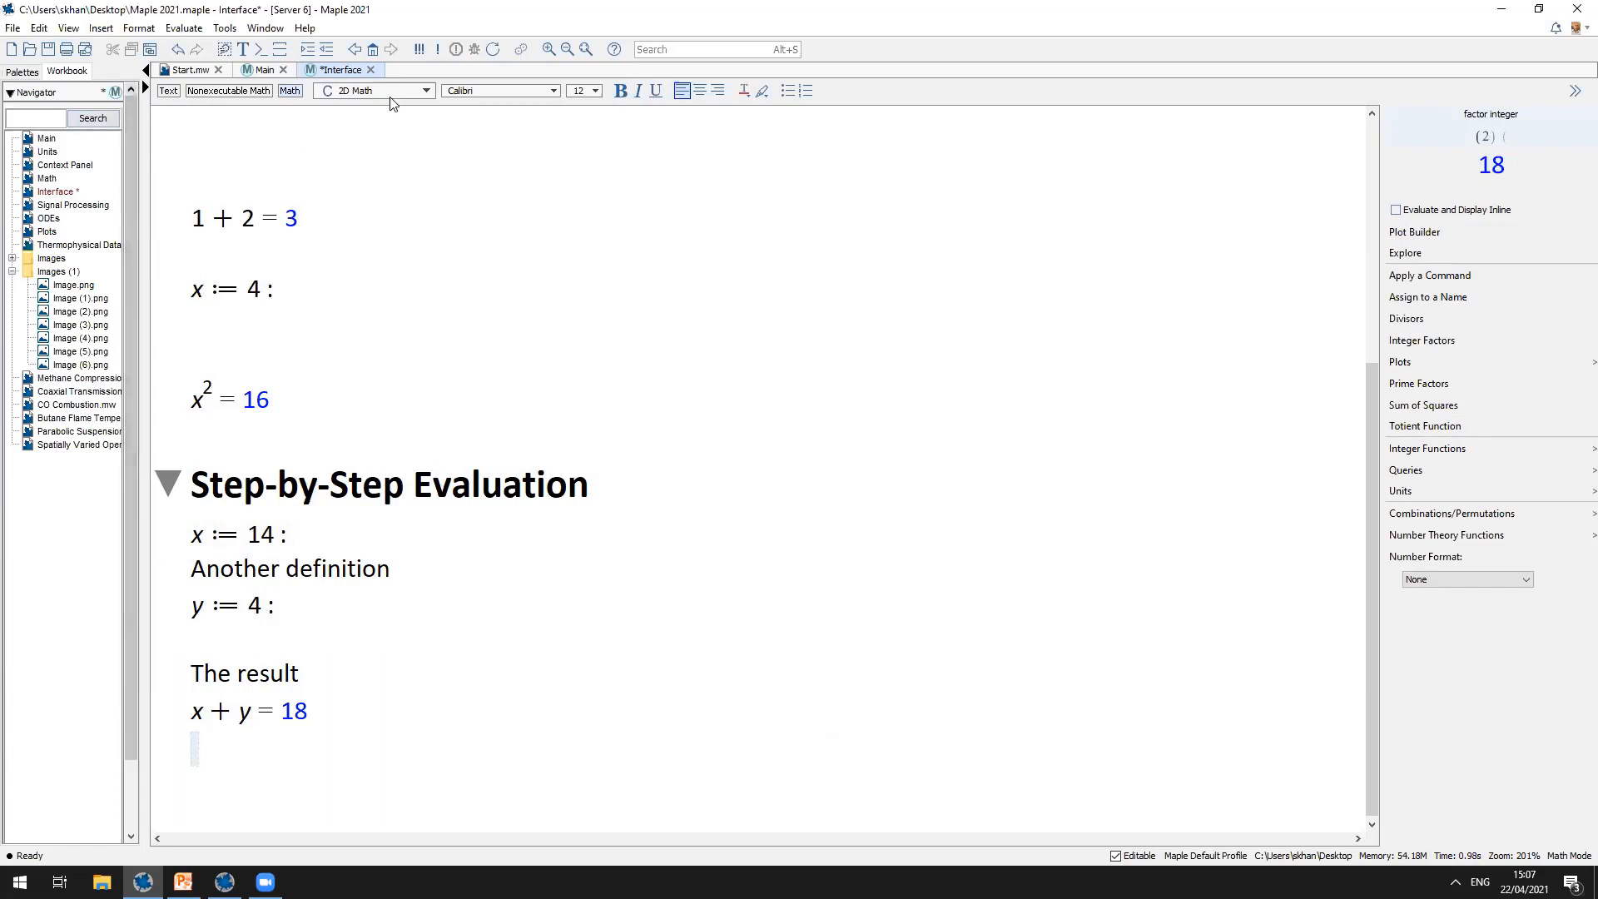
Step: Close the Interface worksheet without saving its changes and open the Context Panel worksheet from the Main page
left_click(370, 70)
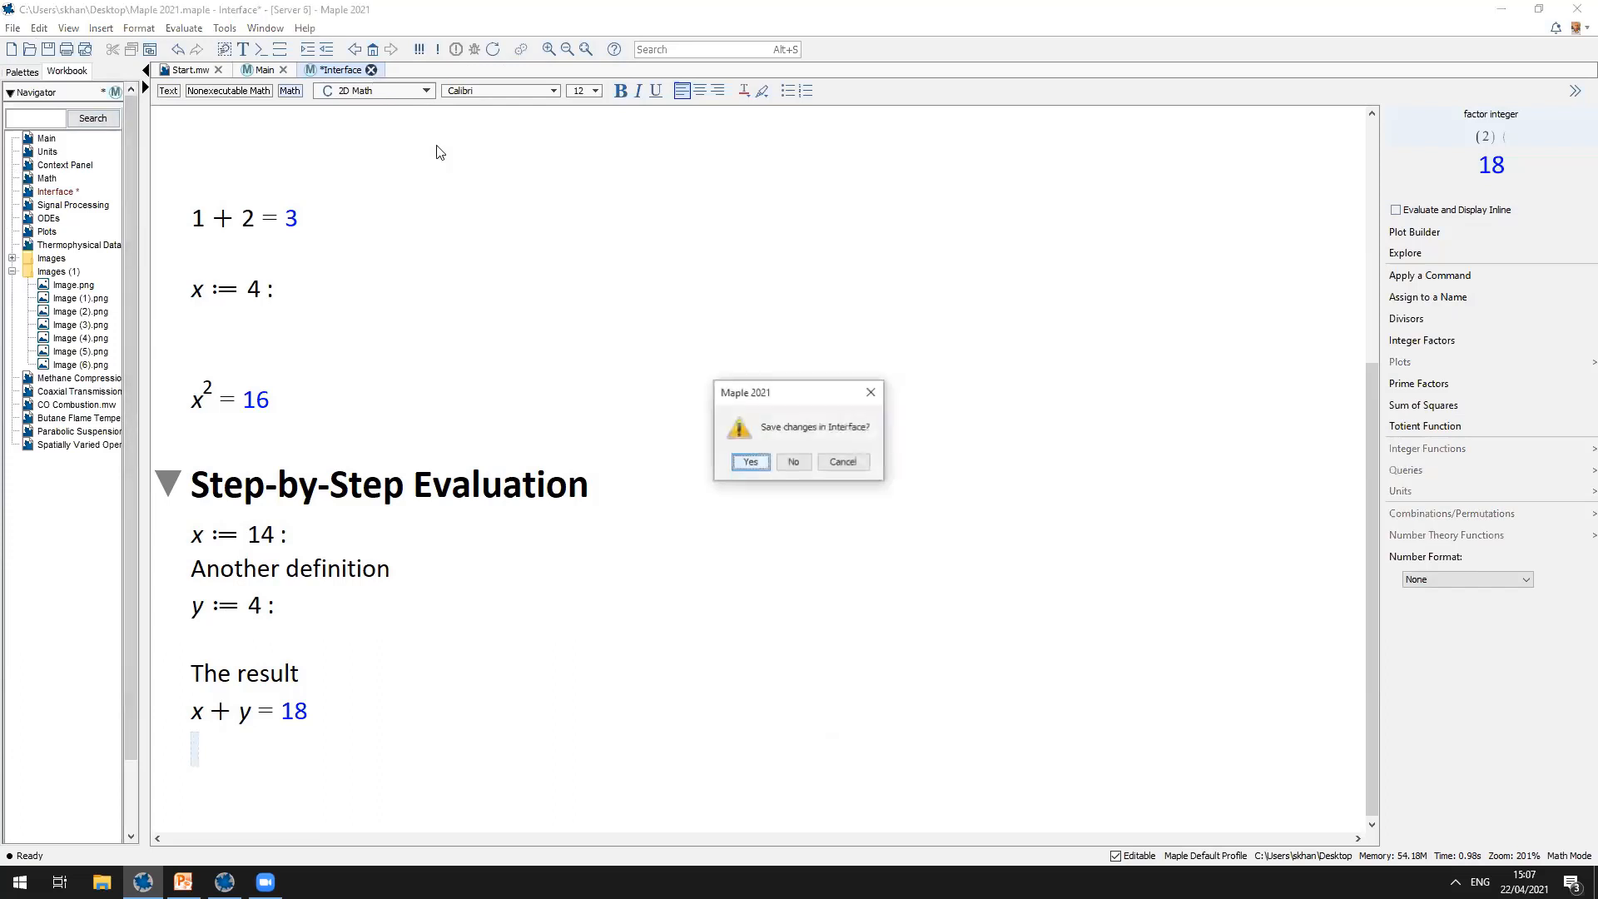
left_click(805, 468)
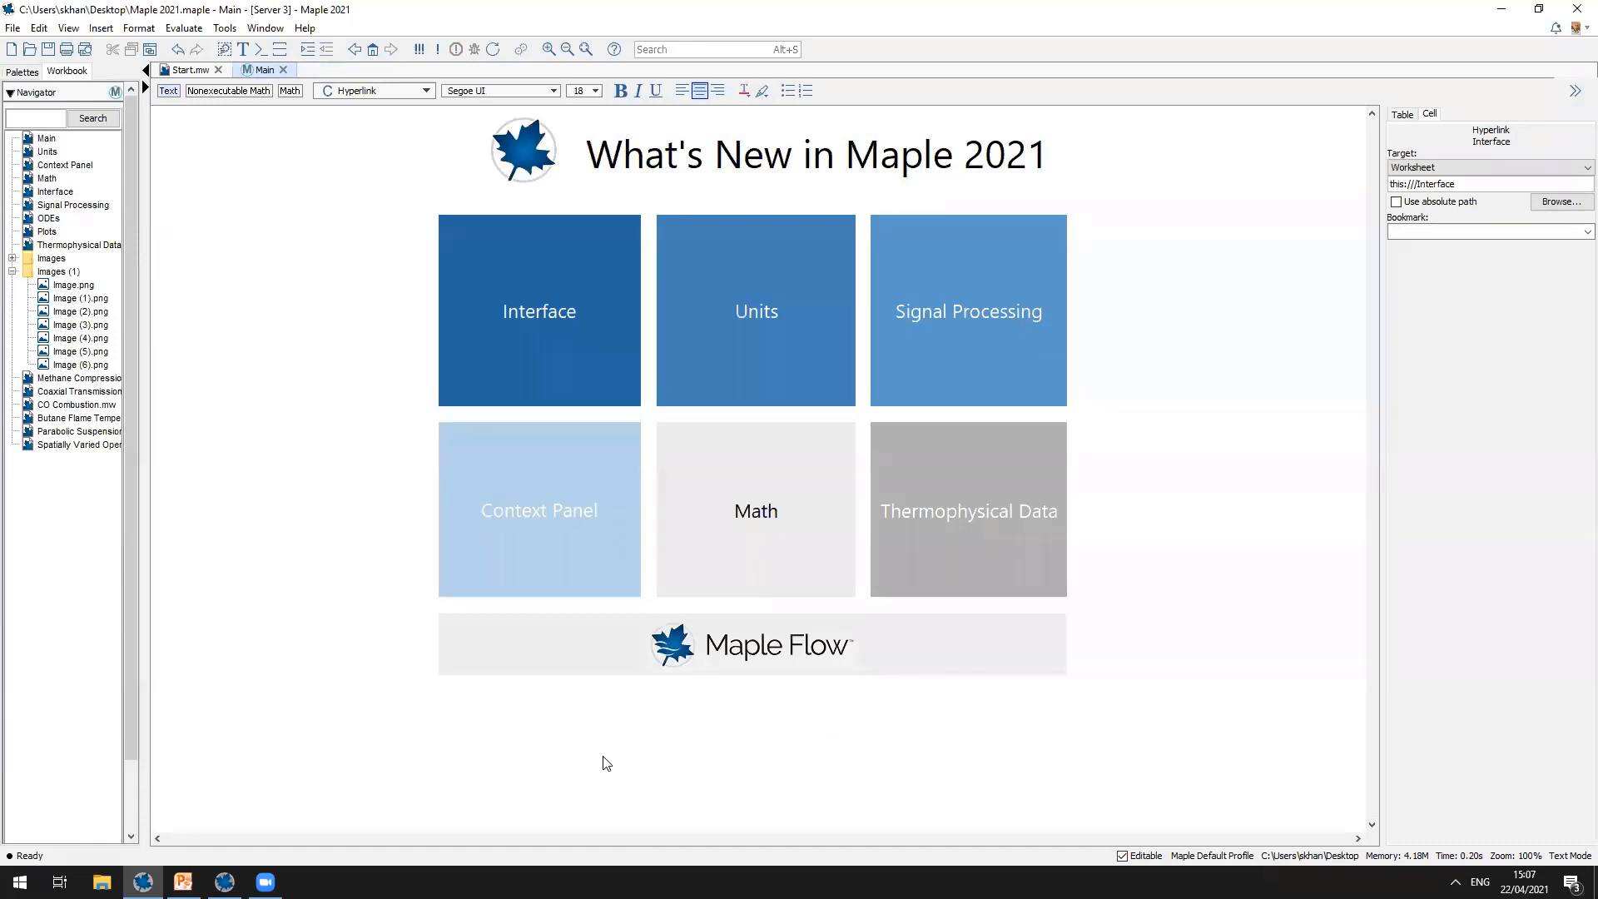
left_click(551, 517)
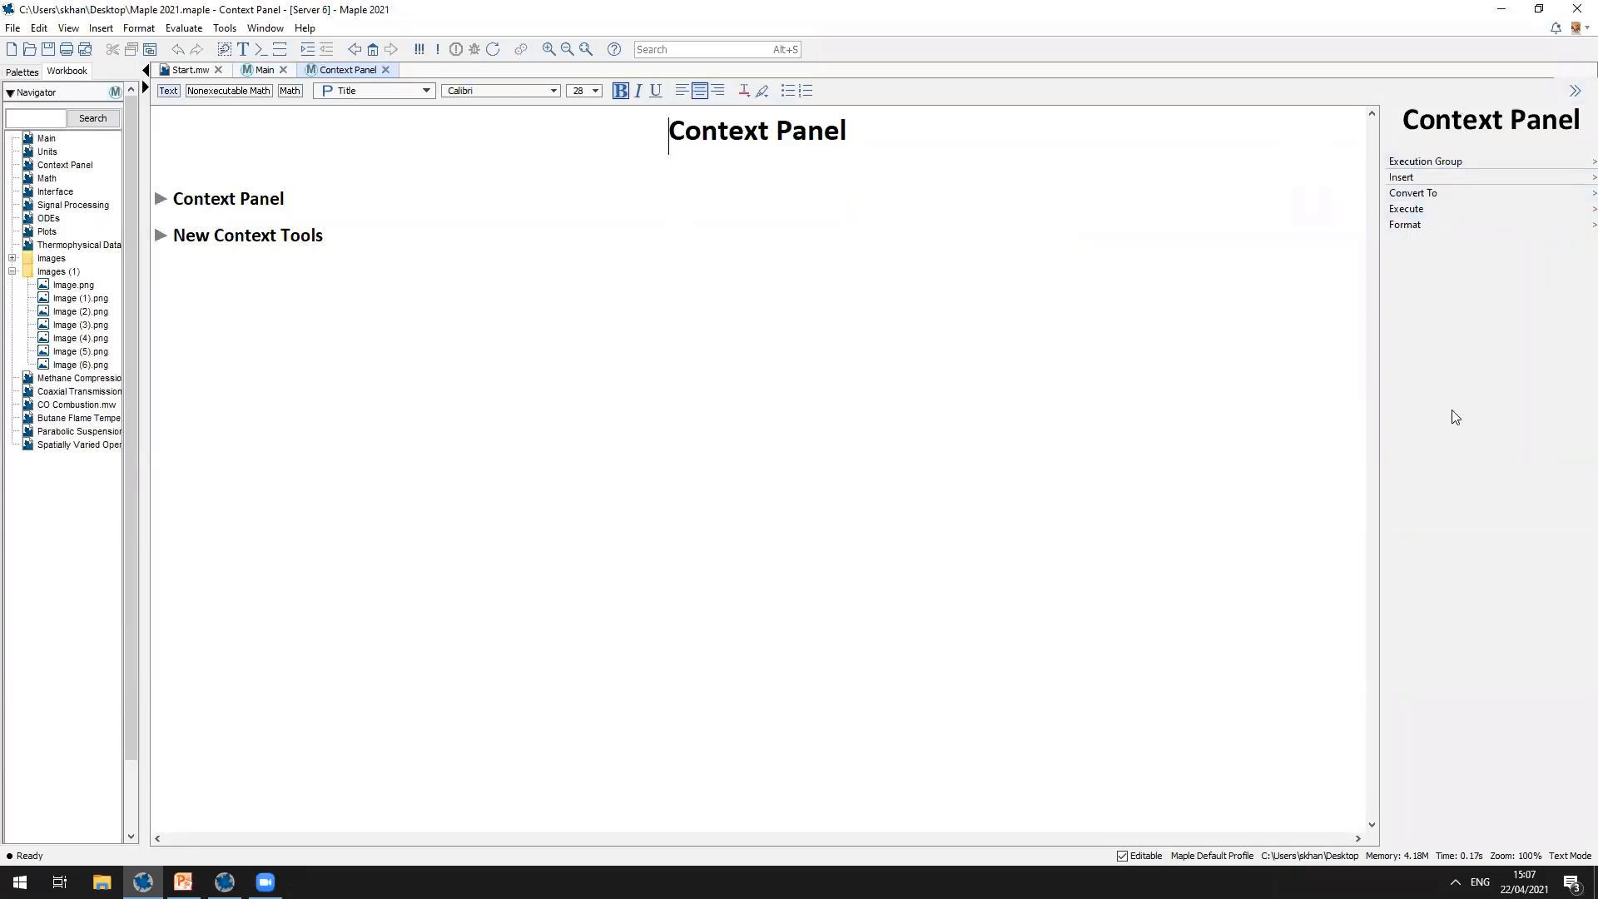
Step: Collapse the context panel and expand it again
left_click(1564, 89)
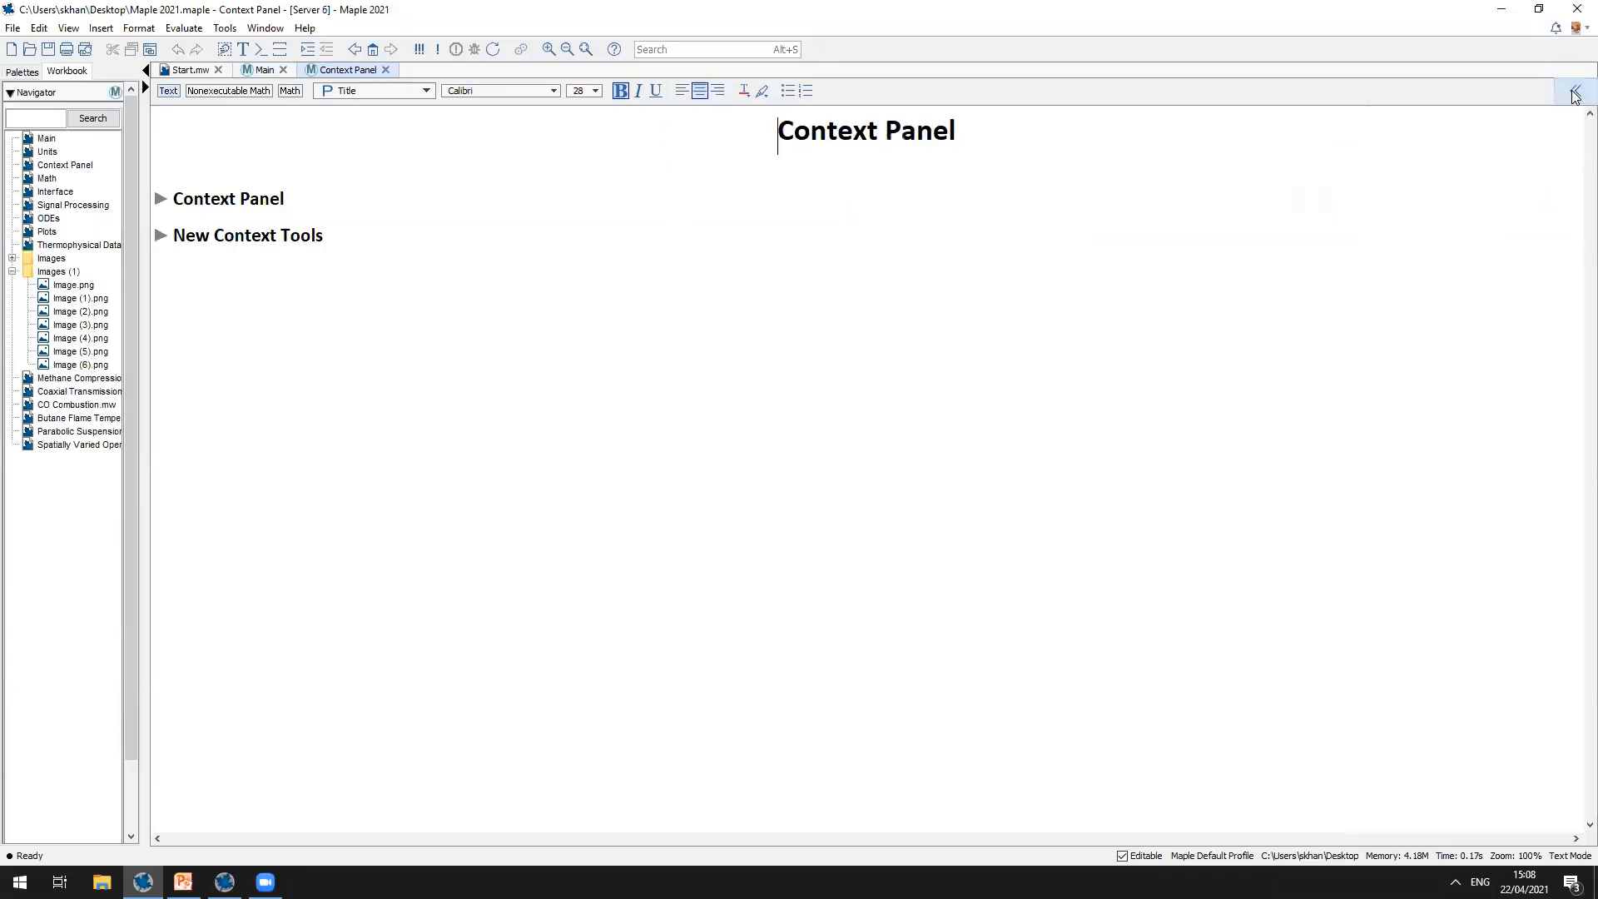
left_click(1563, 86)
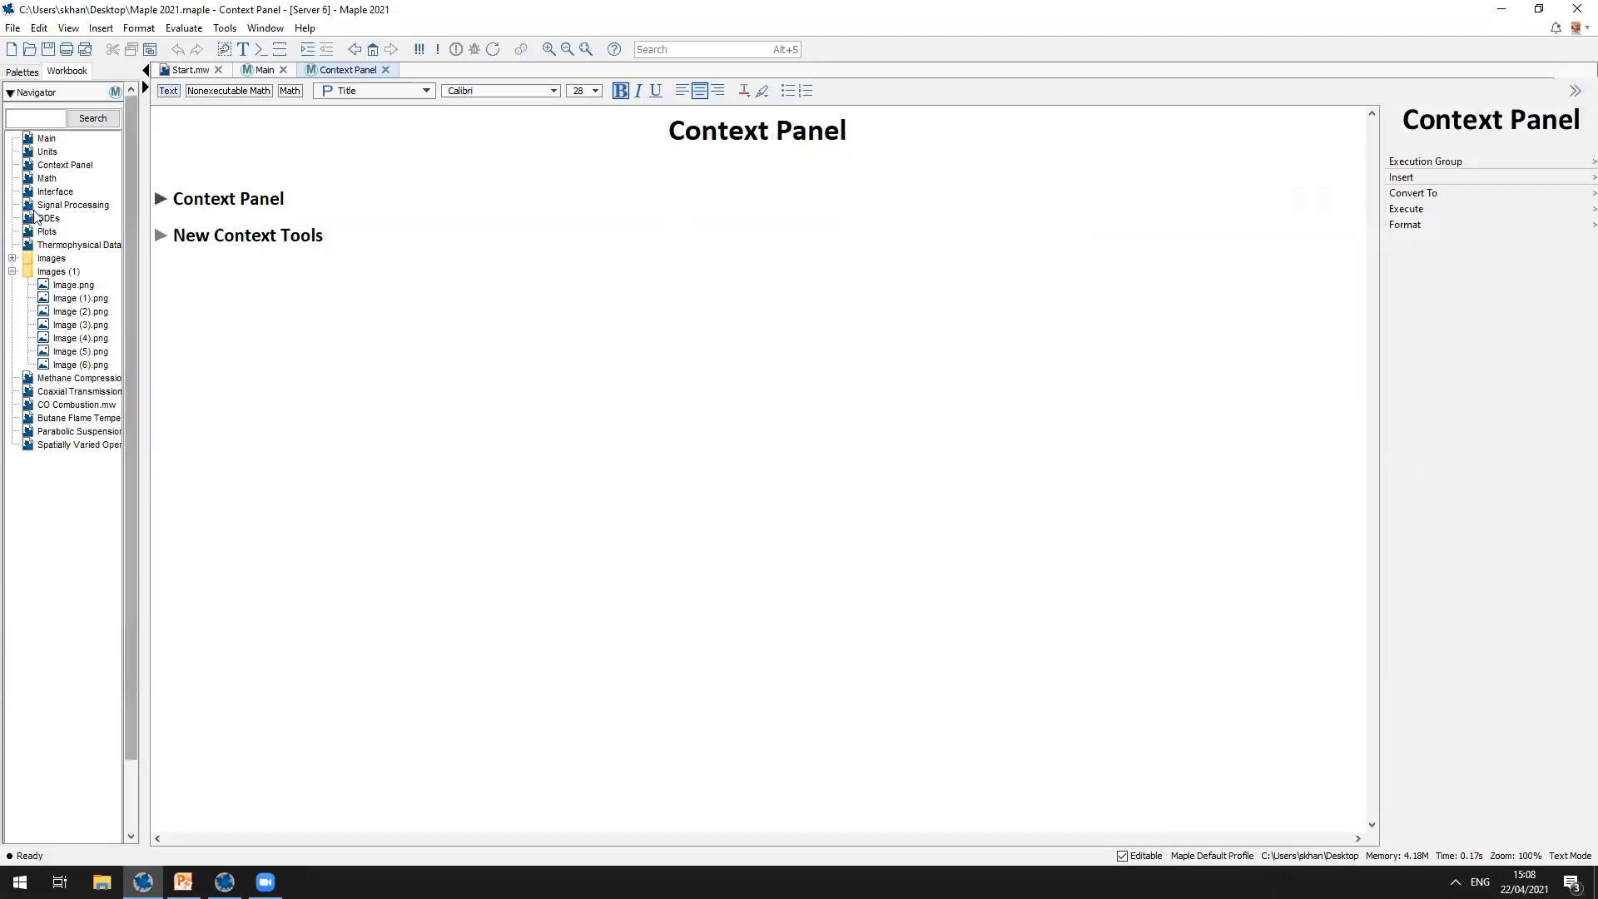
Step: Expand the Context Panel section and place the cursor in the sin(x) expression
left_click(165, 203)
left_click(163, 200)
left_click(190, 225)
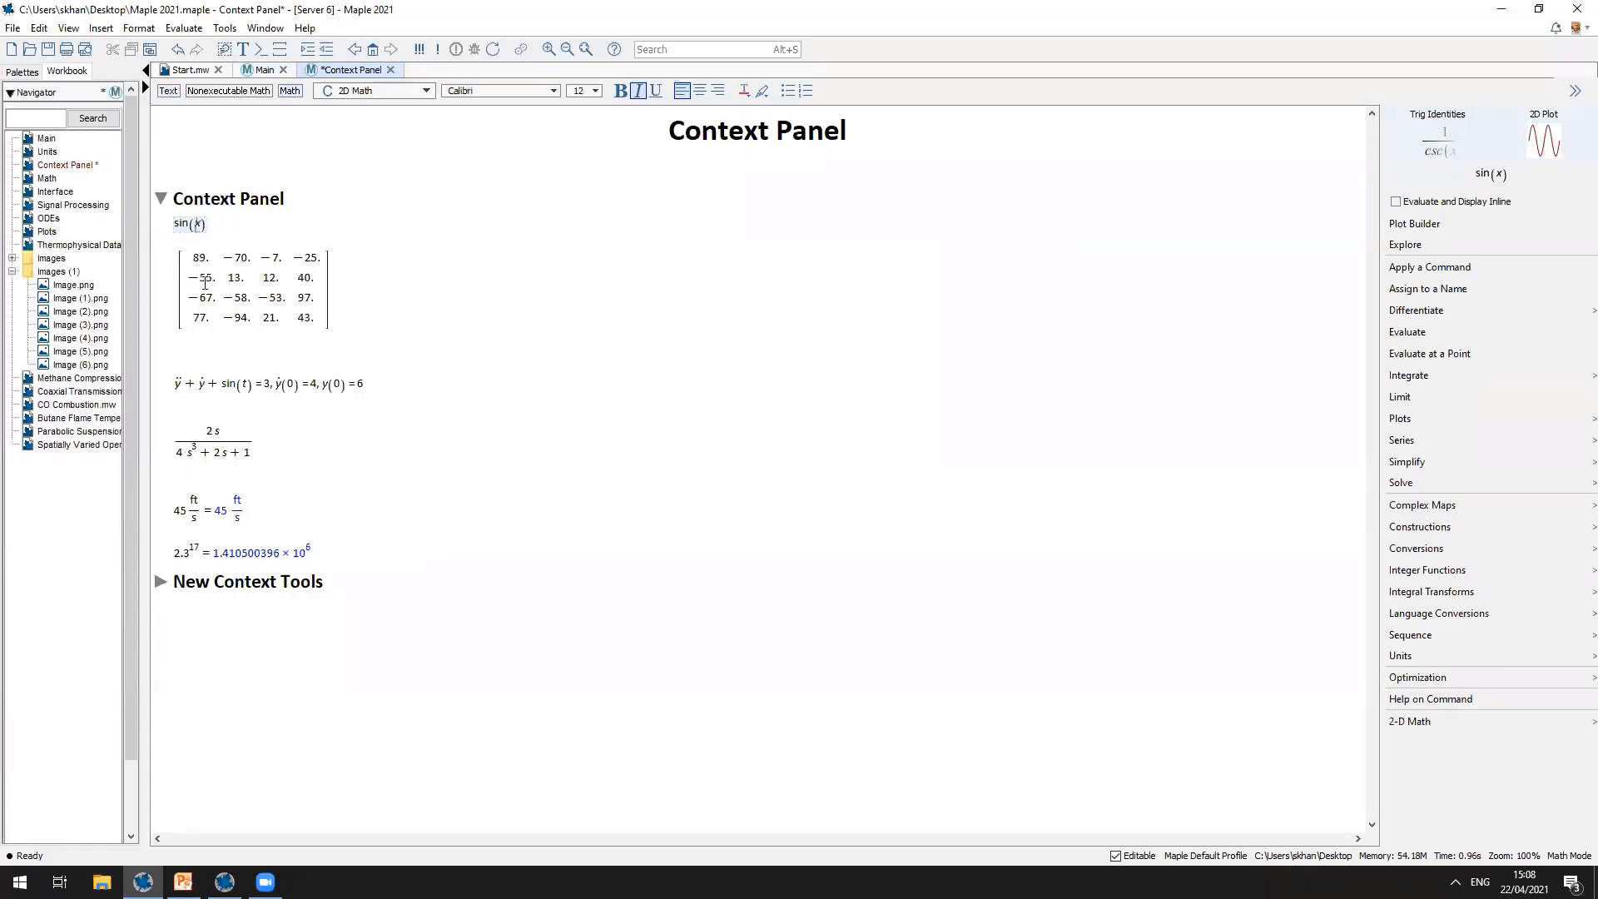
Step: Differentiate sin(x) with respect to x and create a 2-D plot of the derivative
left_click(186, 222)
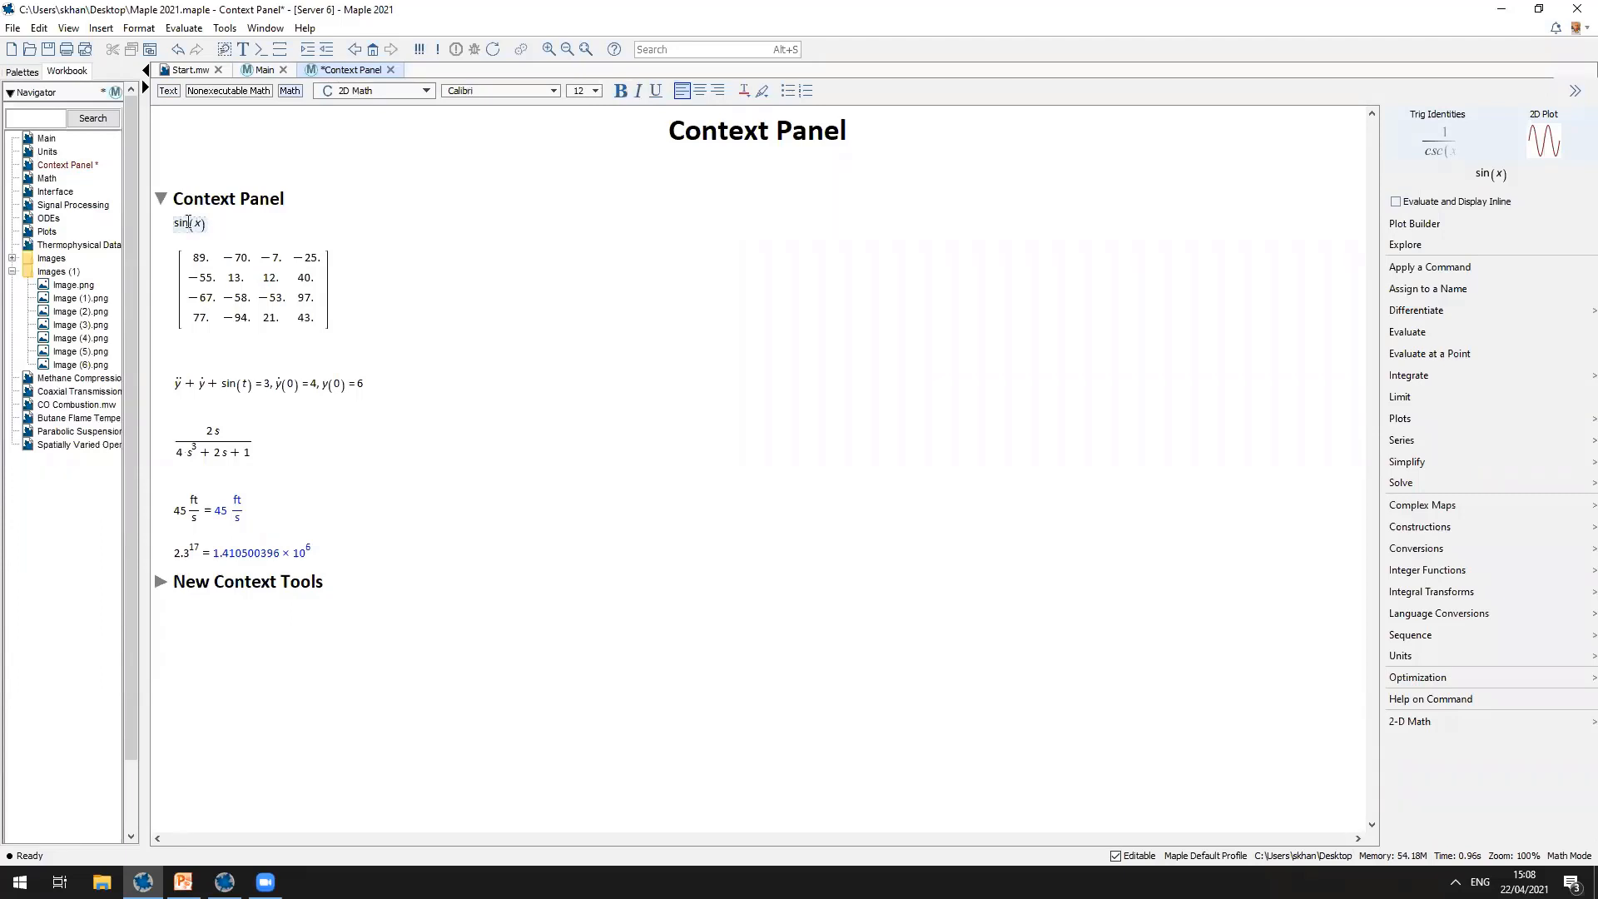
left_click(1443, 313)
left_click(1420, 337)
left_click(1431, 416)
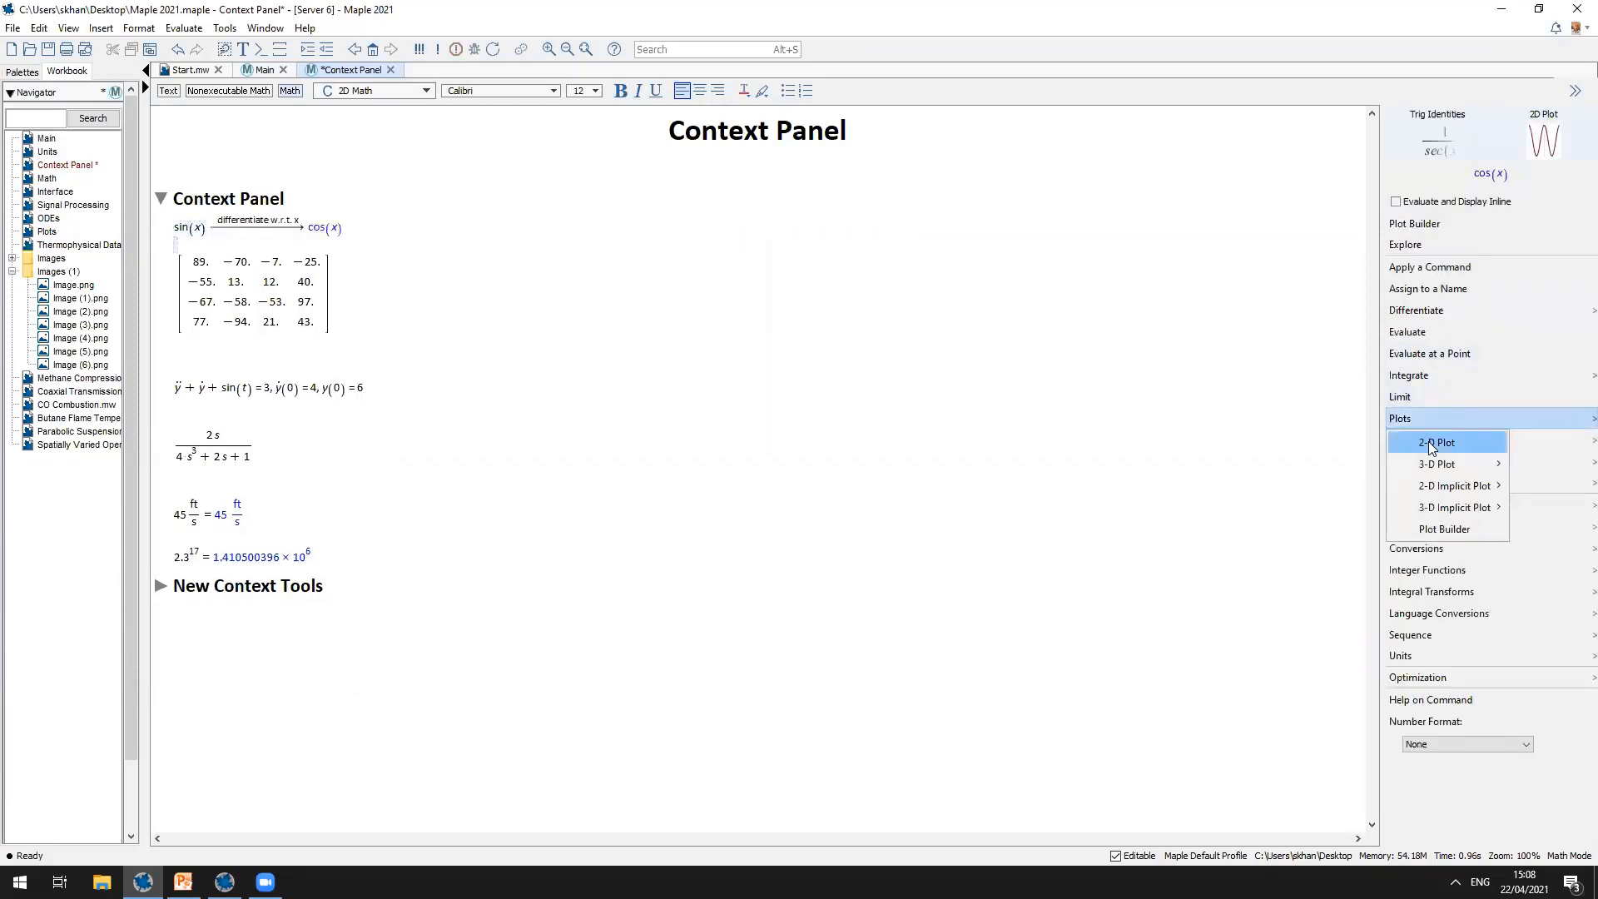
left_click(1432, 446)
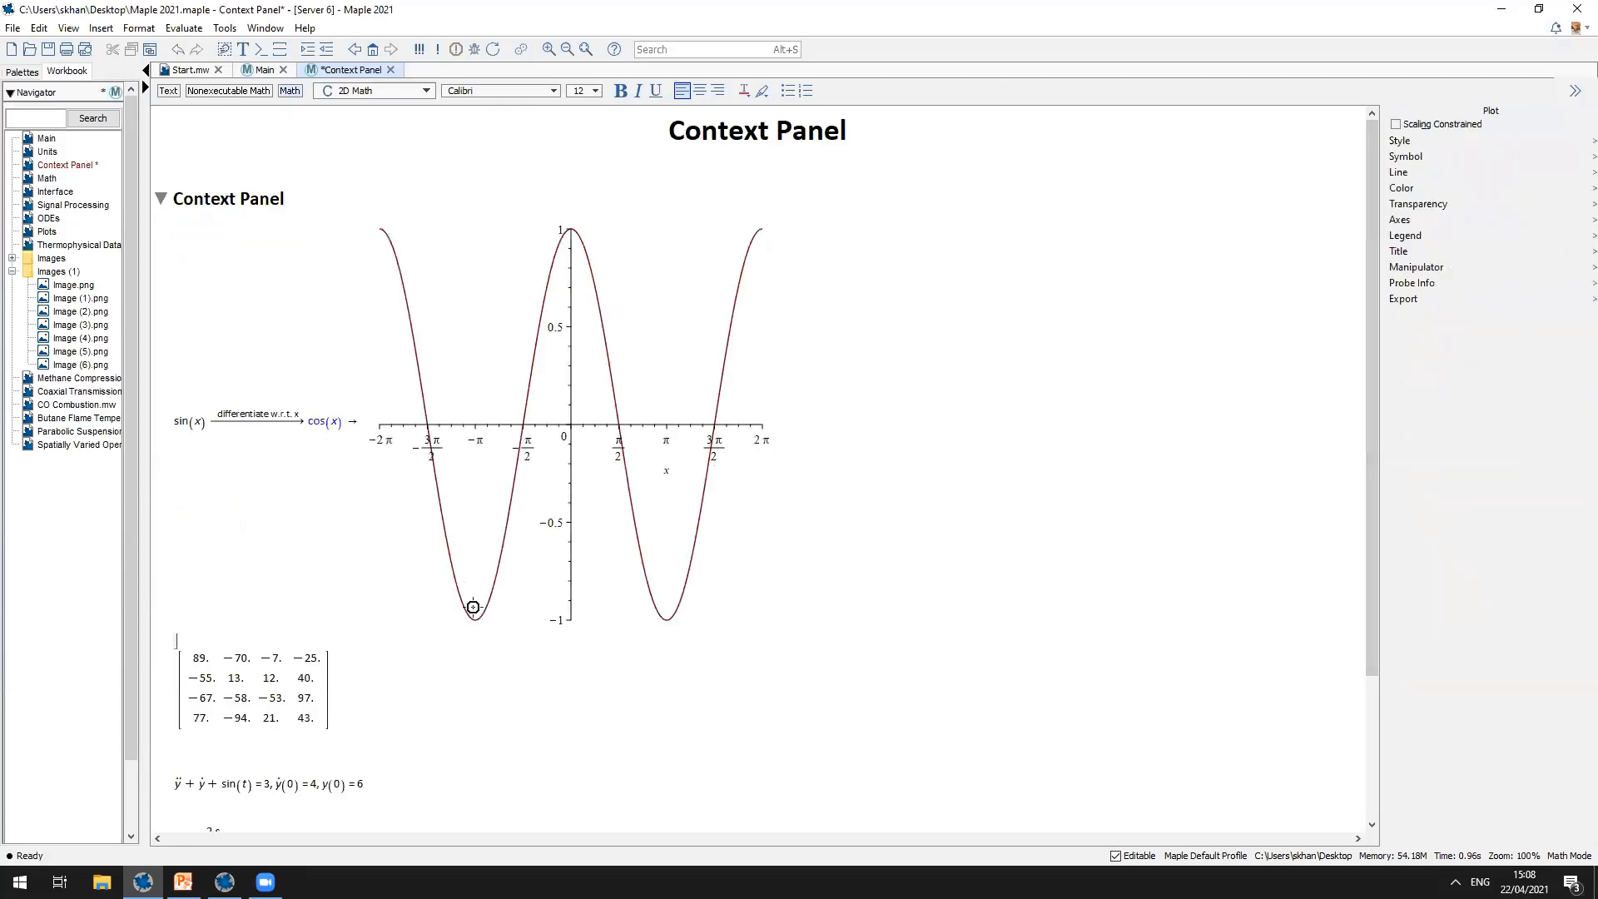
Step: Compute the eigenvalues of the 4 × 4 matrix below the plot
scroll(474, 713, "down", 3)
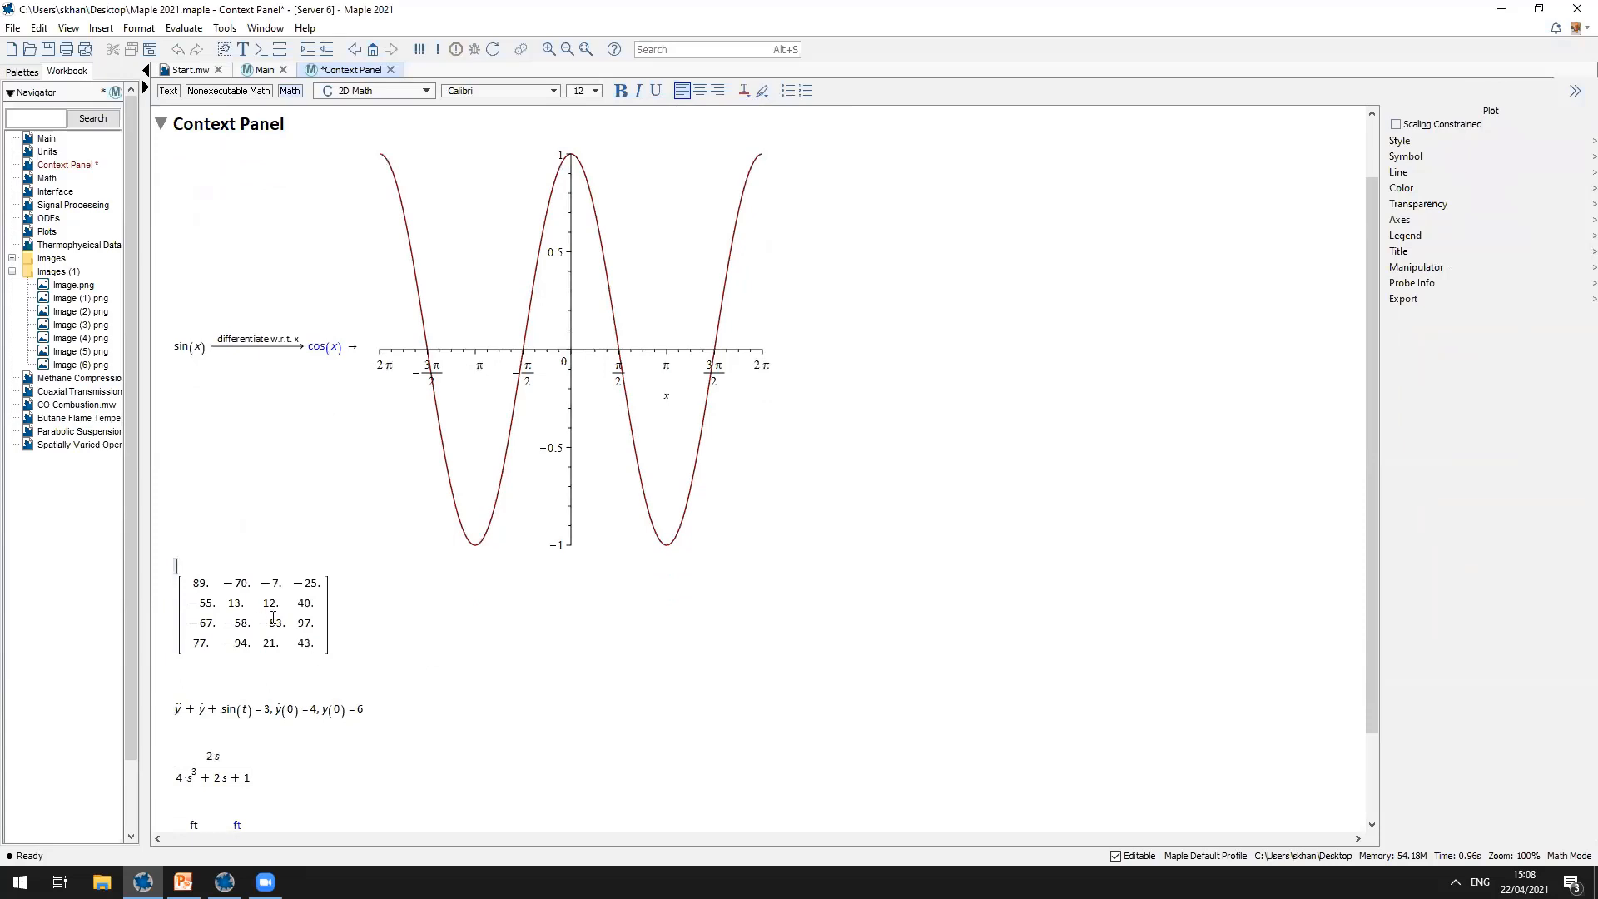
left_click(273, 614)
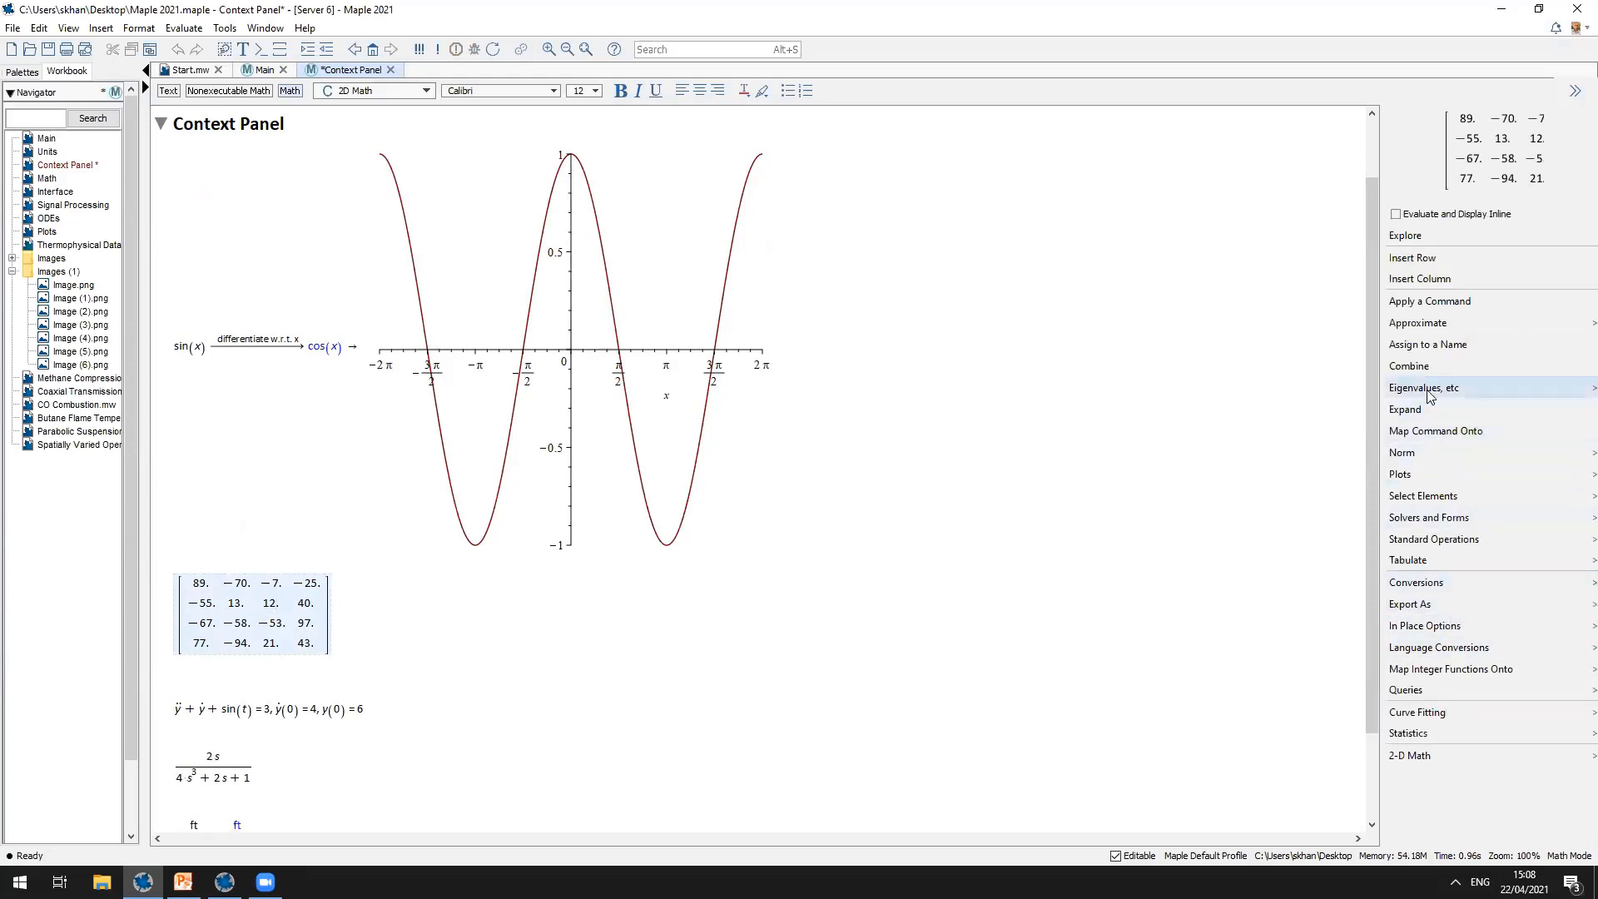
mouse_move(1429, 396)
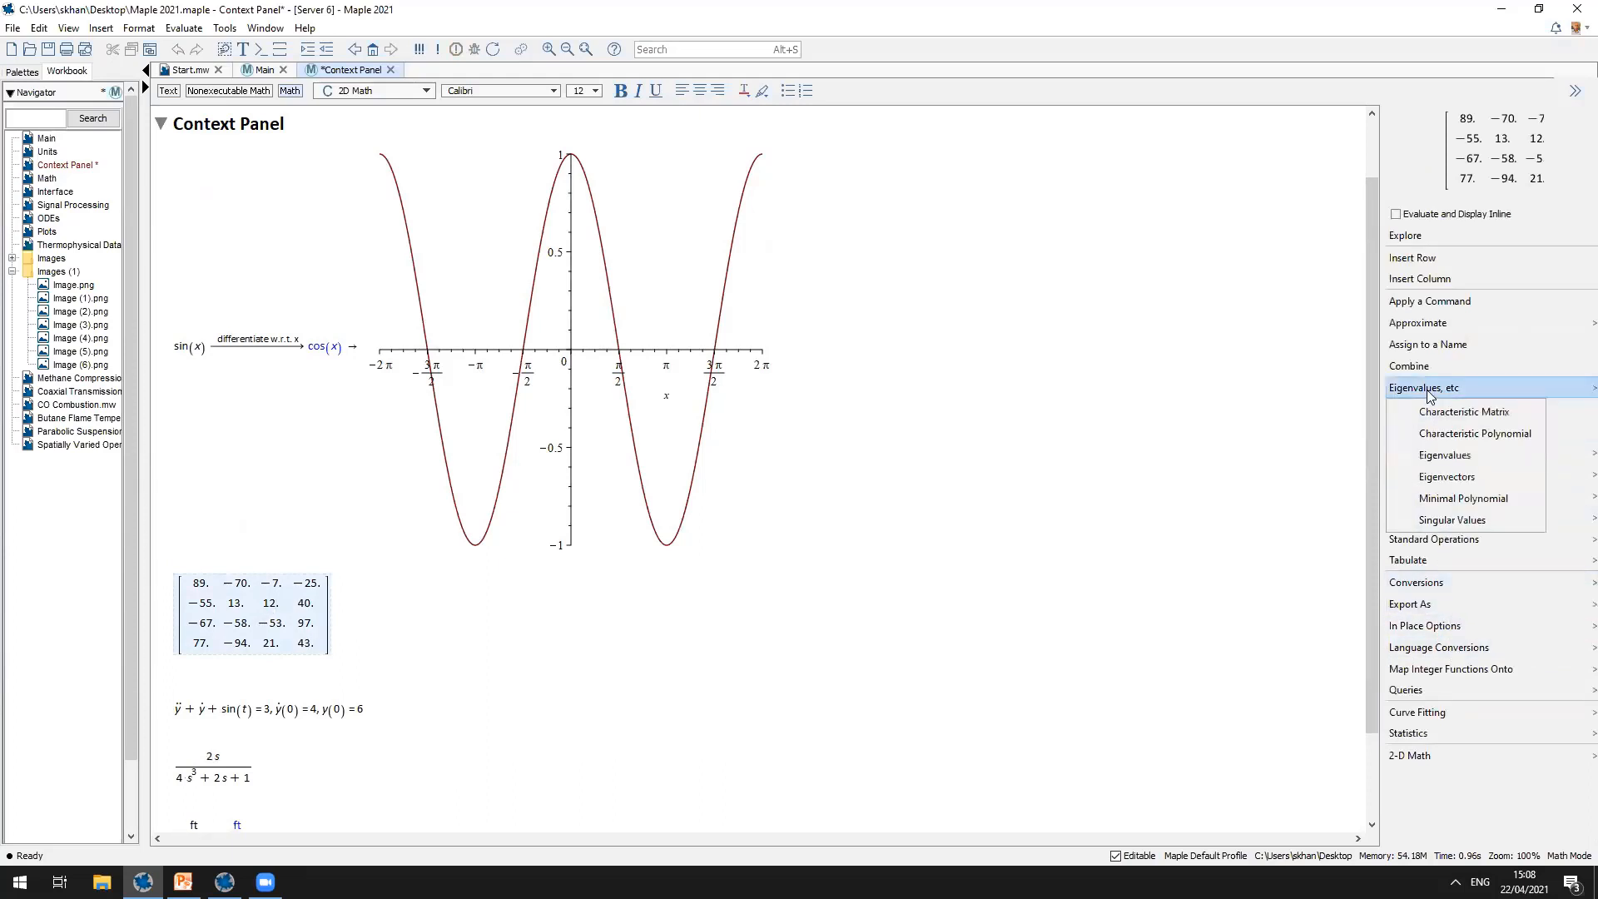
left_click(1467, 466)
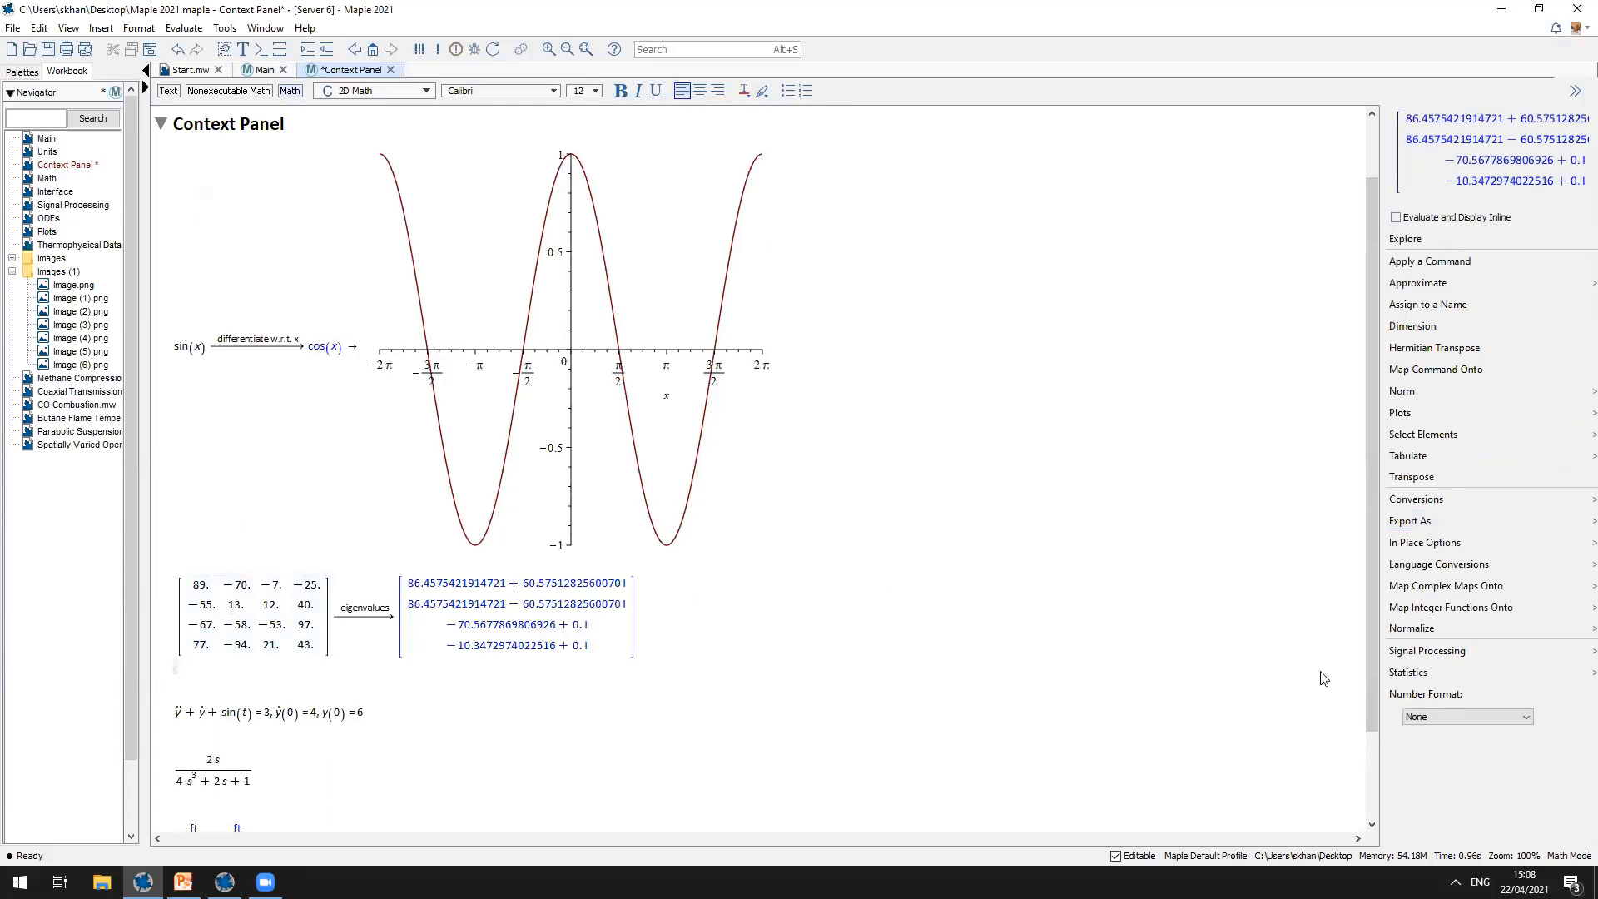
Step: Solve the differential equation with its initial conditions for y(t) using Solve DE
scroll(832, 657, "down", 2)
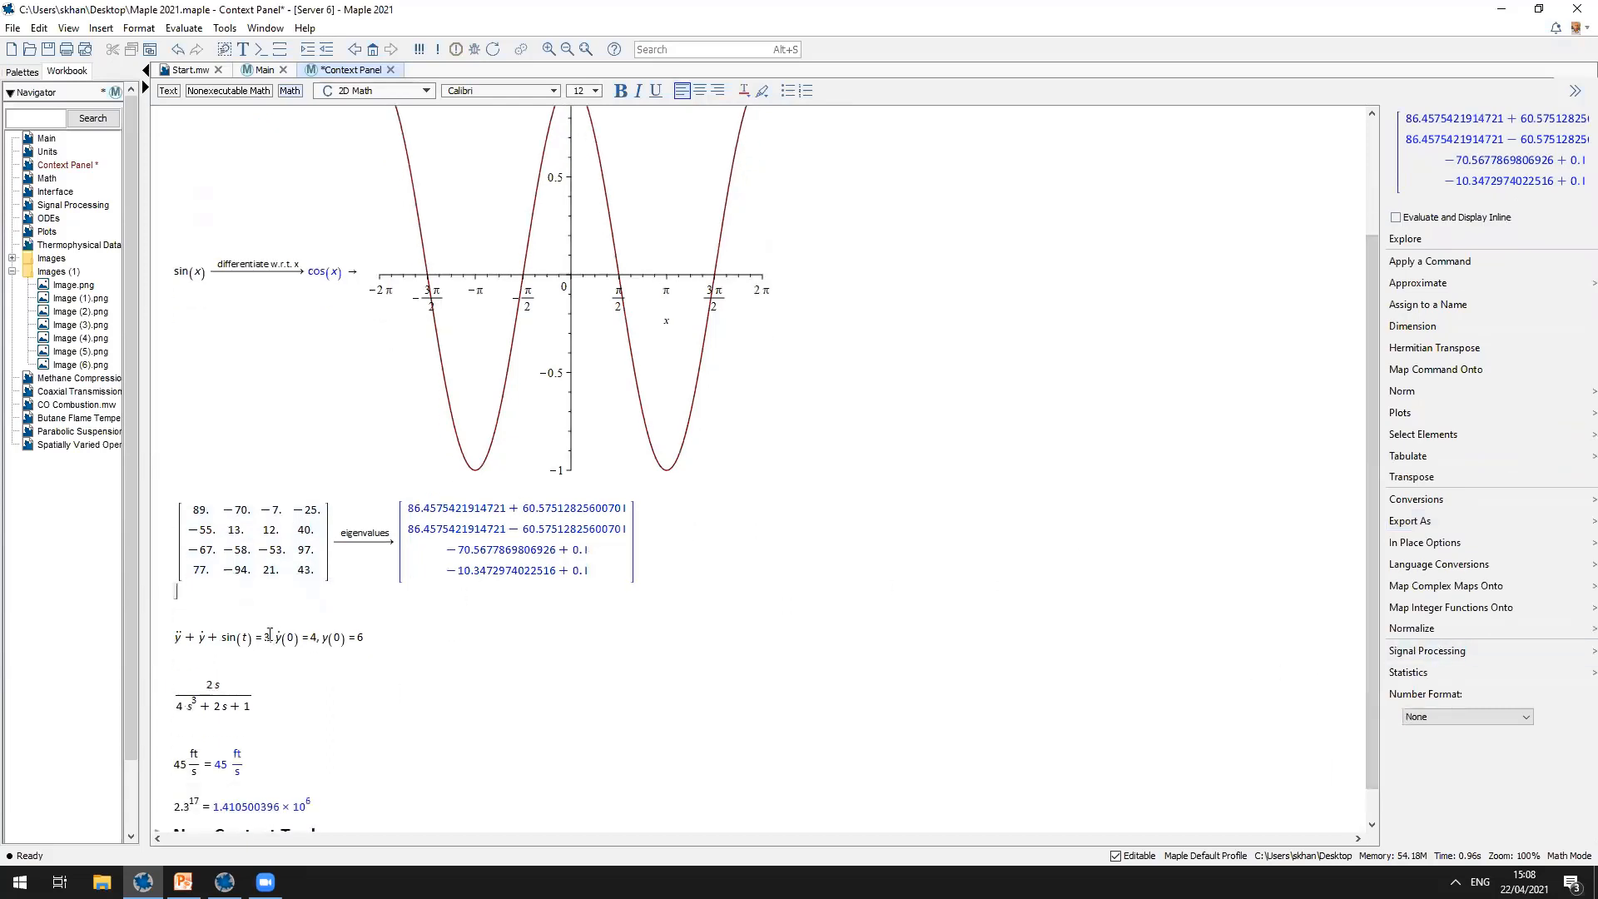
left_click(254, 636)
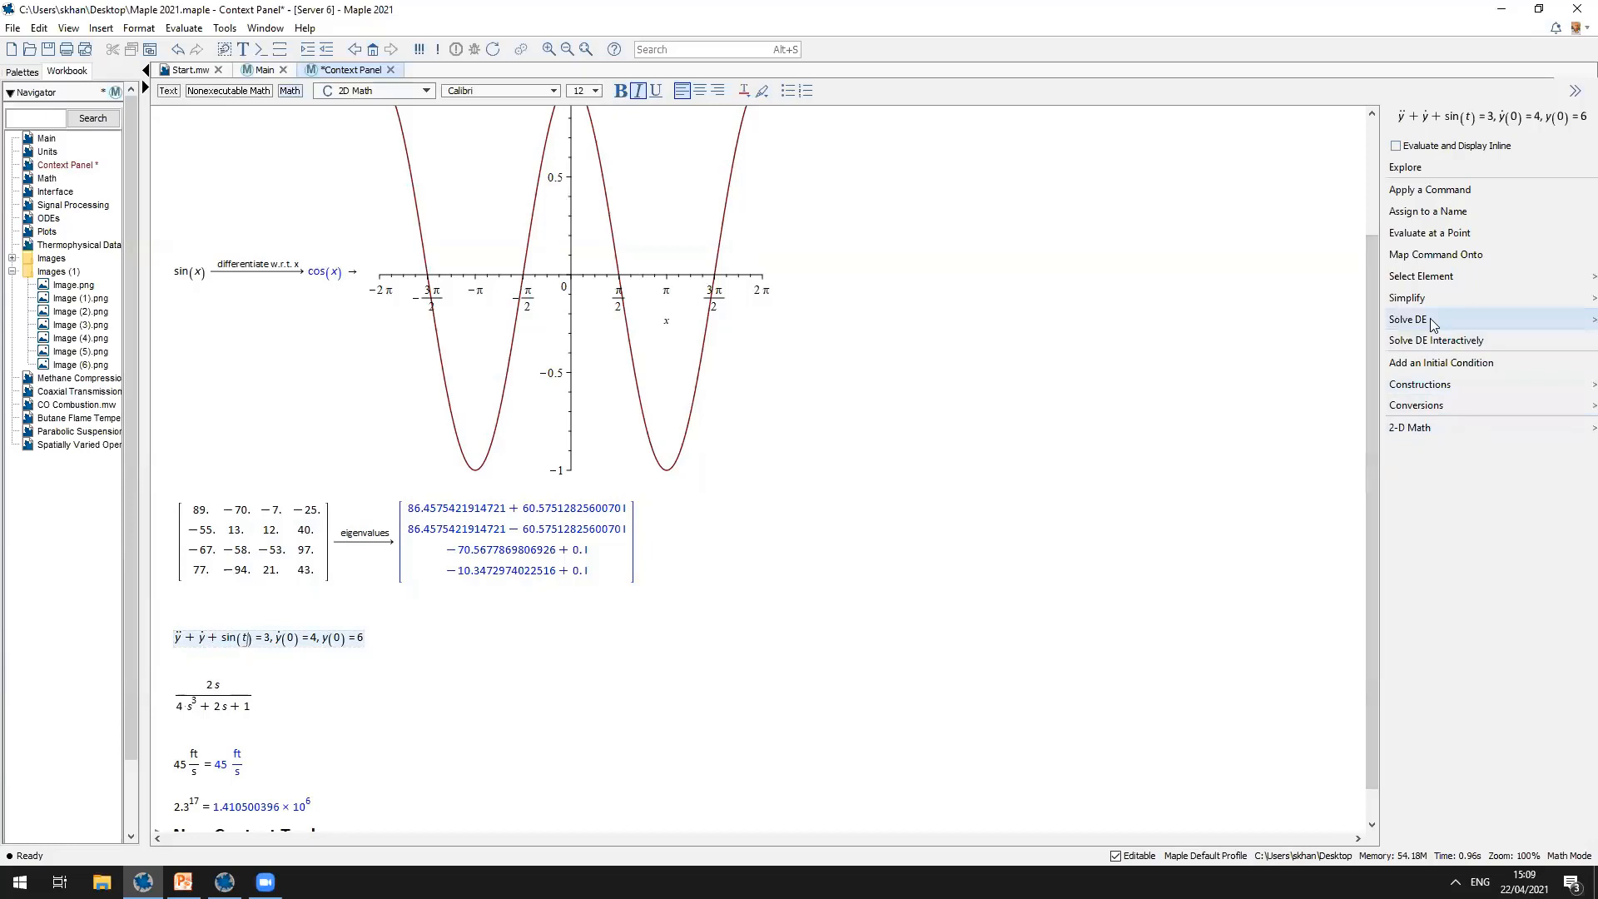
mouse_move(1430, 318)
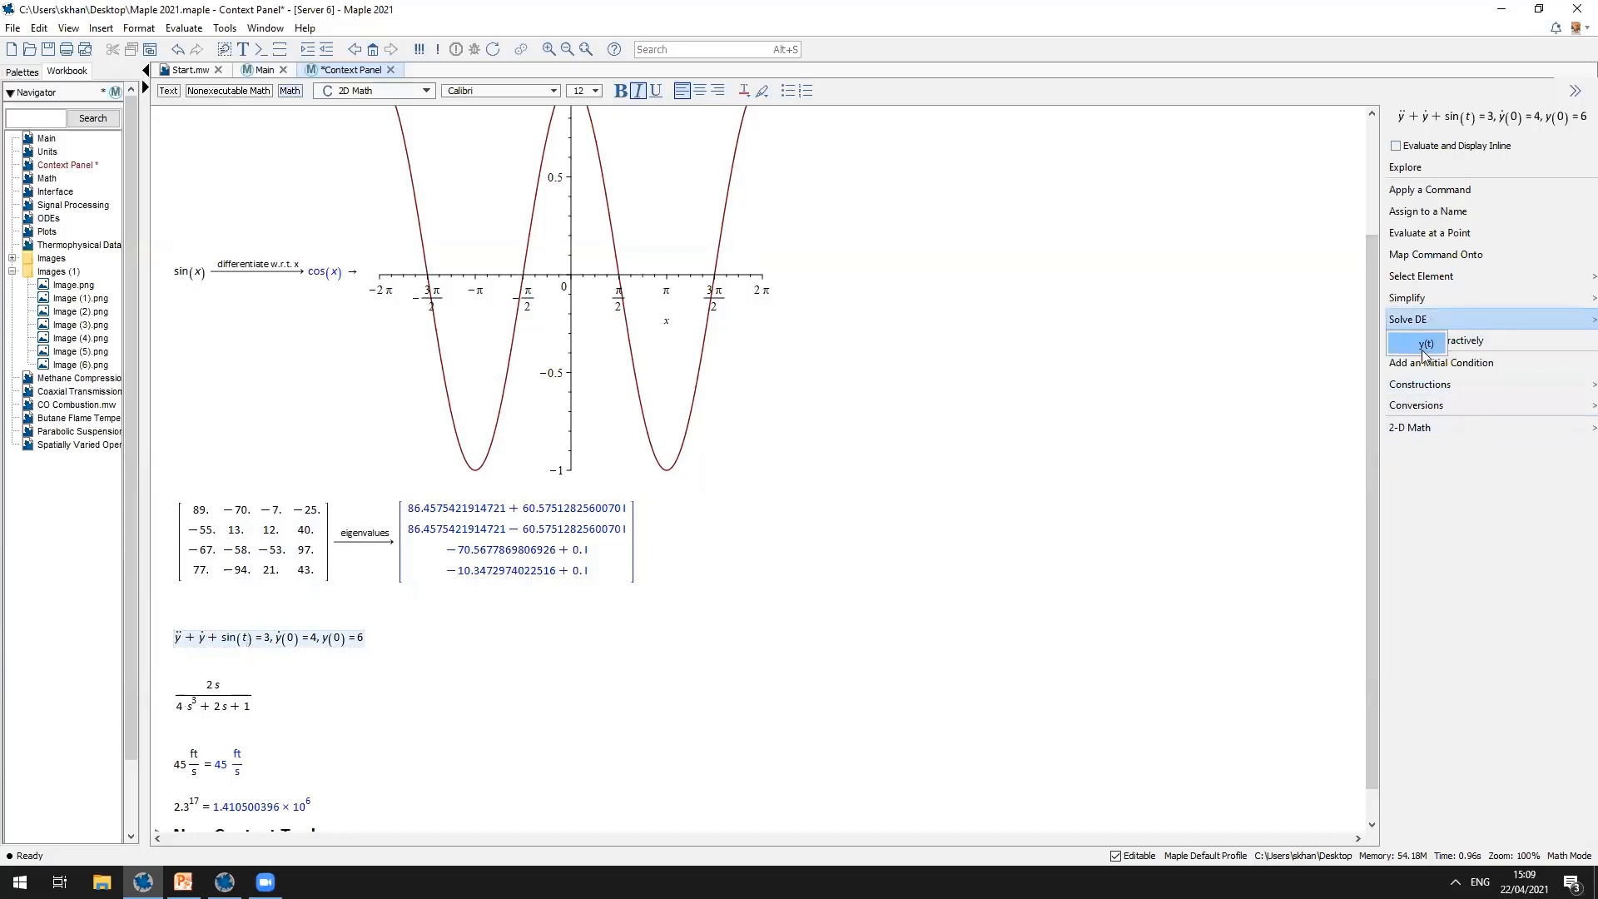
left_click(1422, 350)
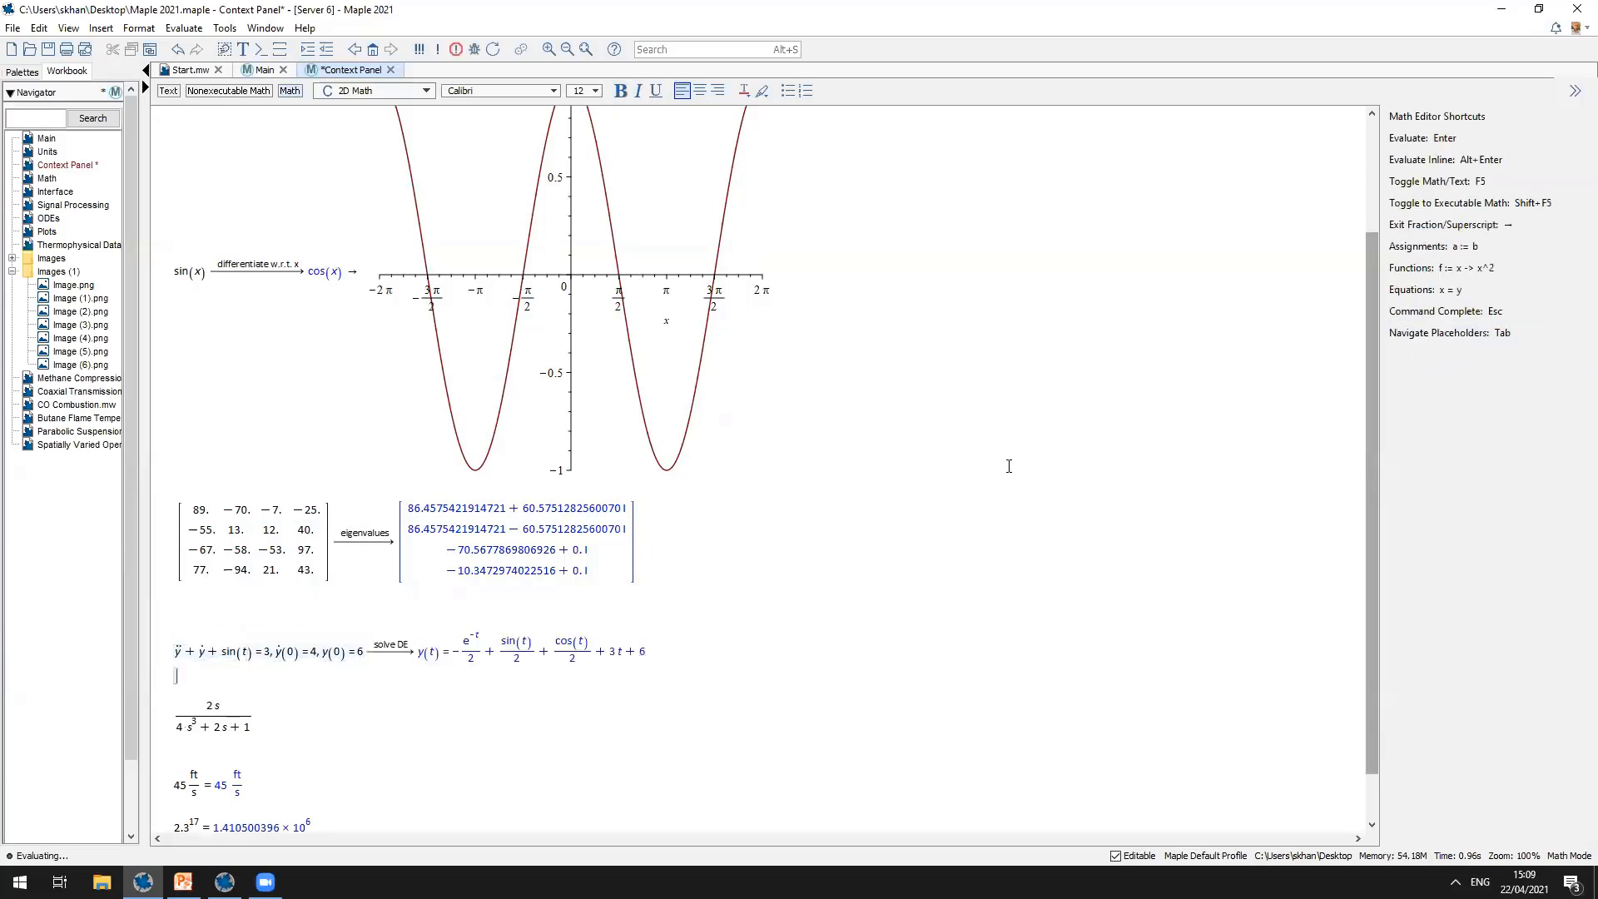
Step: Create a Dynamic Systems magnitude plot of the transfer function 2s/(4s^3 + 2s + 1)
scroll(847, 617, "down", 2)
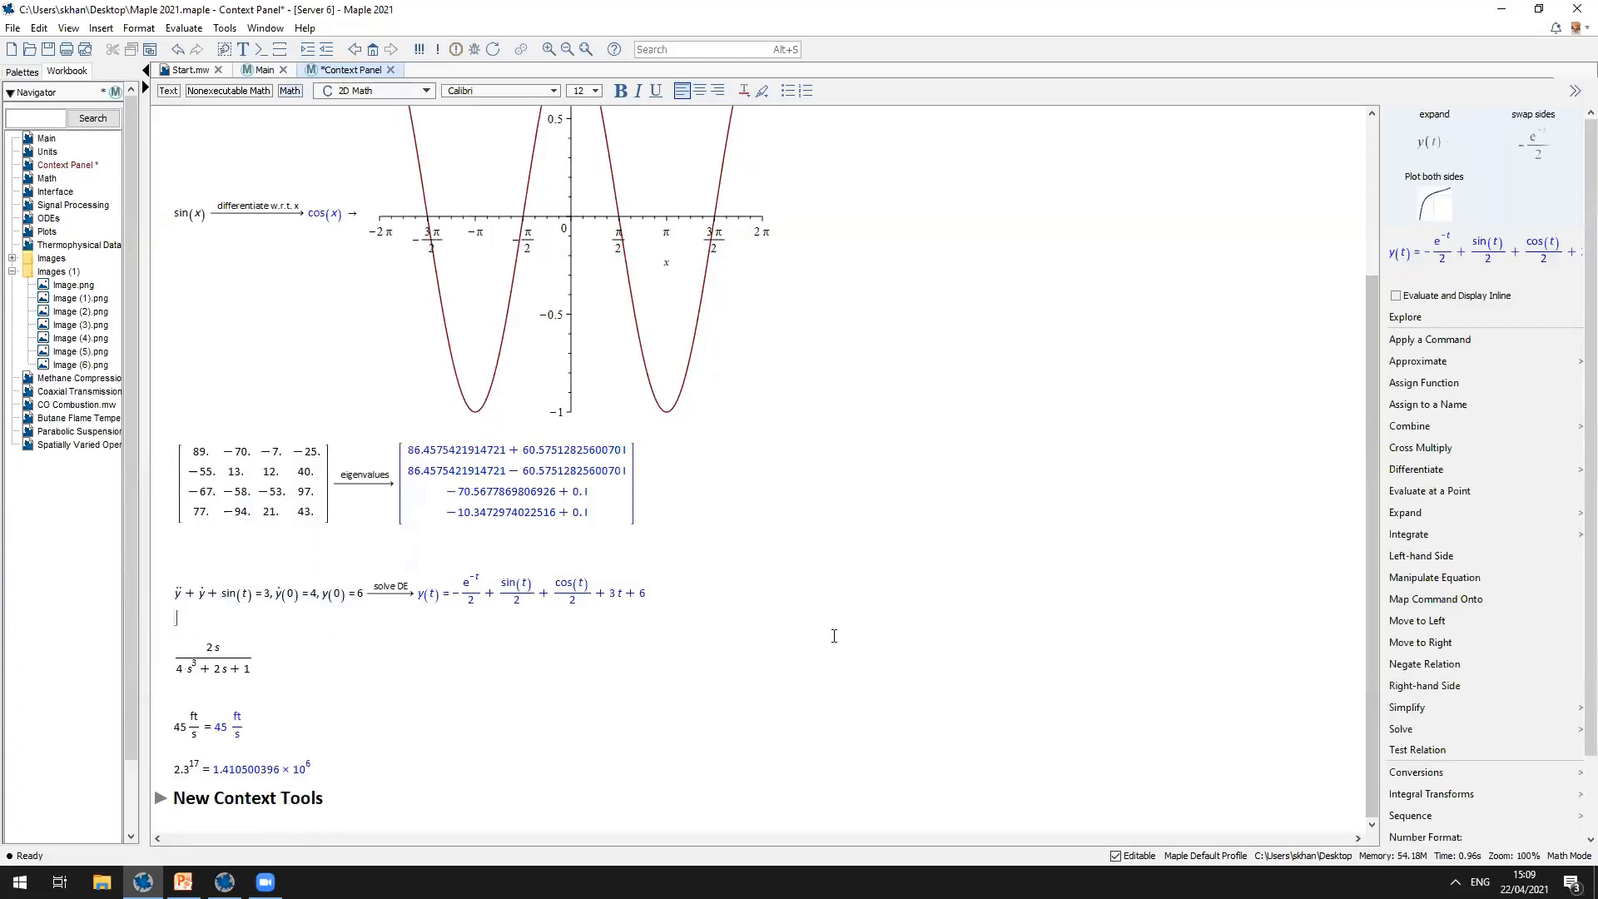
left_click(214, 666)
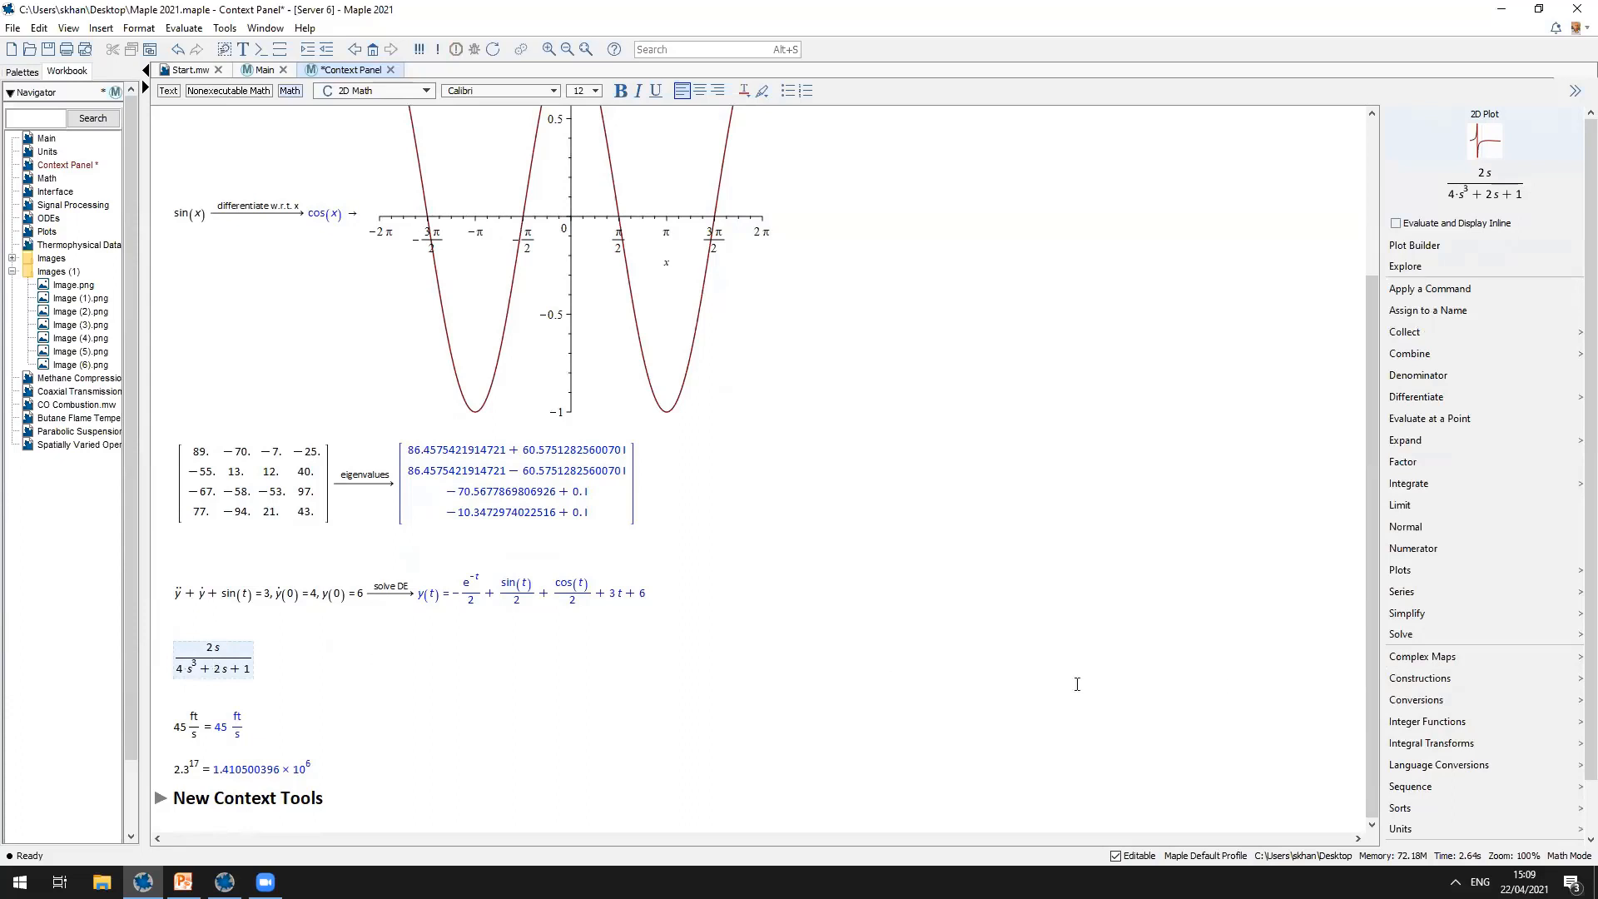
scroll(1469, 736, "down", 3)
mouse_move(1452, 797)
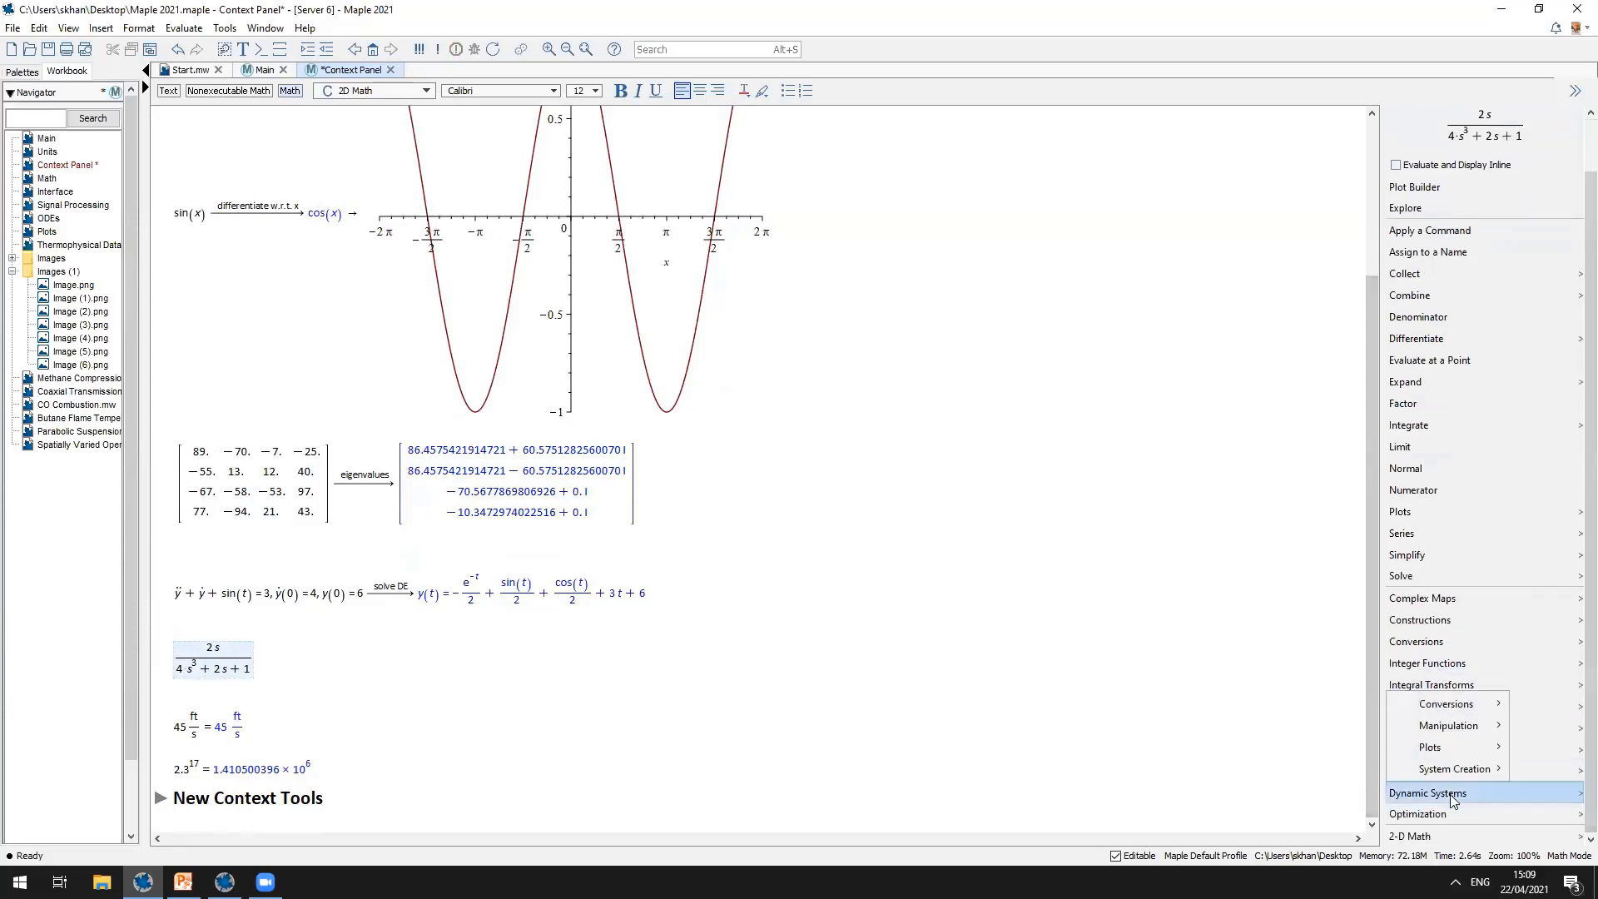
mouse_move(1453, 755)
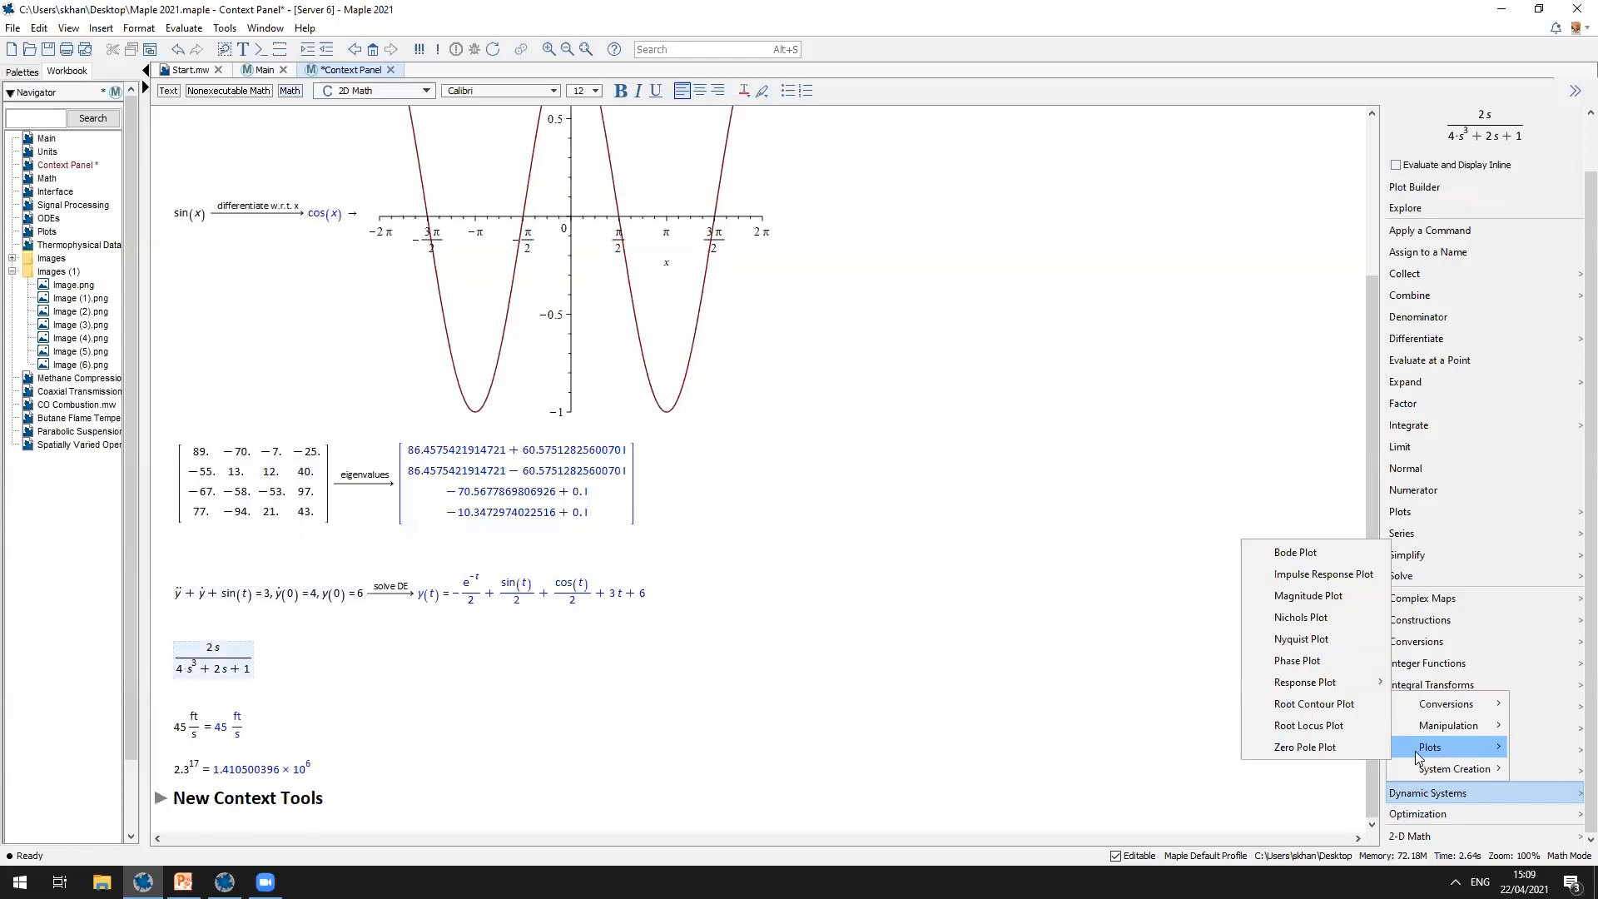
left_click(1310, 596)
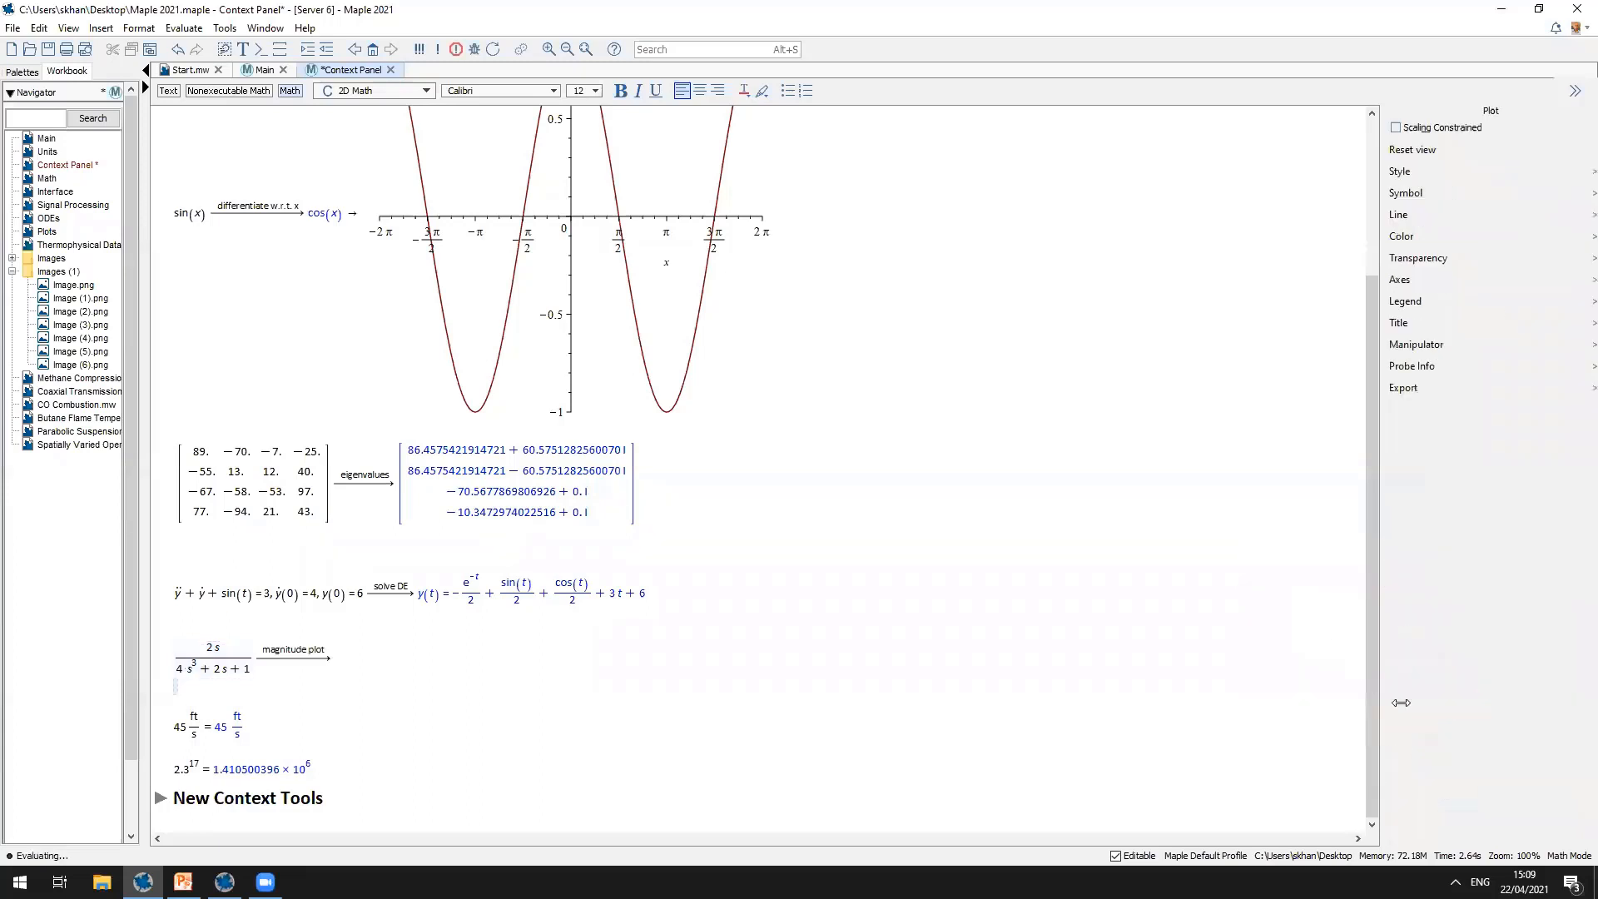
Step: Examine the Dynamic Systems manipulation and conversion operations offered for the transfer function
left_click(246, 620)
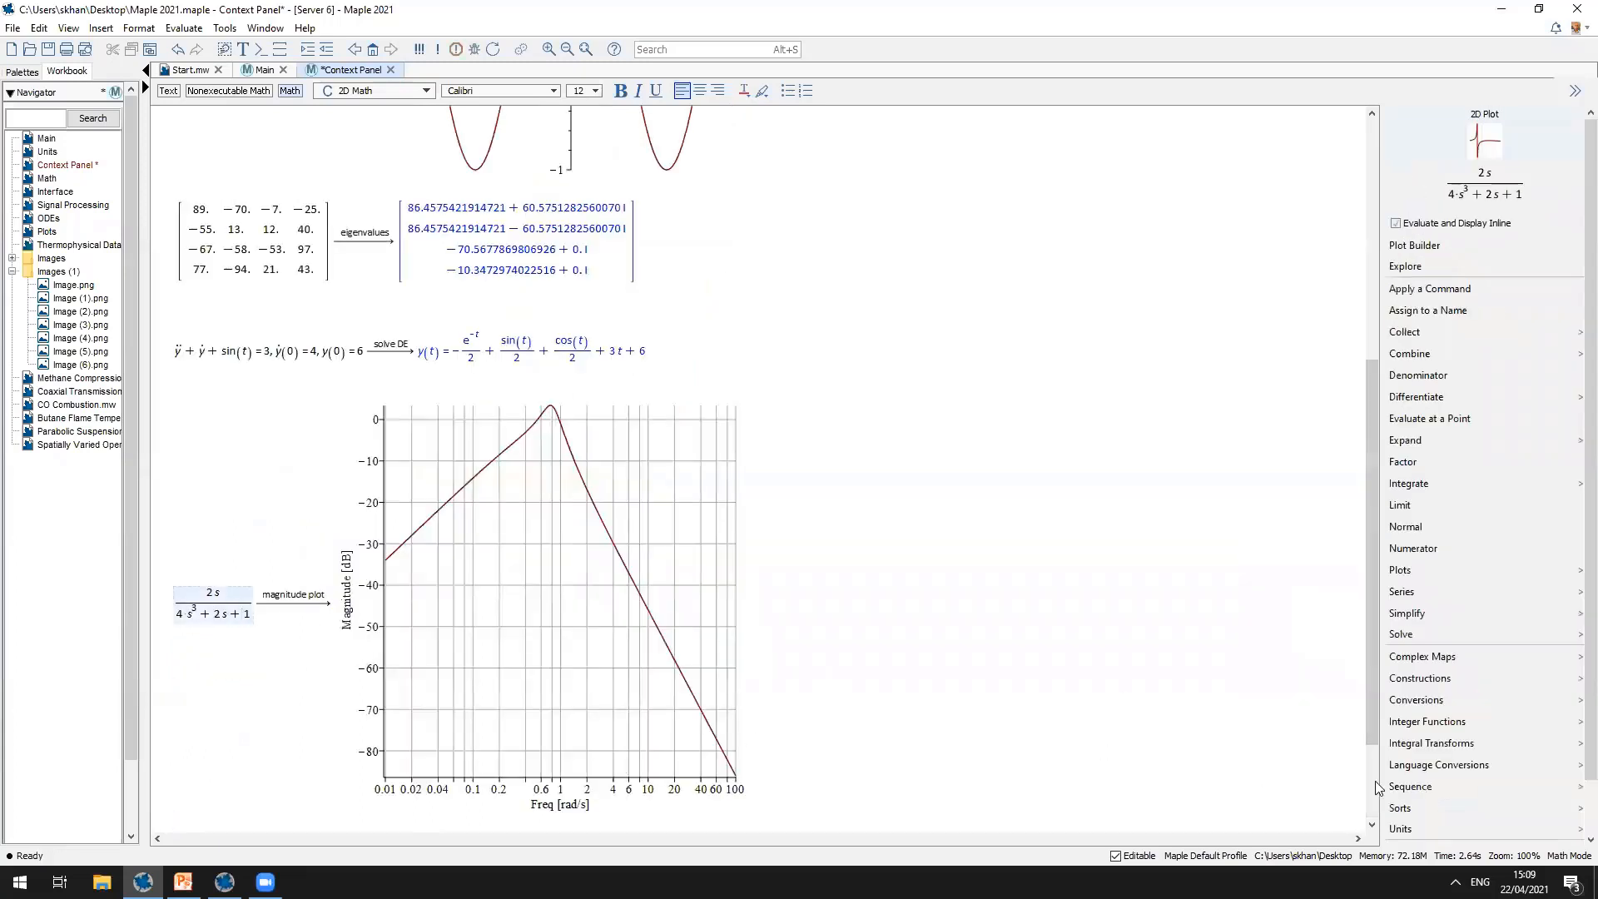
scroll(1445, 765, "down", 3)
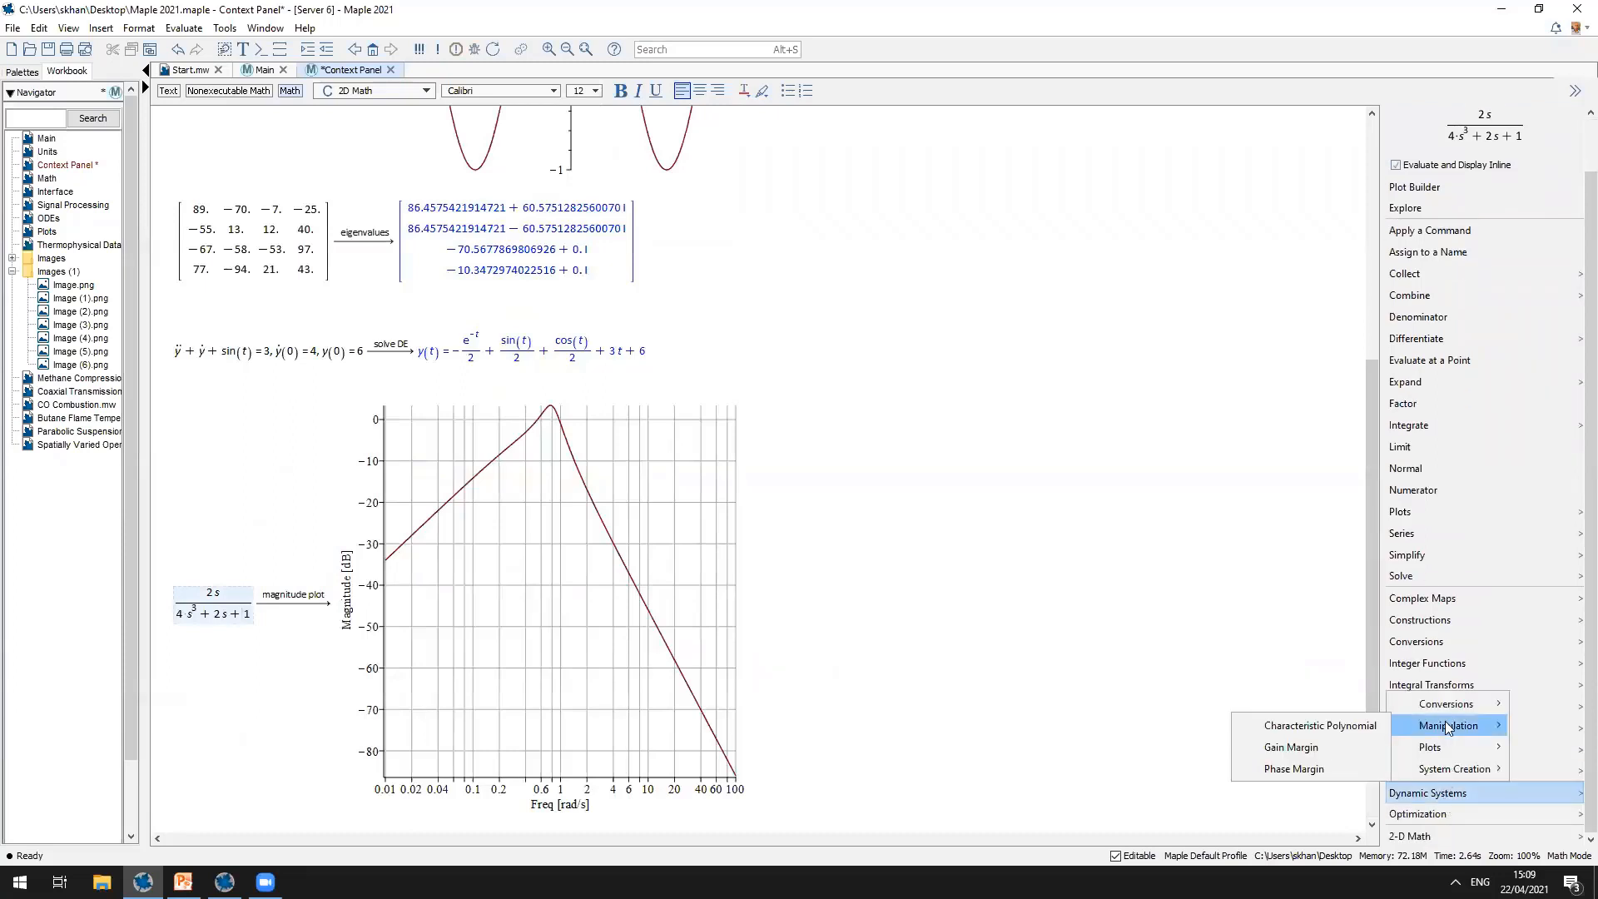
mouse_move(1450, 711)
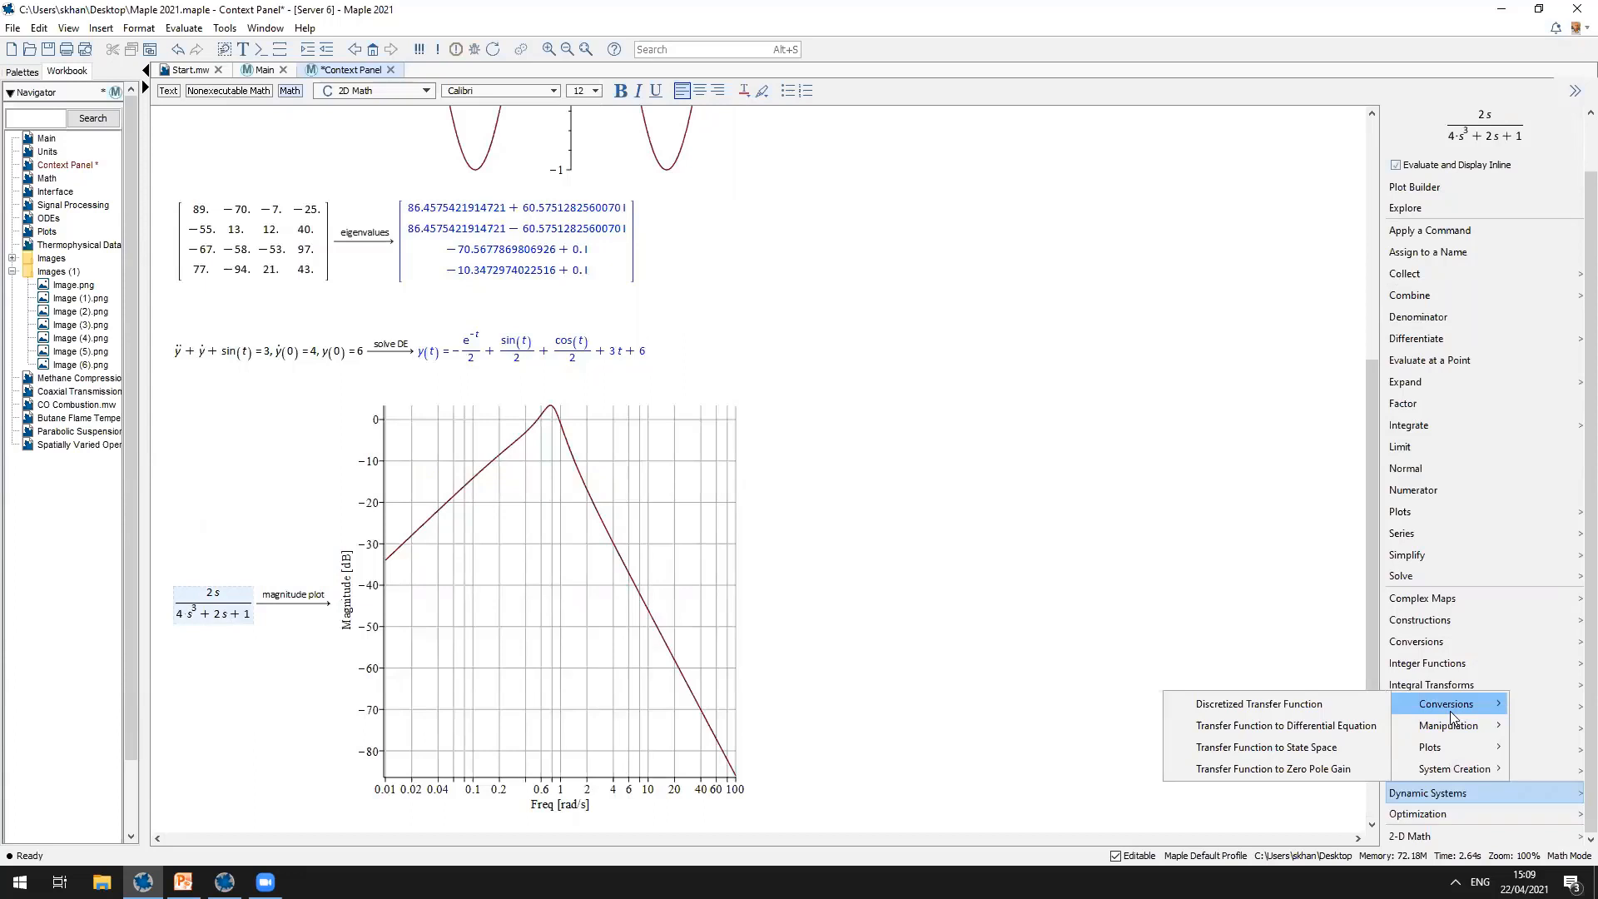
scroll(1007, 589, "down", 3)
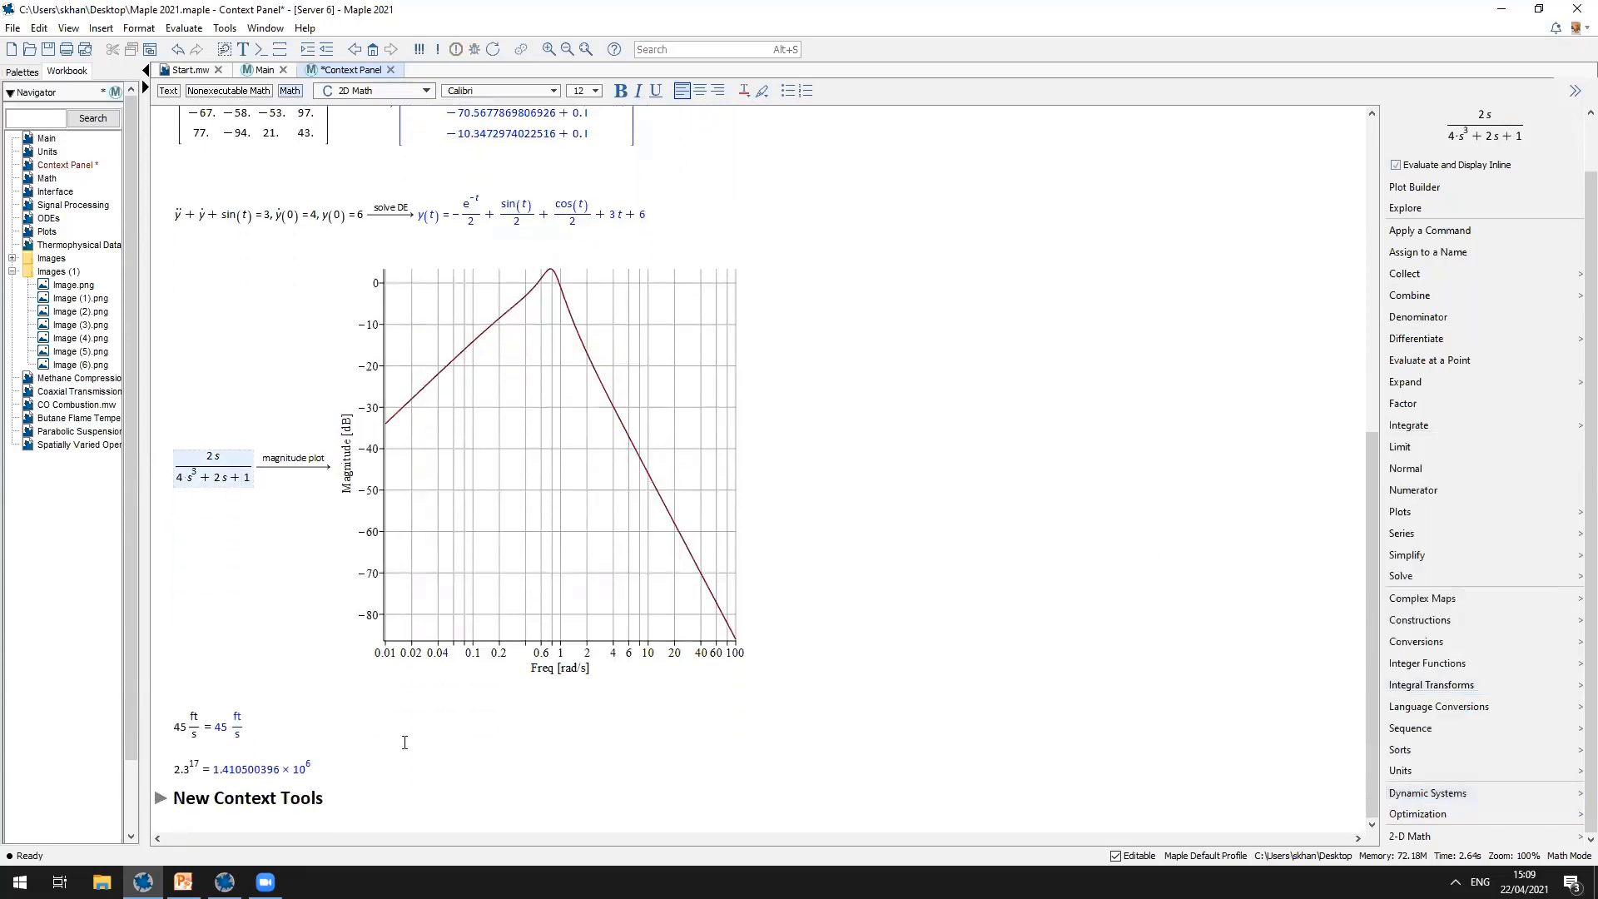
Step: Convert the output units of the 45 ft/s result to mph
left_click(238, 726)
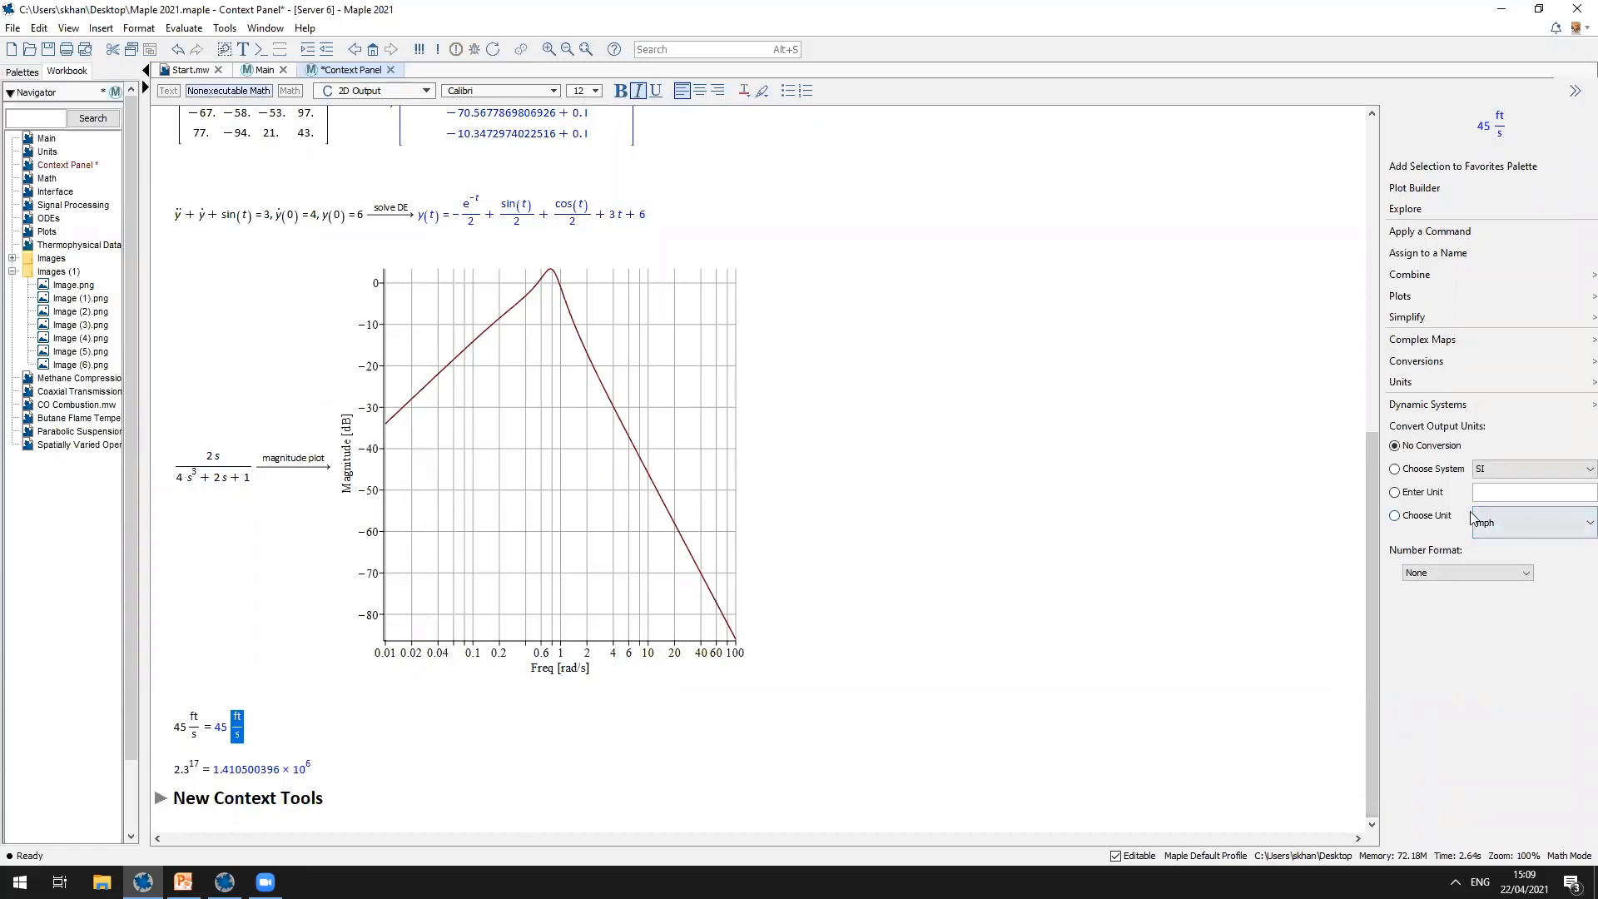
left_click(1519, 532)
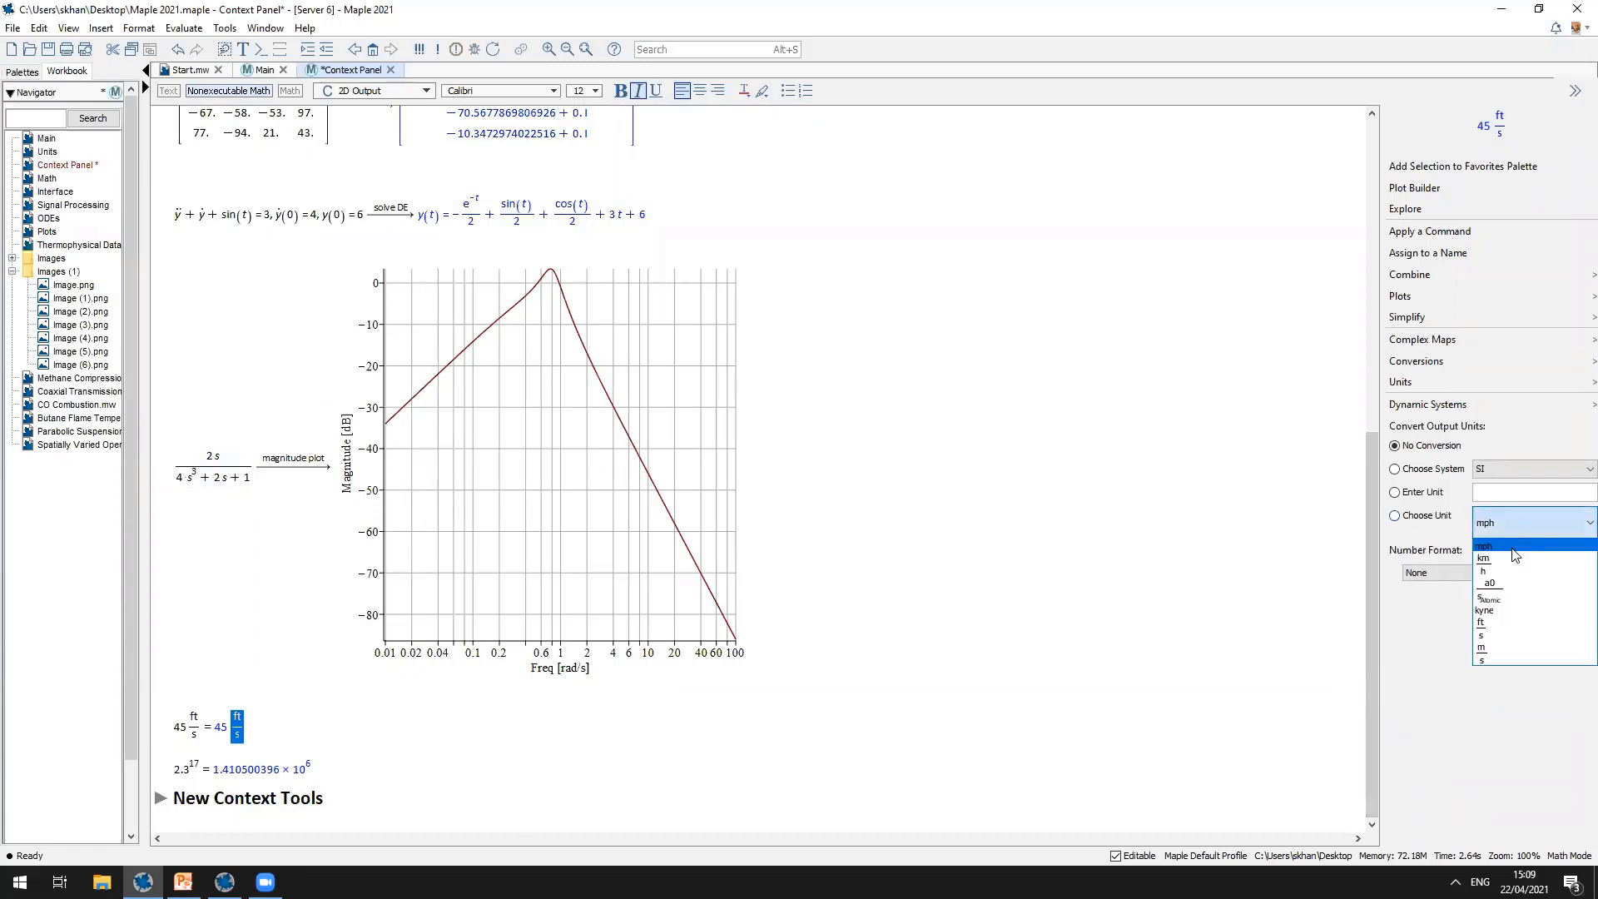
left_click(1513, 548)
Step: Set the output unit of the 45 ft/s result to a custom unit of m/day
double_click(225, 734)
left_click(1558, 491)
type("m/day")
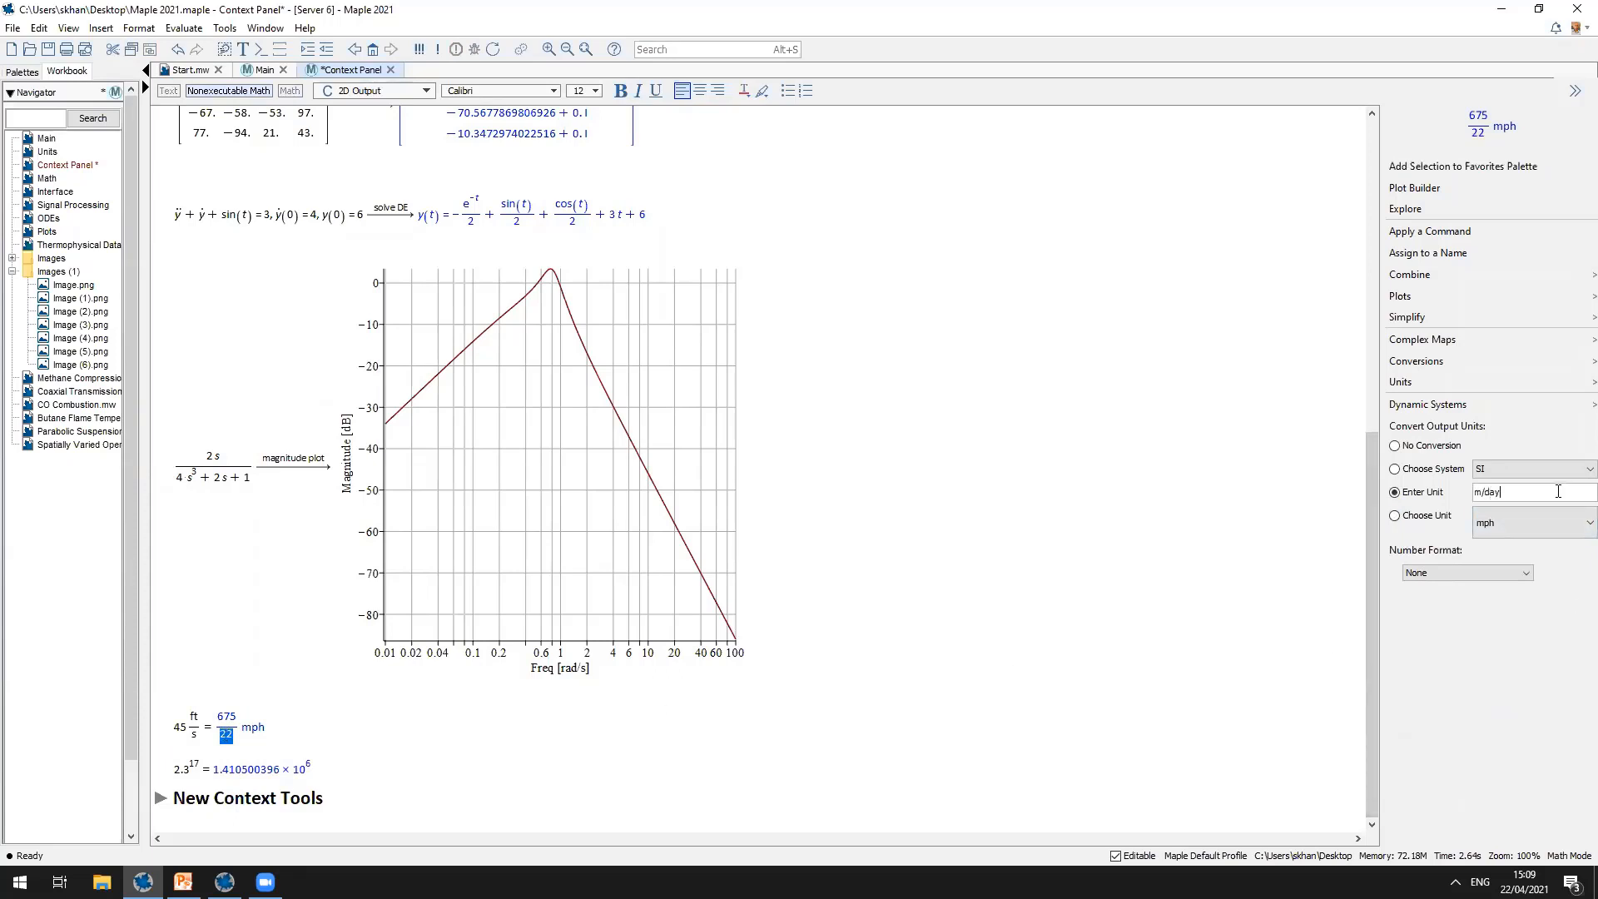
key("Return")
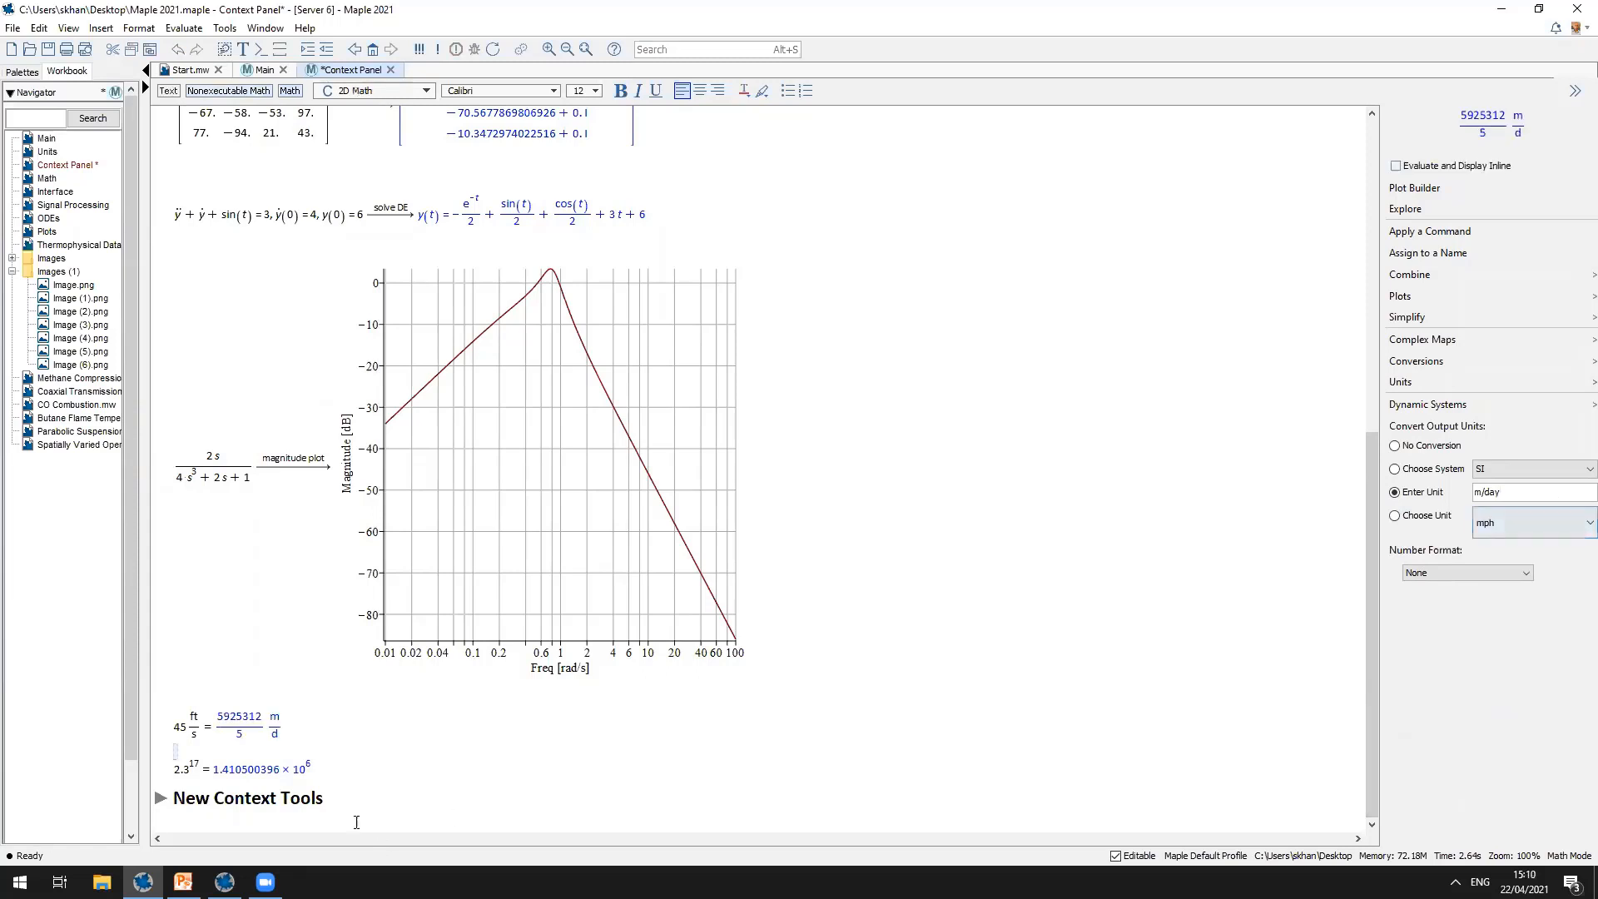
Step: Apply the Scientific number format to the result of 2.3^17
left_click(296, 768)
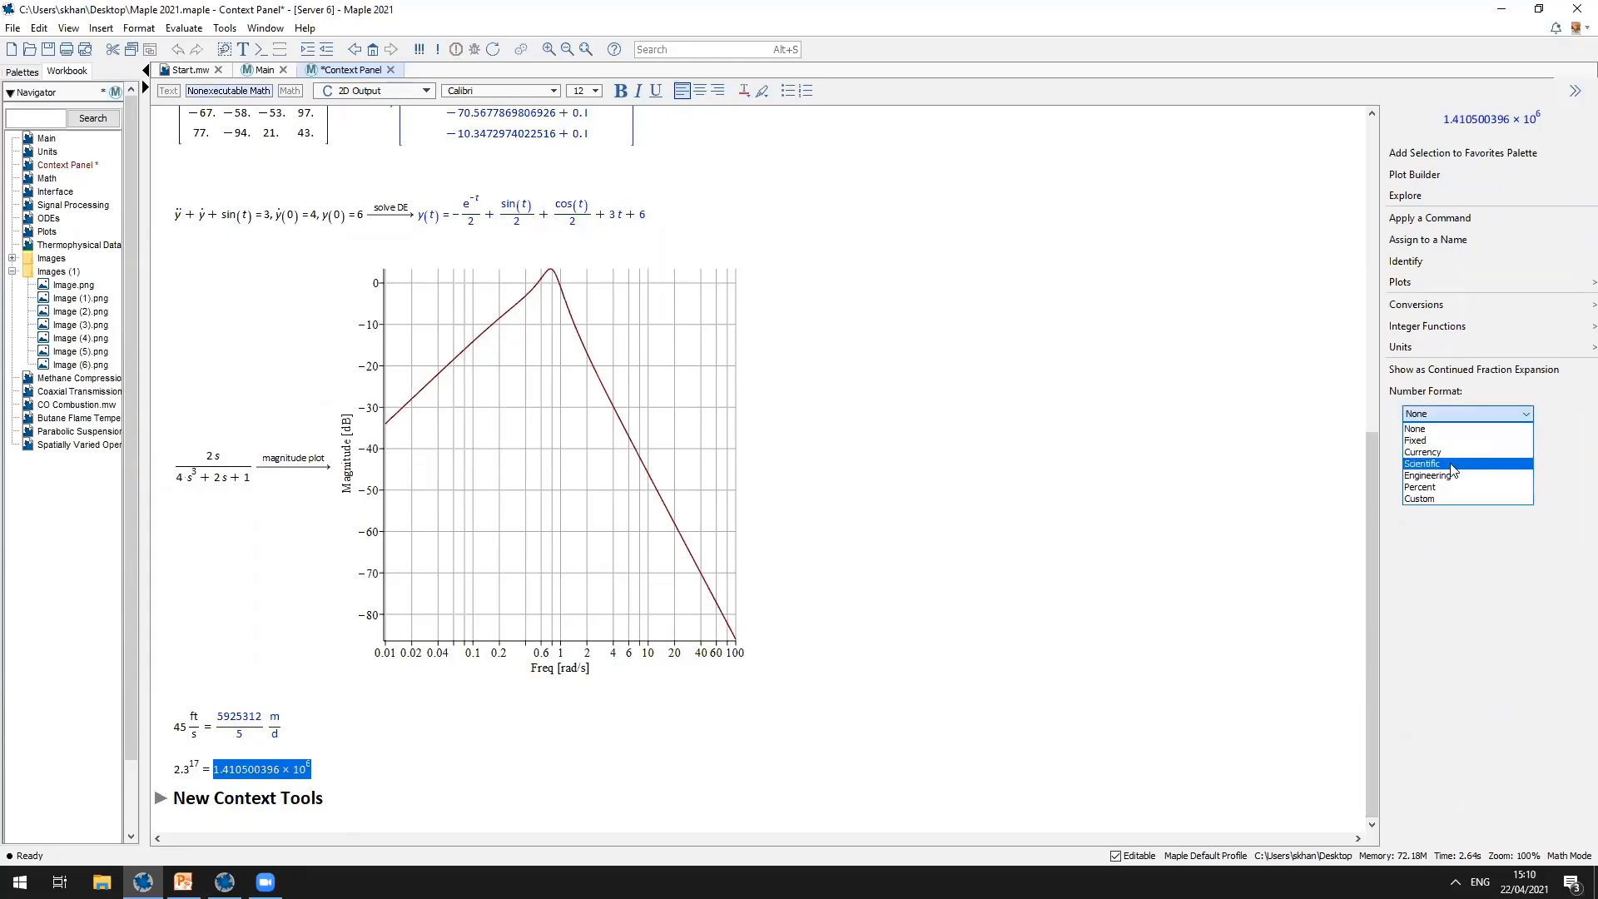
left_click(1452, 471)
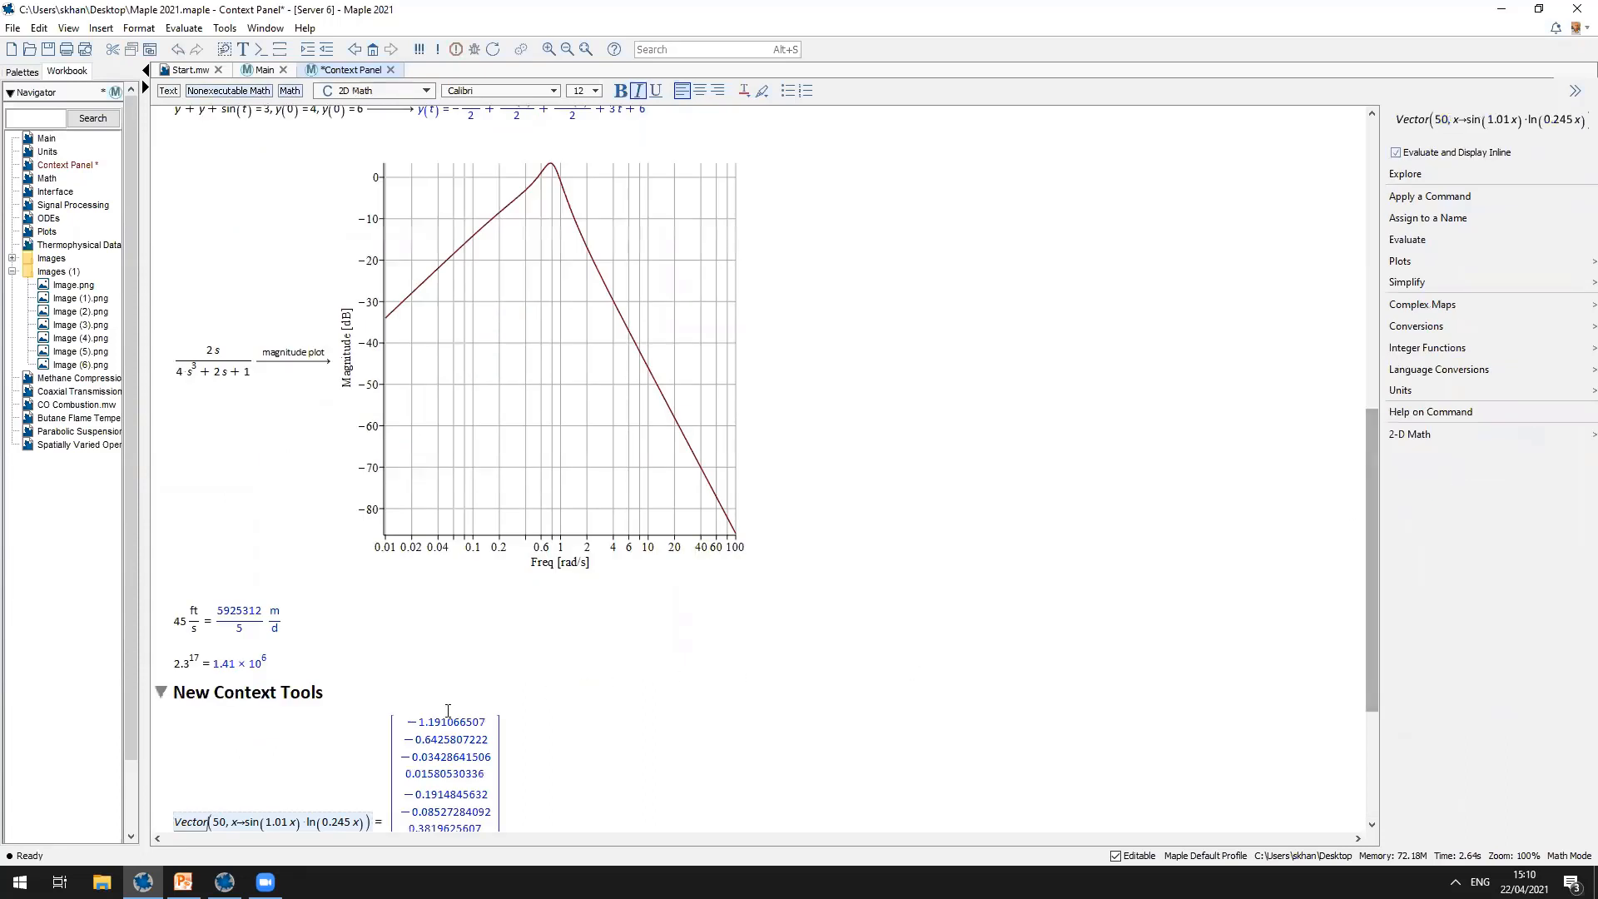
Step: Expand the New Context Tools section and re-evaluate its 50-element vector of sin(1.01x)·ln(0.245x)
scroll(383, 724, "down", 5)
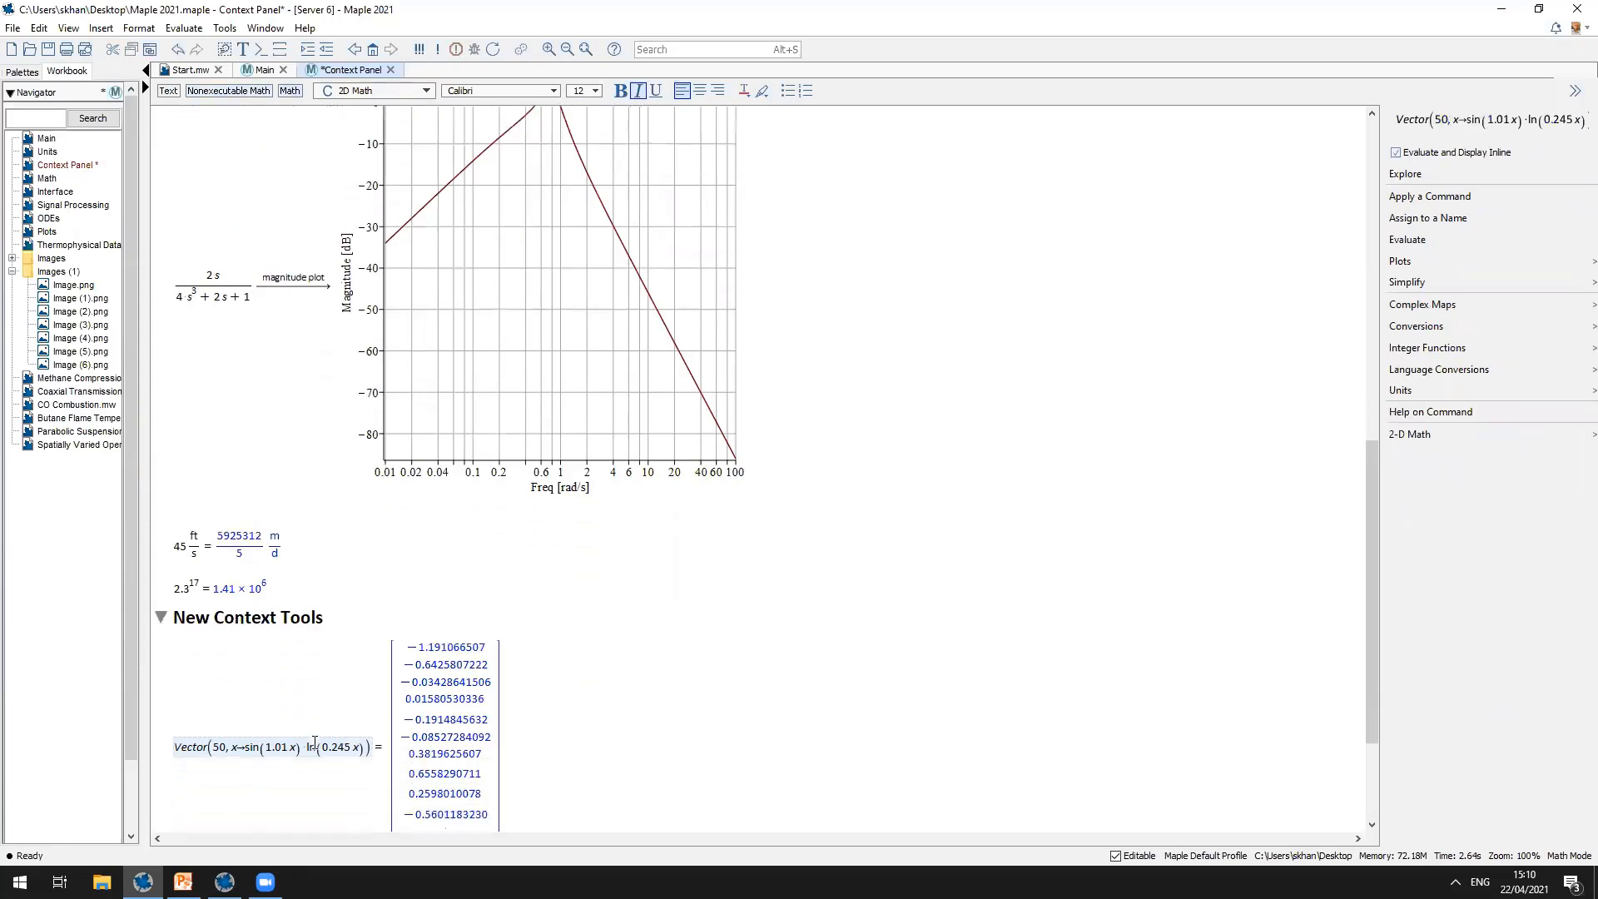
scroll(319, 741, "down", 2)
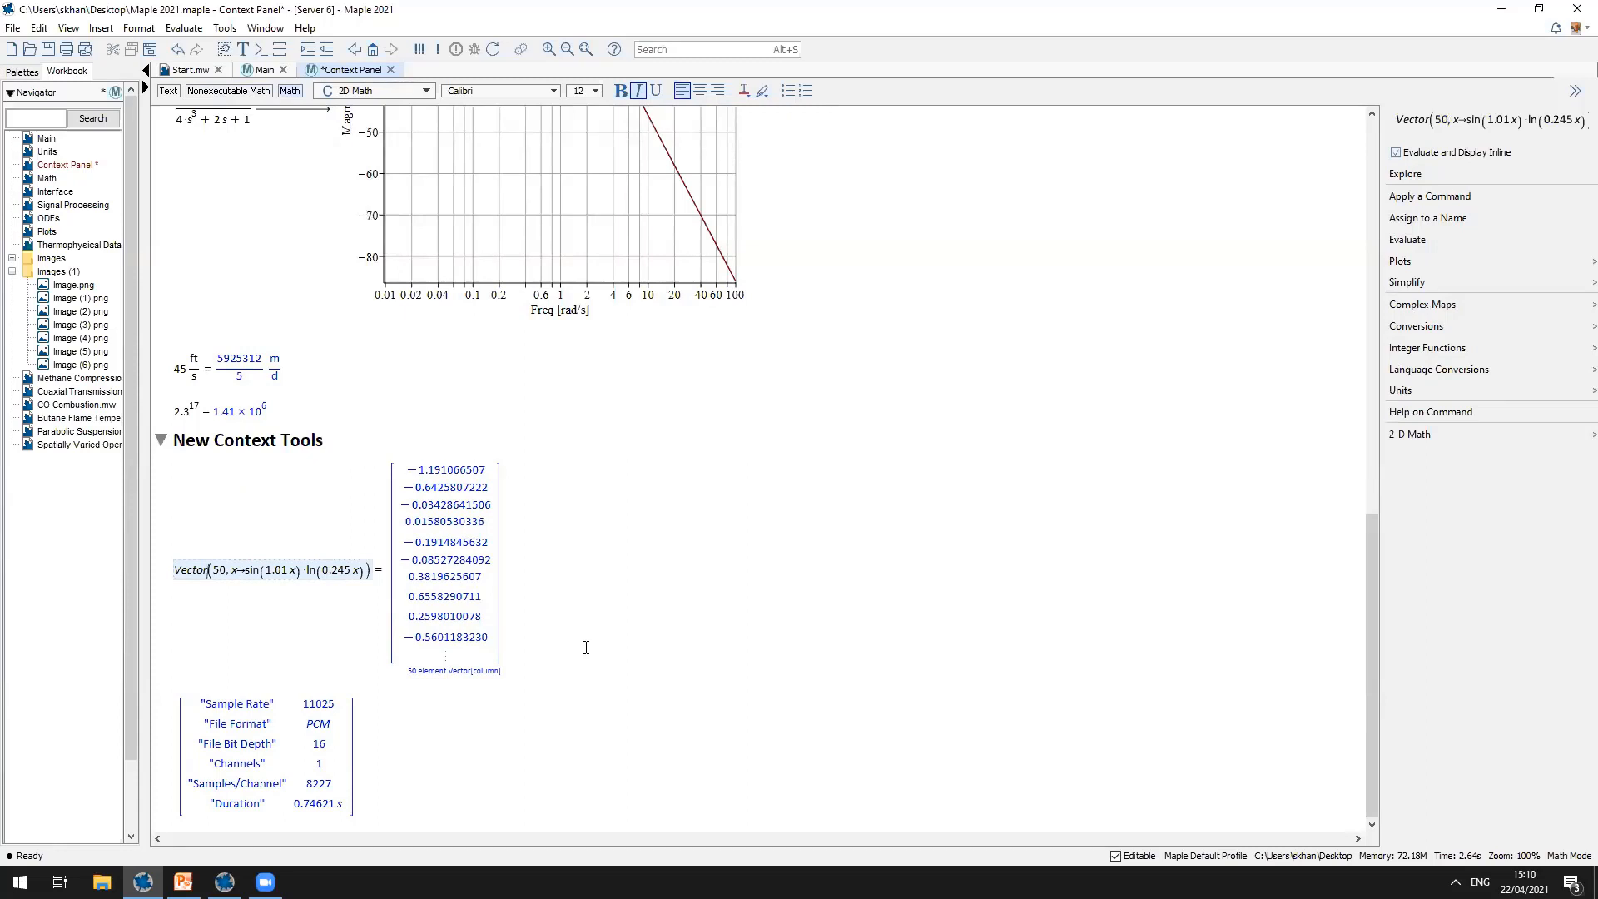
double_click(476, 520)
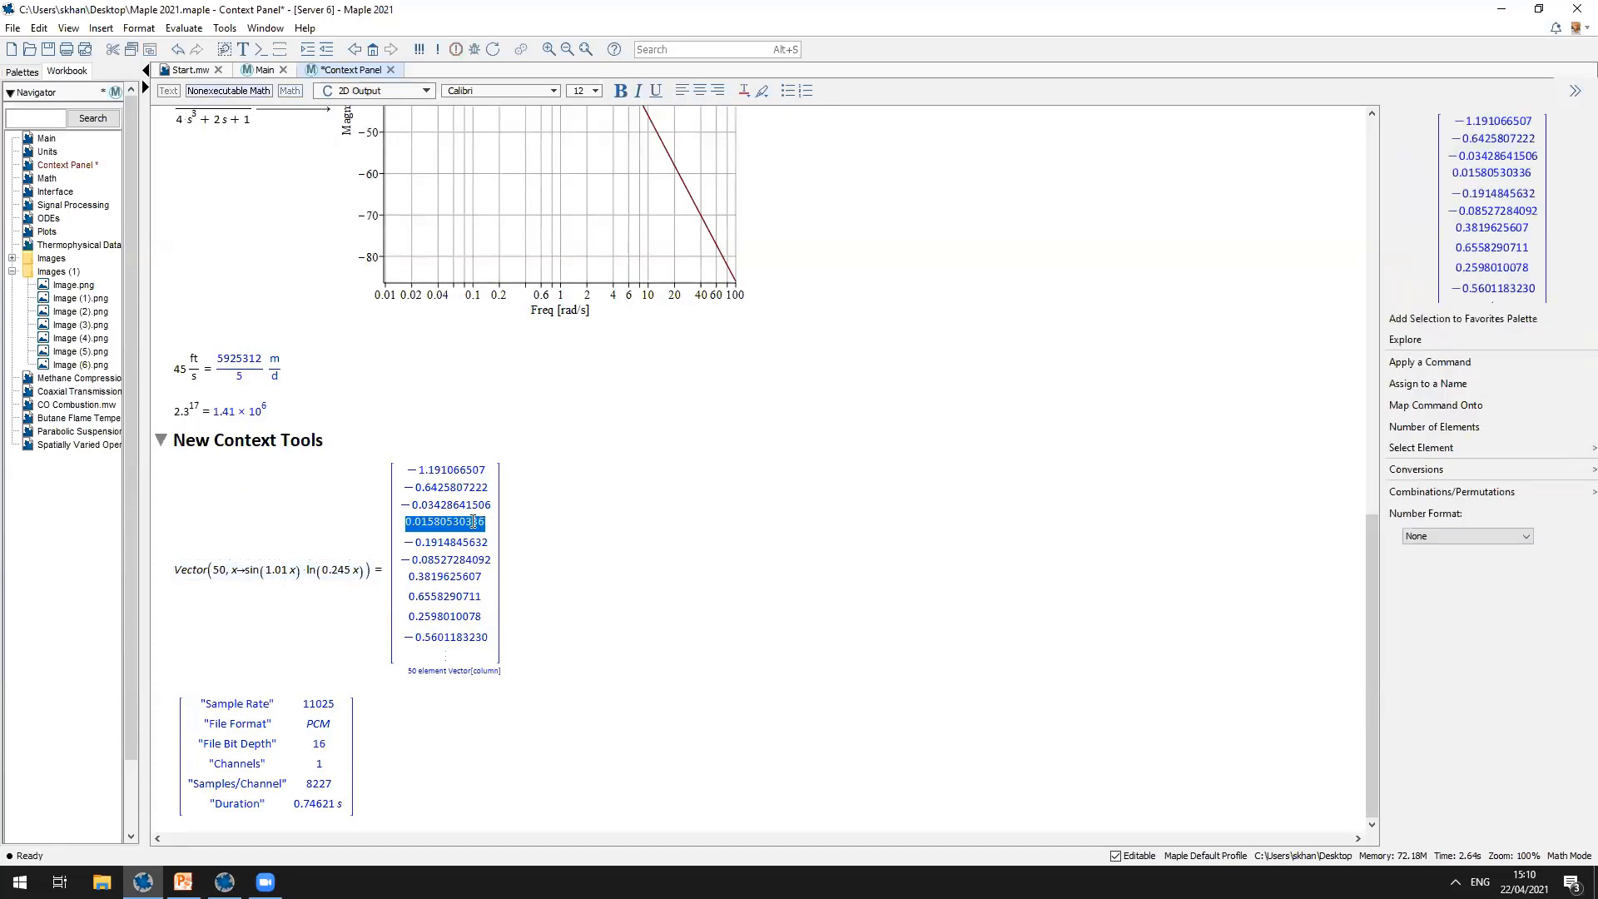
left_click(569, 531)
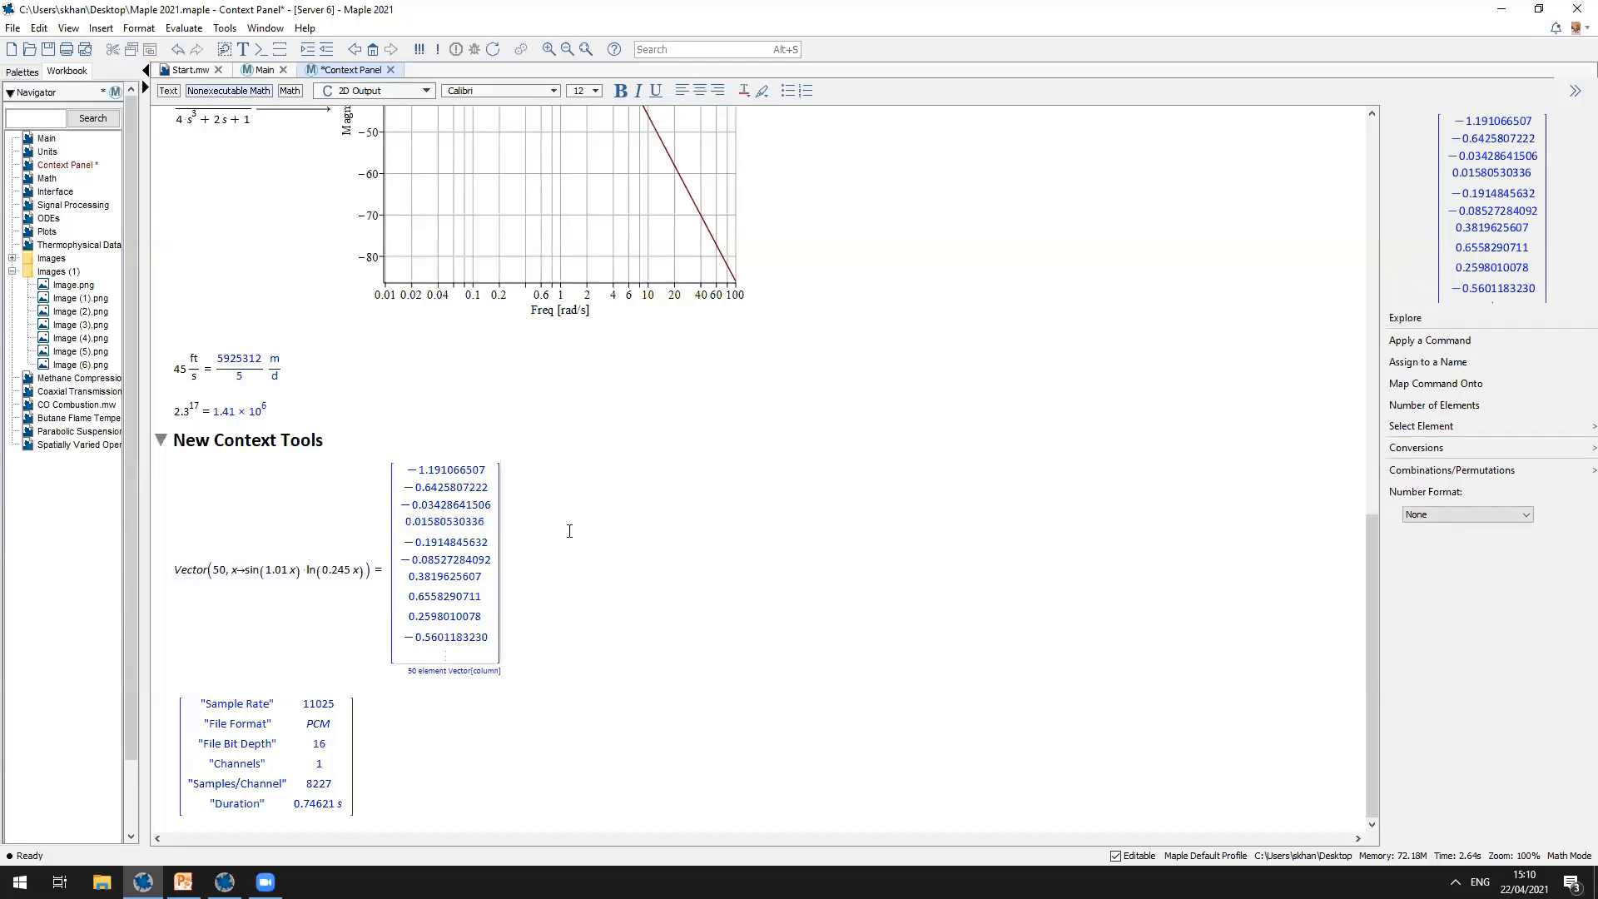
double_click(448, 542)
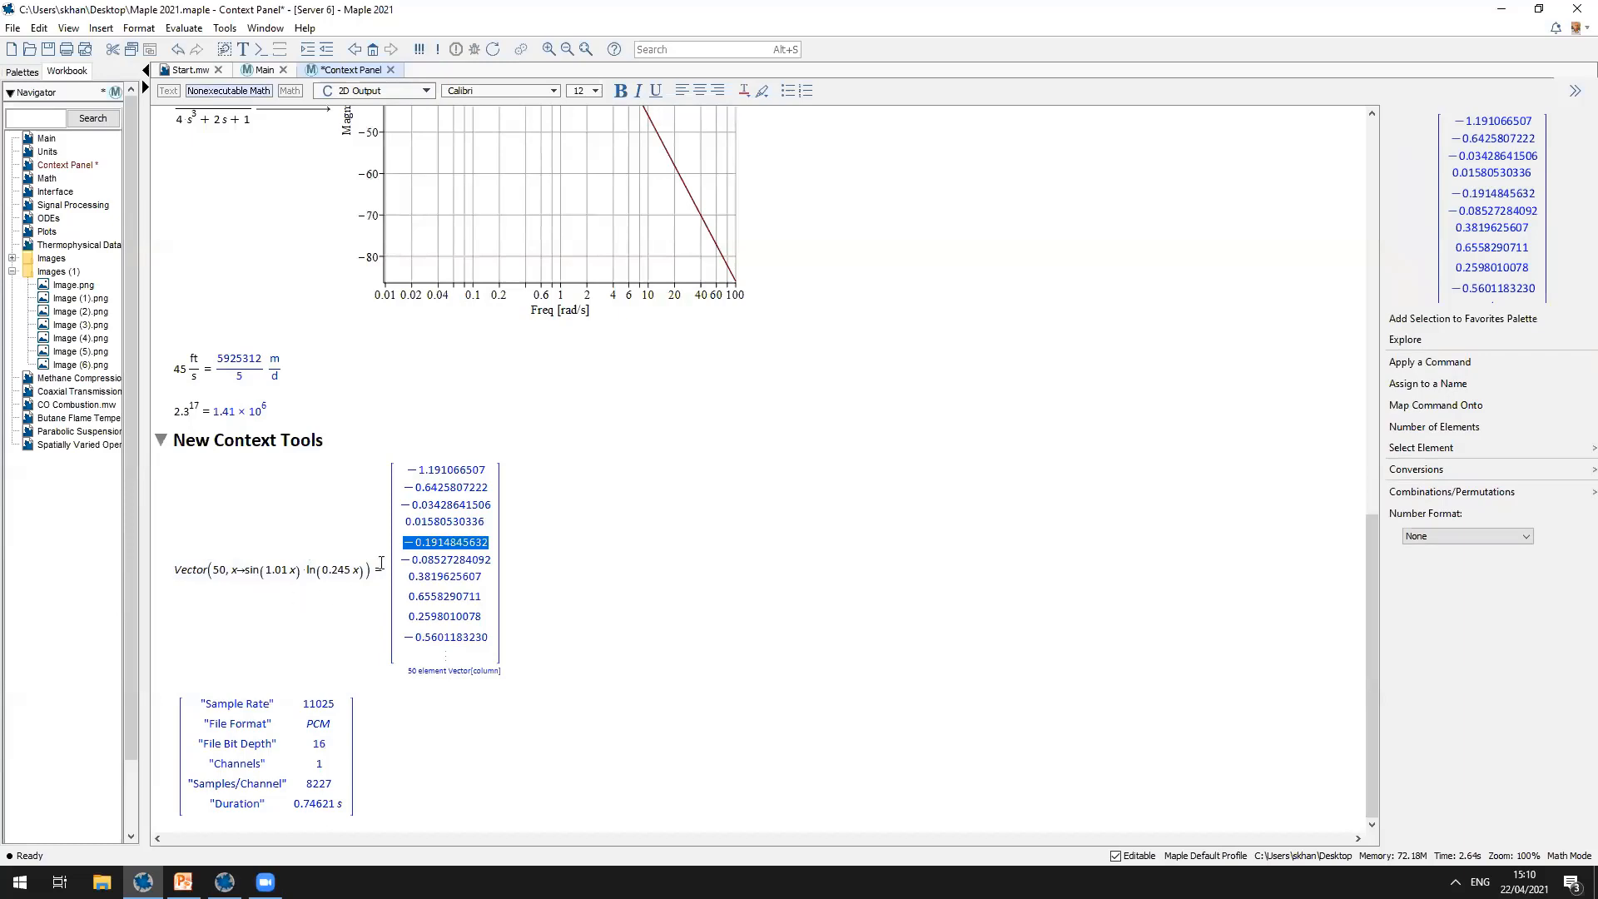
left_click(281, 572)
key("Return")
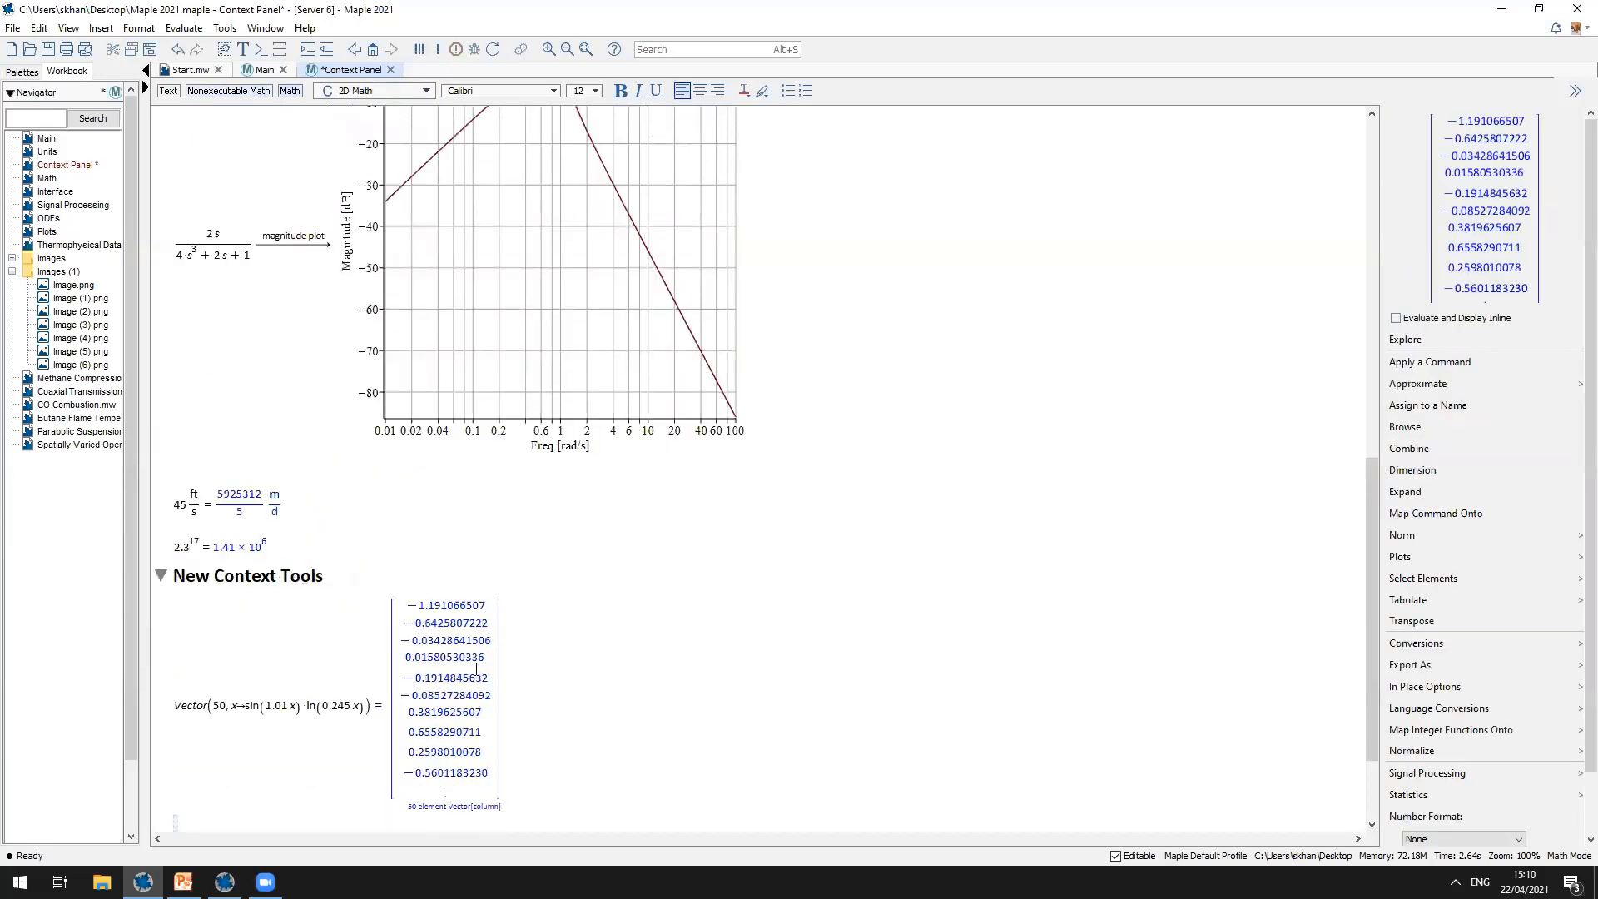
Step: Plot the peak and valley points of the 50-element vector using the Signal Processing visualizations
scroll(441, 678, "down", 3)
scroll(446, 695, "down", 2)
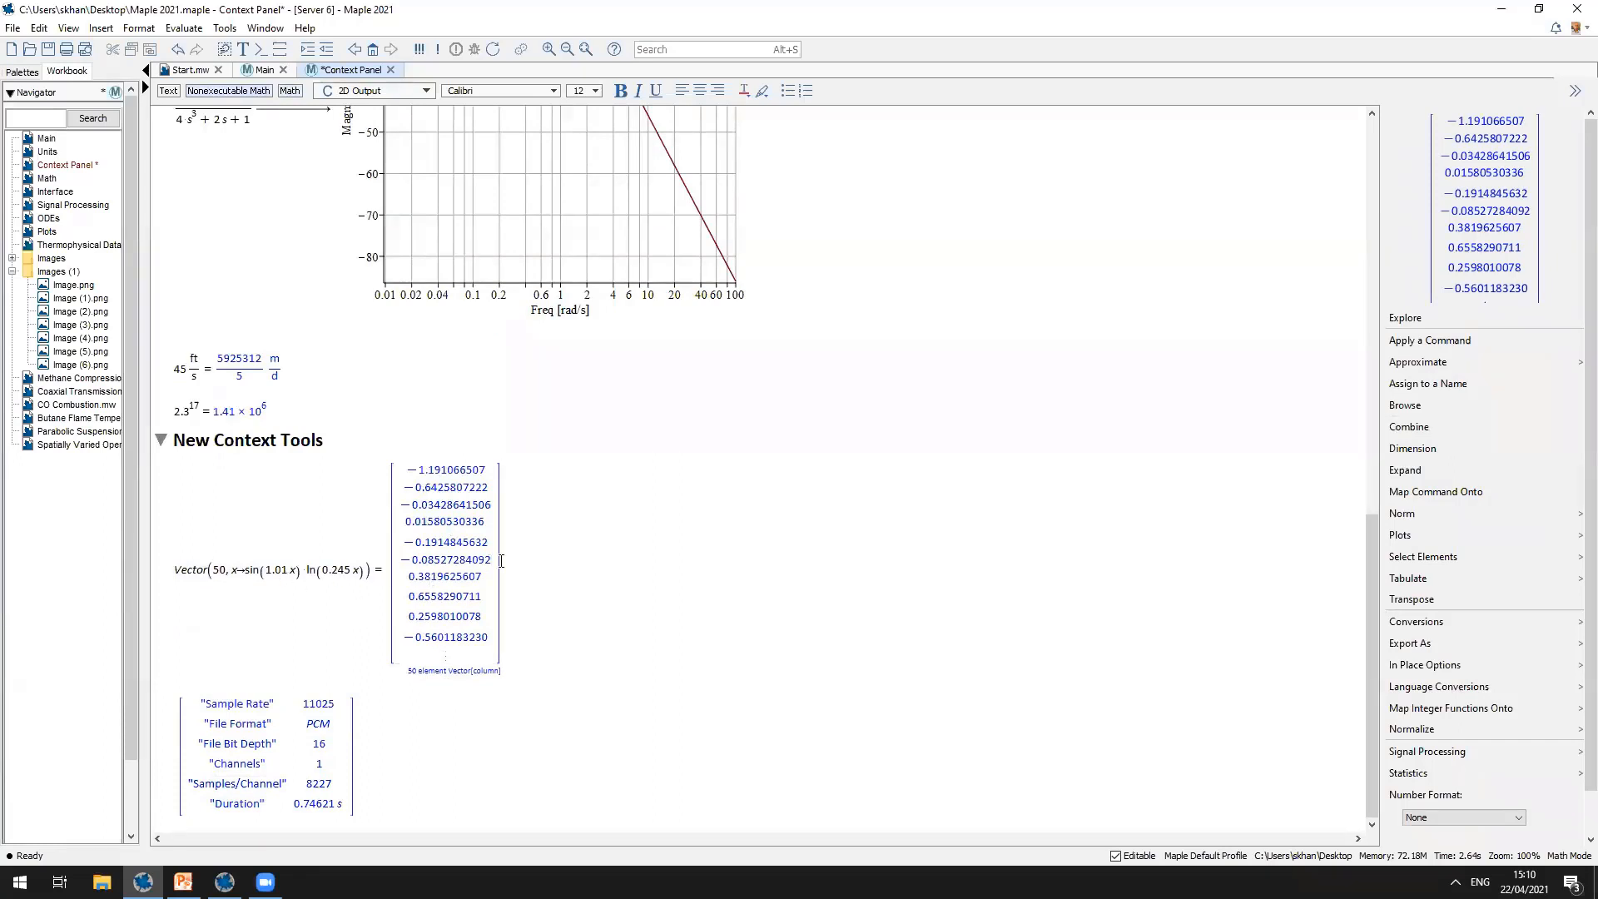
left_click(1452, 745)
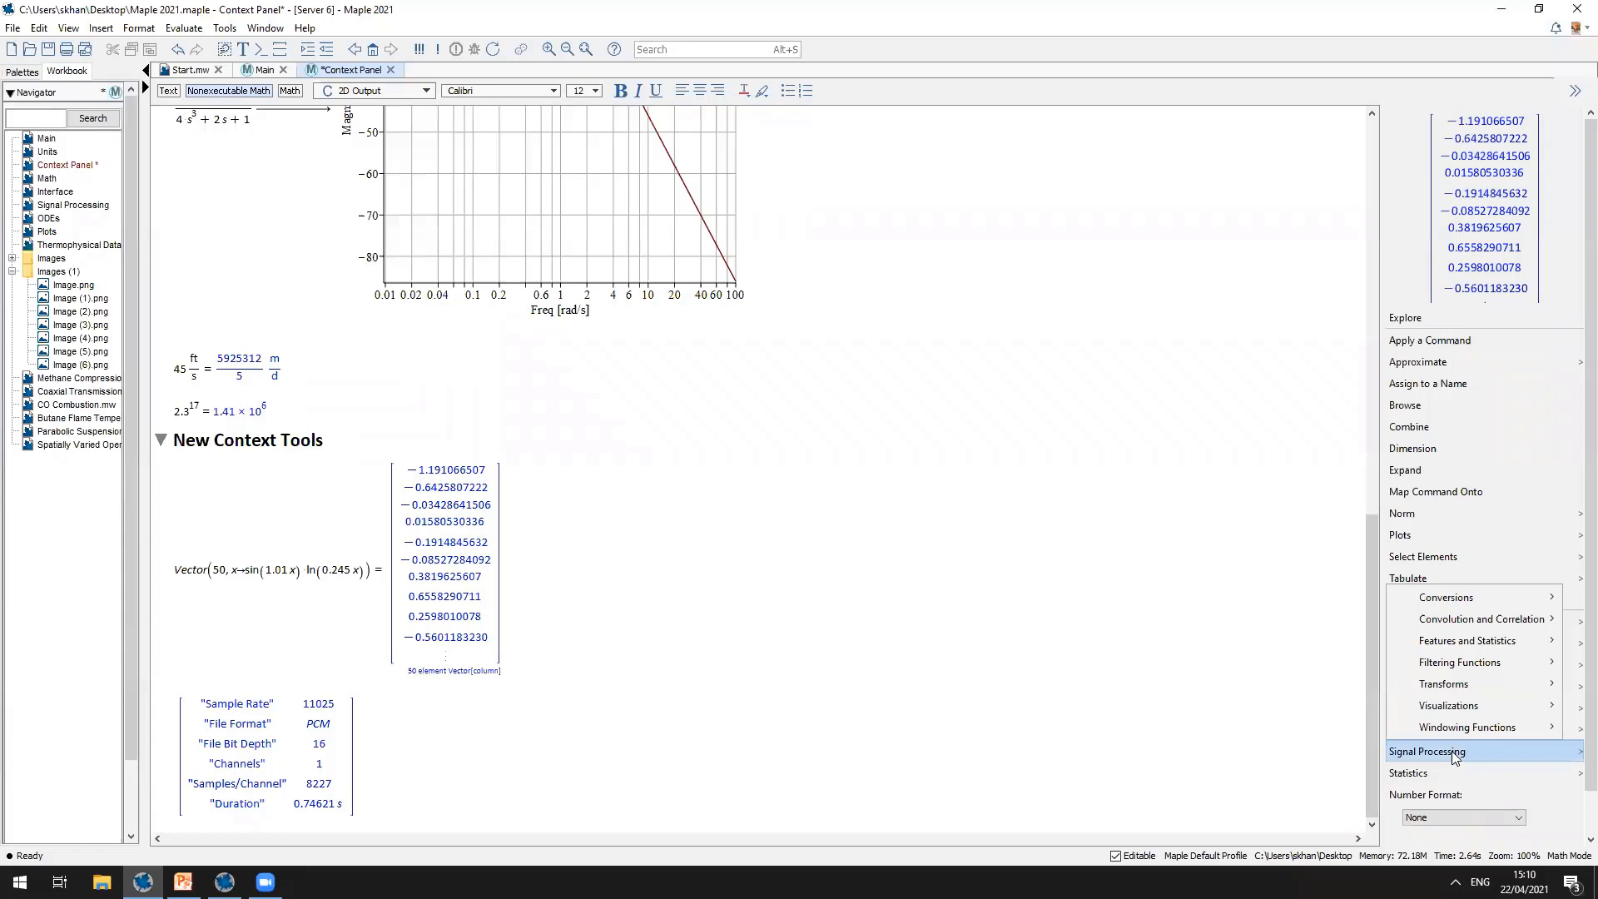
mouse_move(1460, 738)
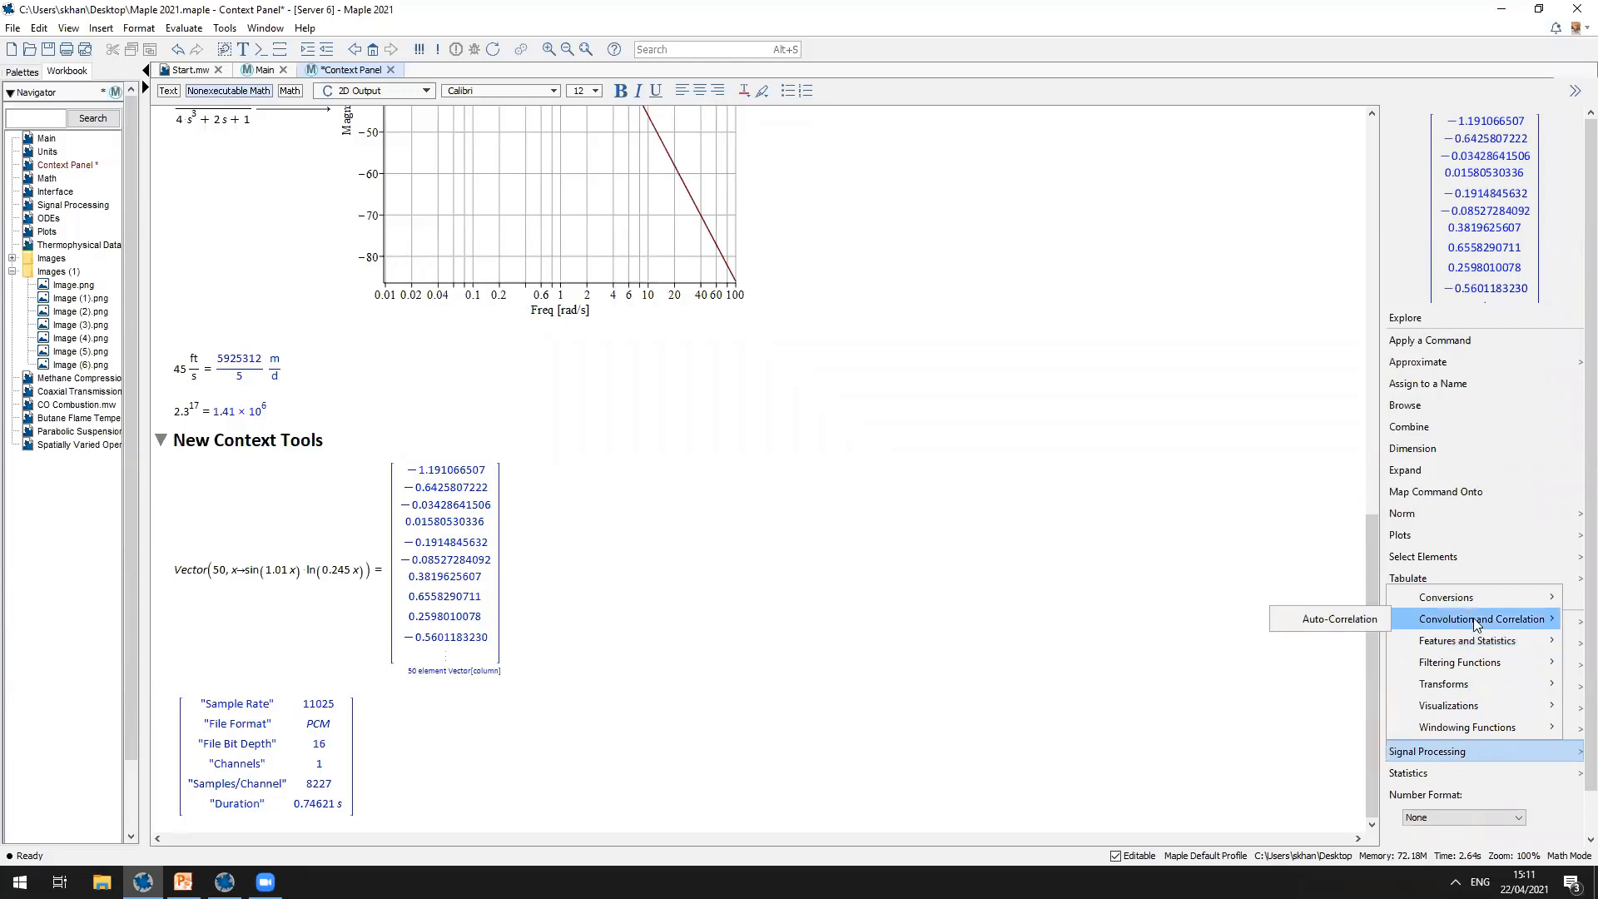
mouse_move(1452, 599)
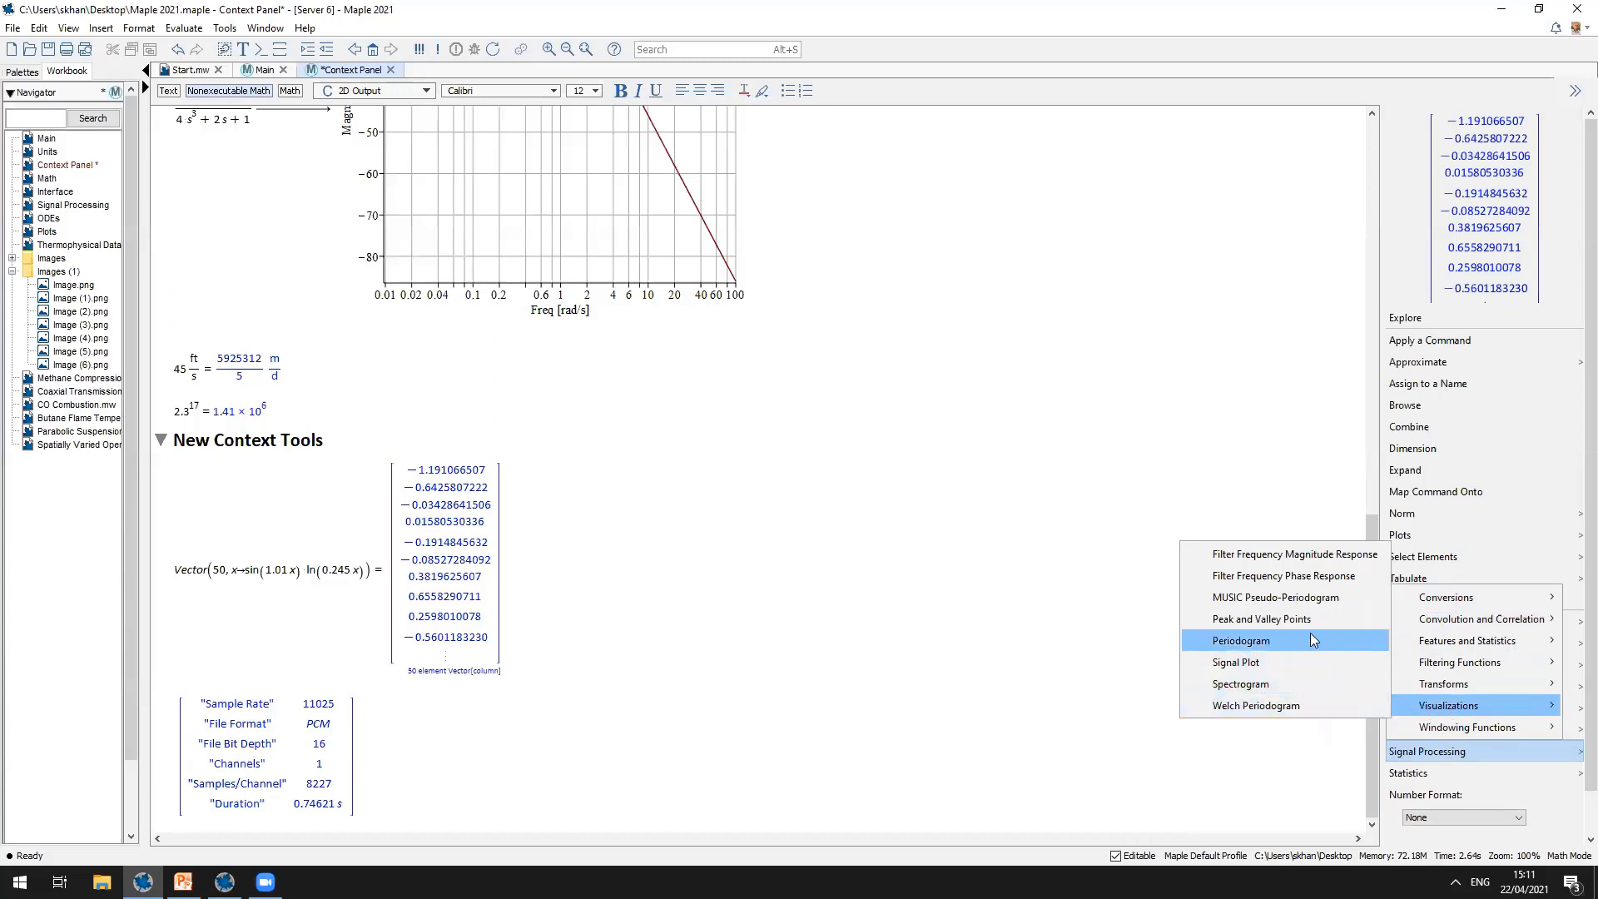
left_click(1229, 623)
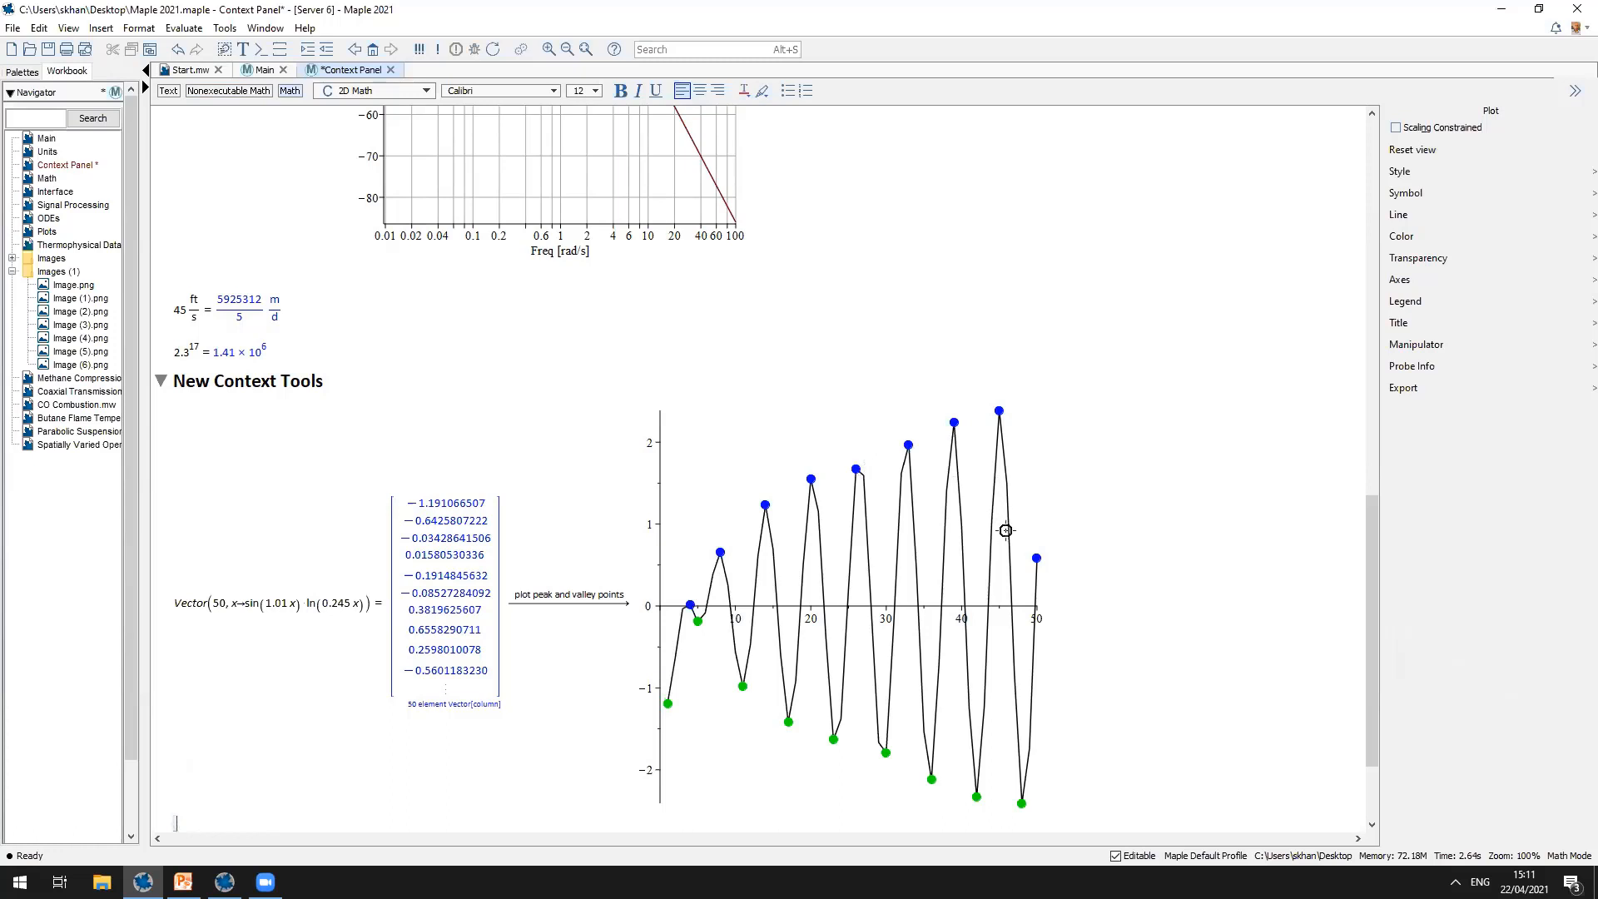
Step: Find the peak points of the 50-element vector using the Signal Processing features and statistics
left_click(484, 578)
scroll(1489, 699, "down", 1)
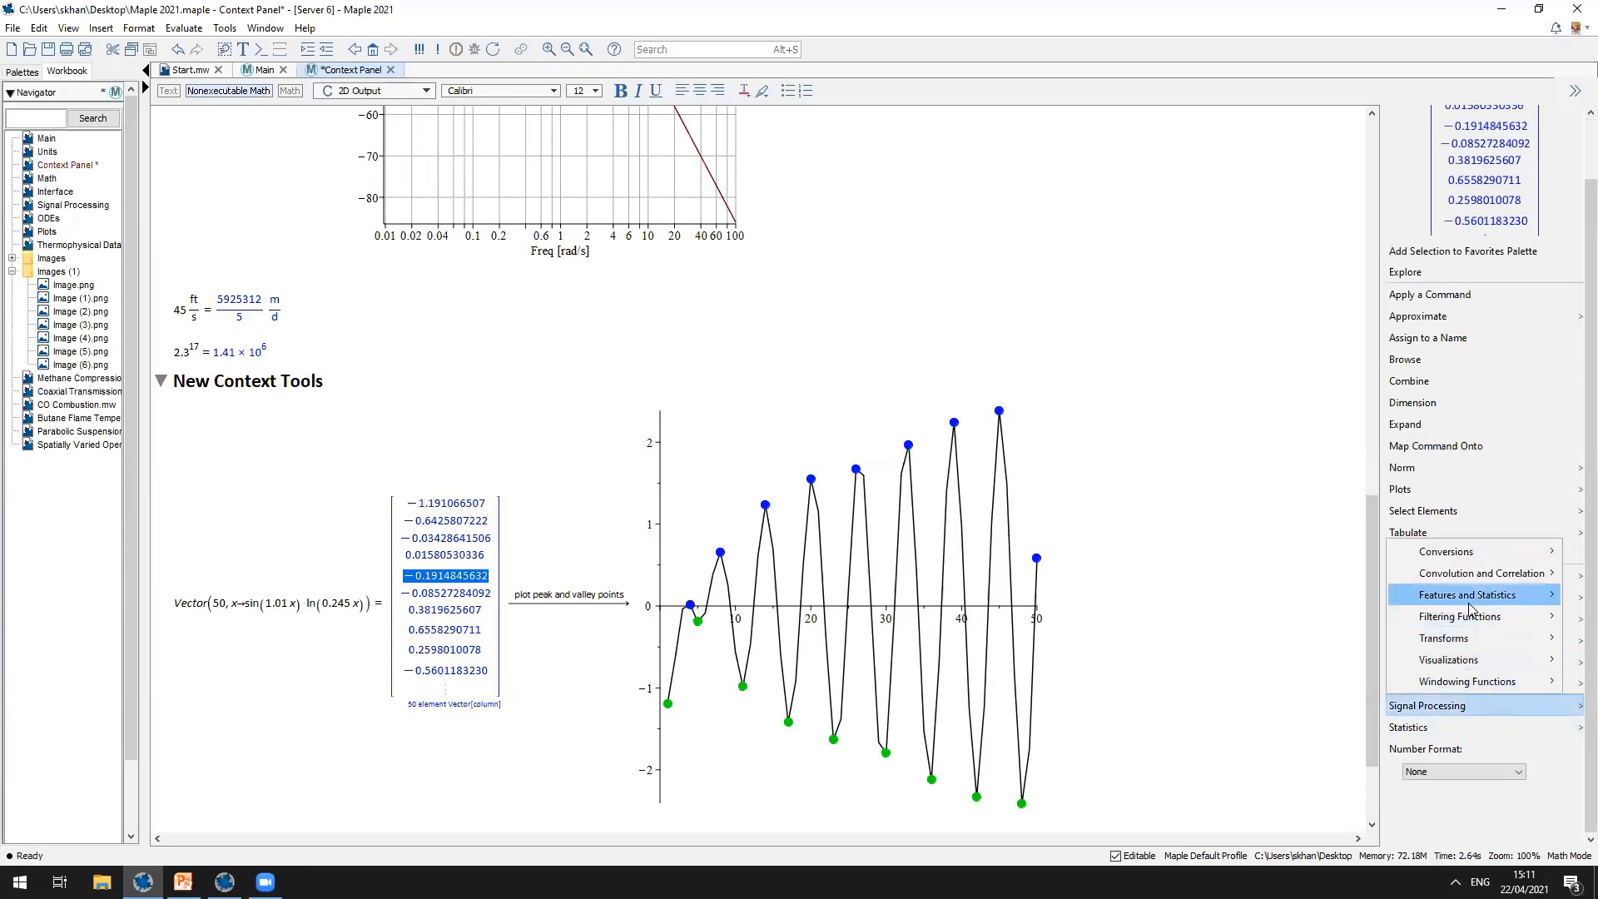
mouse_move(1348, 665)
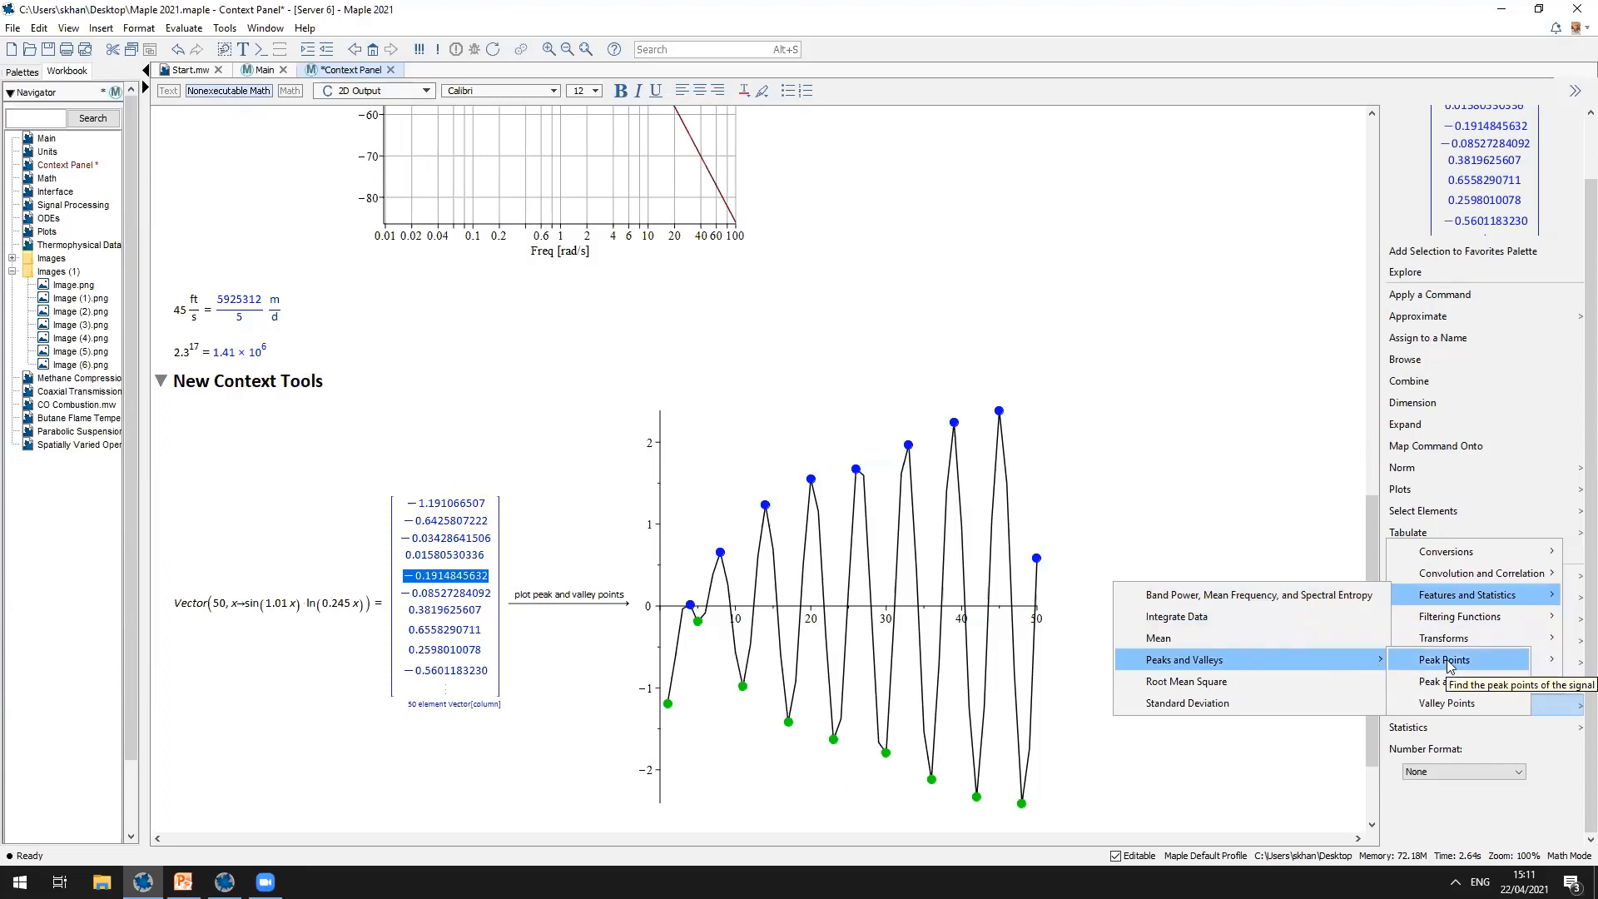
left_click(1472, 667)
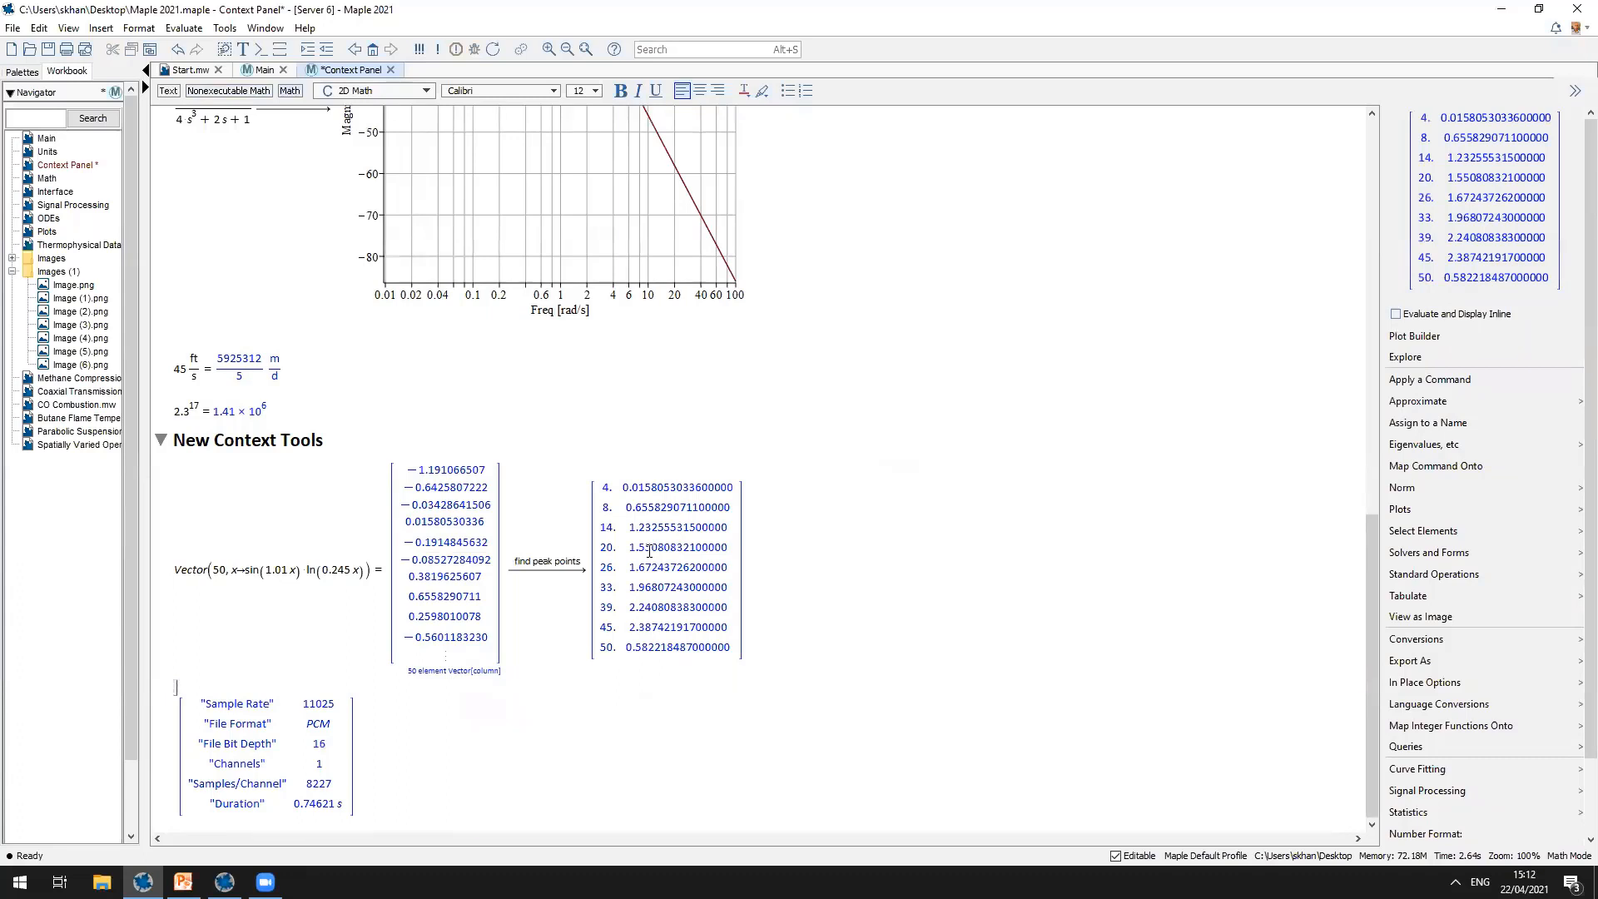
left_click(295, 751)
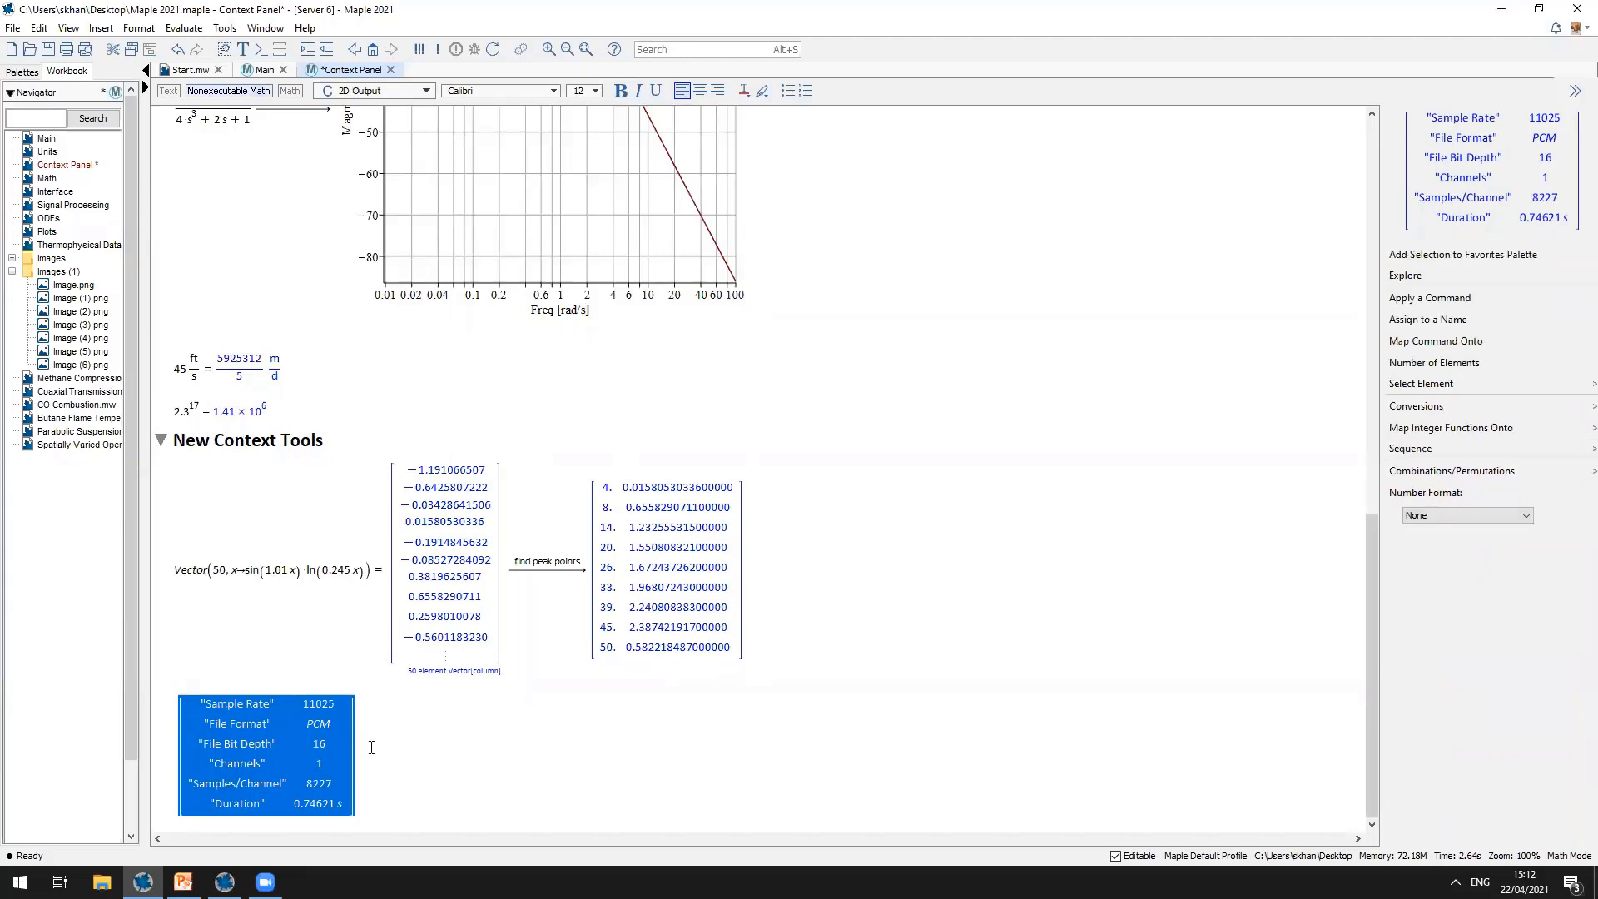
left_click(399, 744)
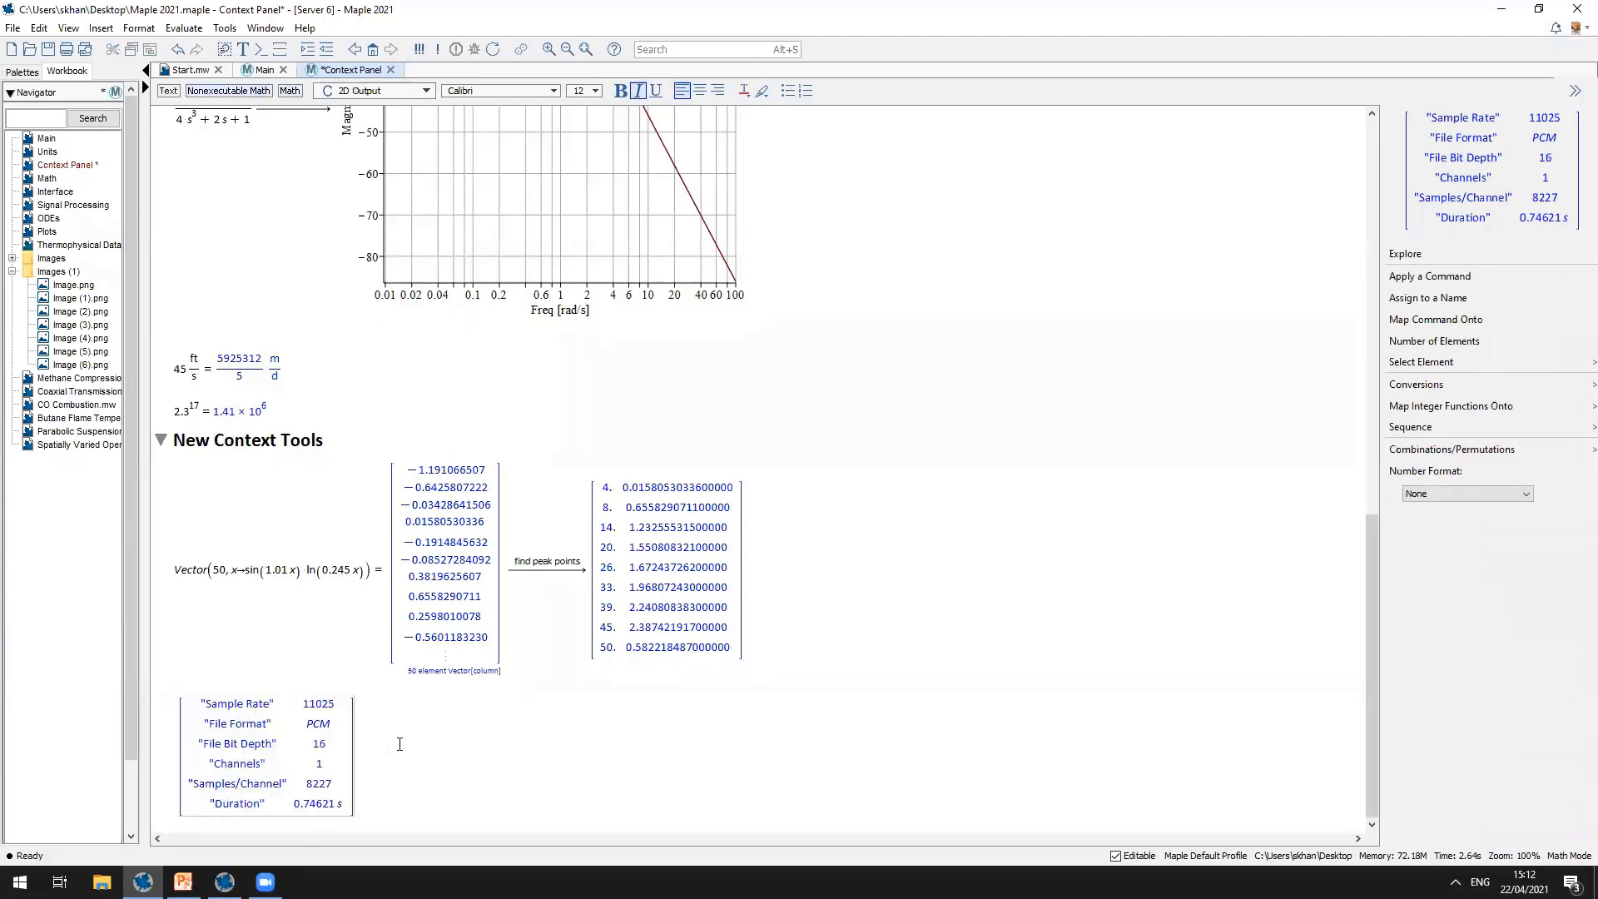
left_click(331, 740)
left_click(466, 732)
Step: Import maplesim.wav below the existing audio data with the Data Import Assistant, without assigning a variable name
left_click(451, 807)
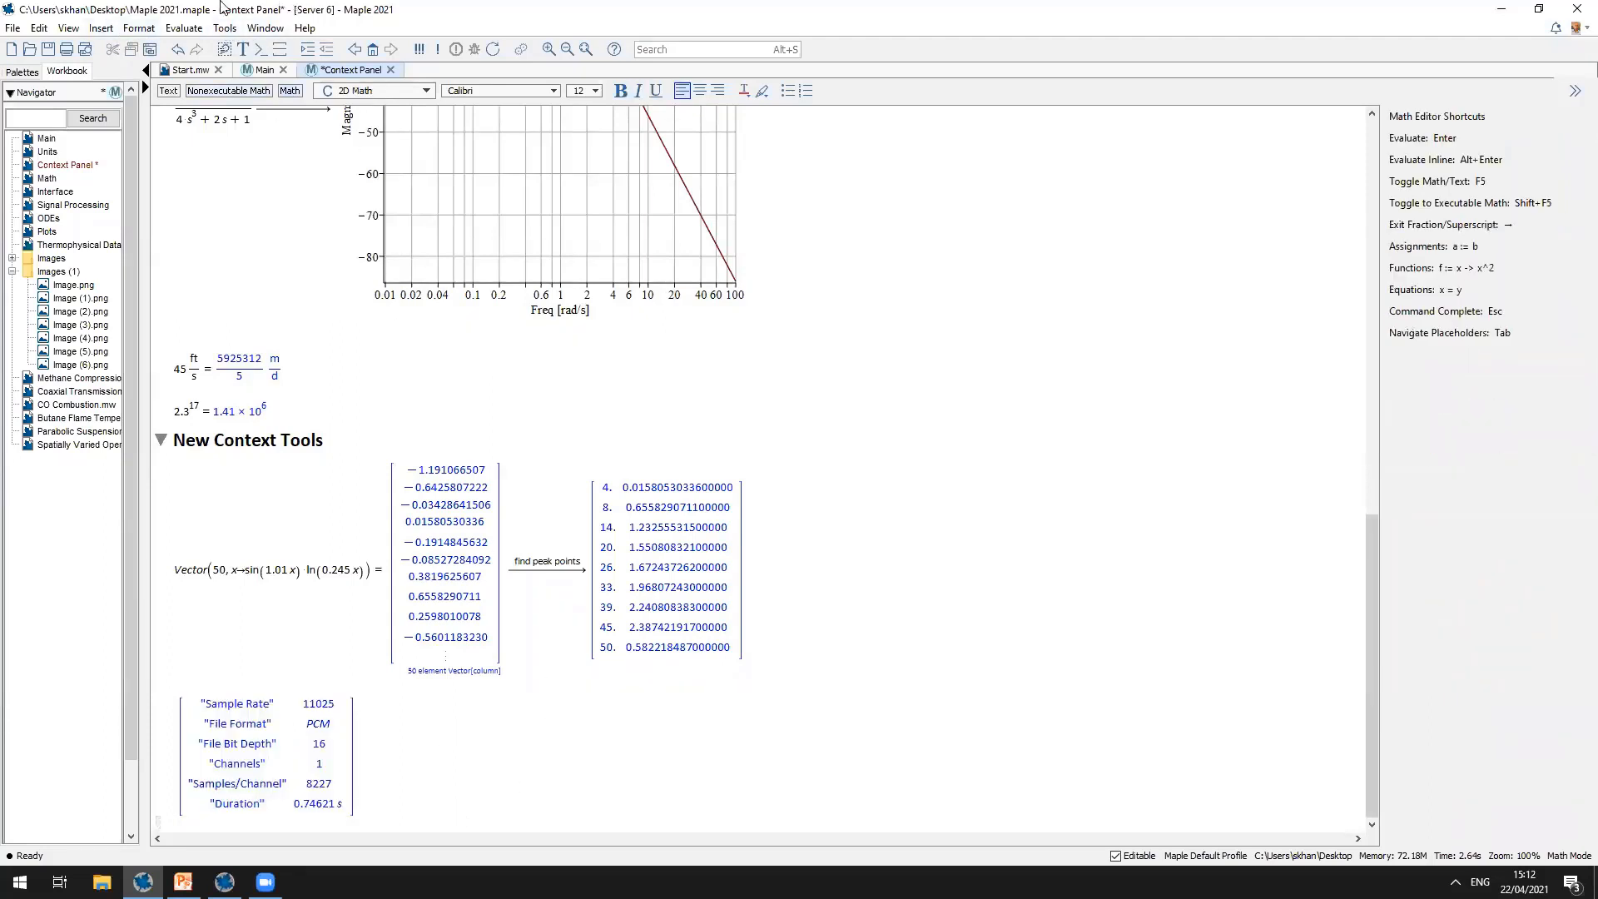
left_click(224, 27)
mouse_move(224, 52)
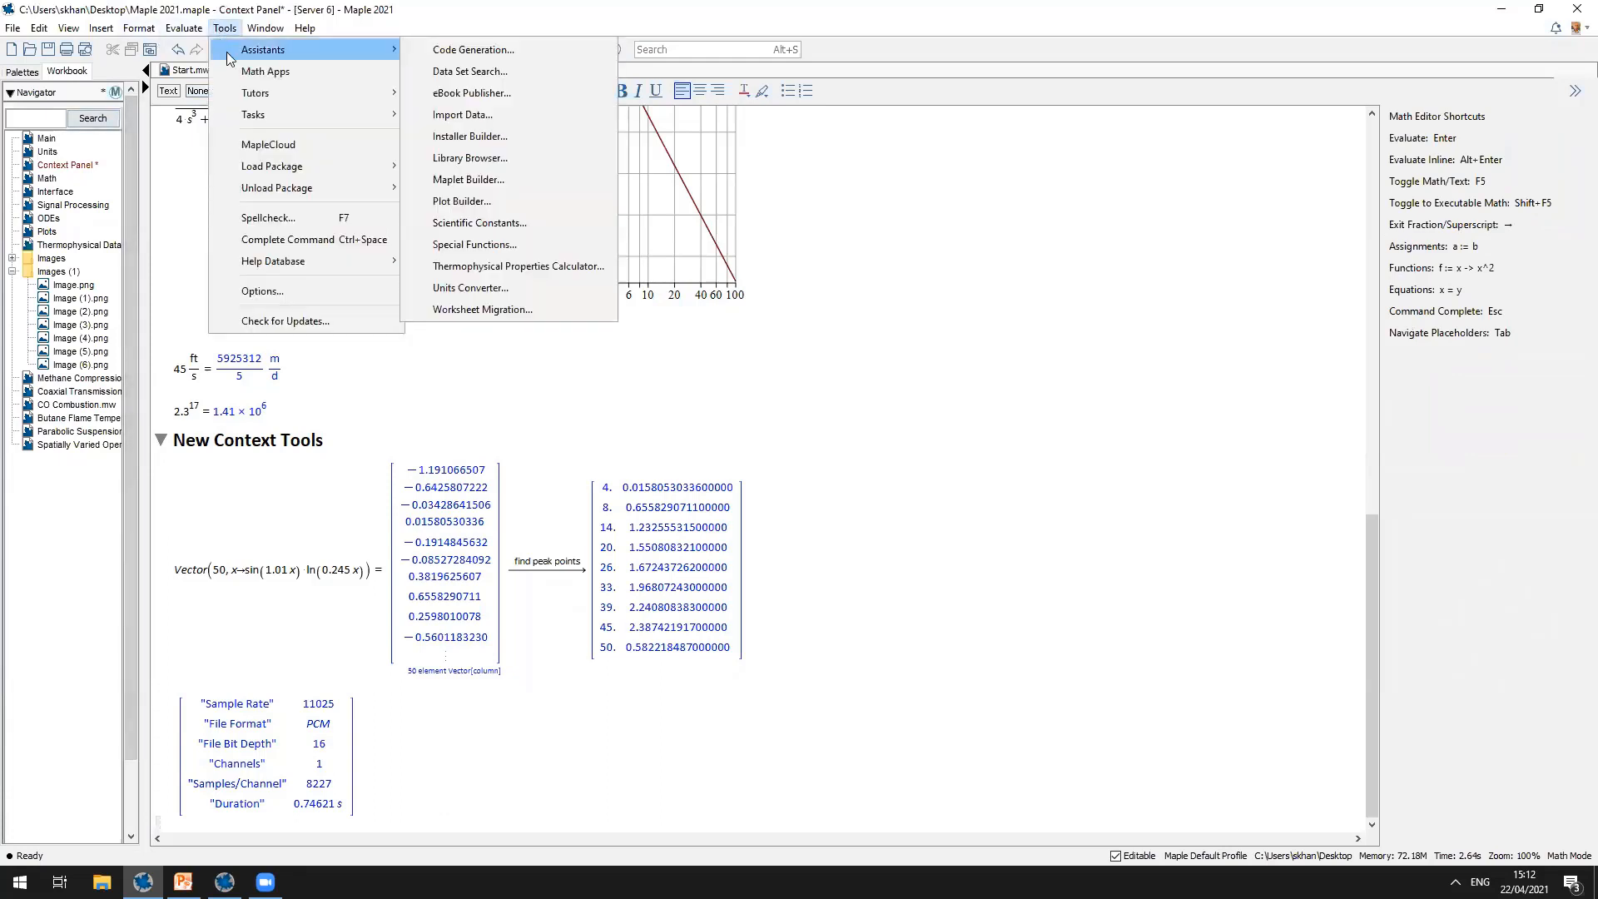
left_click(457, 117)
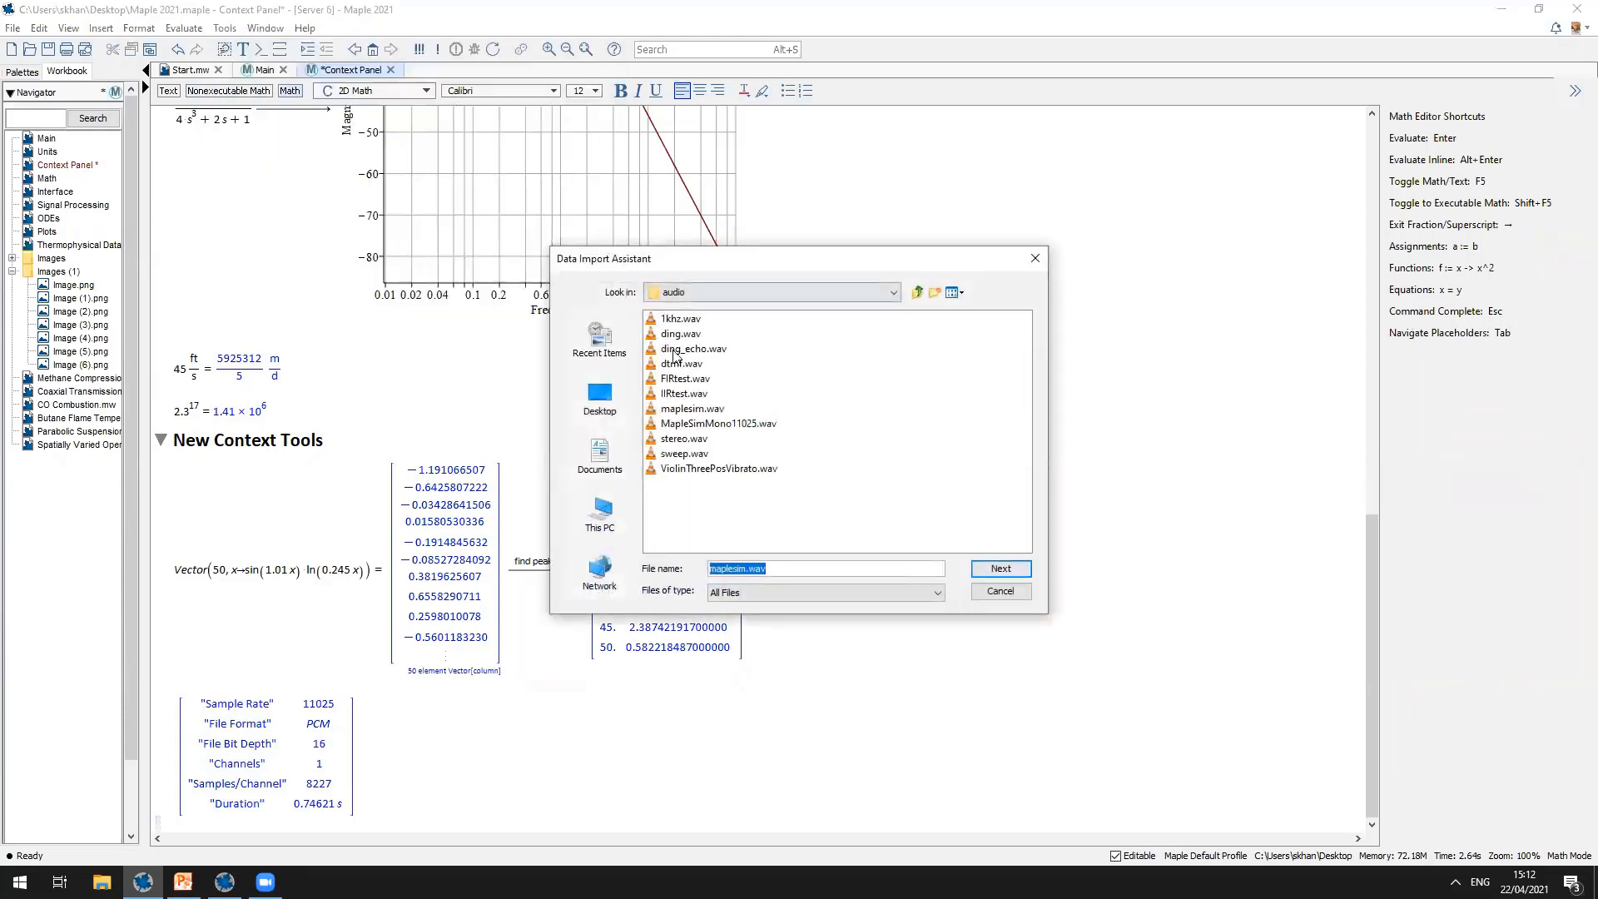
left_click(688, 410)
double_click(689, 409)
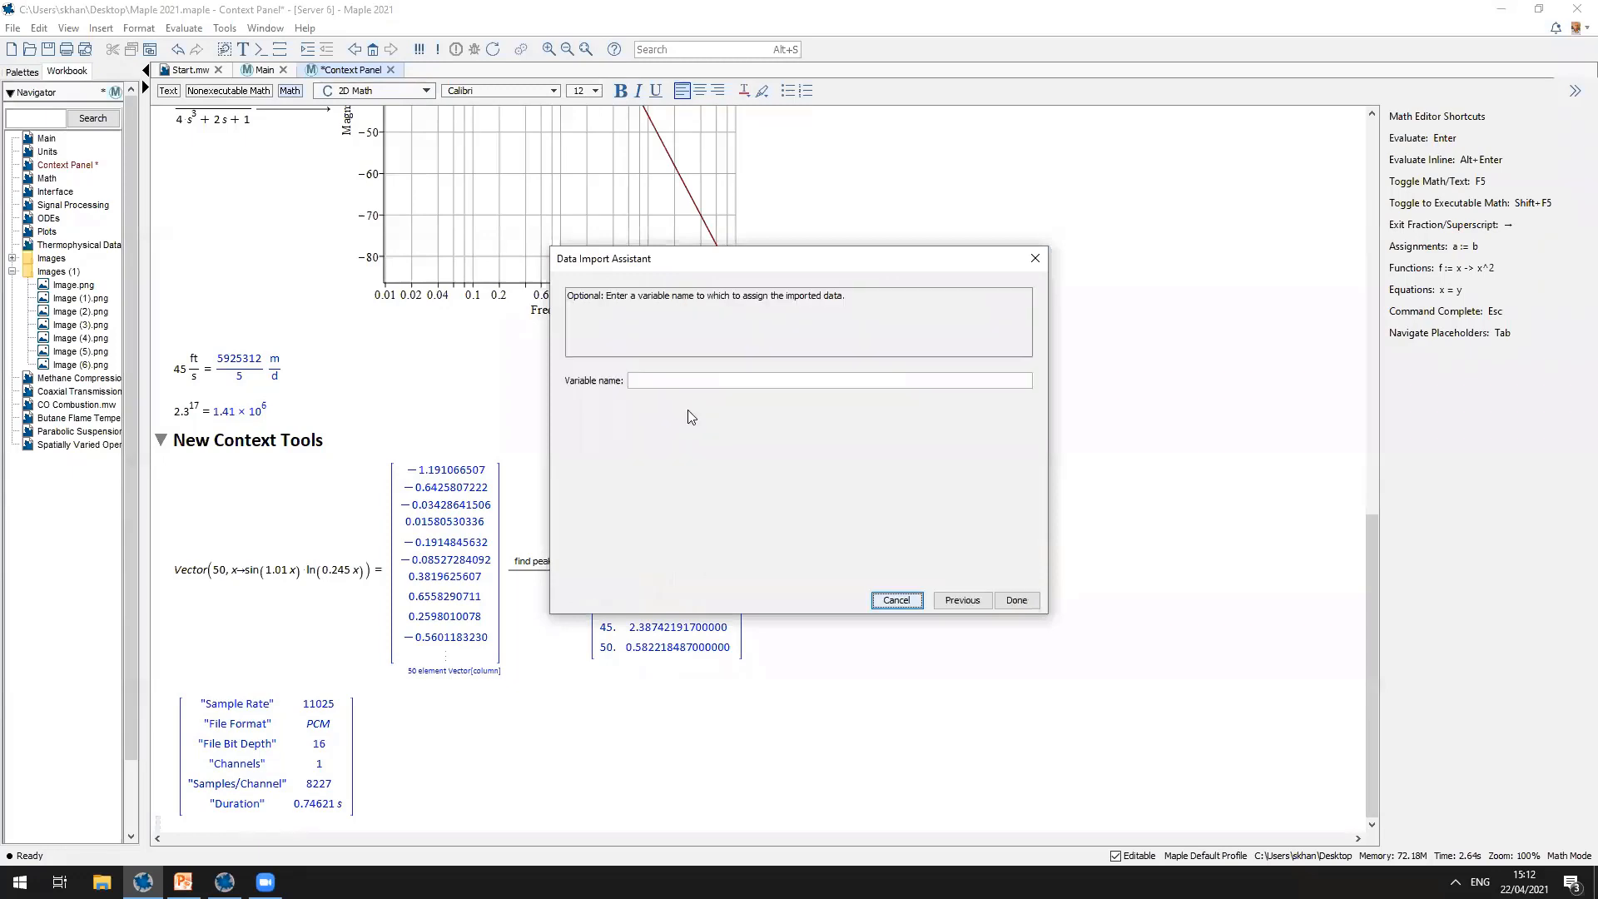
left_click(1012, 601)
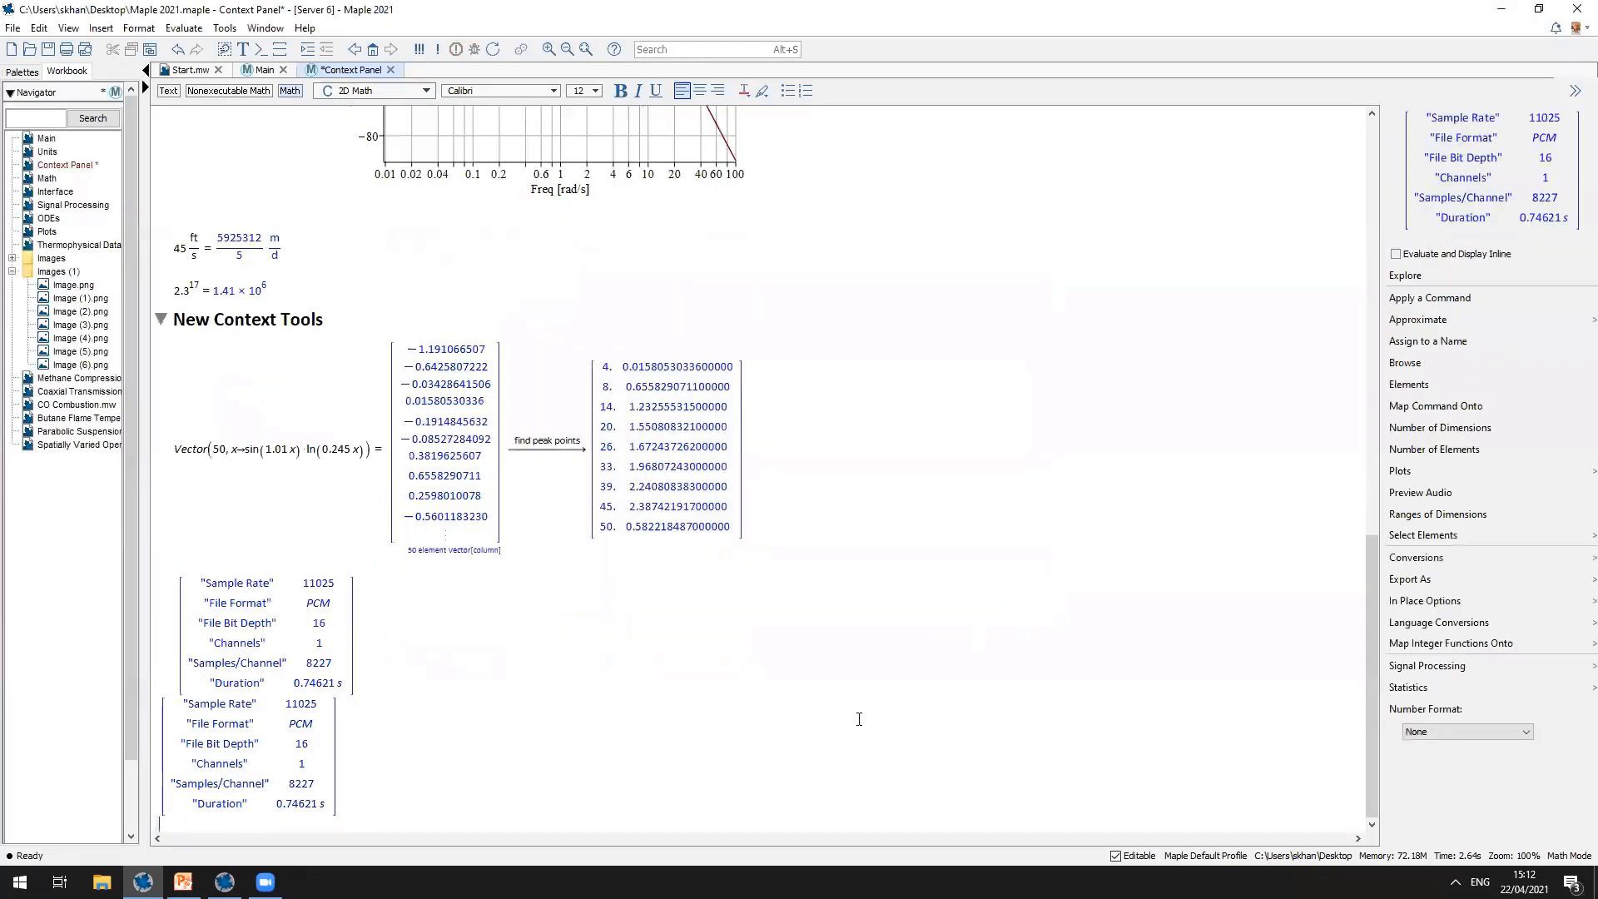
Step: Try a Welch periodogram of the imported audio with overlap size 64 and segment size 32, and undo it
double_click(301, 743)
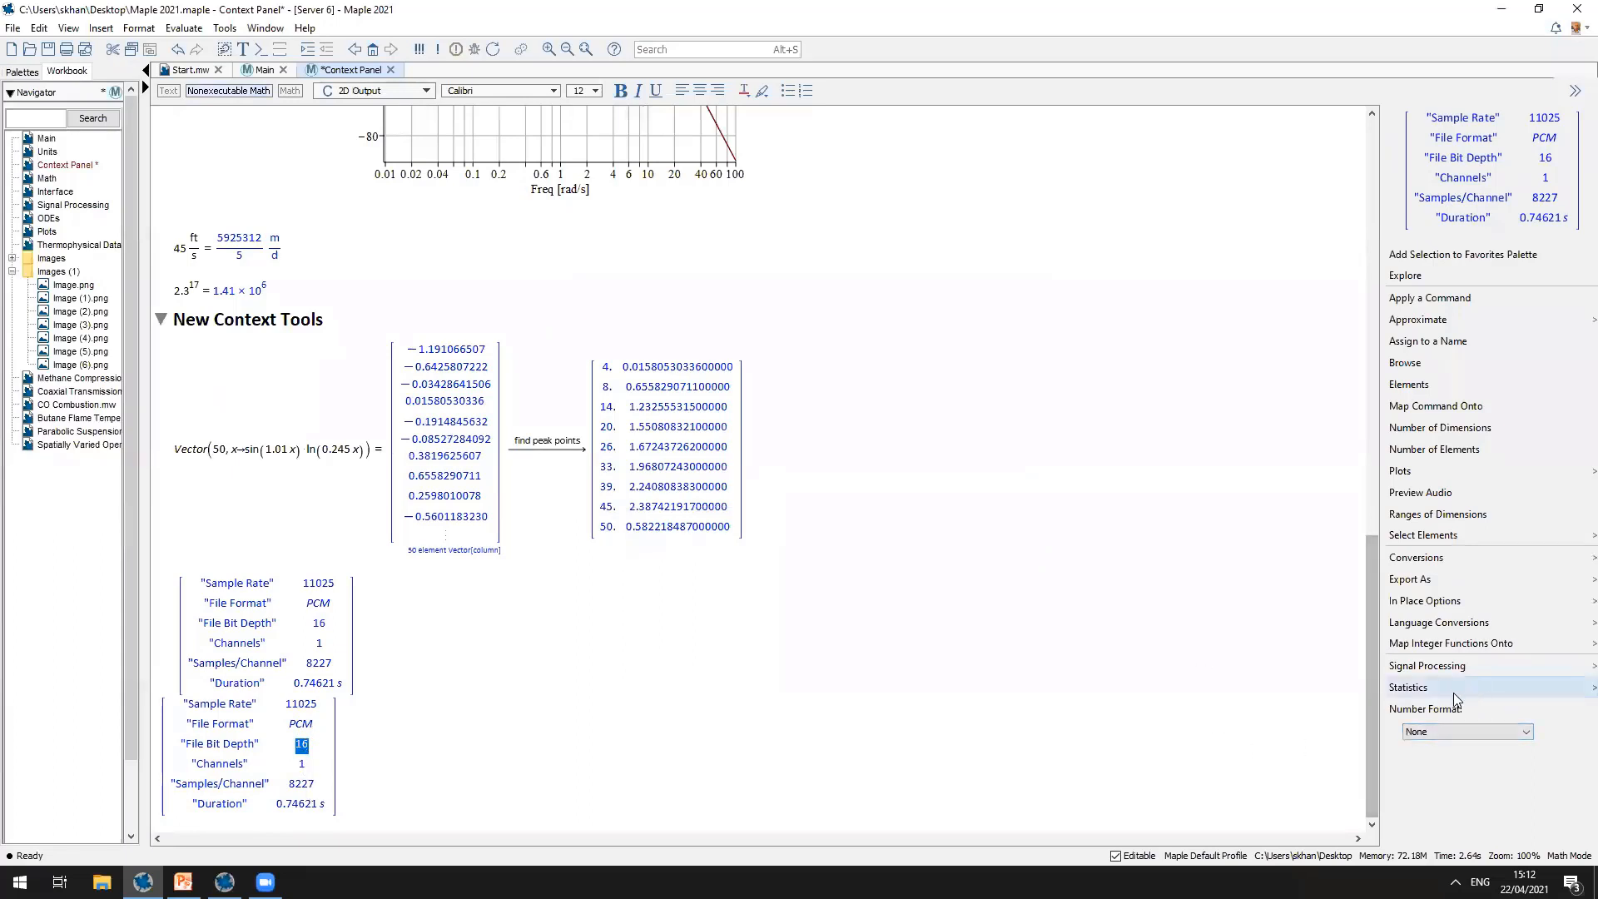
mouse_move(1451, 665)
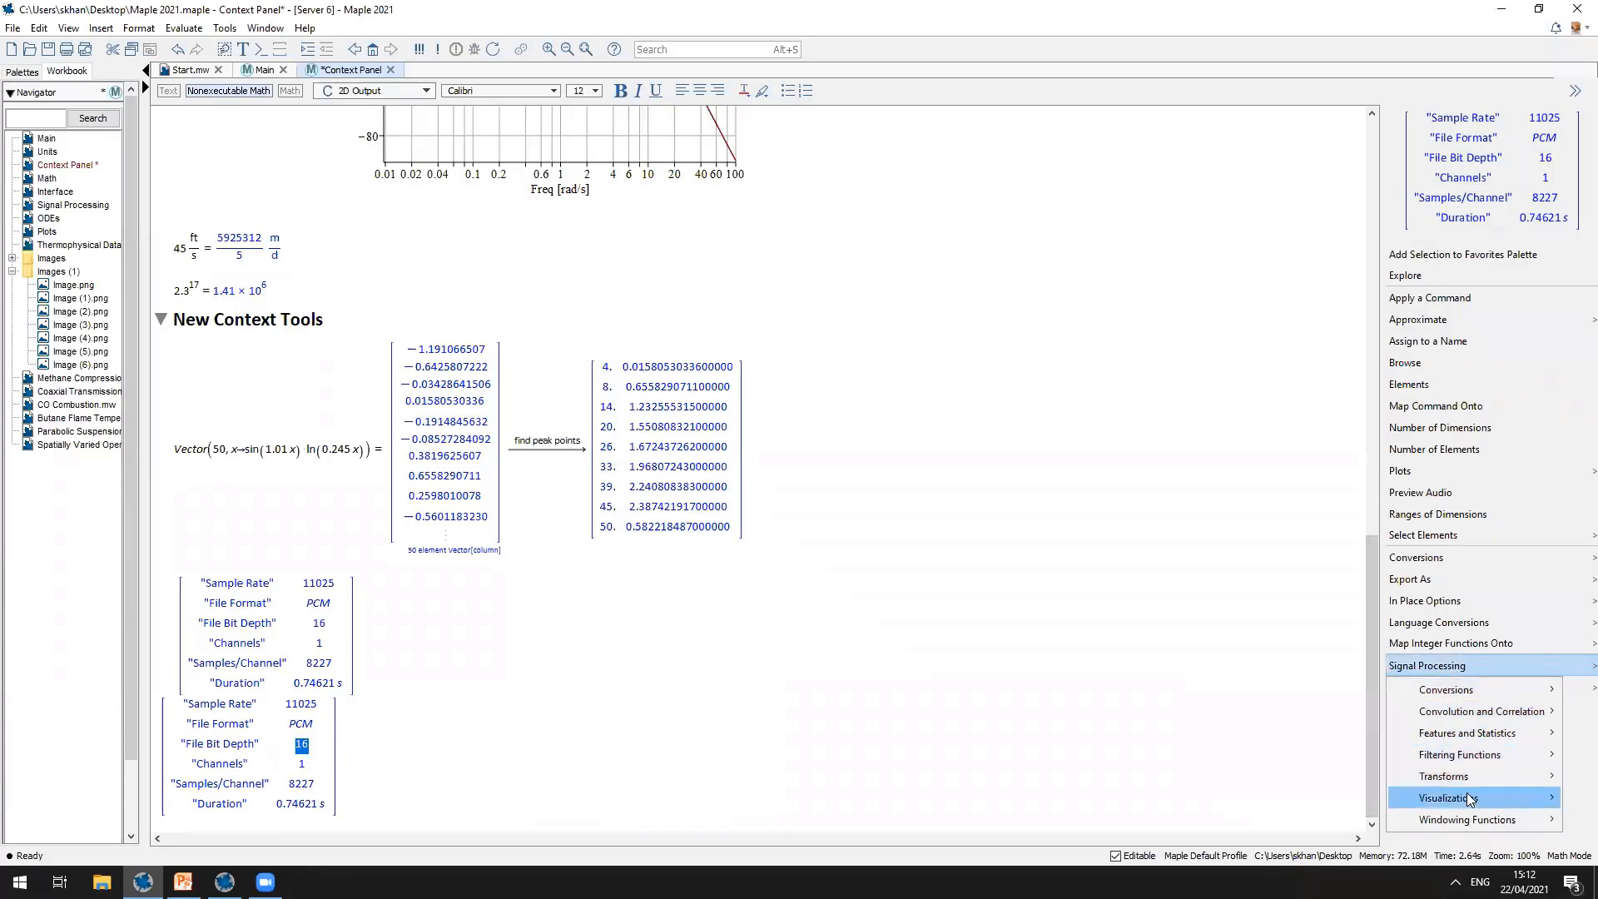
mouse_move(1447, 799)
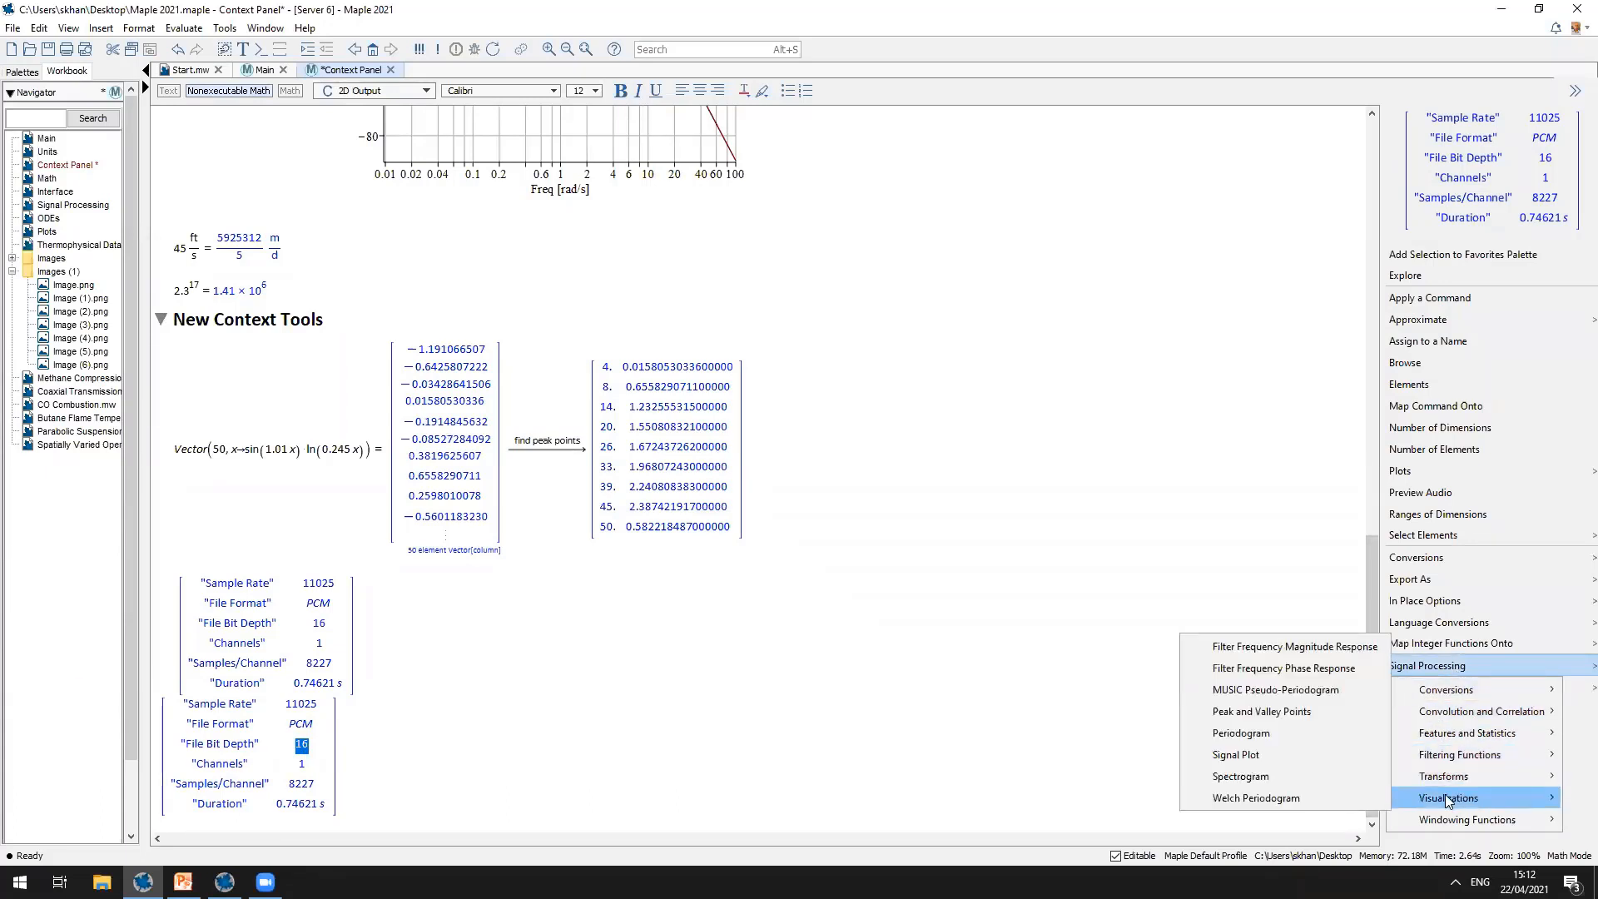
left_click(1295, 799)
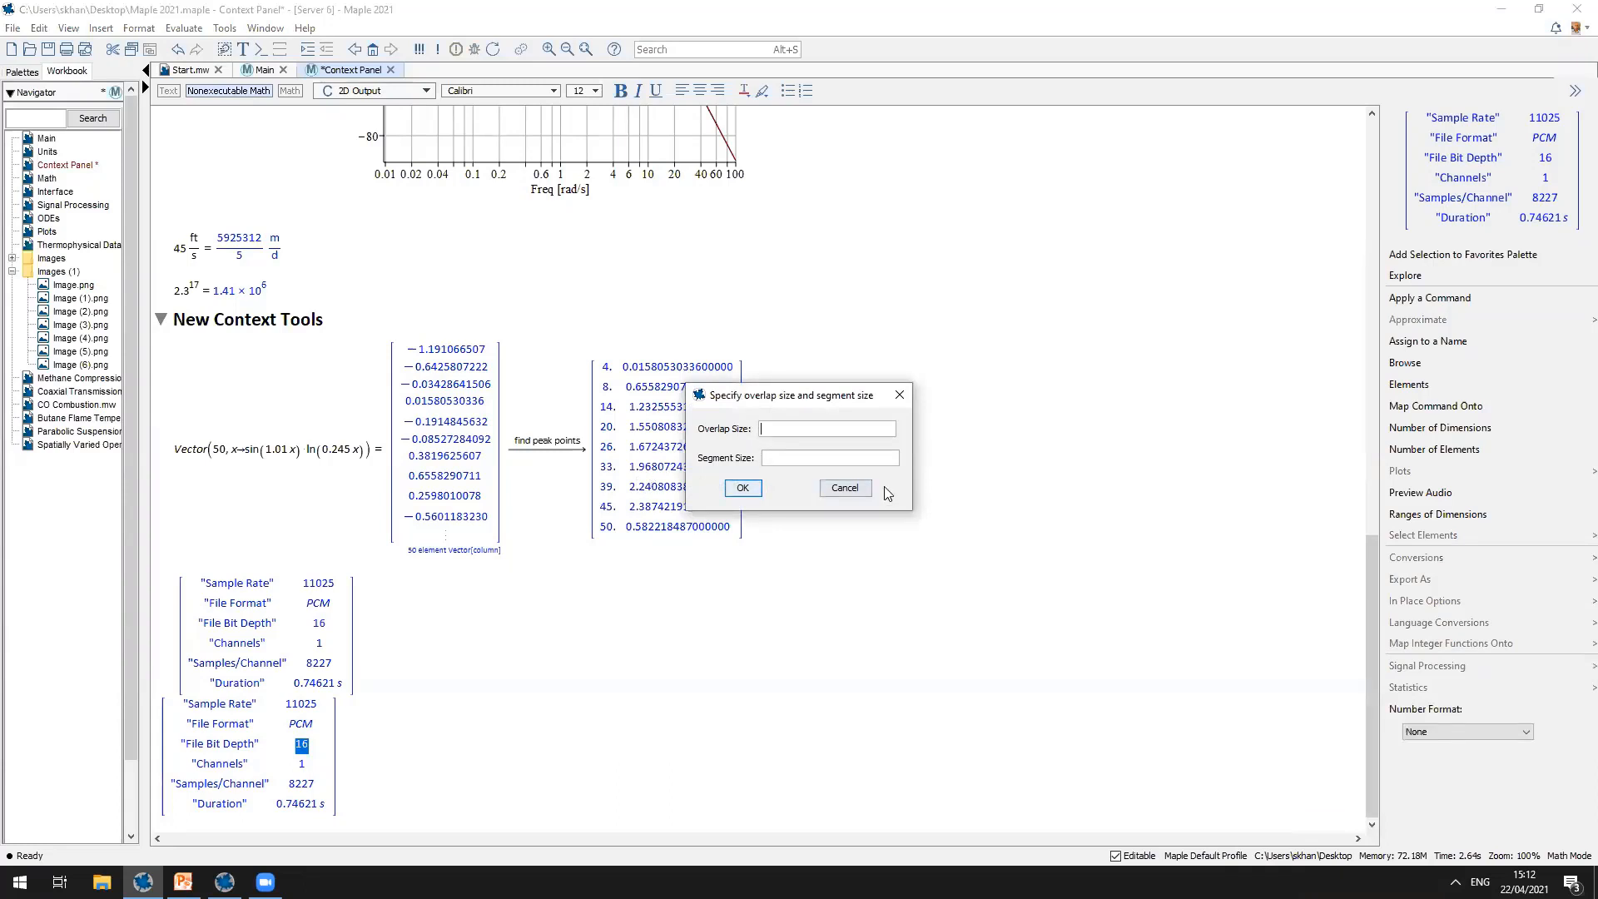
type("64")
left_click(830, 457)
type("32")
key("Return")
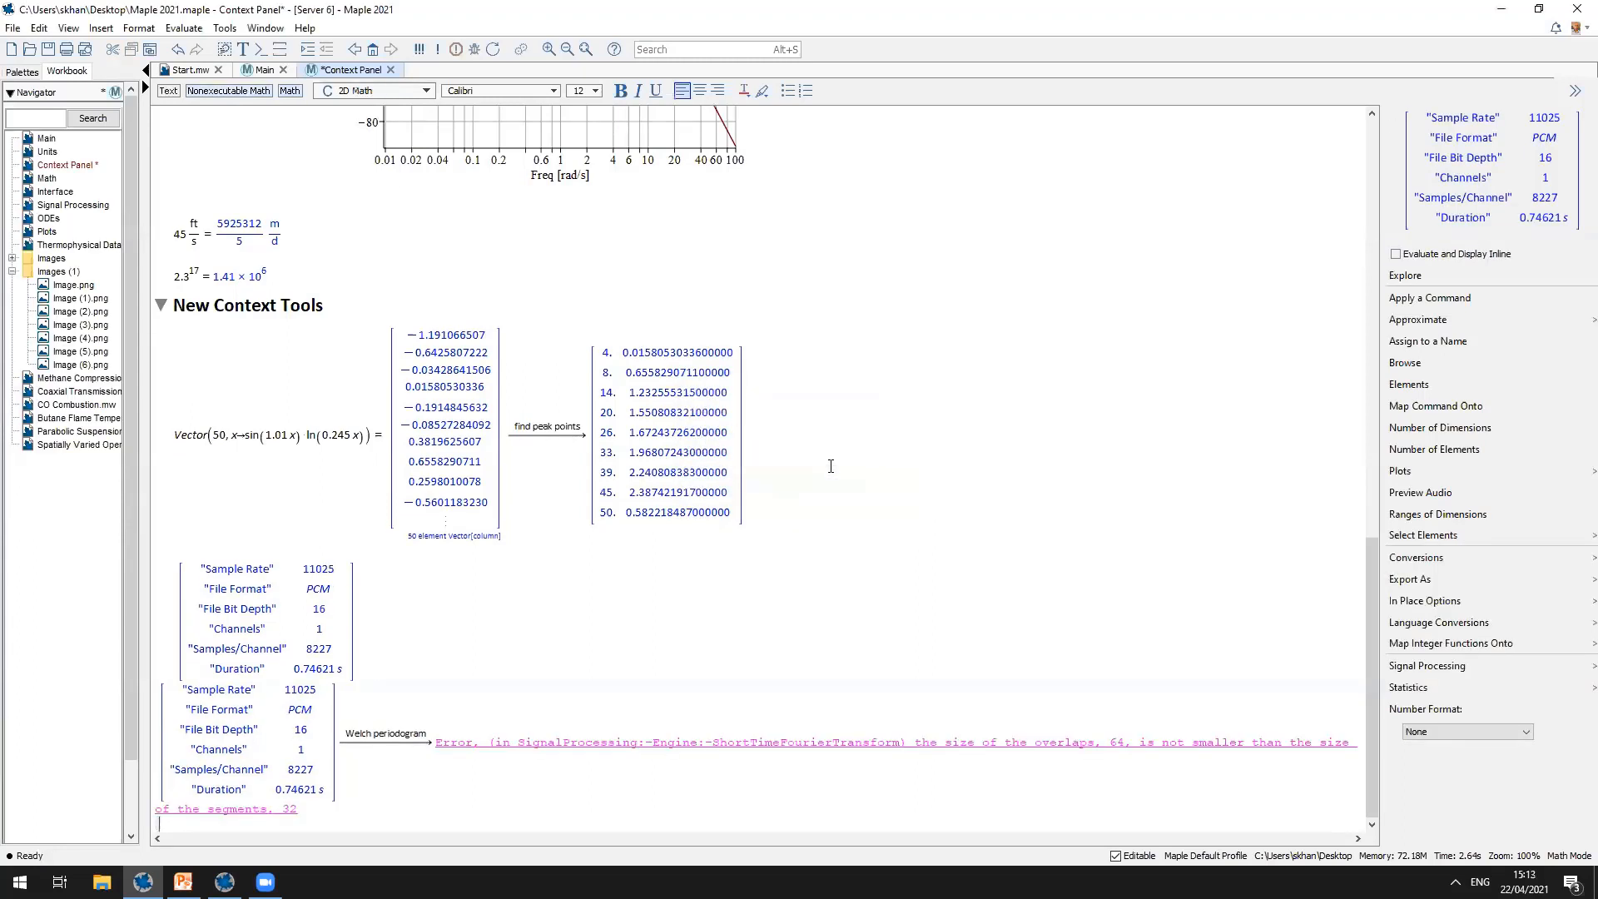
key("ctrl+z")
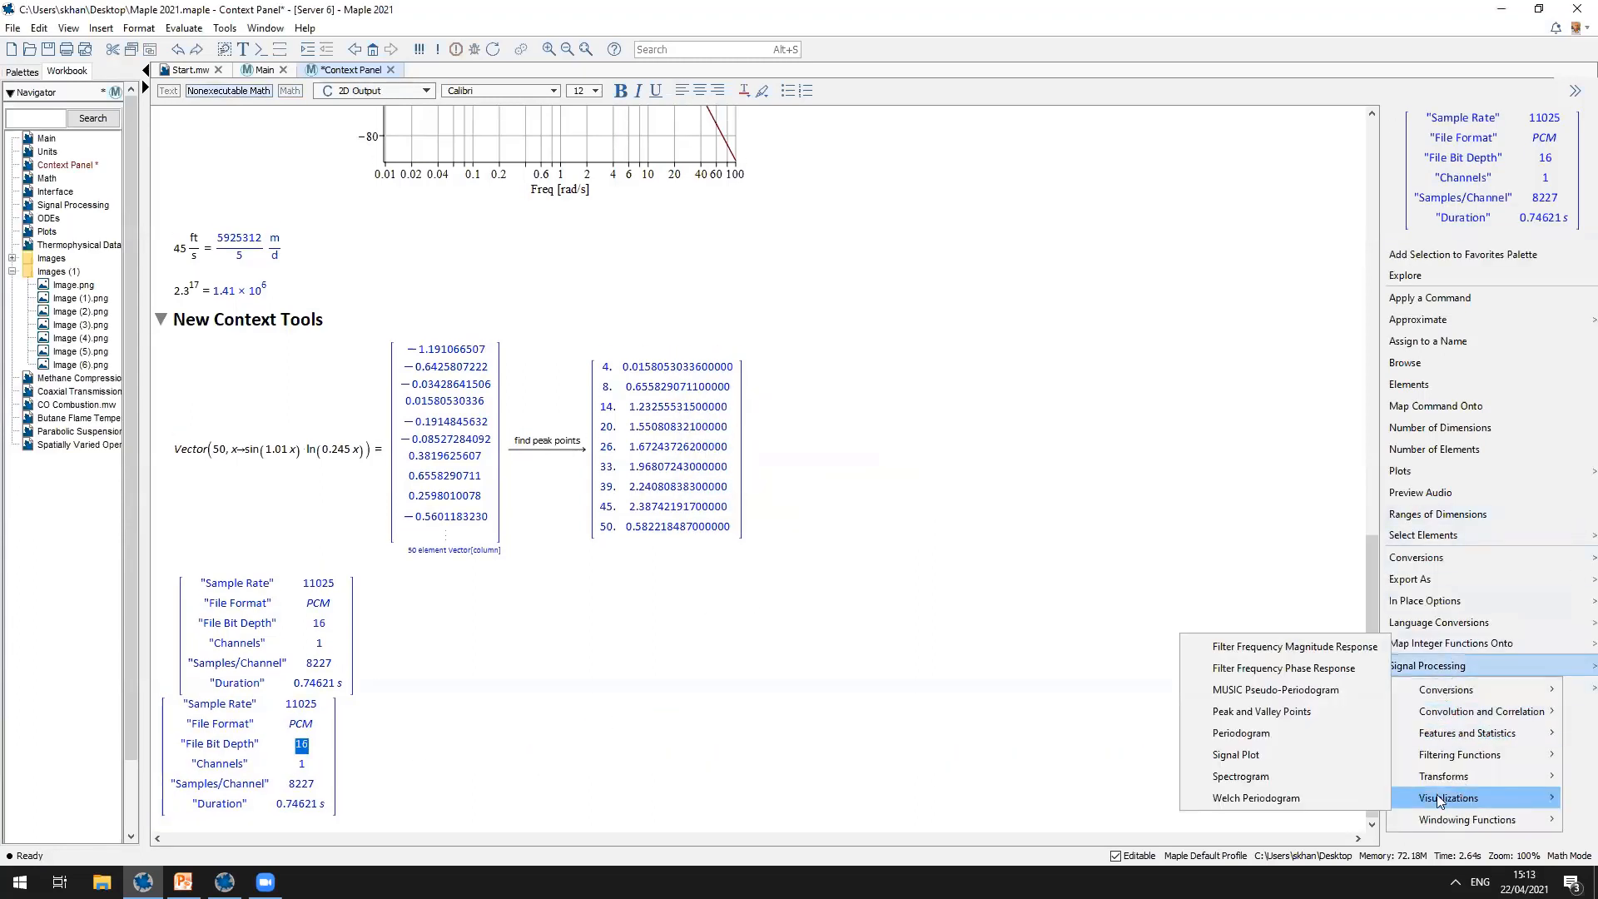
Step: Plot the periodogram of the imported audio and close the Context Panel worksheet without saving its changes
left_click(1318, 737)
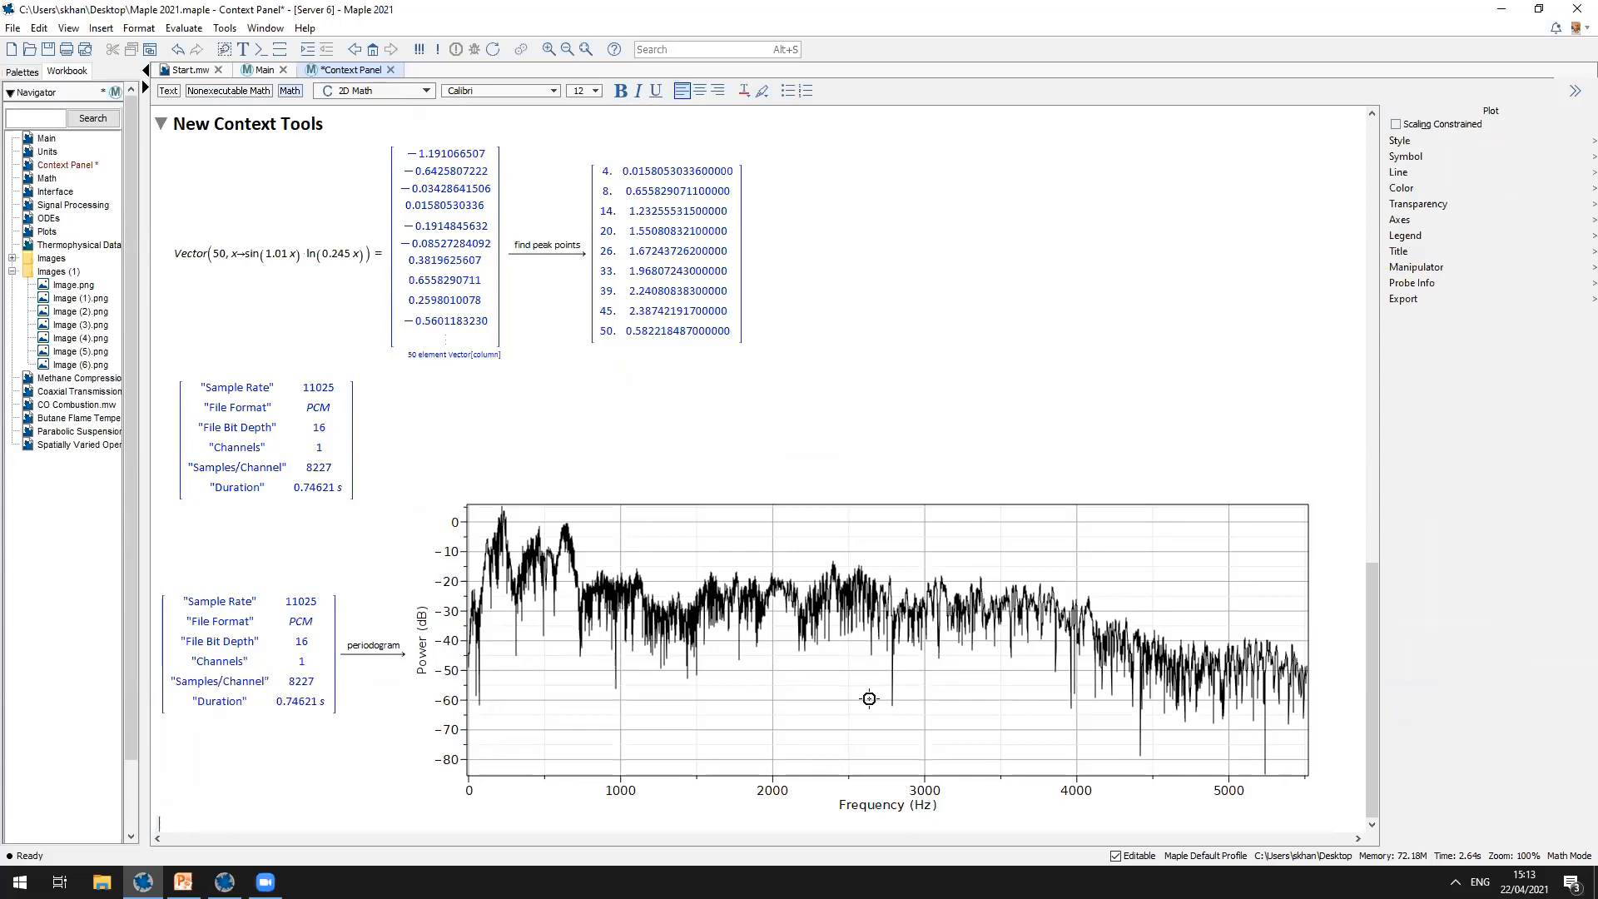
left_click(392, 71)
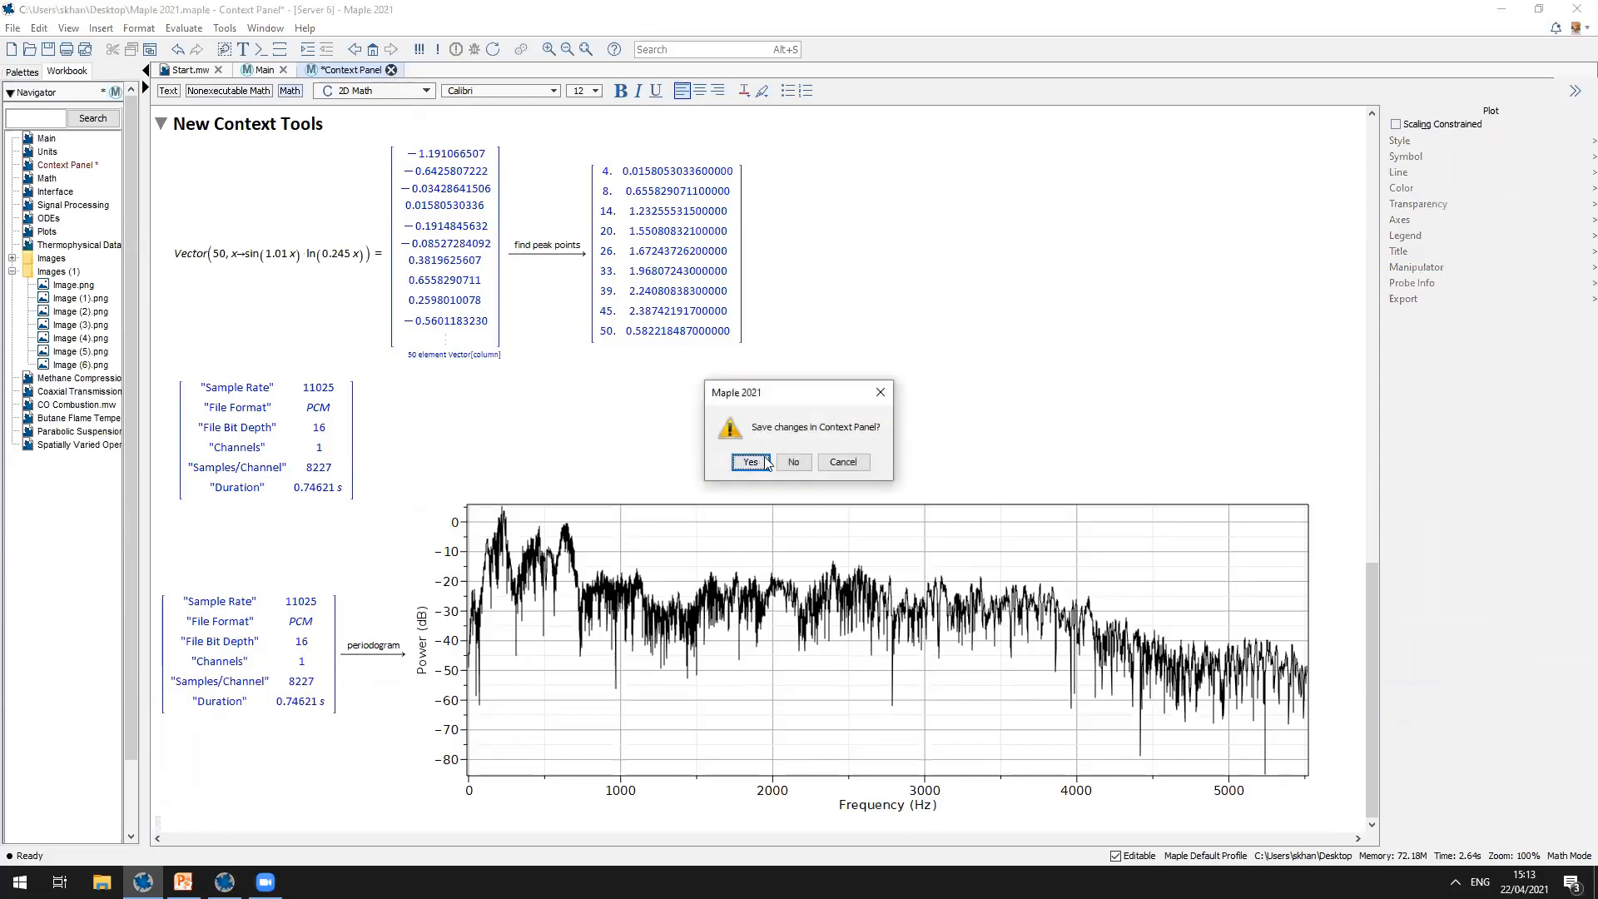
left_click(794, 463)
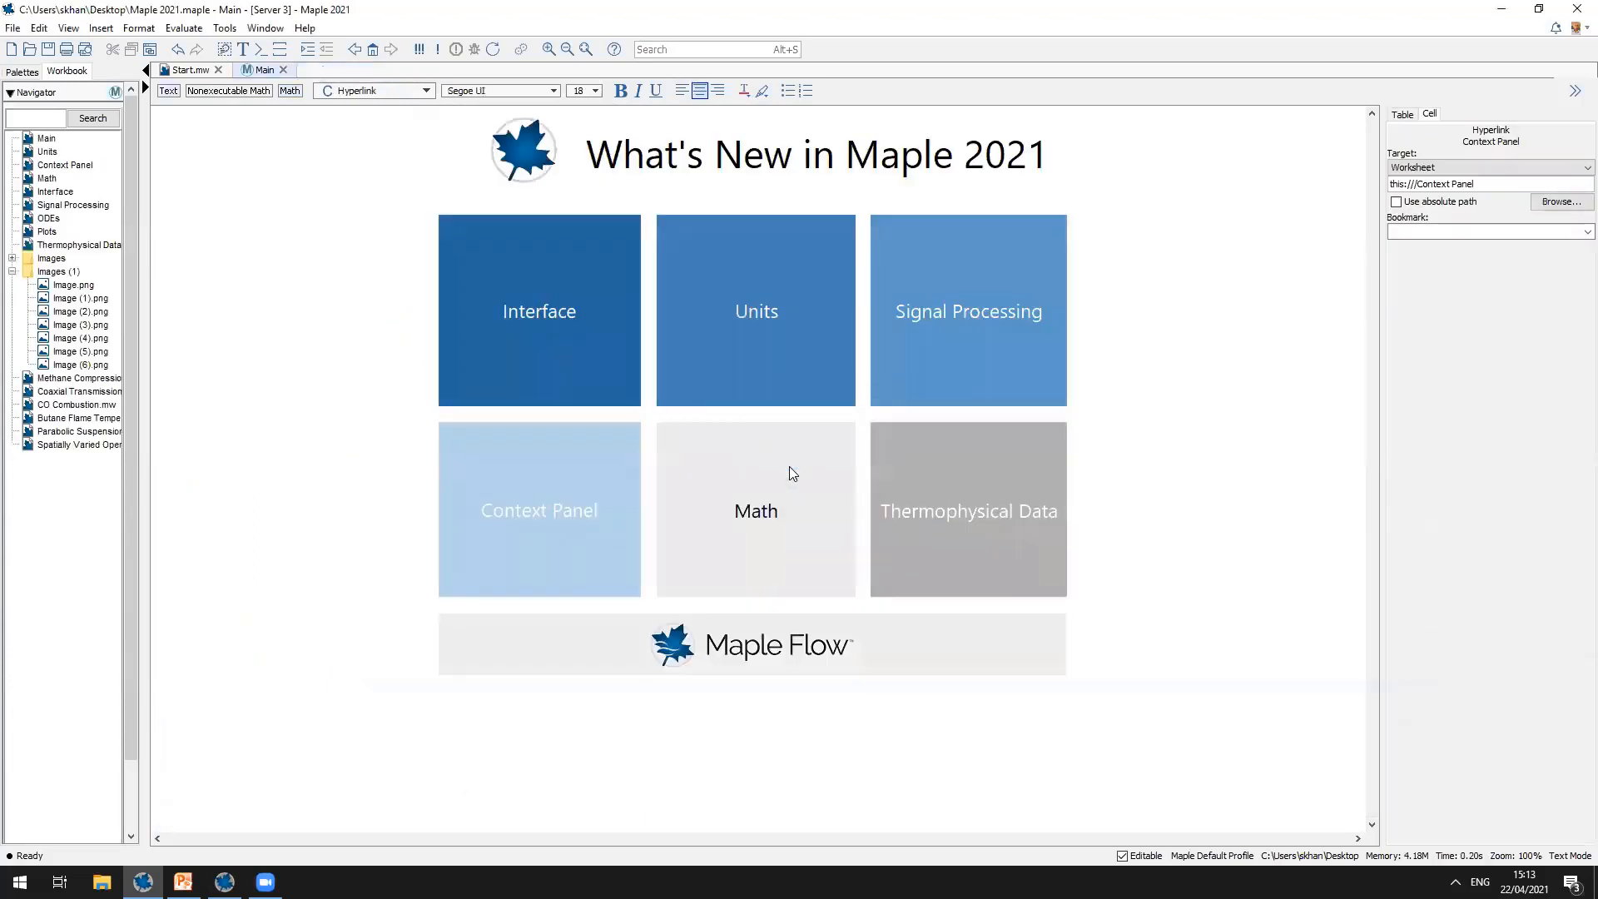
Step: Open the Units worksheet from the What's New page and expand the section on units flowing through parameter definitions
left_click(746, 318)
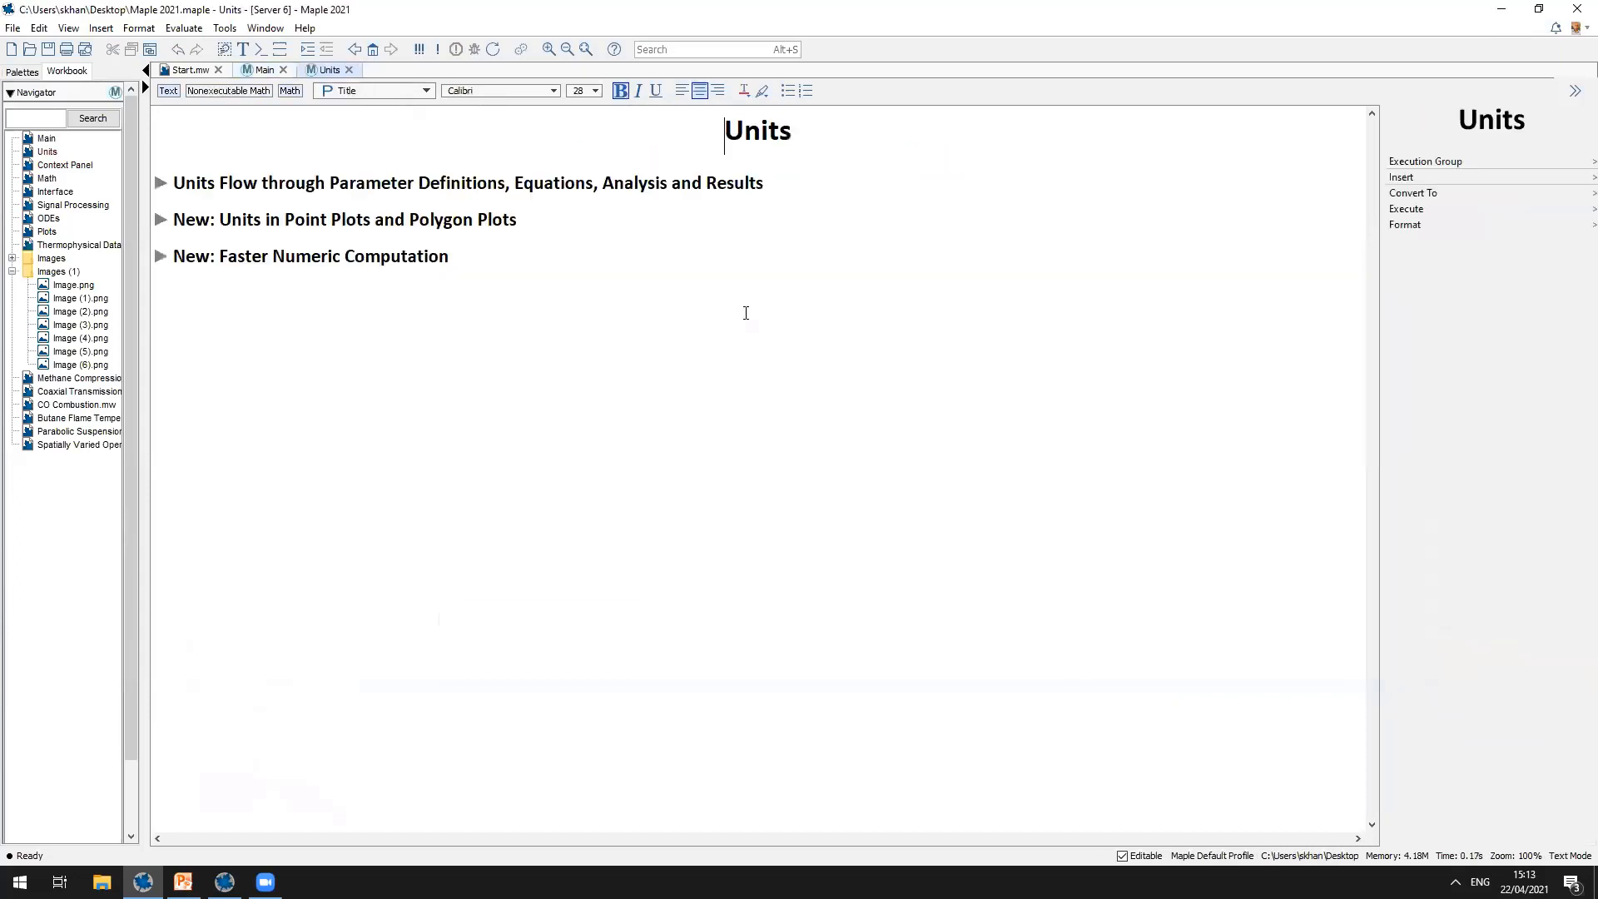
left_click(161, 182)
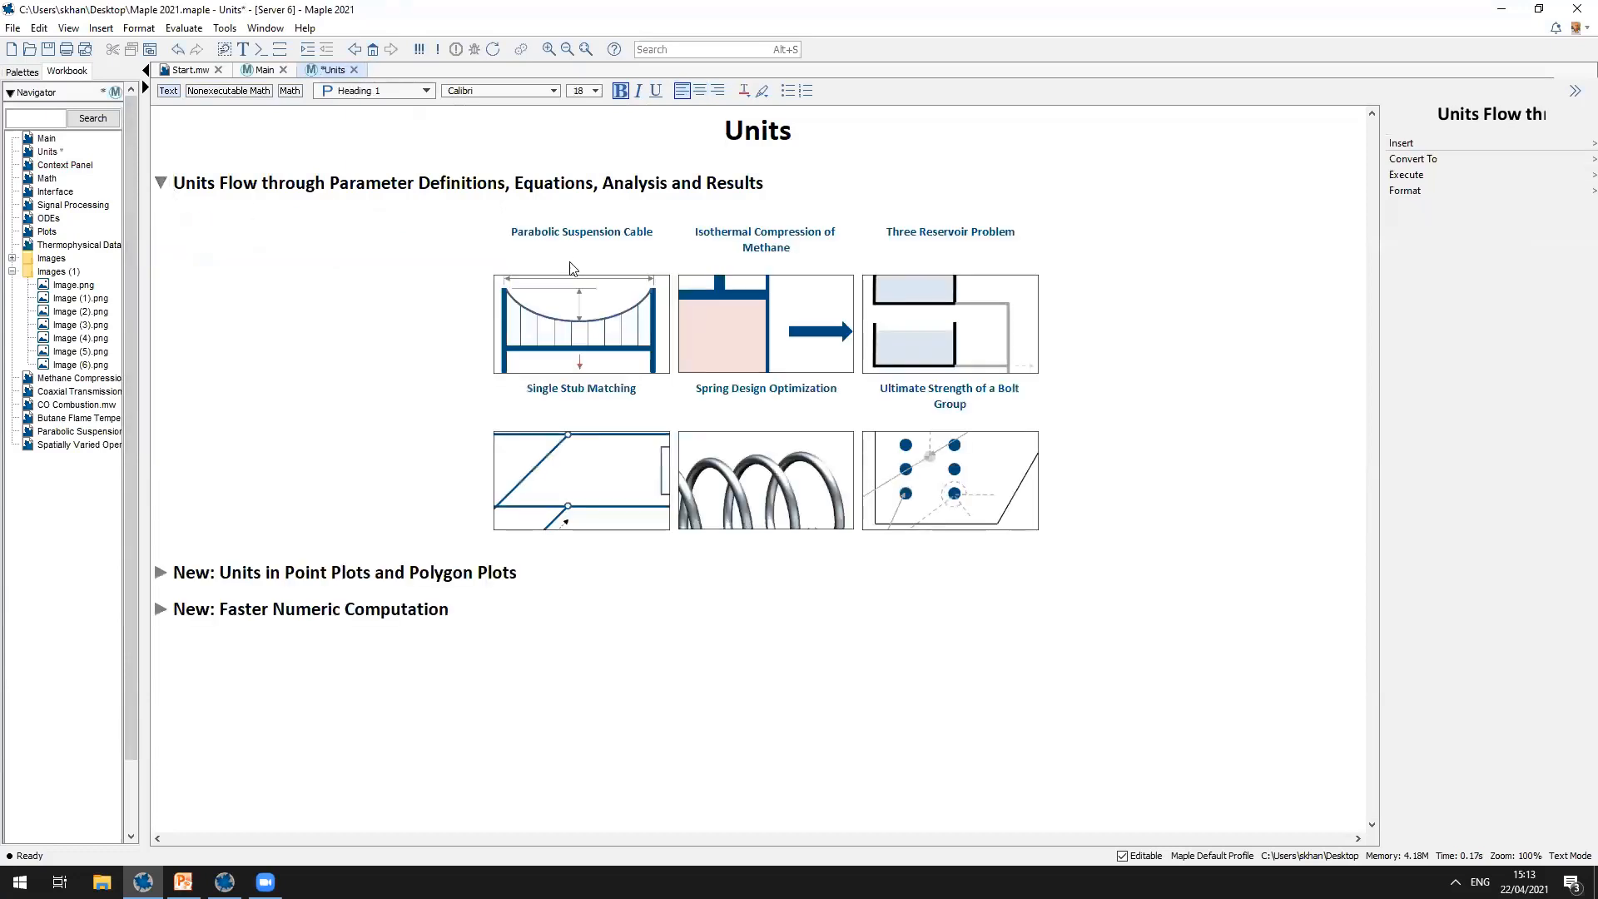
Step: Try to open the Isothermal Compression of Methane example
left_click(797, 233)
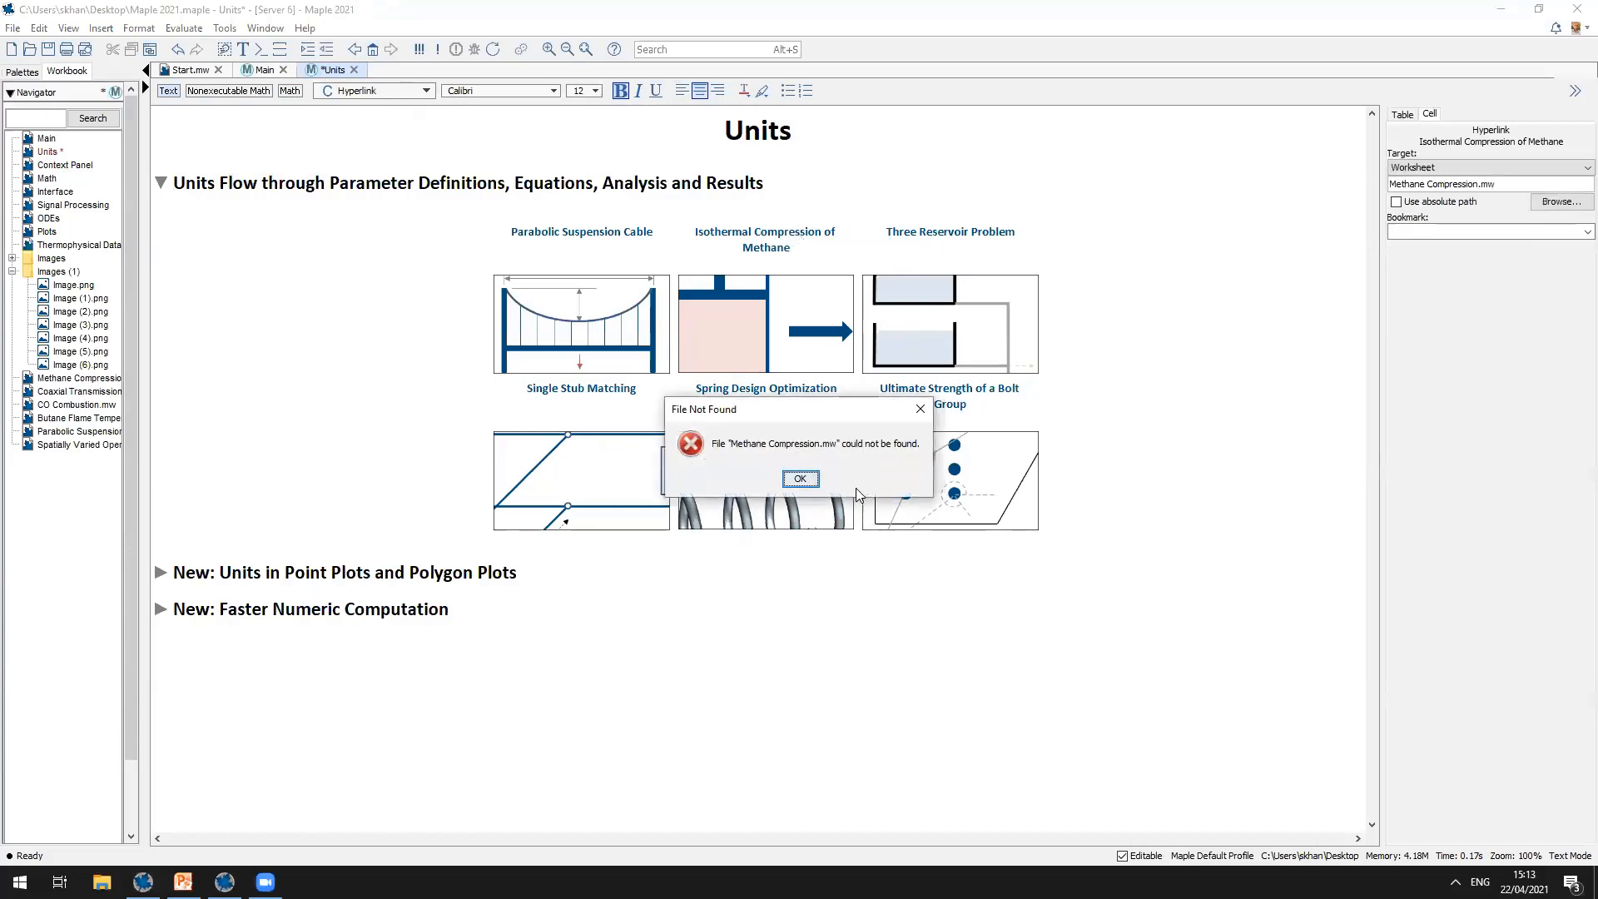
left_click(800, 479)
left_click(802, 486)
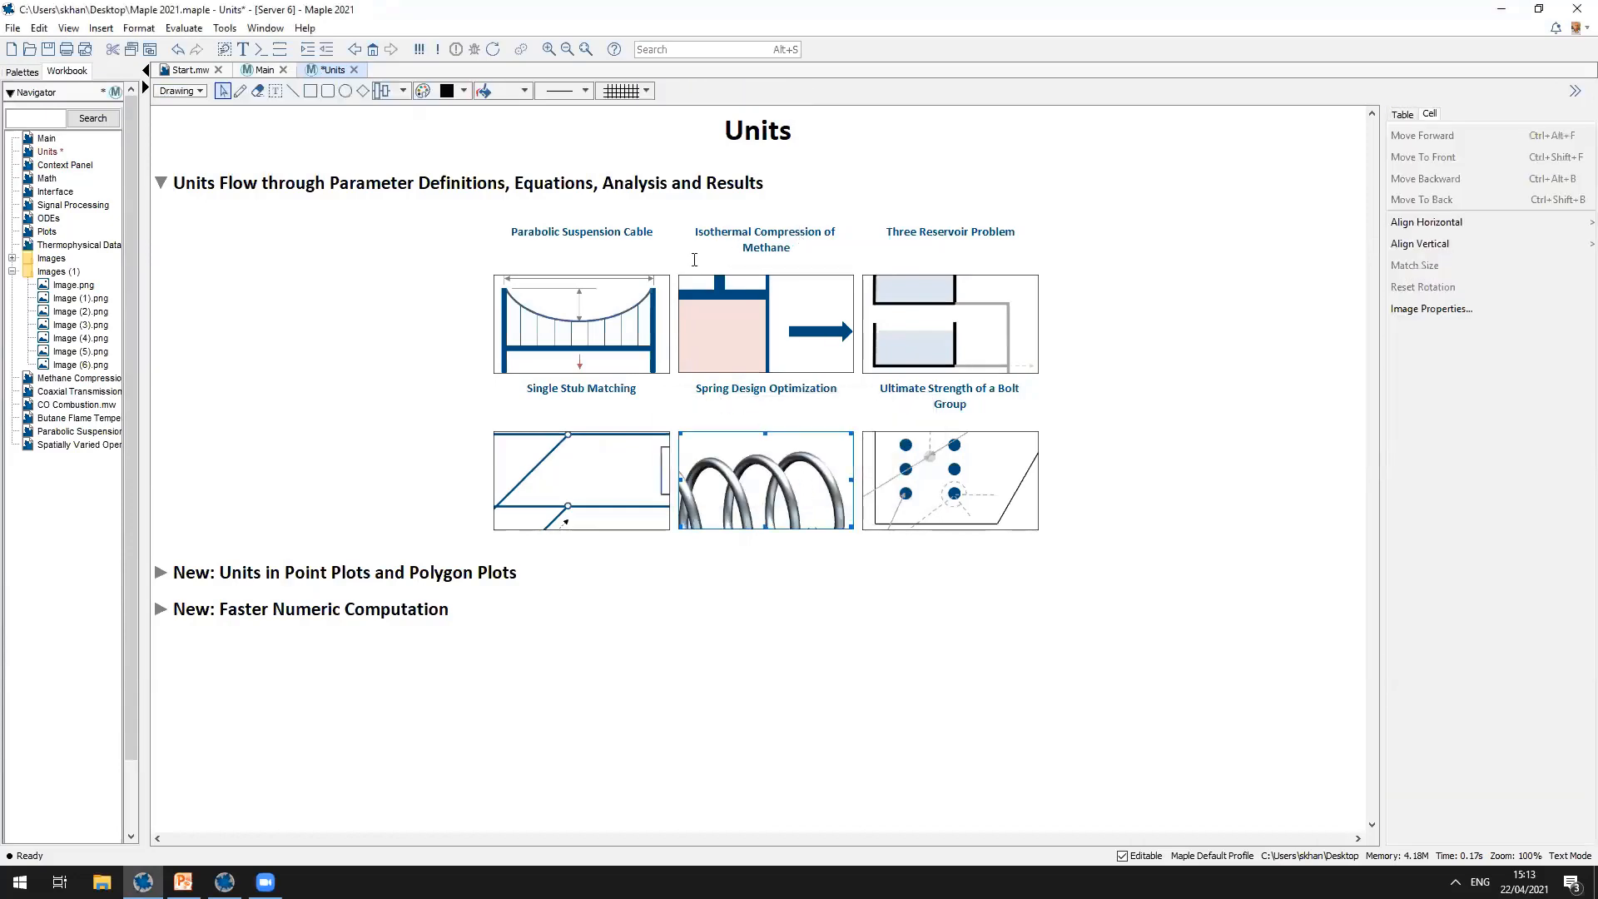
Step: Open the Parabolic Suspension Cable example and examine its cable length equation and the unit on parameter L
left_click(617, 231)
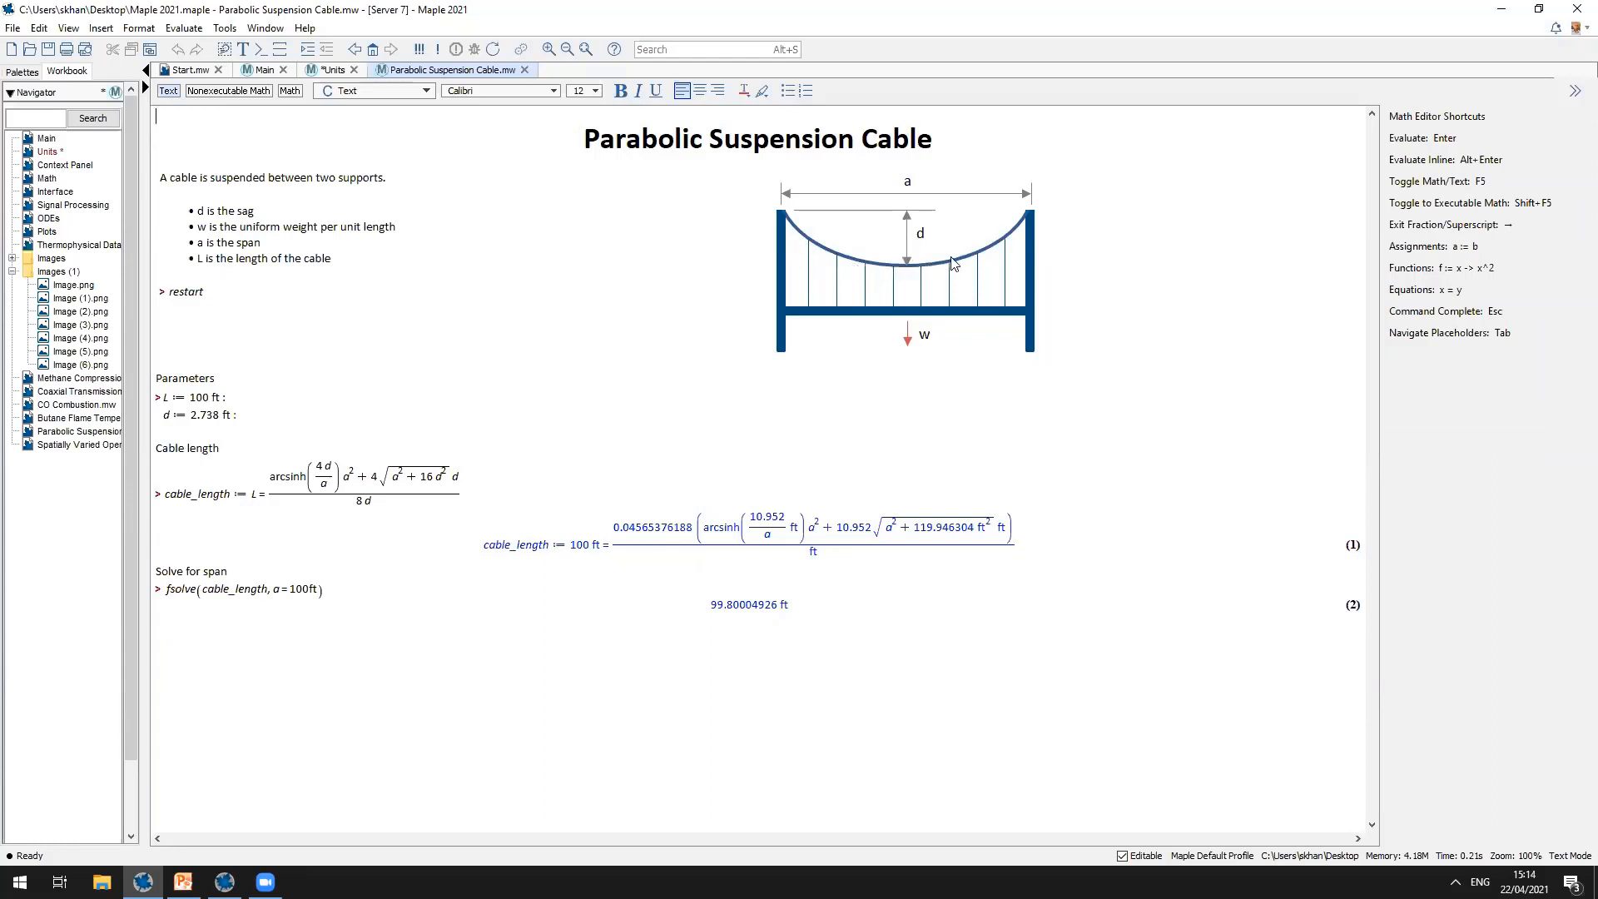
left_click_drag(500, 477, 255, 490)
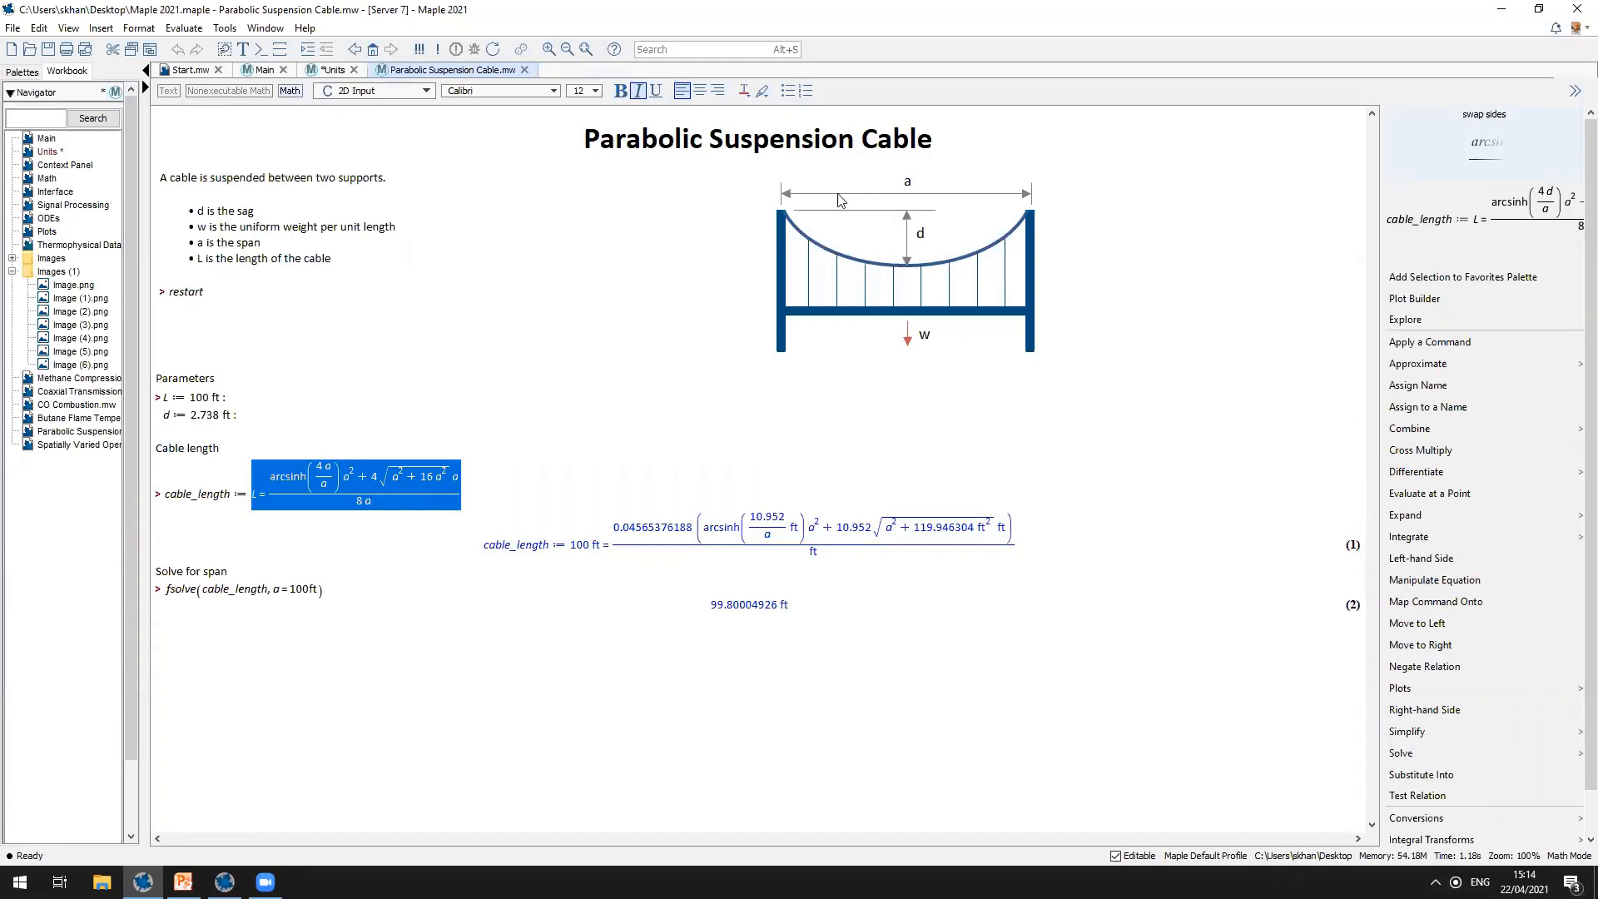
left_click(220, 388)
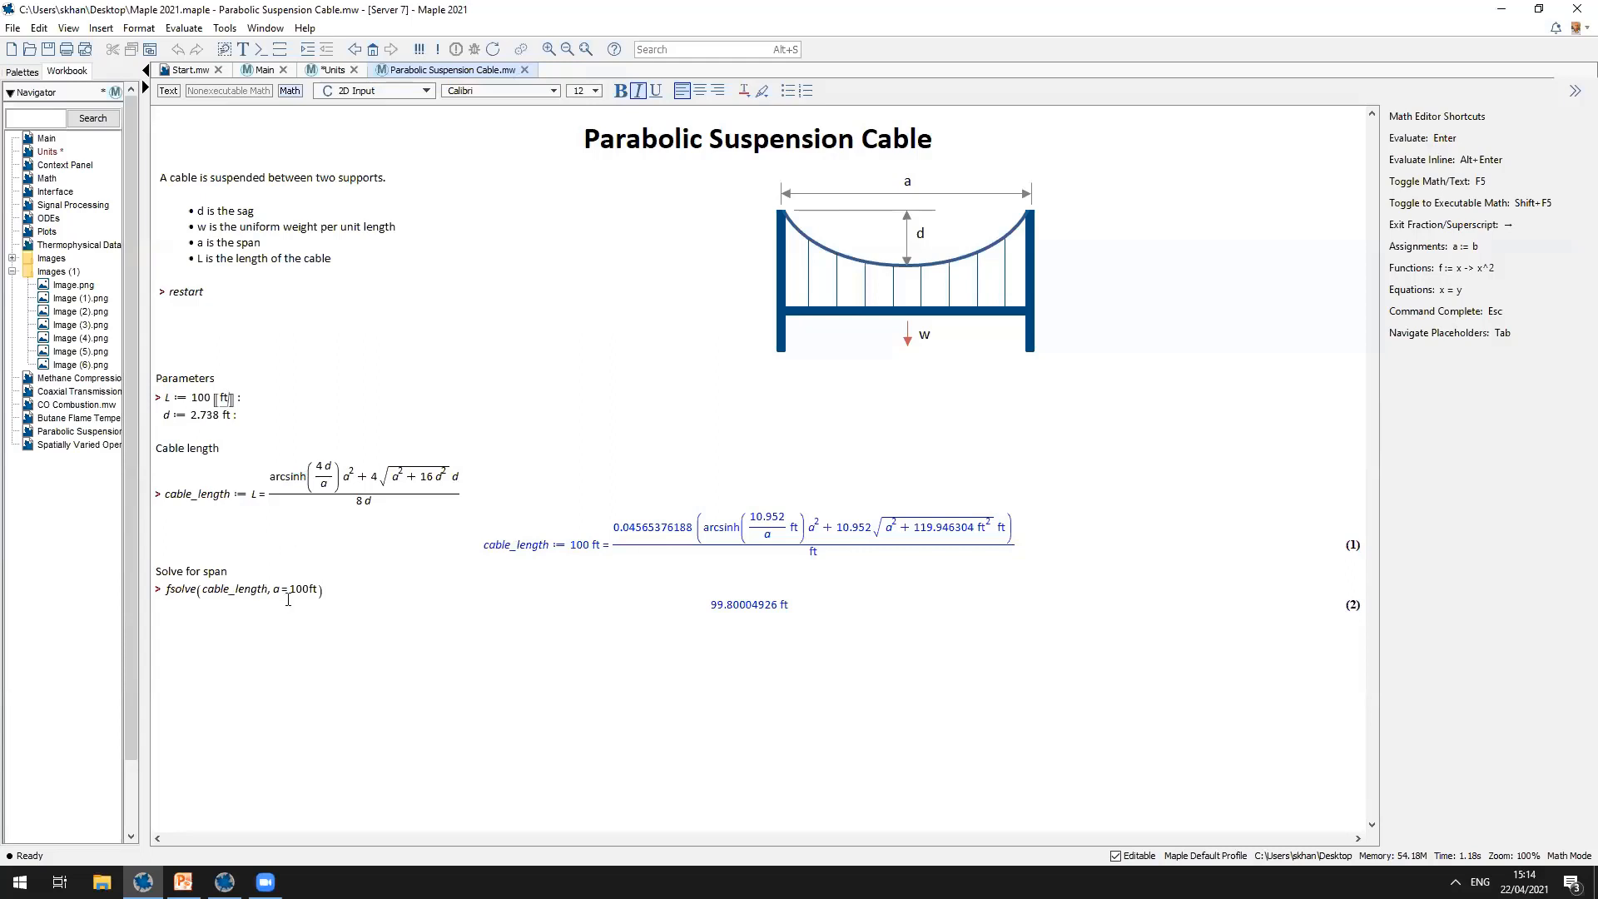
Step: Convert the solved span result to metres and set its number format to Fixed with 2 decimal places
left_click(819, 605)
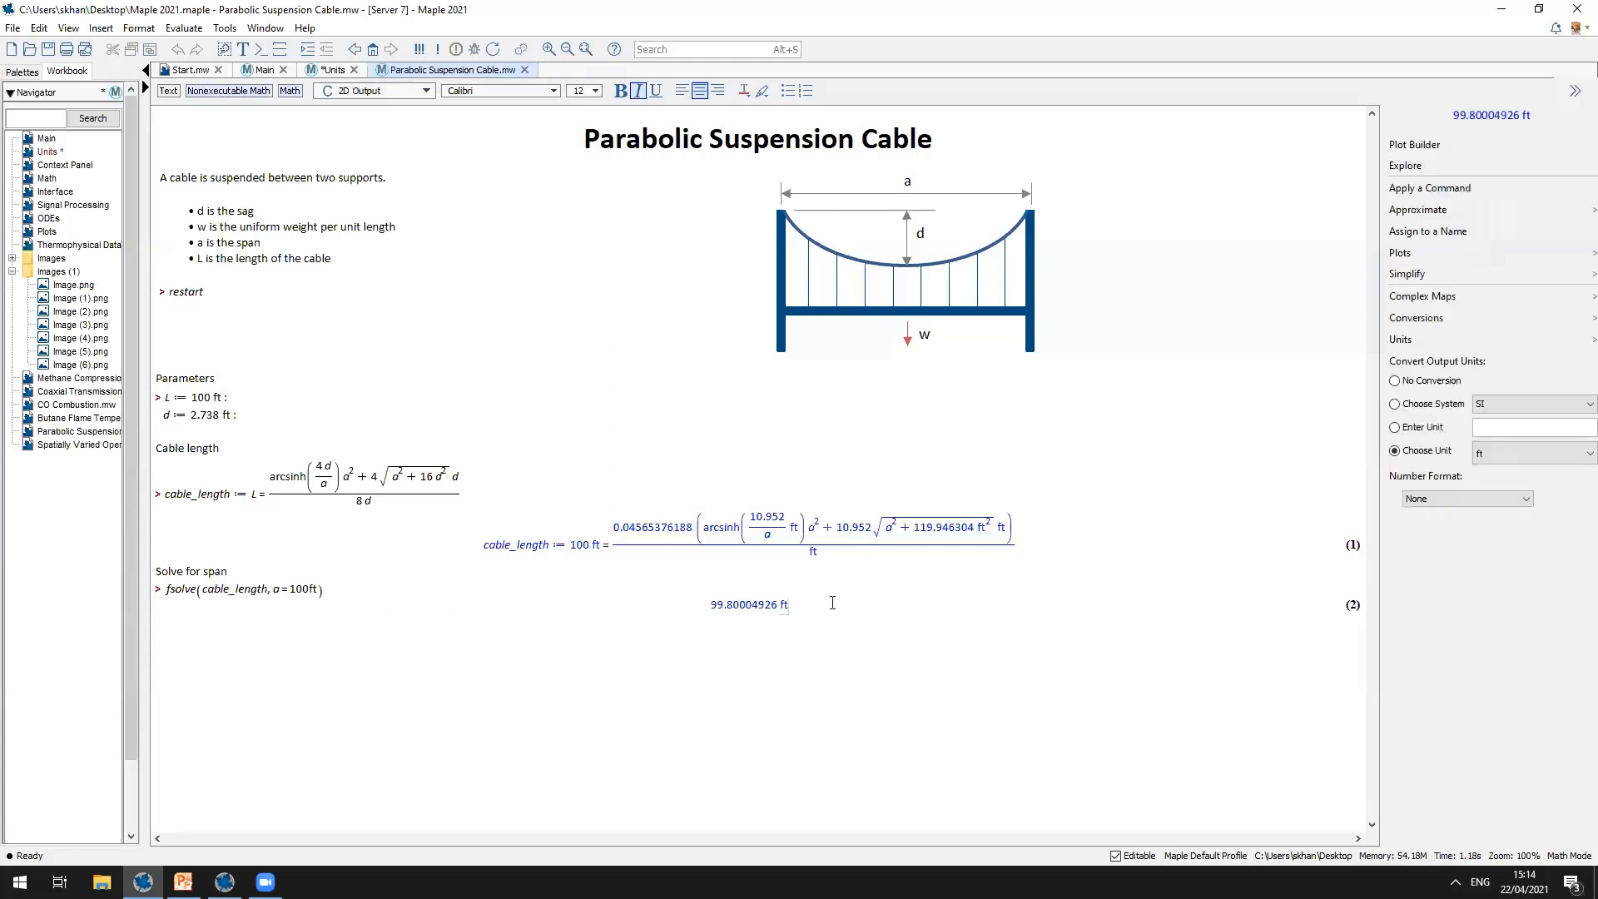
left_click(1464, 499)
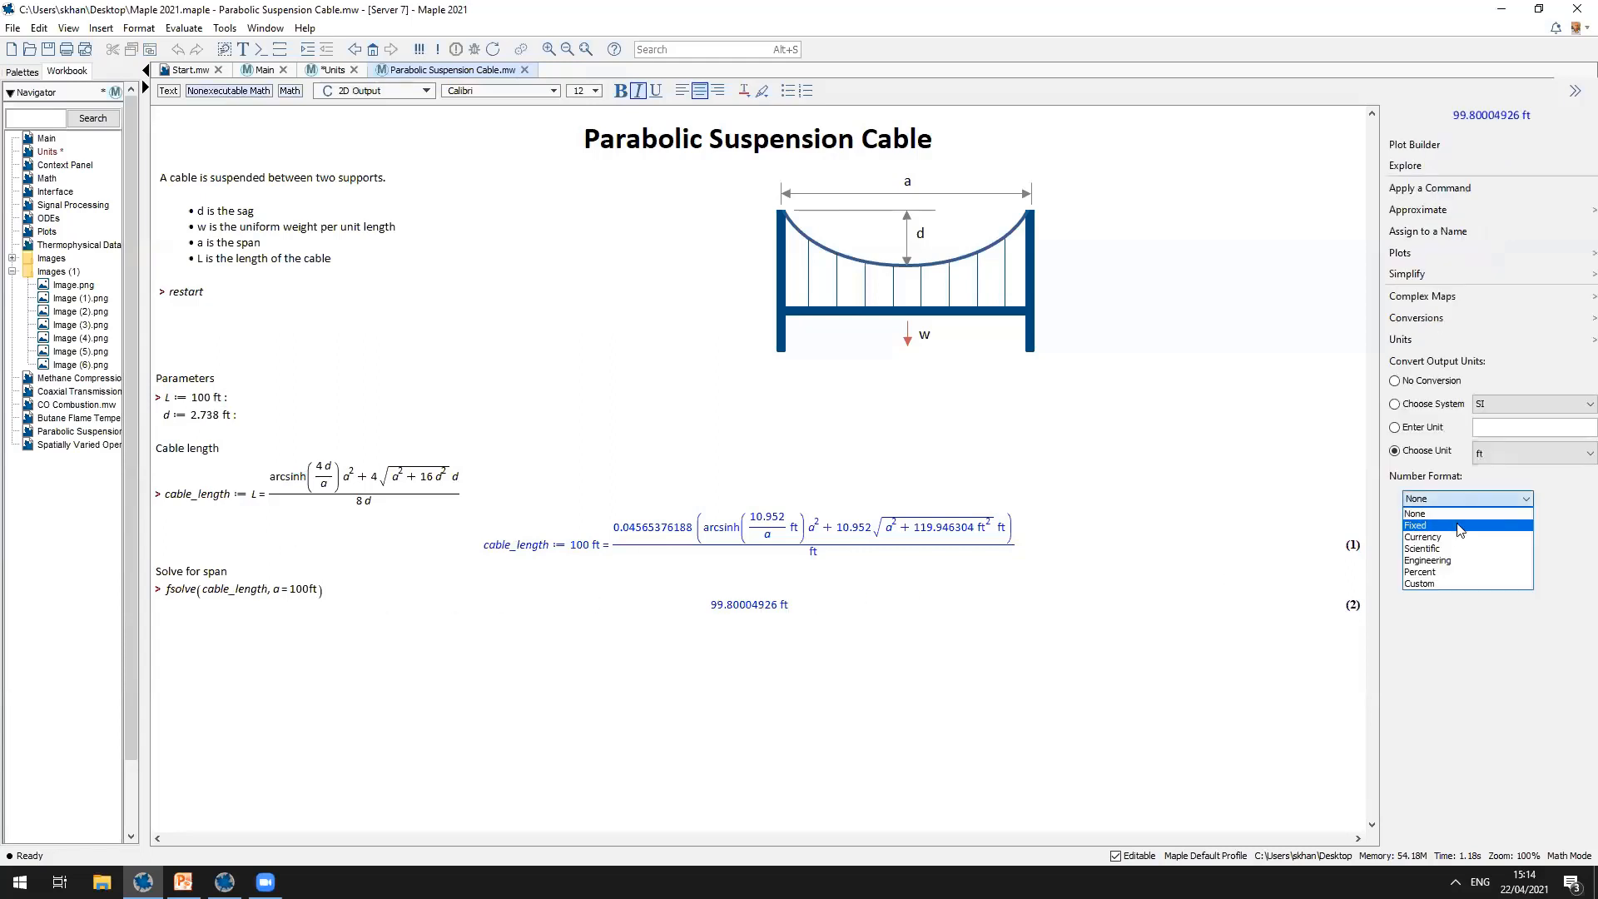
left_click(1514, 454)
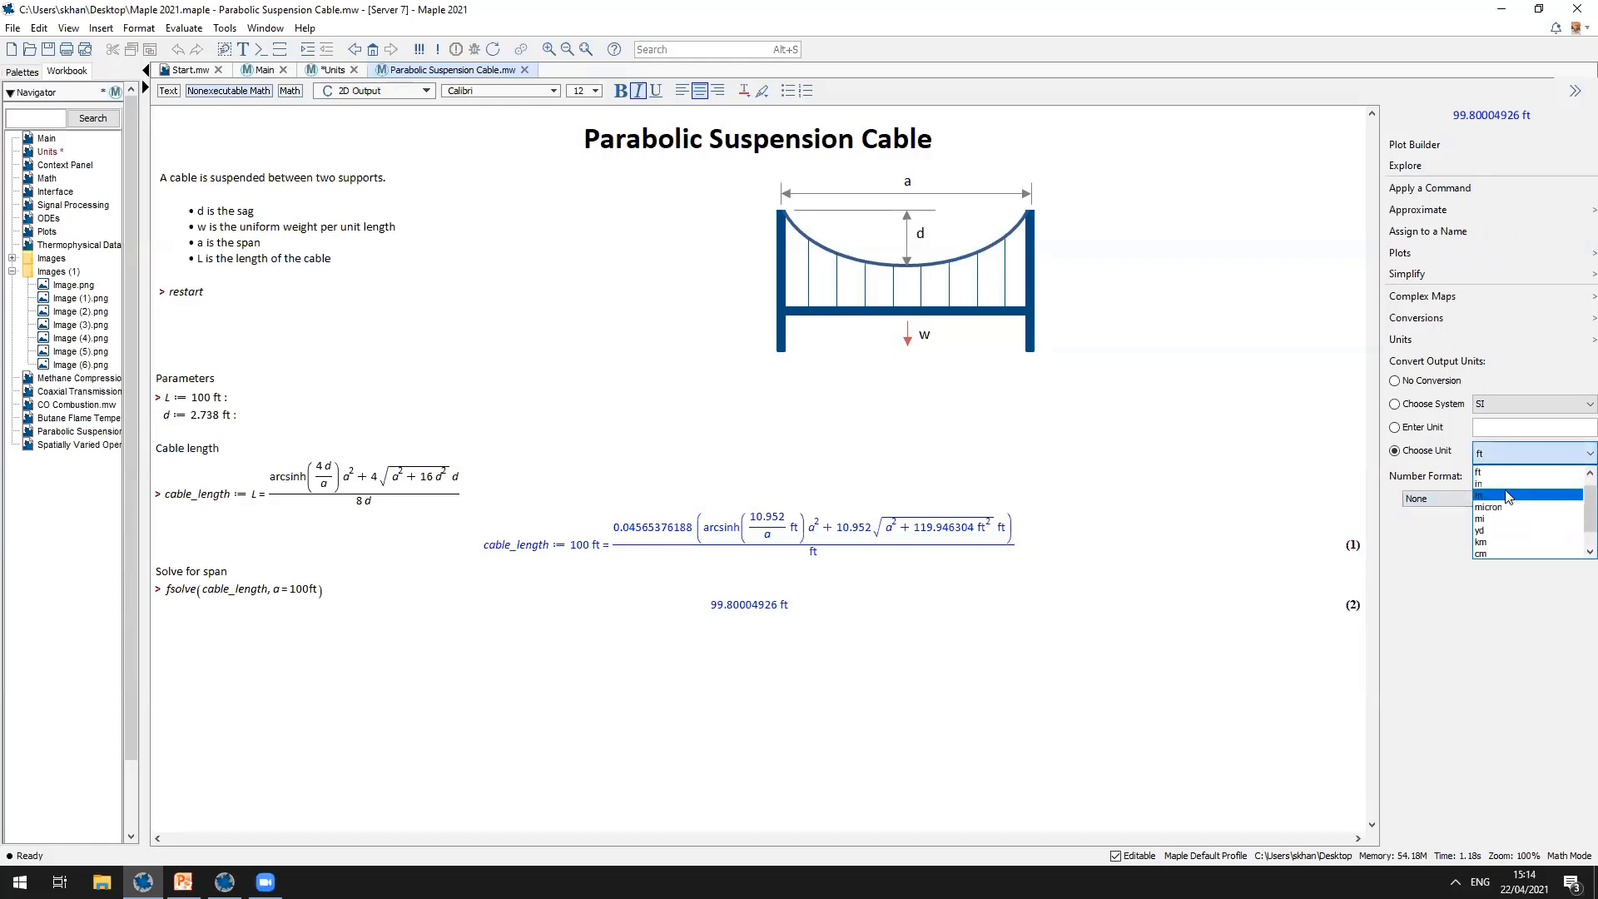
left_click(1508, 496)
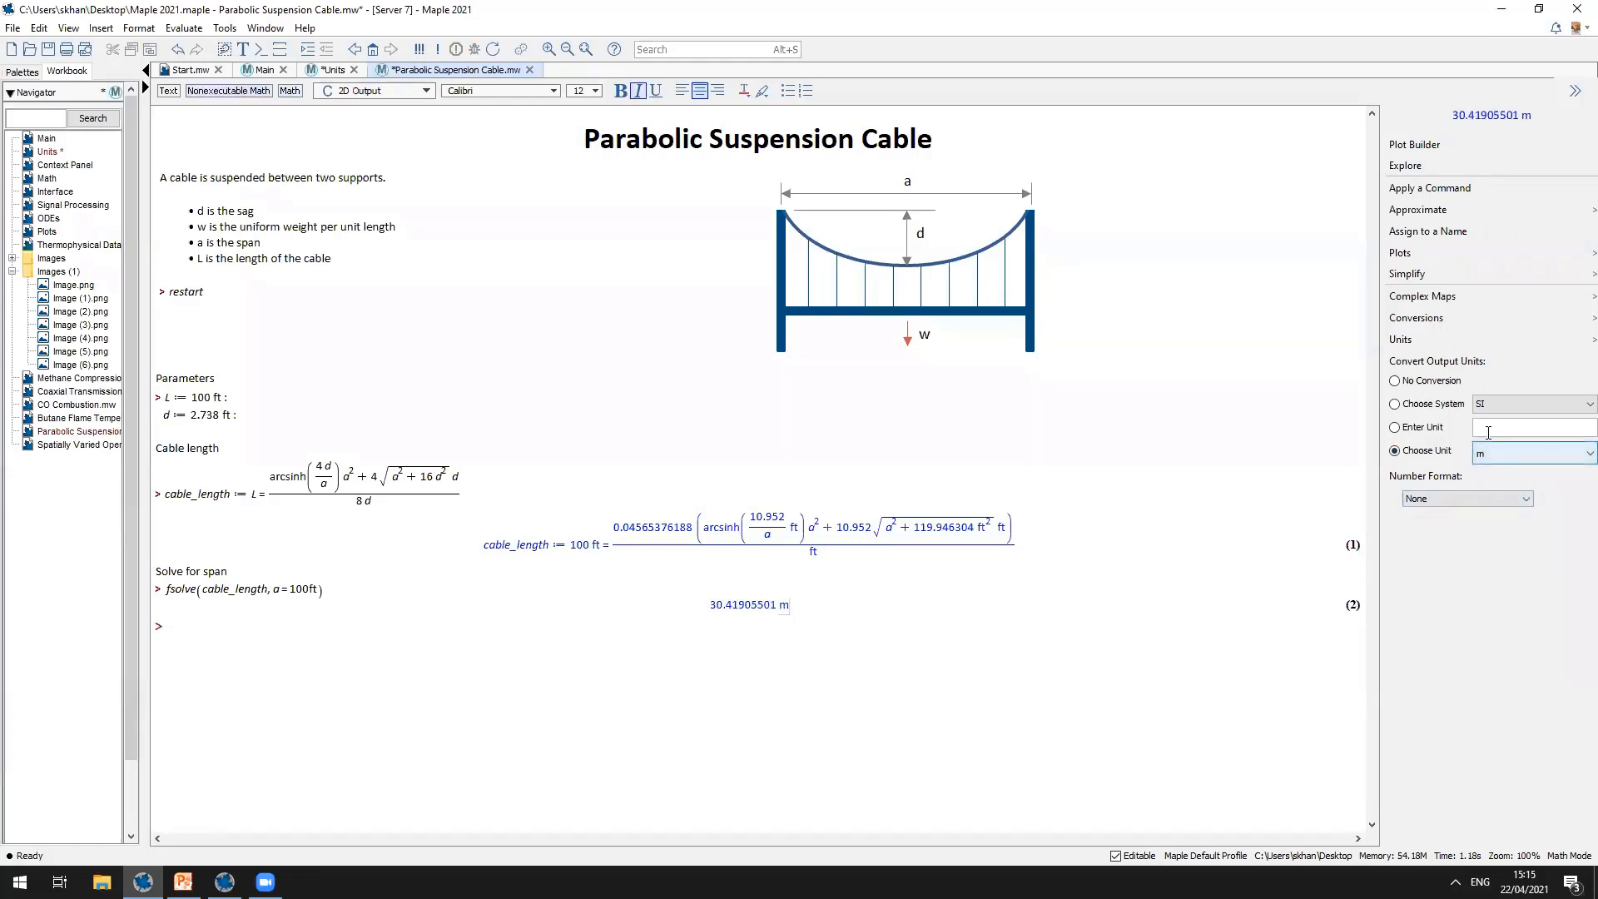
left_click(1464, 499)
left_click(1452, 519)
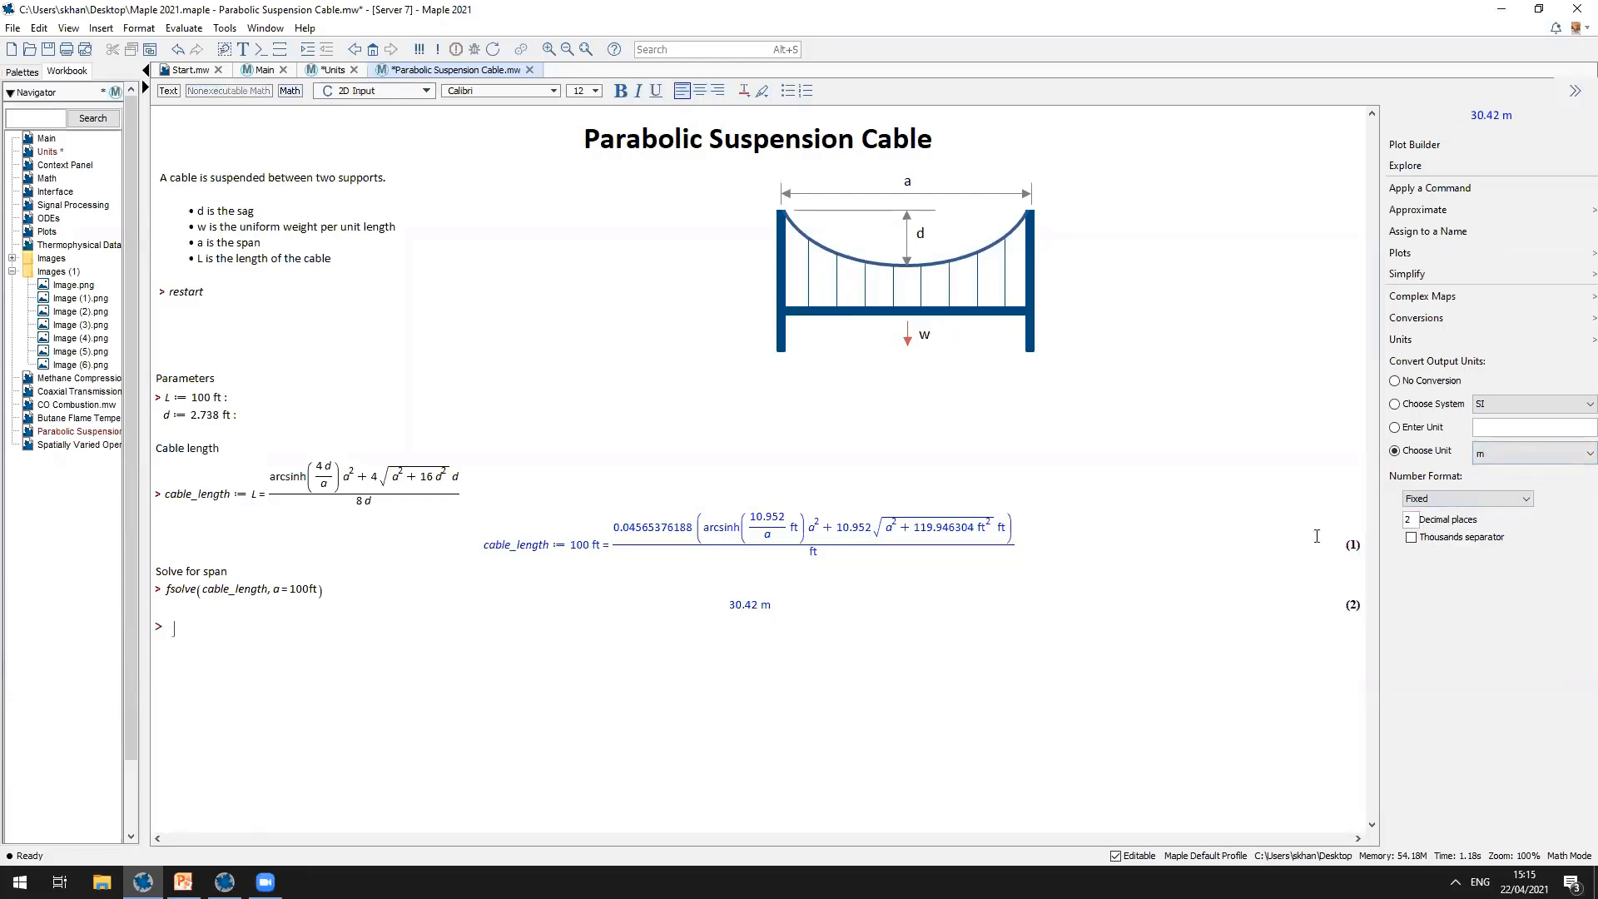
Step: Return to the Units worksheet, expand the section on units in point and polygon plots, and view its point plot
left_click(331, 69)
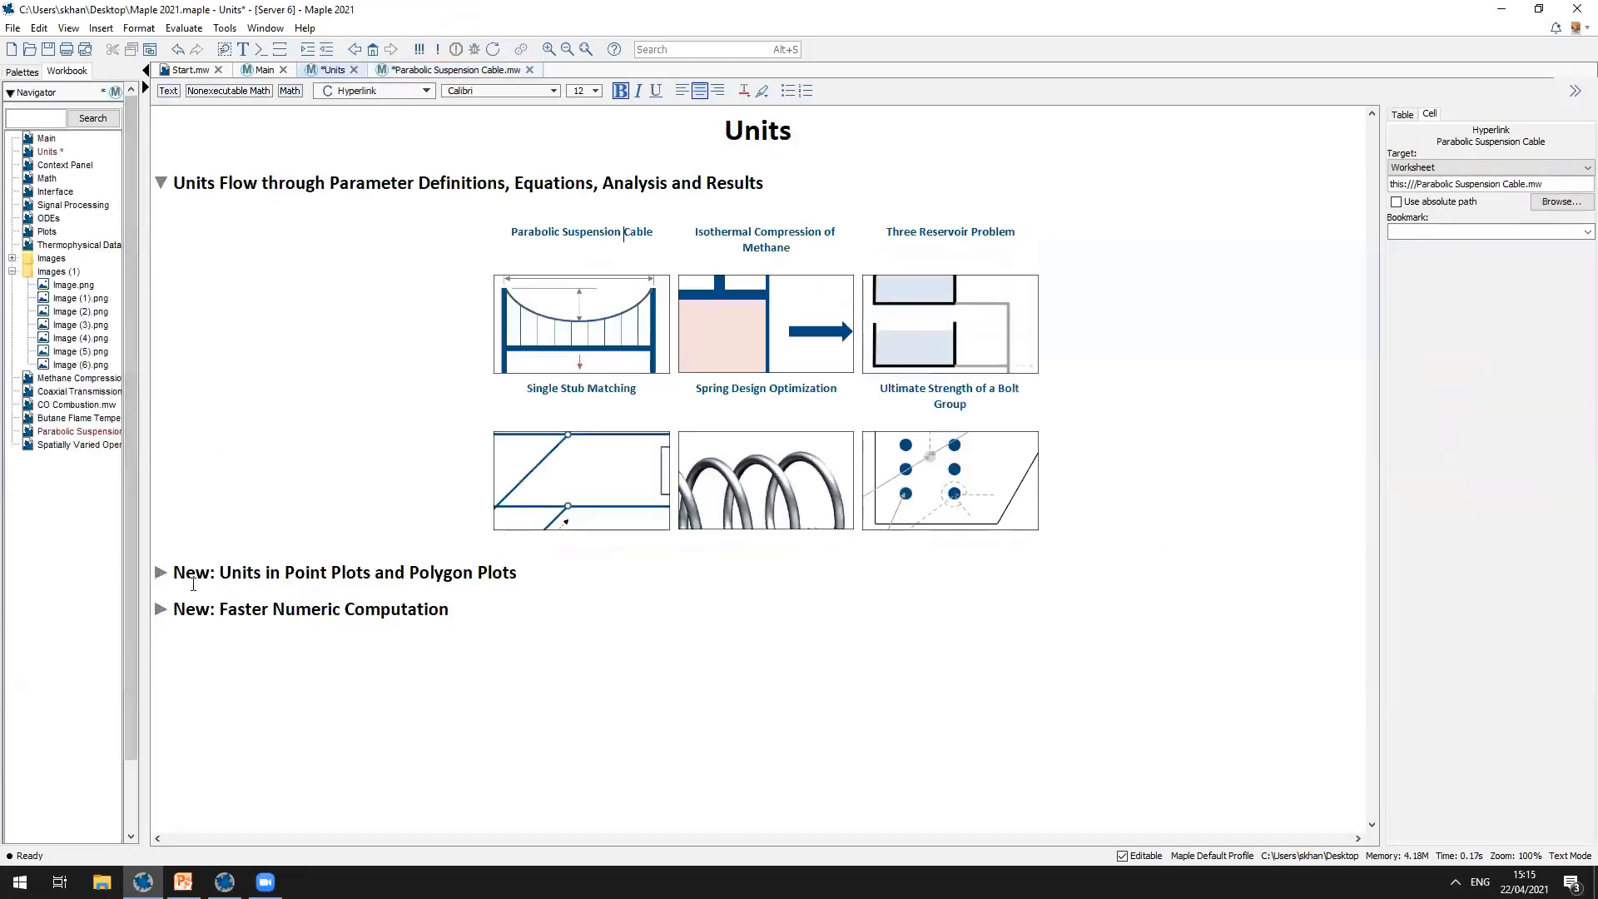
left_click(161, 572)
scroll(421, 570, "down", 1)
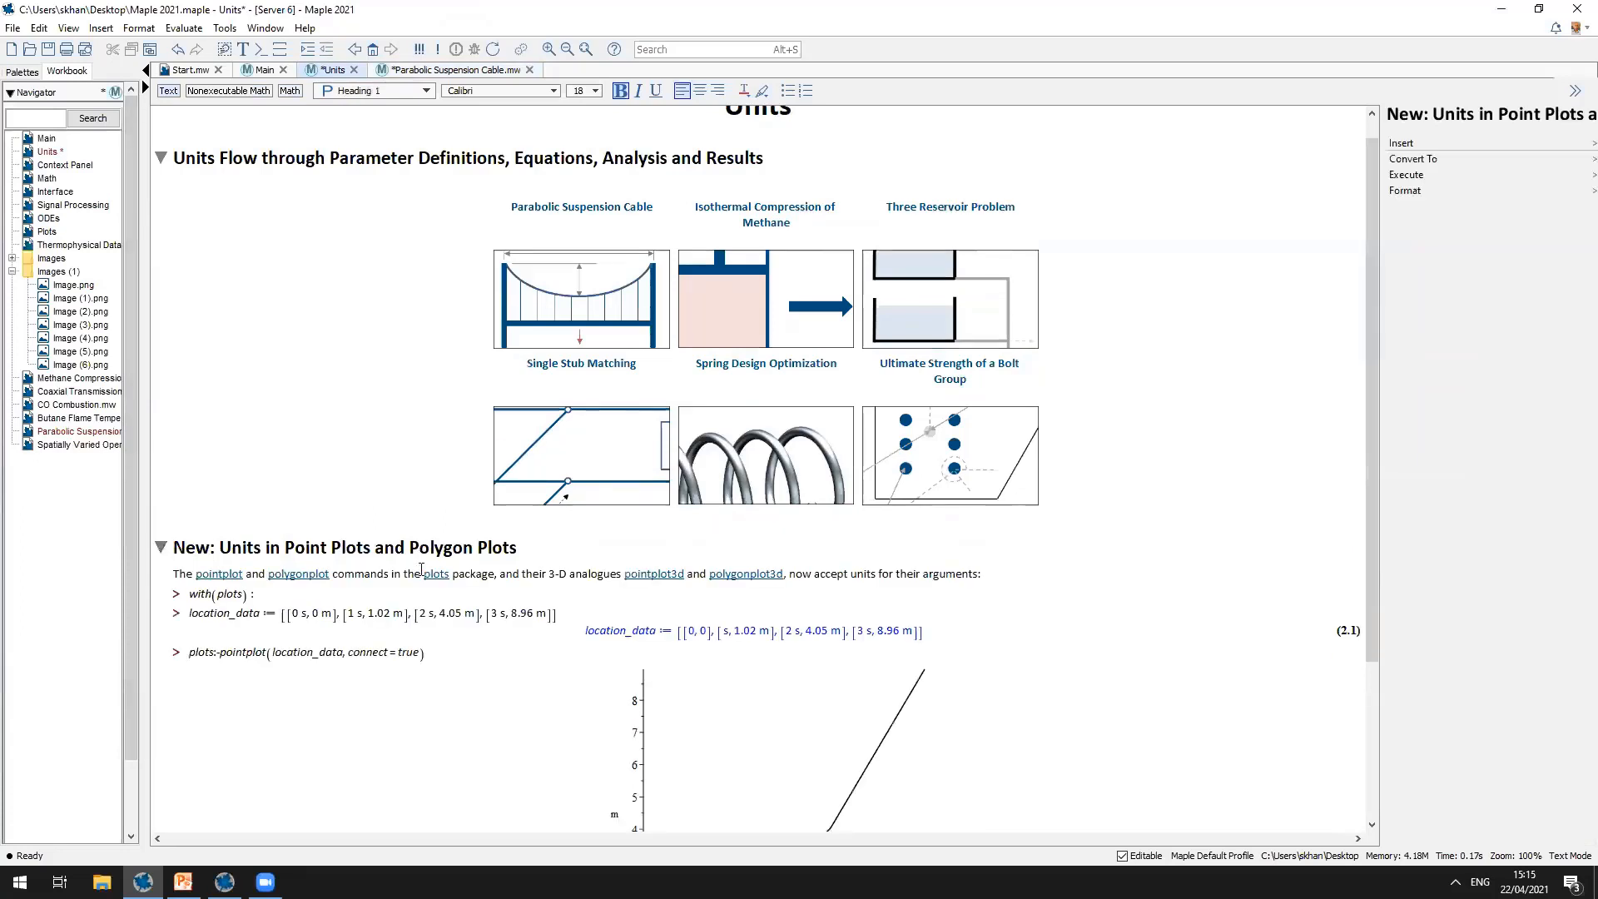
scroll(421, 570, "down", 5)
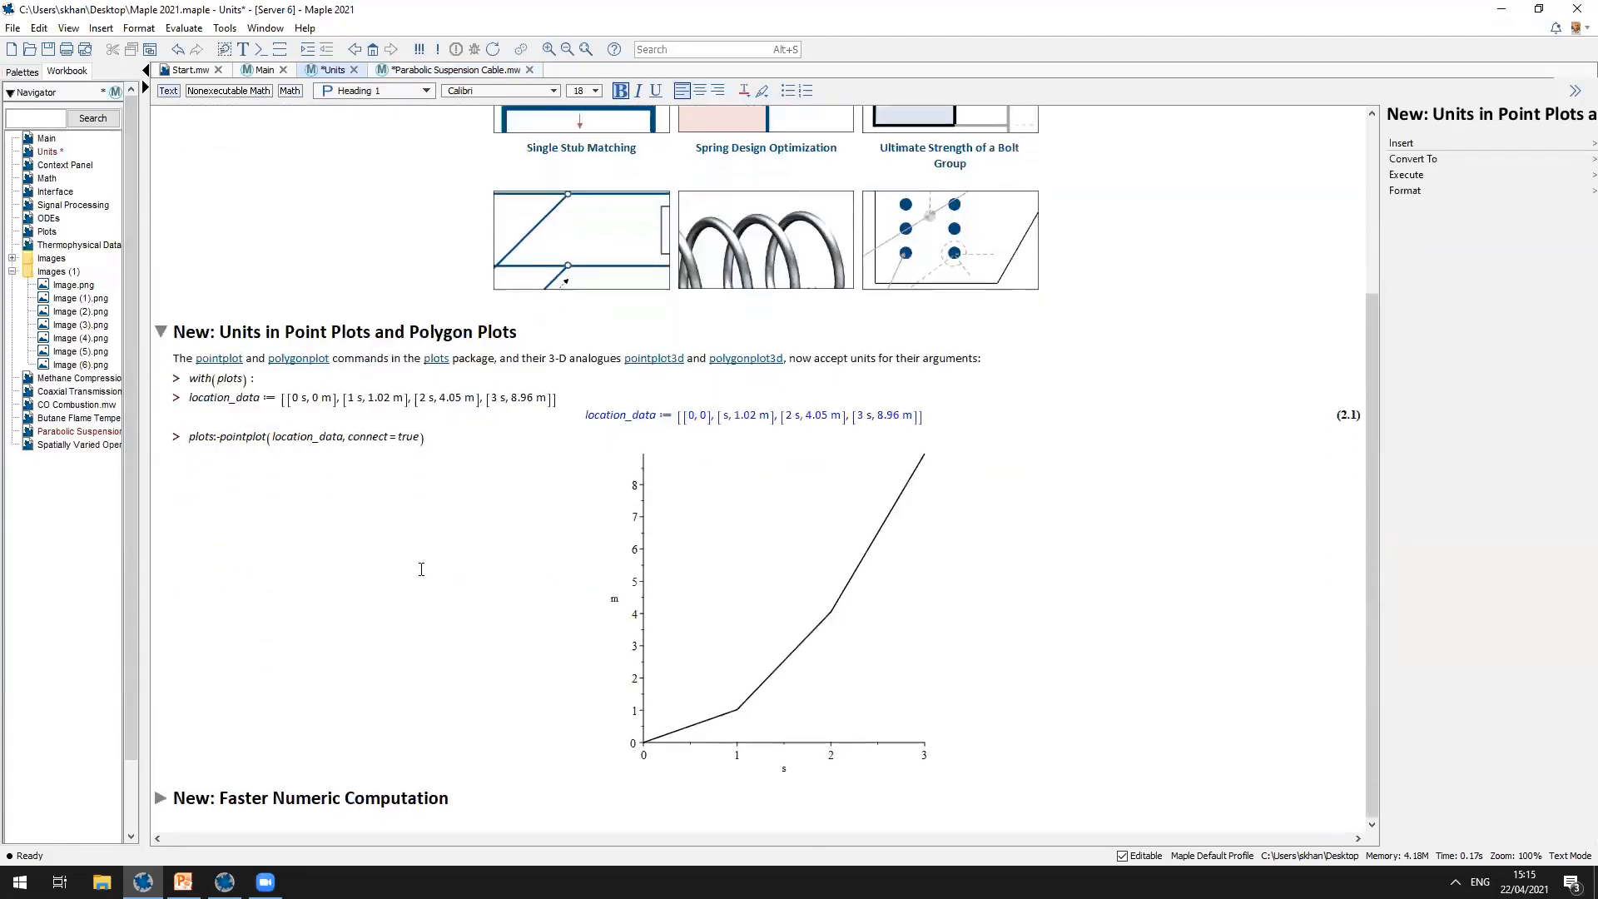
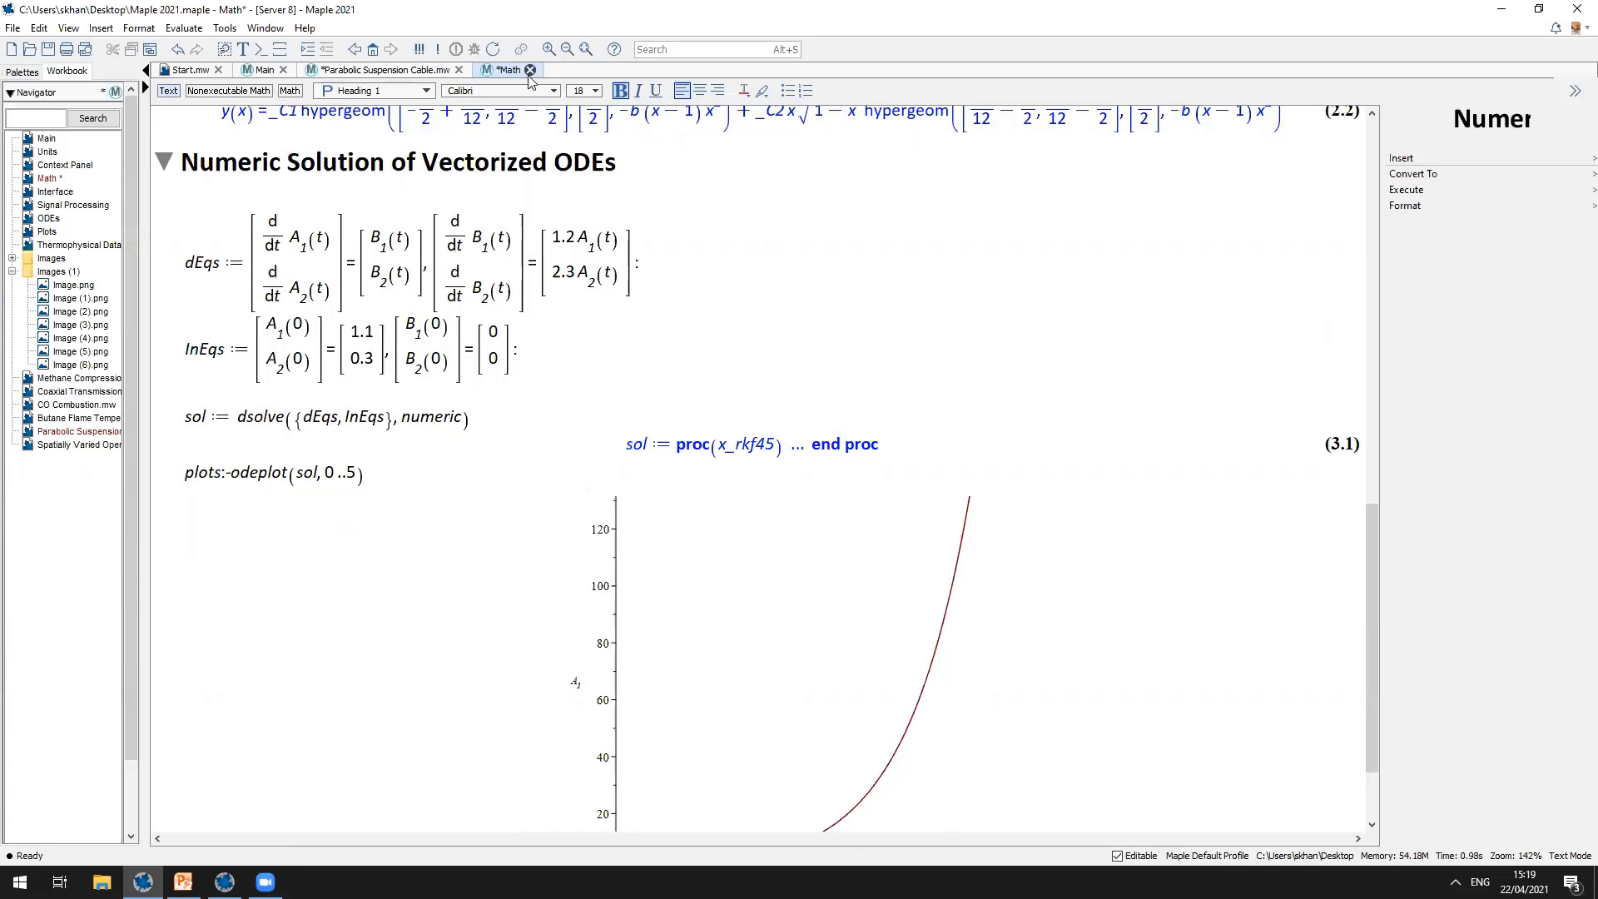
Step: Open the Signal Processing worksheet from the What's New page and expand its Audio Filtering section
left_click(257, 75)
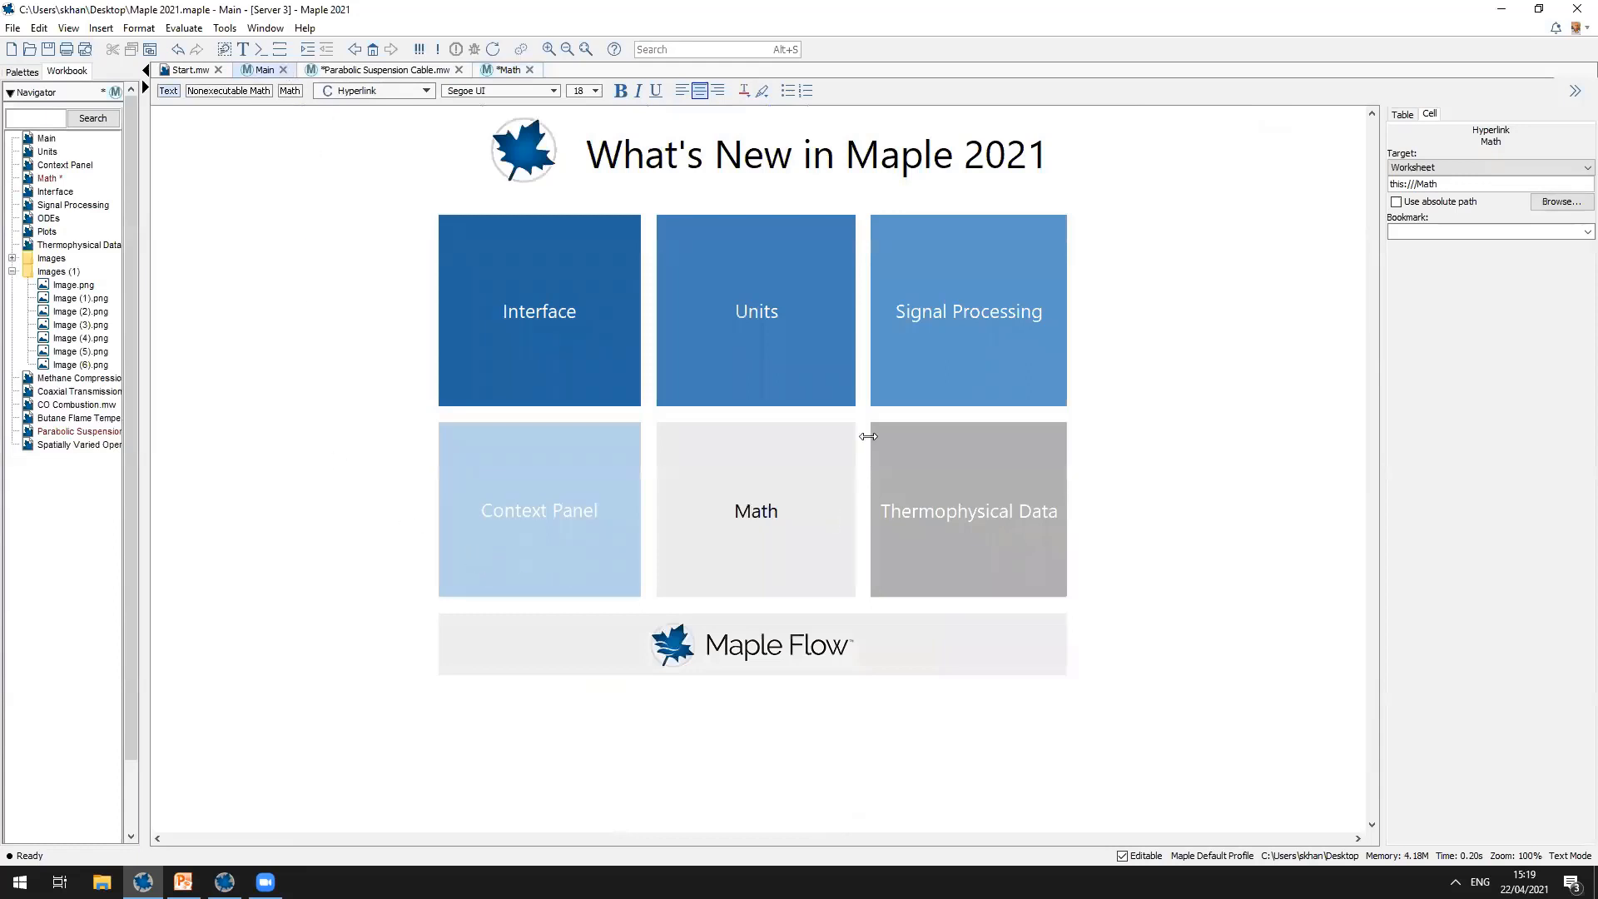
left_click(933, 319)
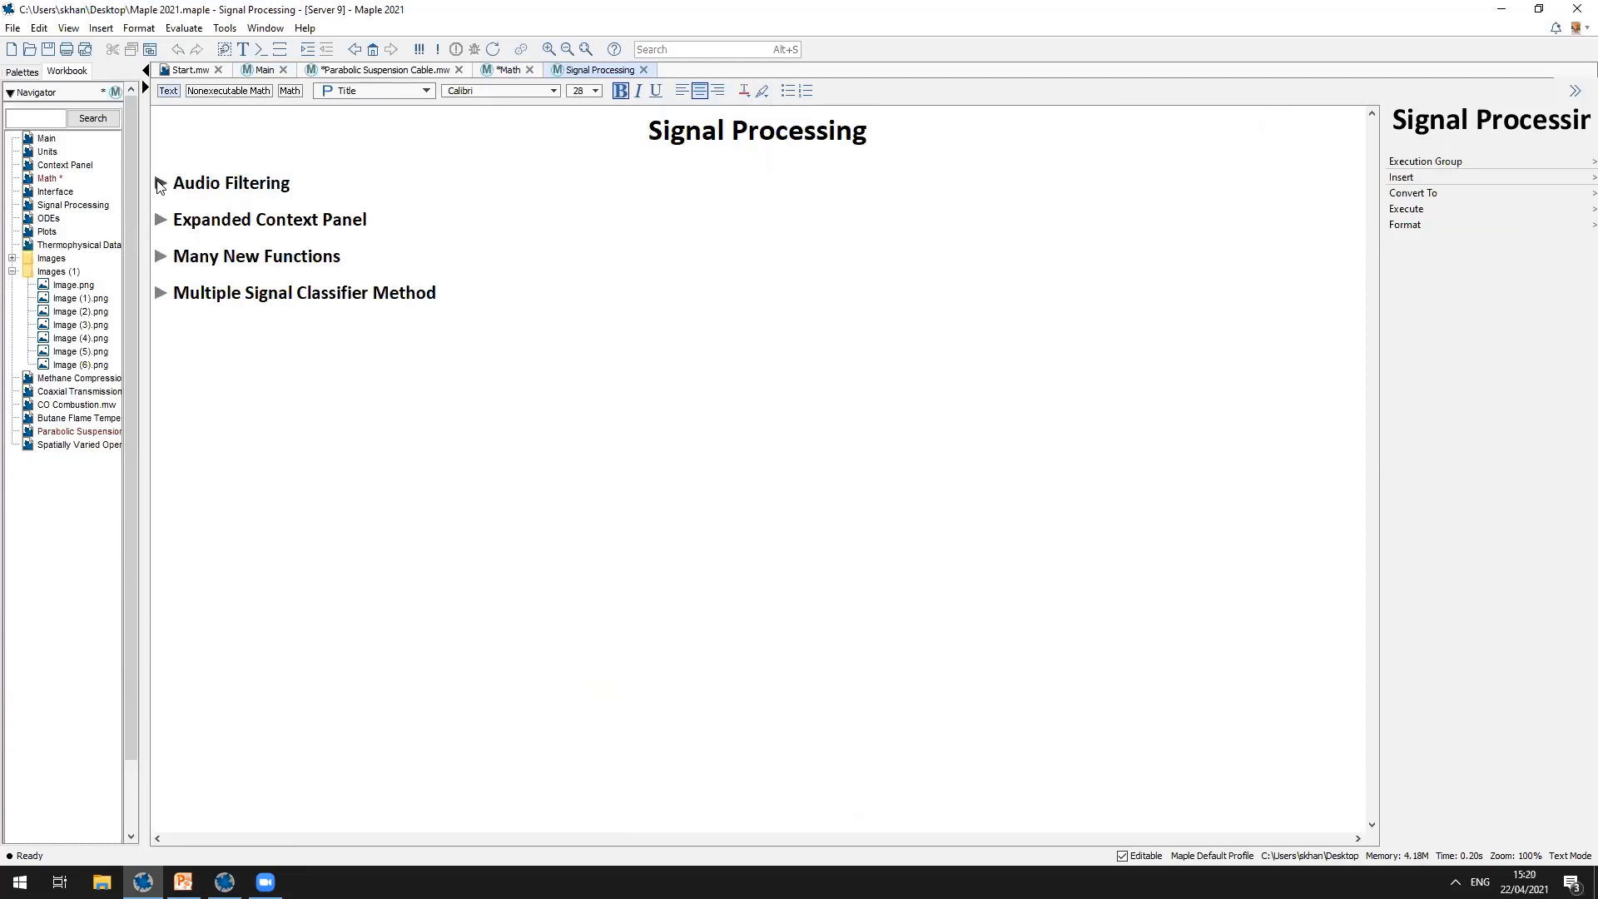
left_click(161, 183)
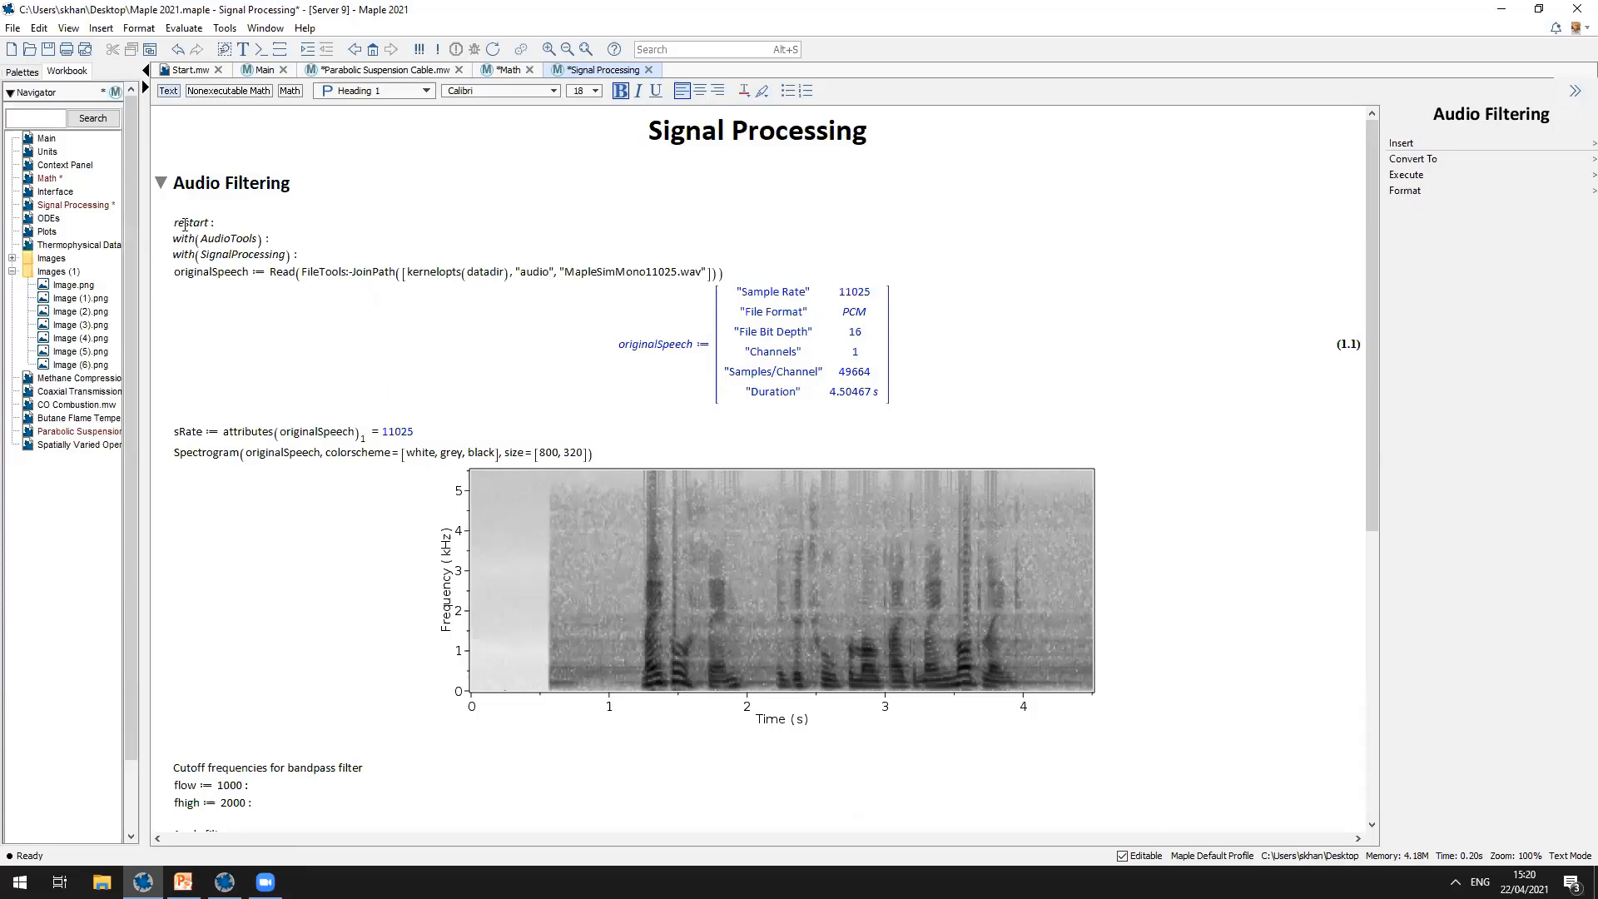
Step: Execute the Audio Filtering commands from restart through reading MapleSimMono11025.wav into originalSpeech
left_click(184, 224)
key("Return")
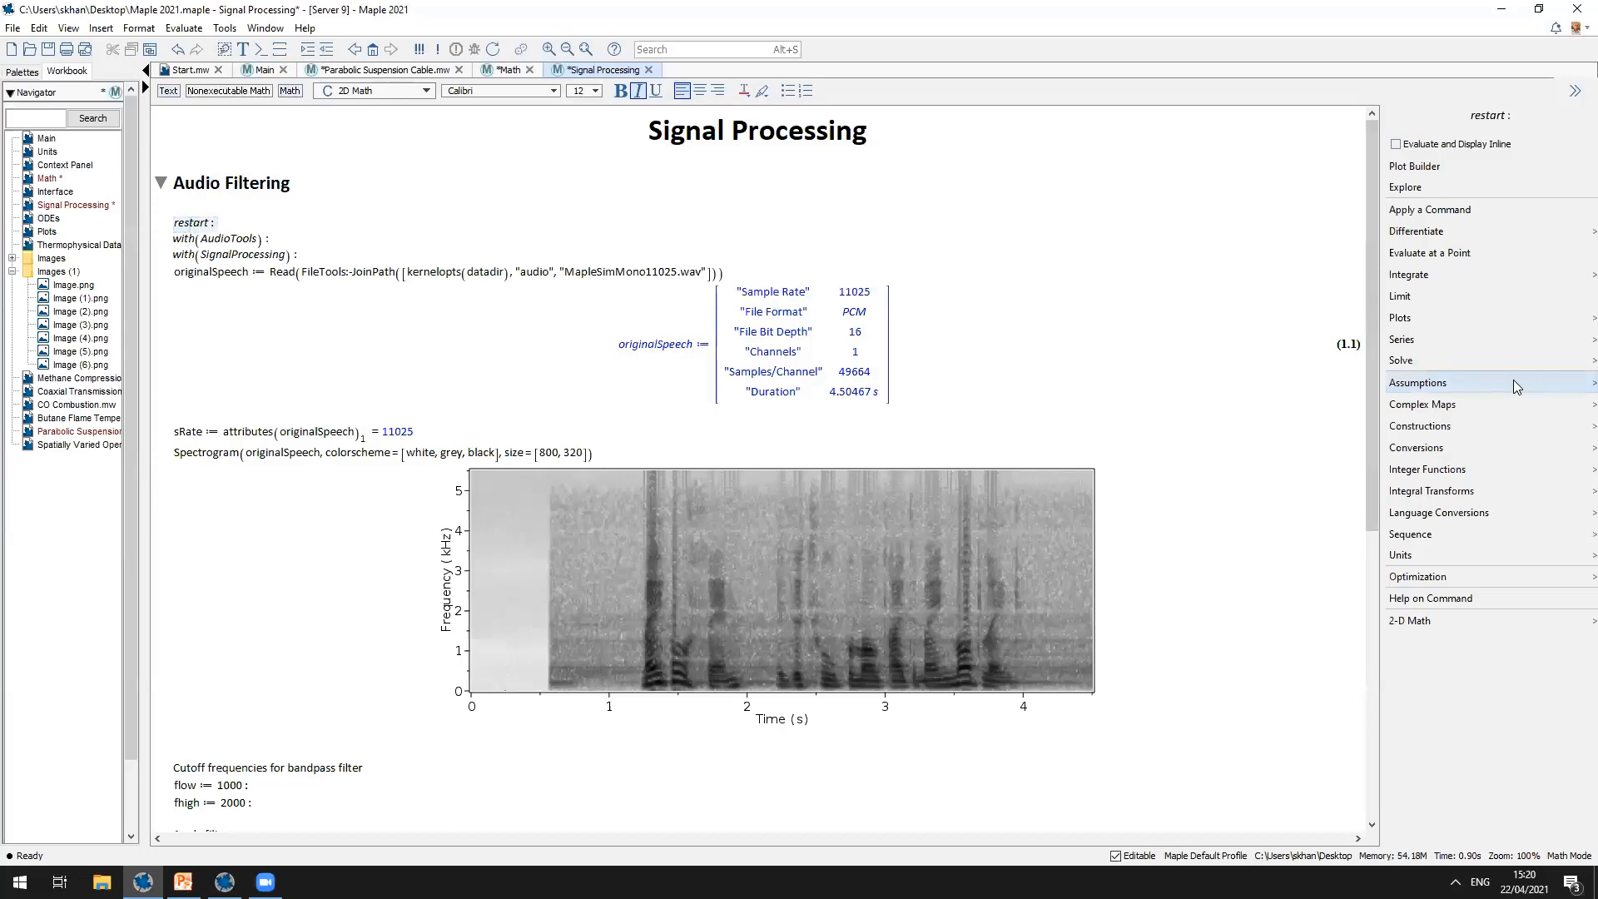
key("Return")
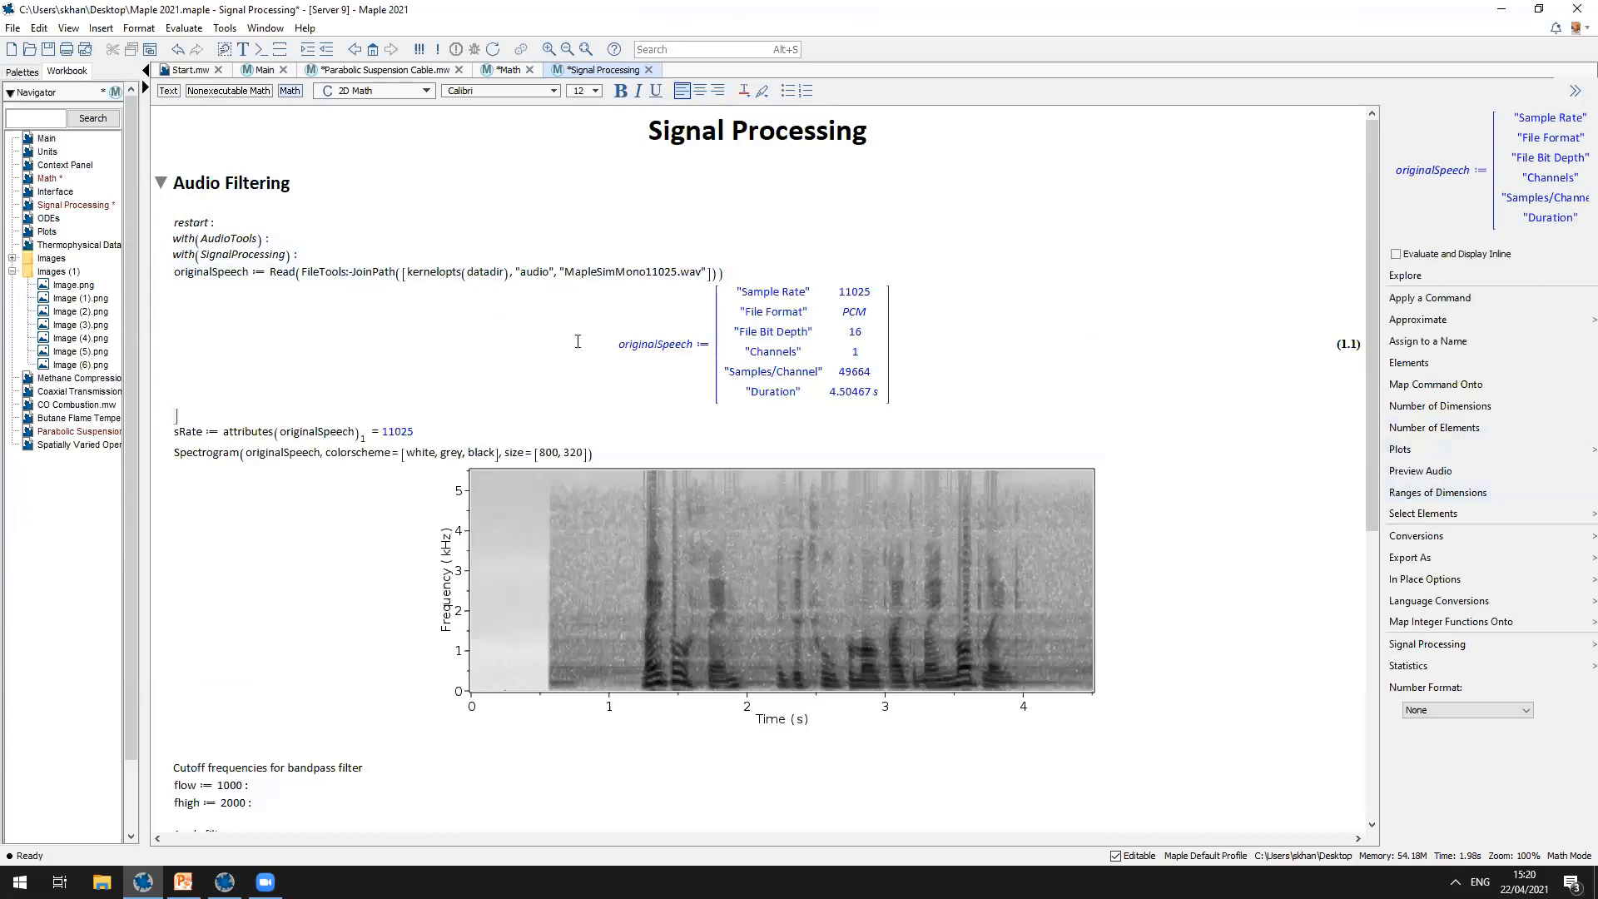
Step: Examine the sRate command, the original speech spectrogram, the bandpass filter commands and the filtered audio spectrogram
left_click(342, 431)
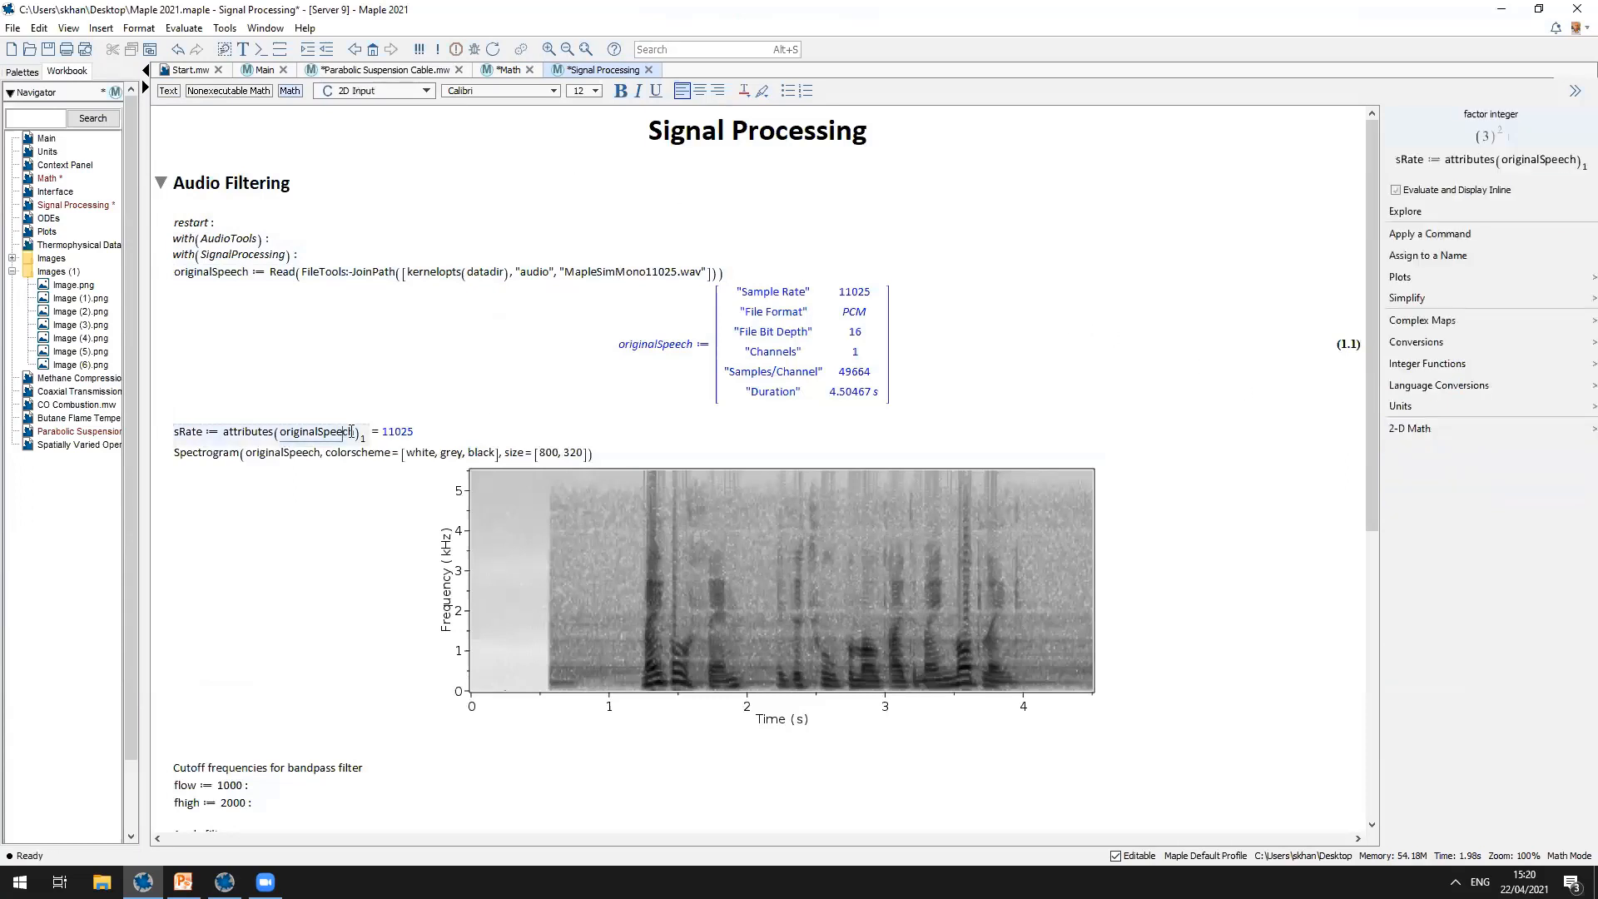
scroll(342, 431, "down", 1)
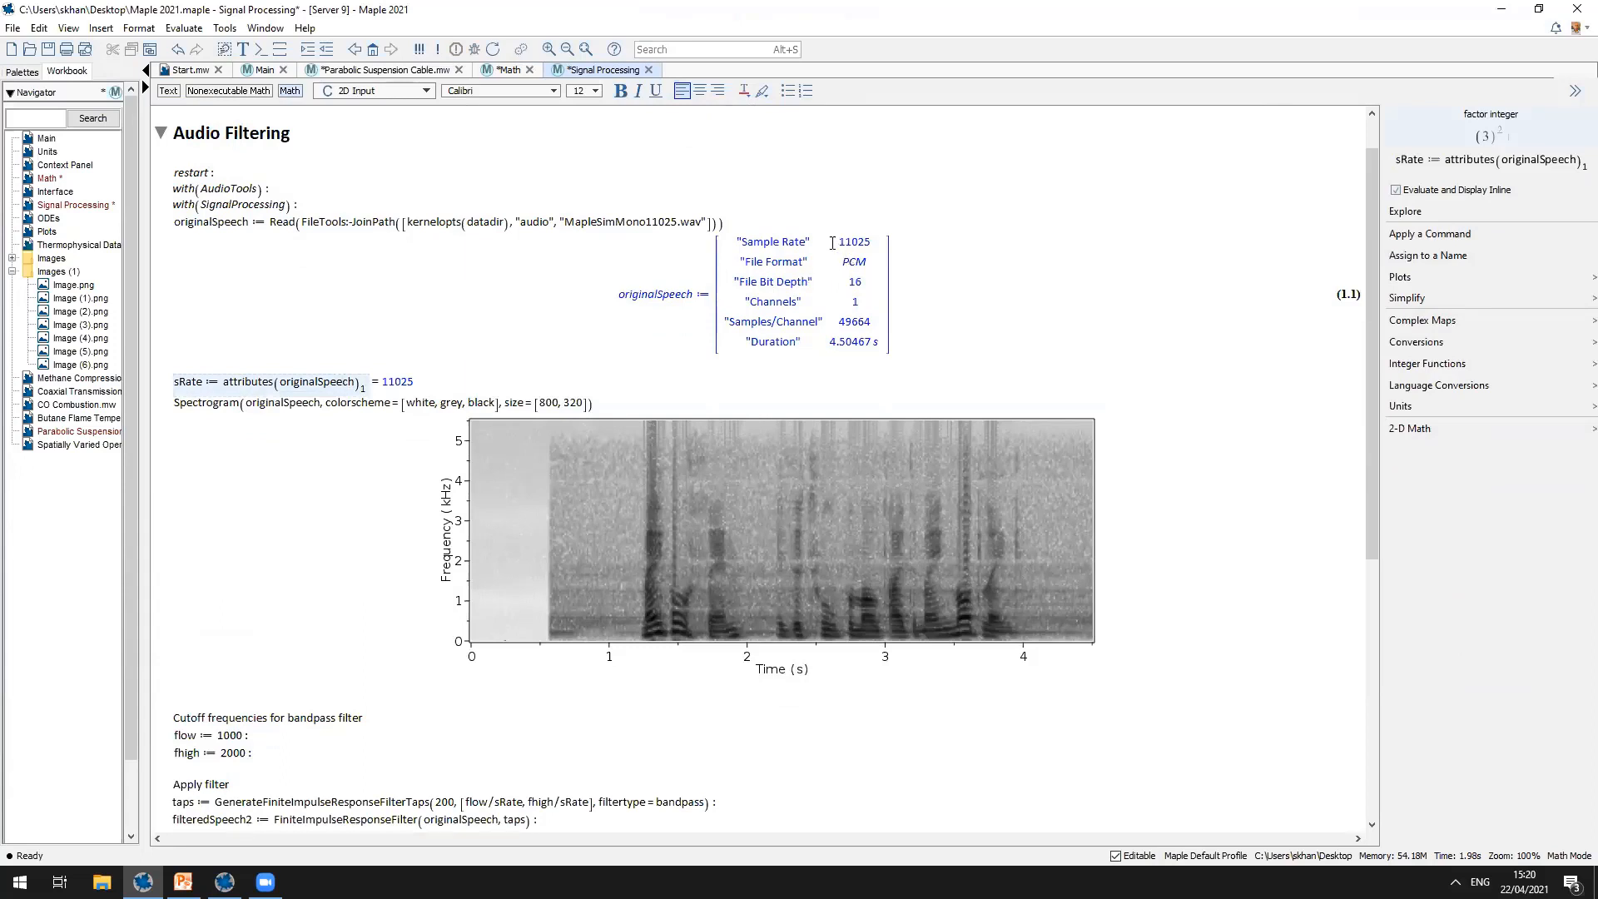
key("Down")
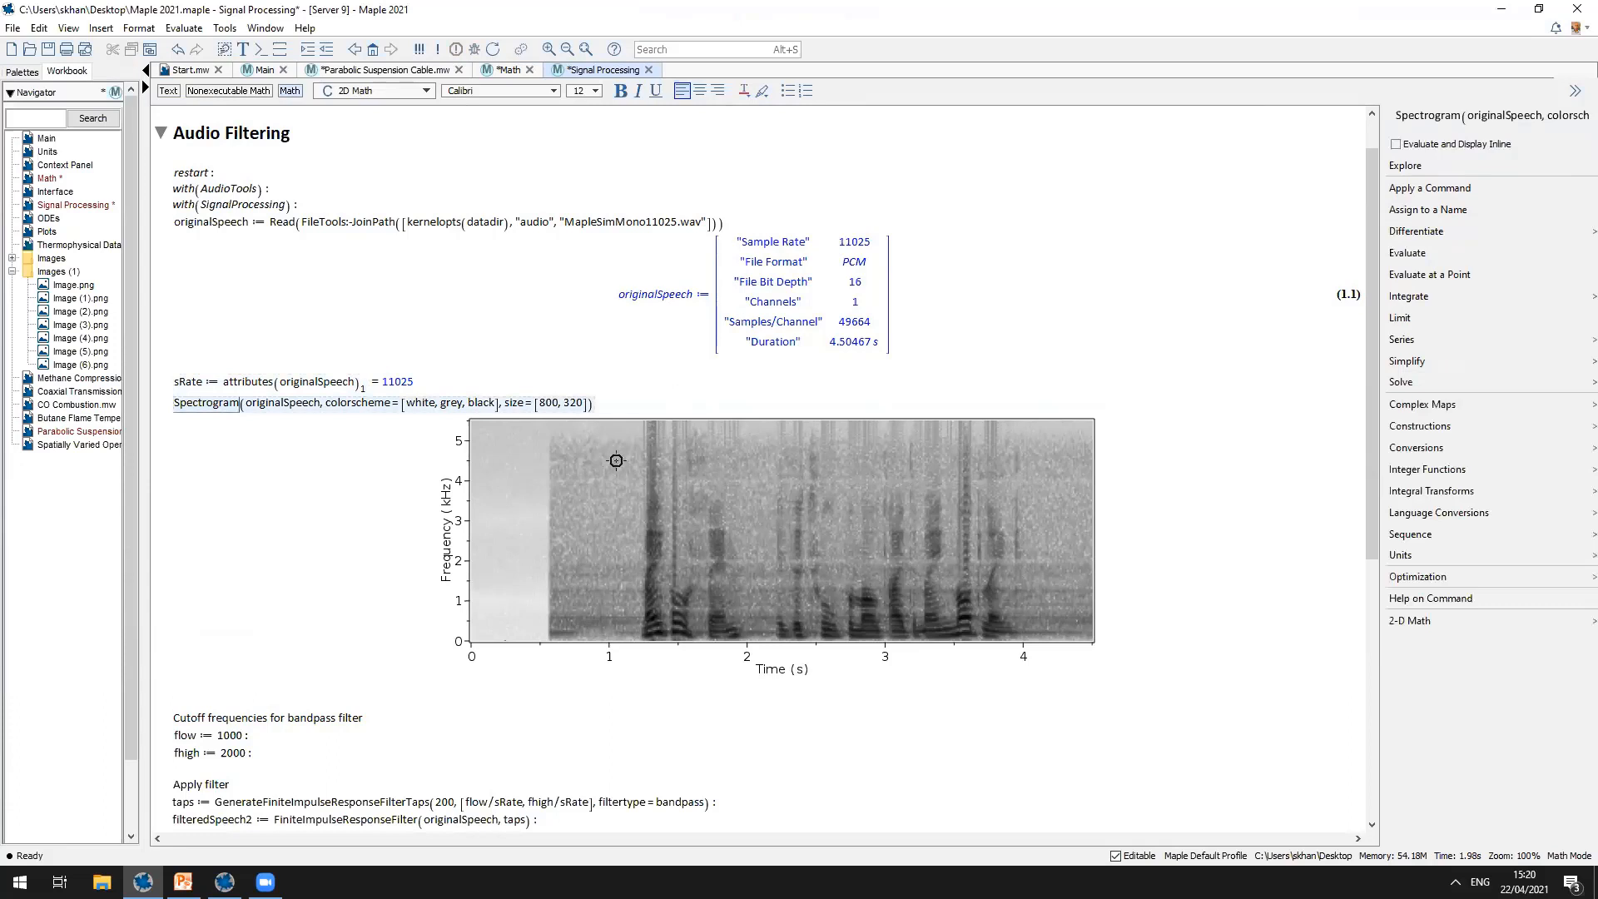
scroll(646, 511, "down", 3)
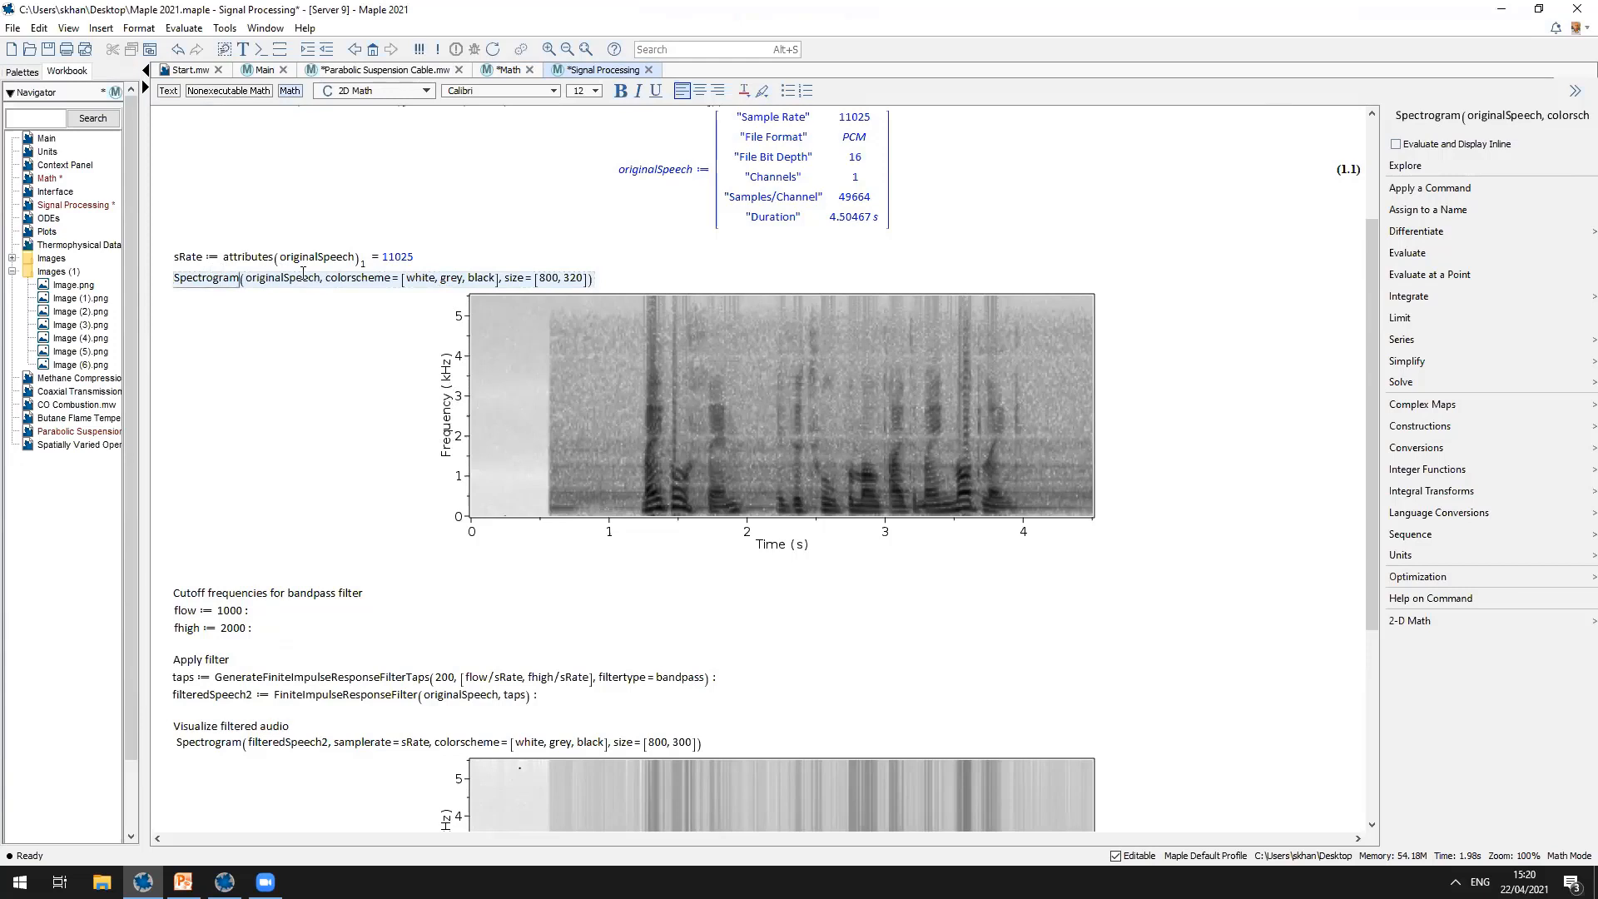
scroll(360, 512, "down", 3)
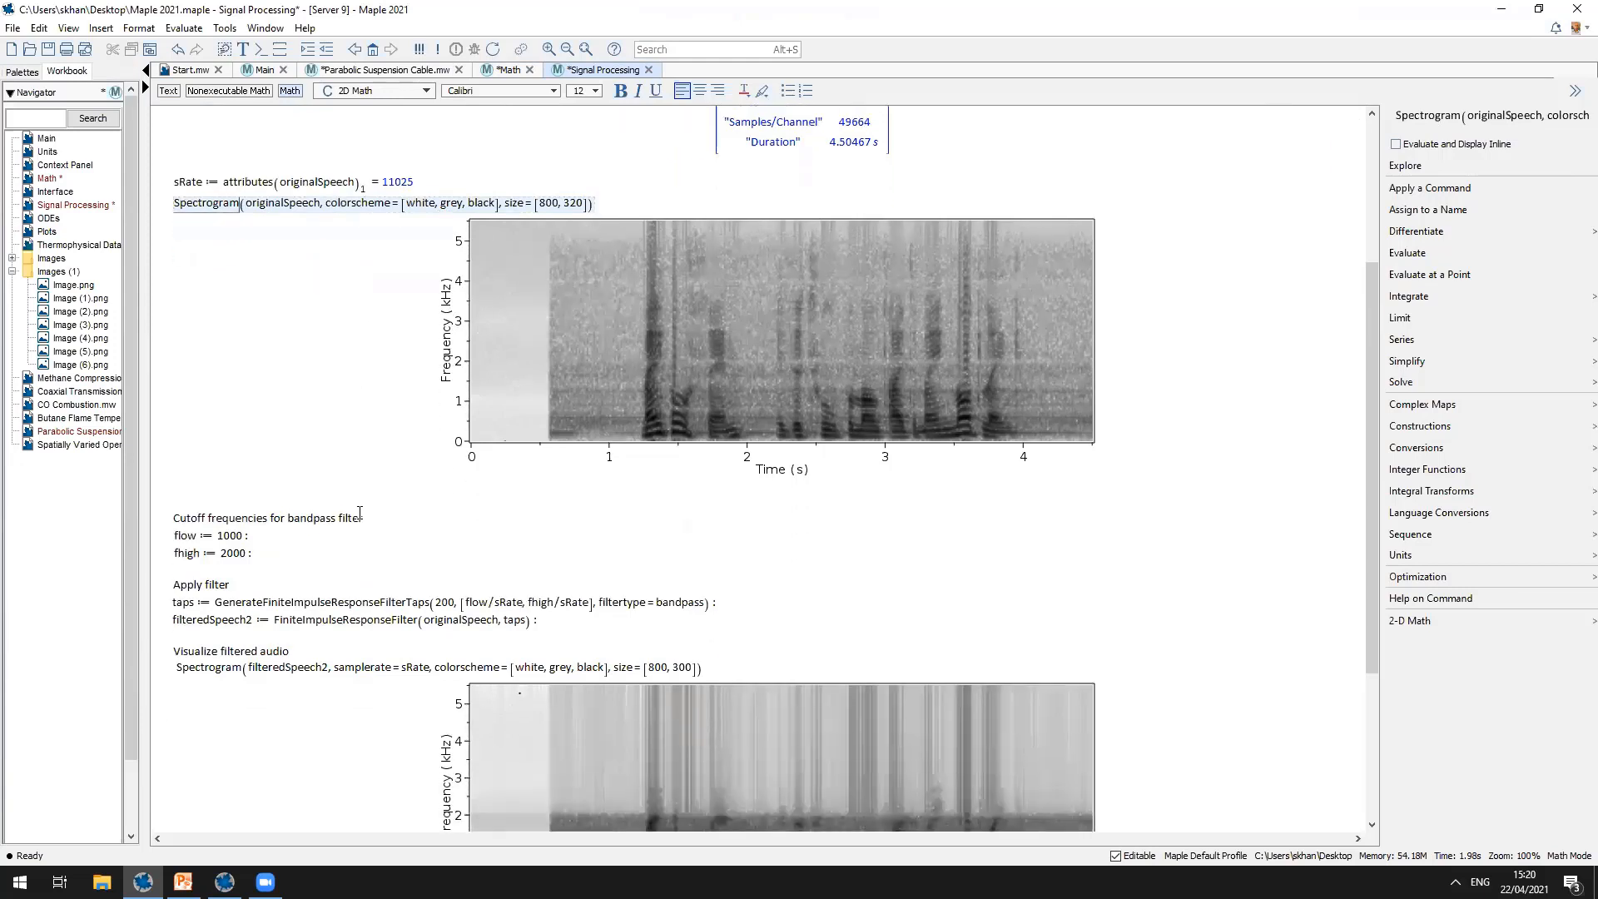
scroll(359, 512, "down", 3)
scroll(359, 511, "down", 3)
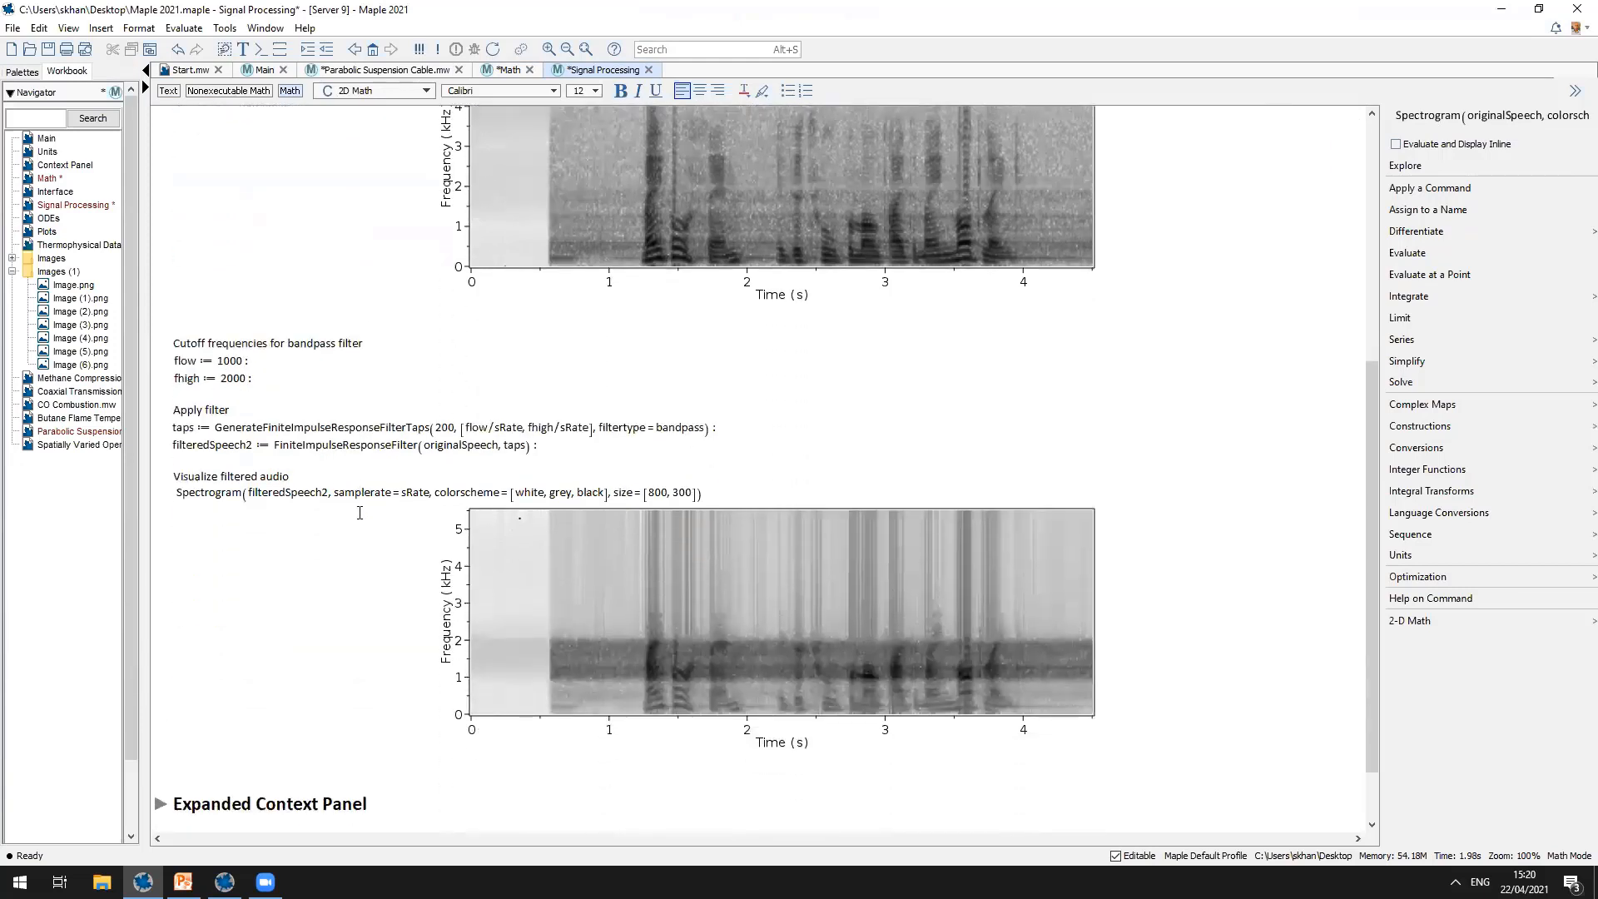
scroll(360, 512, "down", 2)
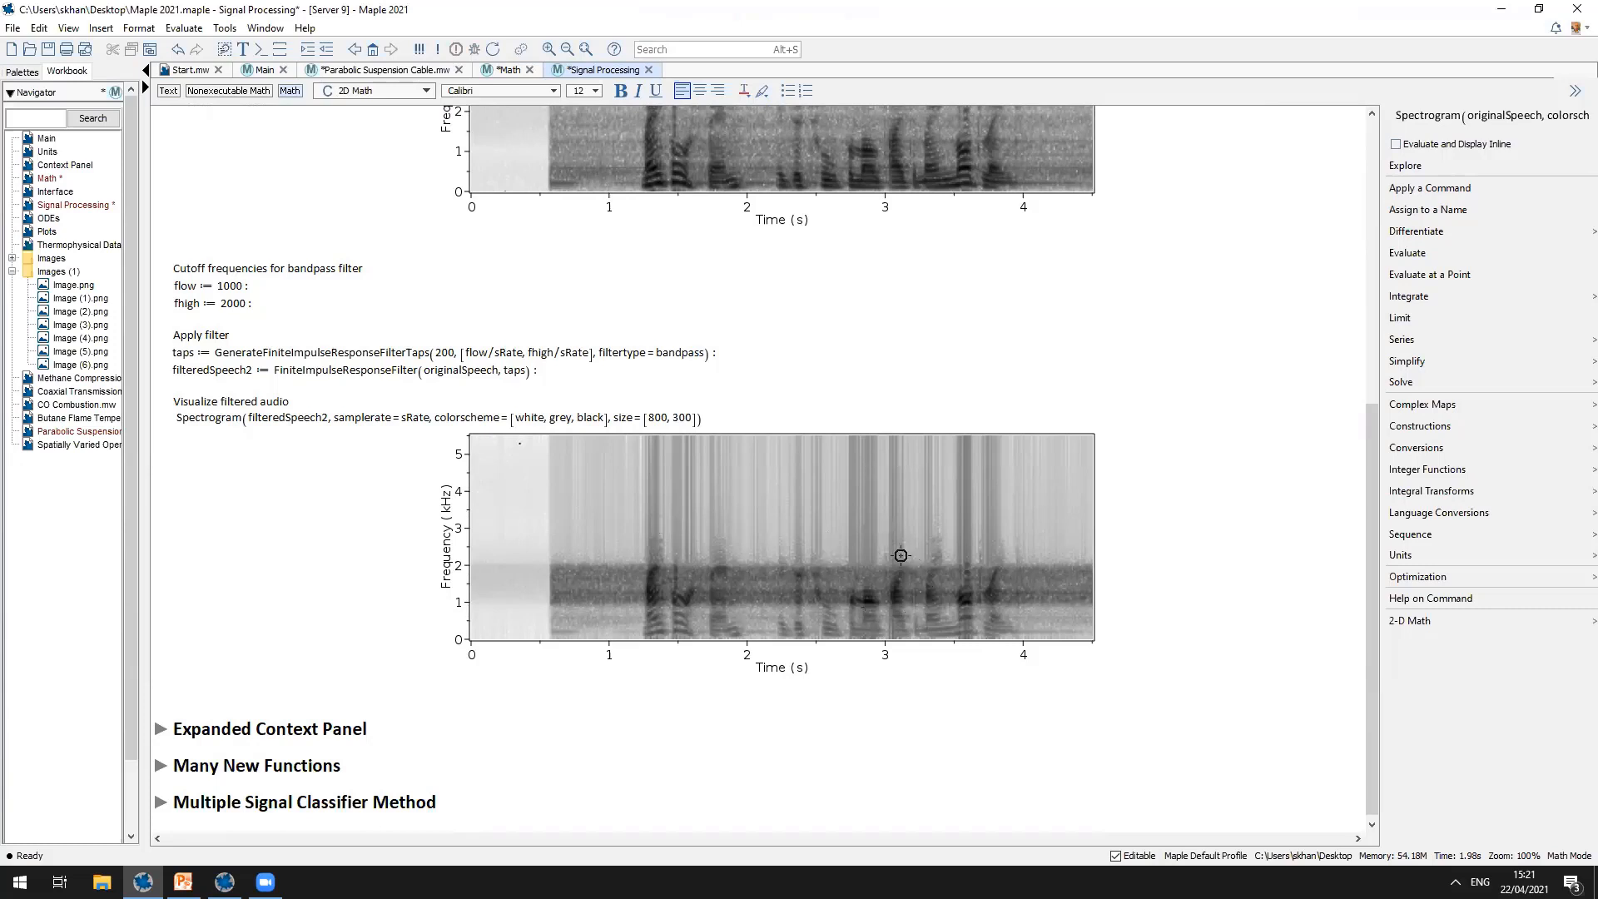
scroll(753, 635, "up", 3)
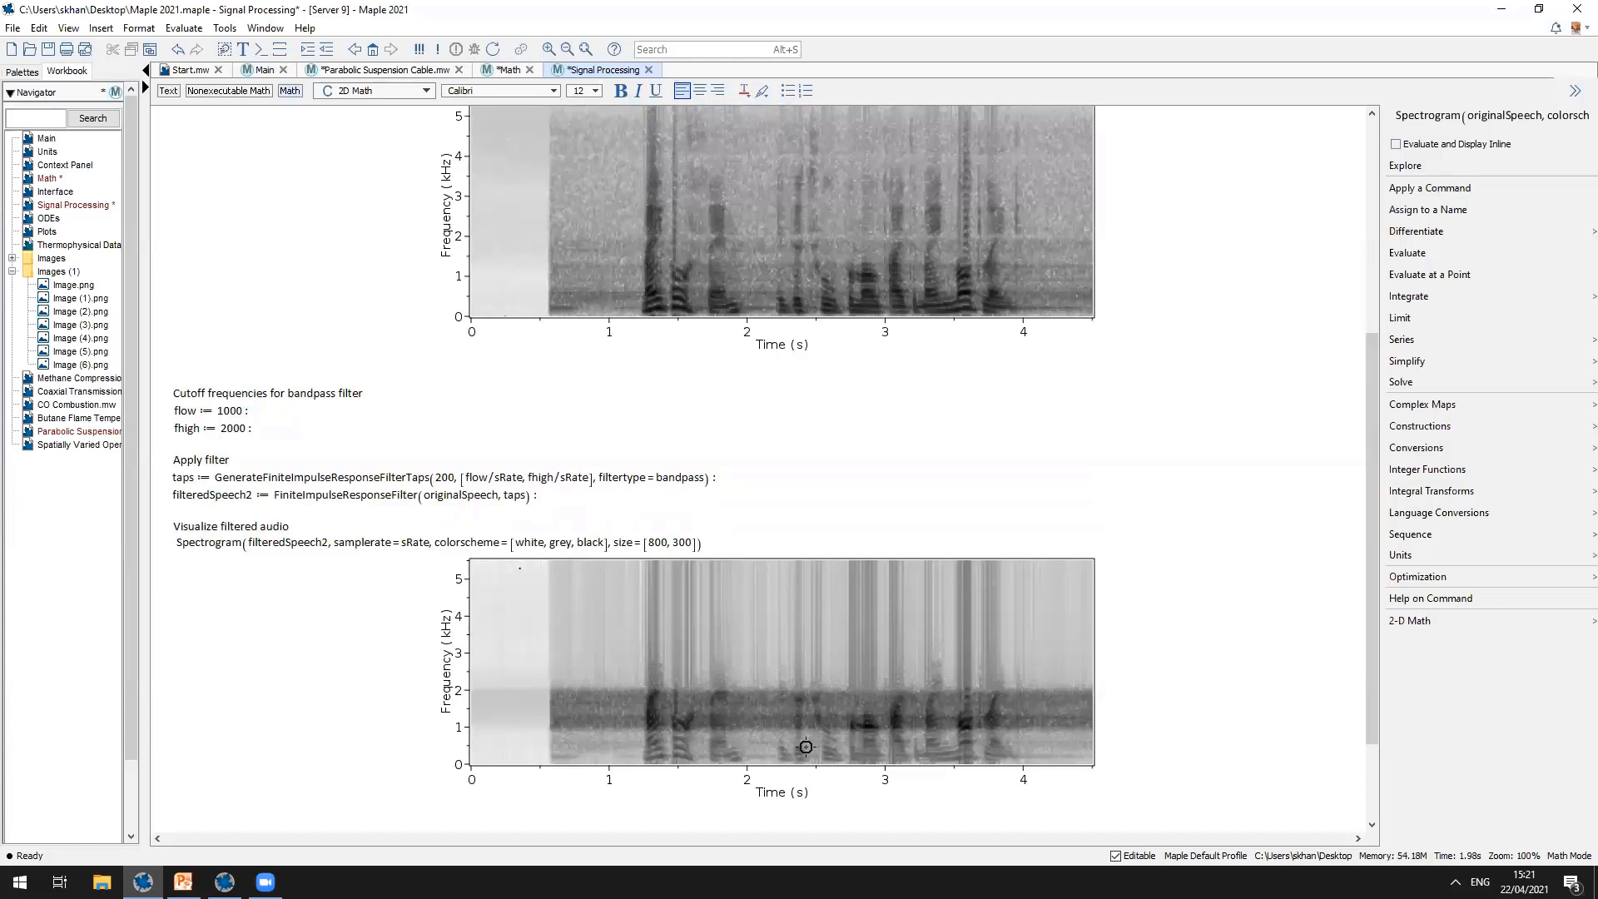
Step: Expand the Many New Functions section and view its list of linked signal processing functions
scroll(805, 746, "down", 1)
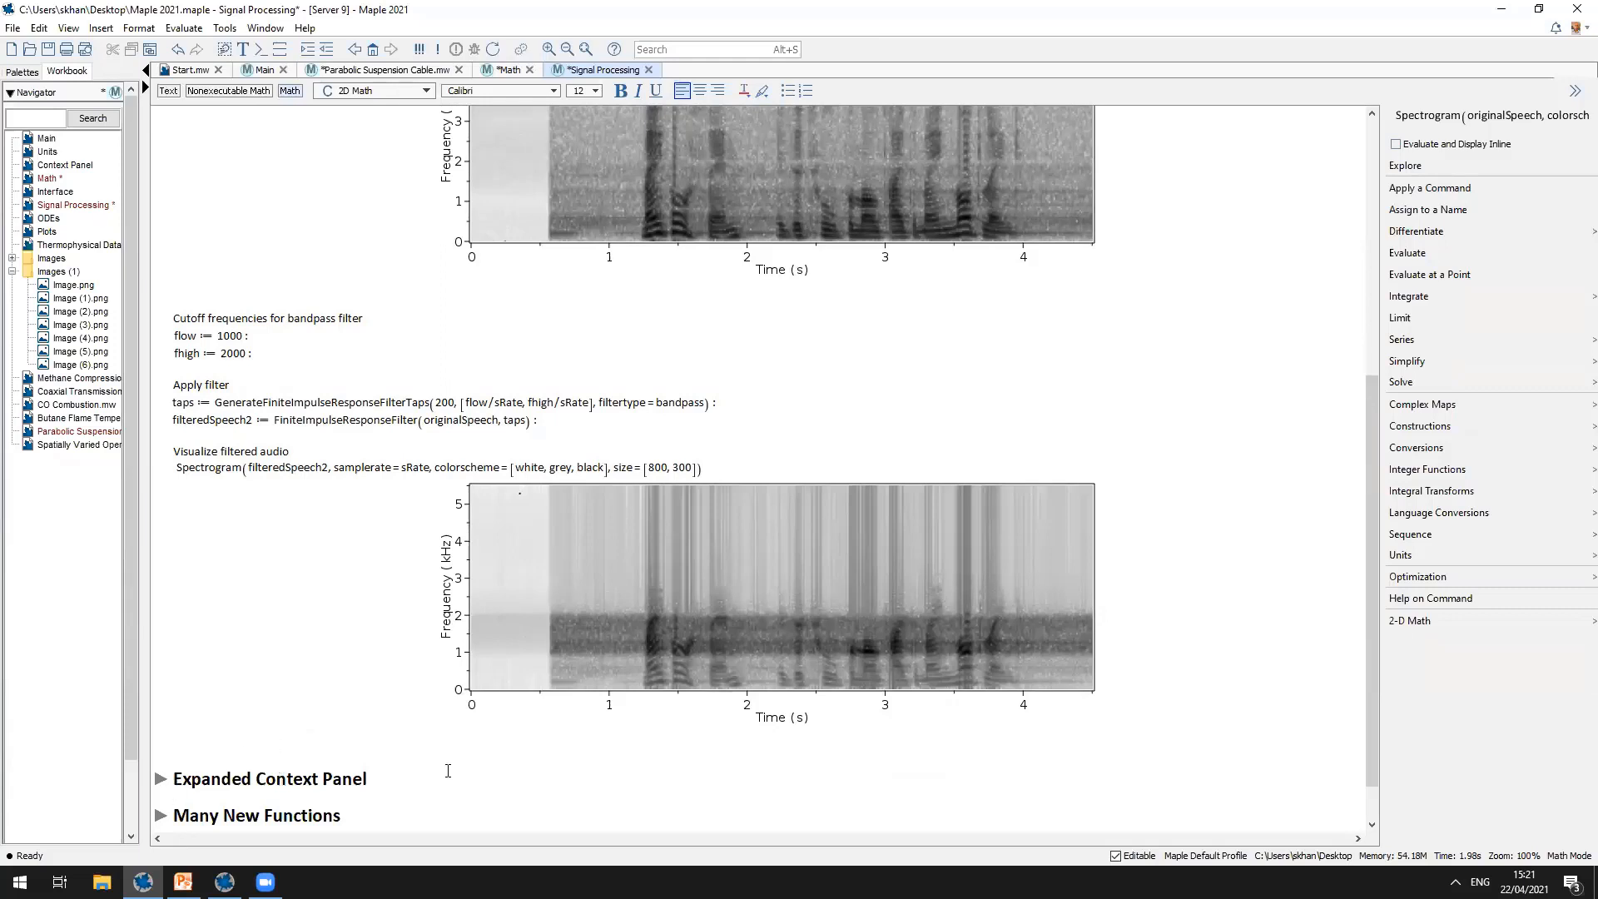
scroll(447, 771, "down", 1)
left_click(161, 762)
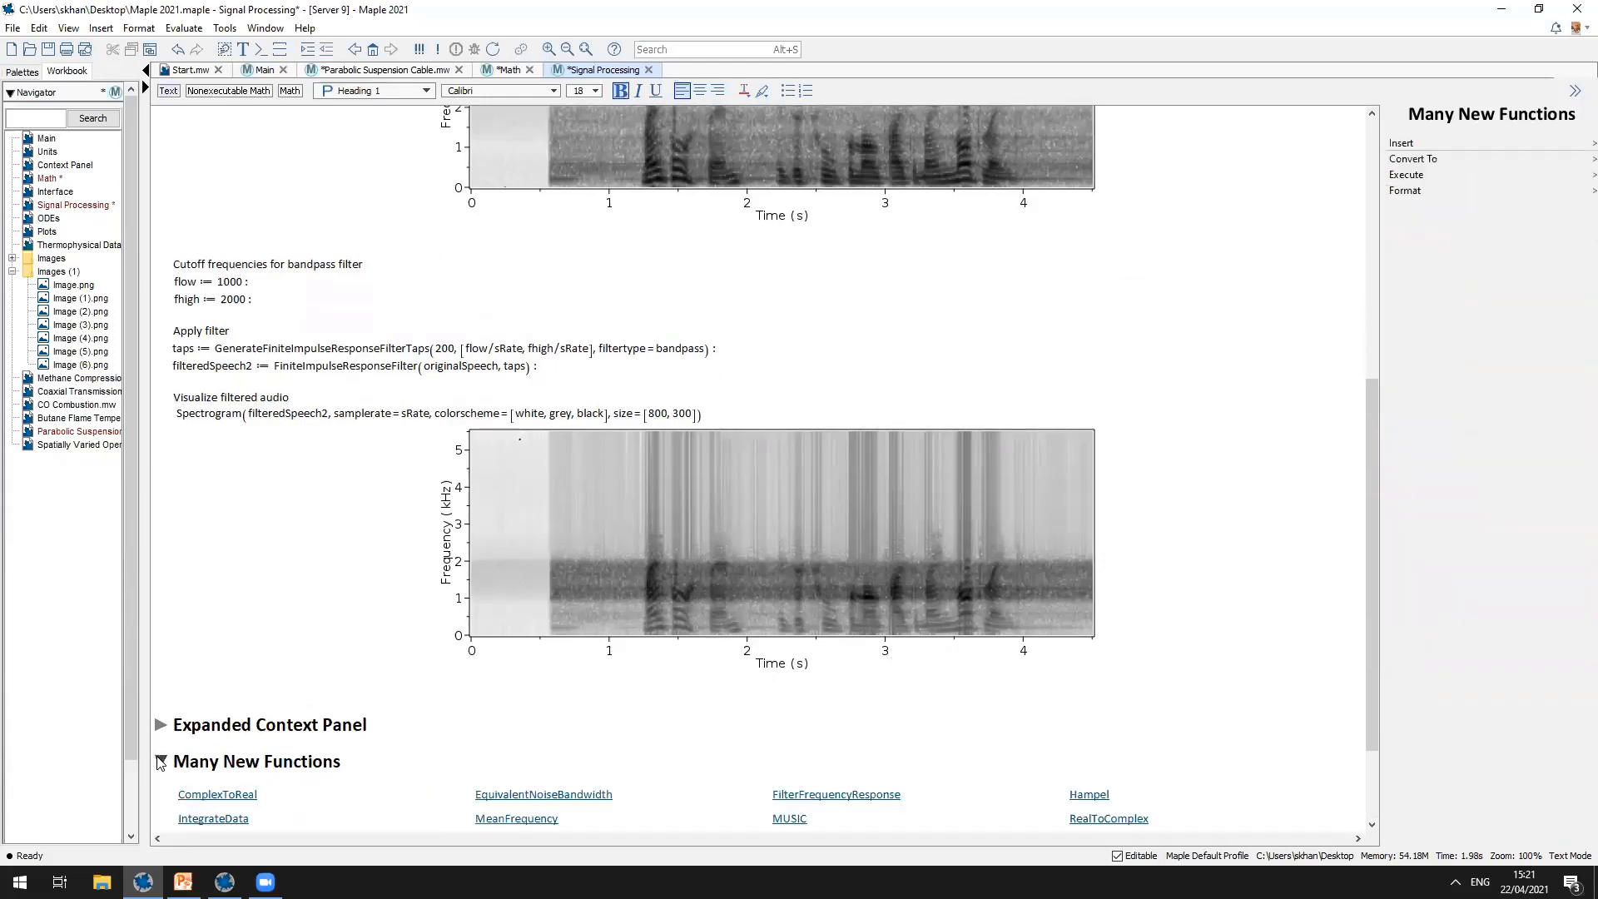
scroll(495, 729, "down", 3)
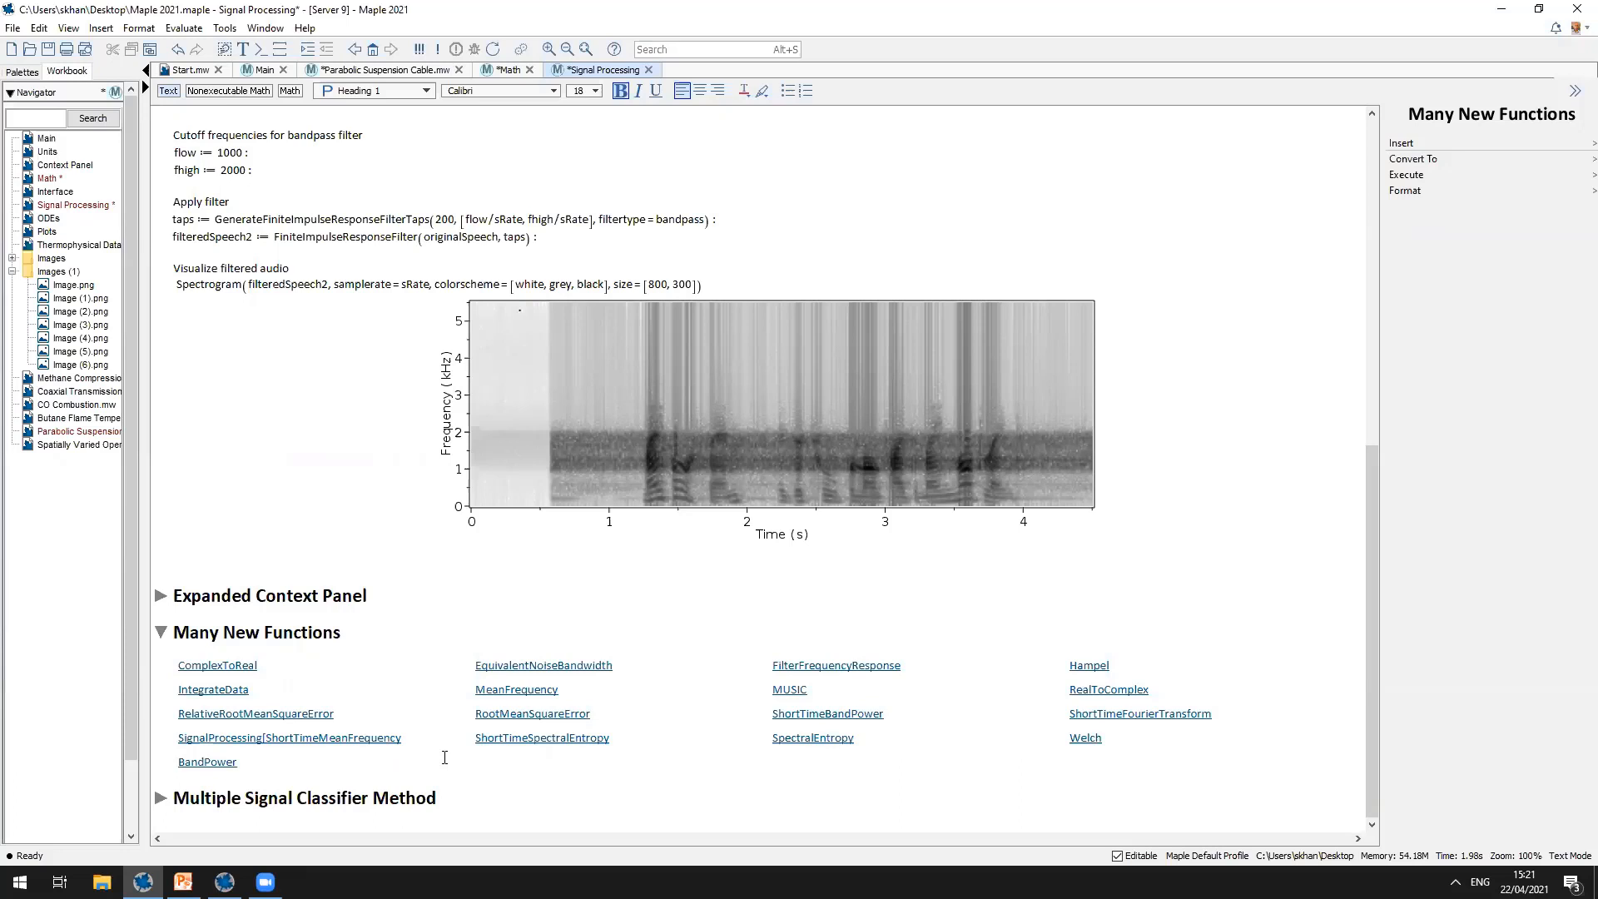
Step: Expand the Multiple Signal Classifier Method section and review its signal definitions and plotting commands
left_click(161, 799)
scroll(614, 776, "down", 5)
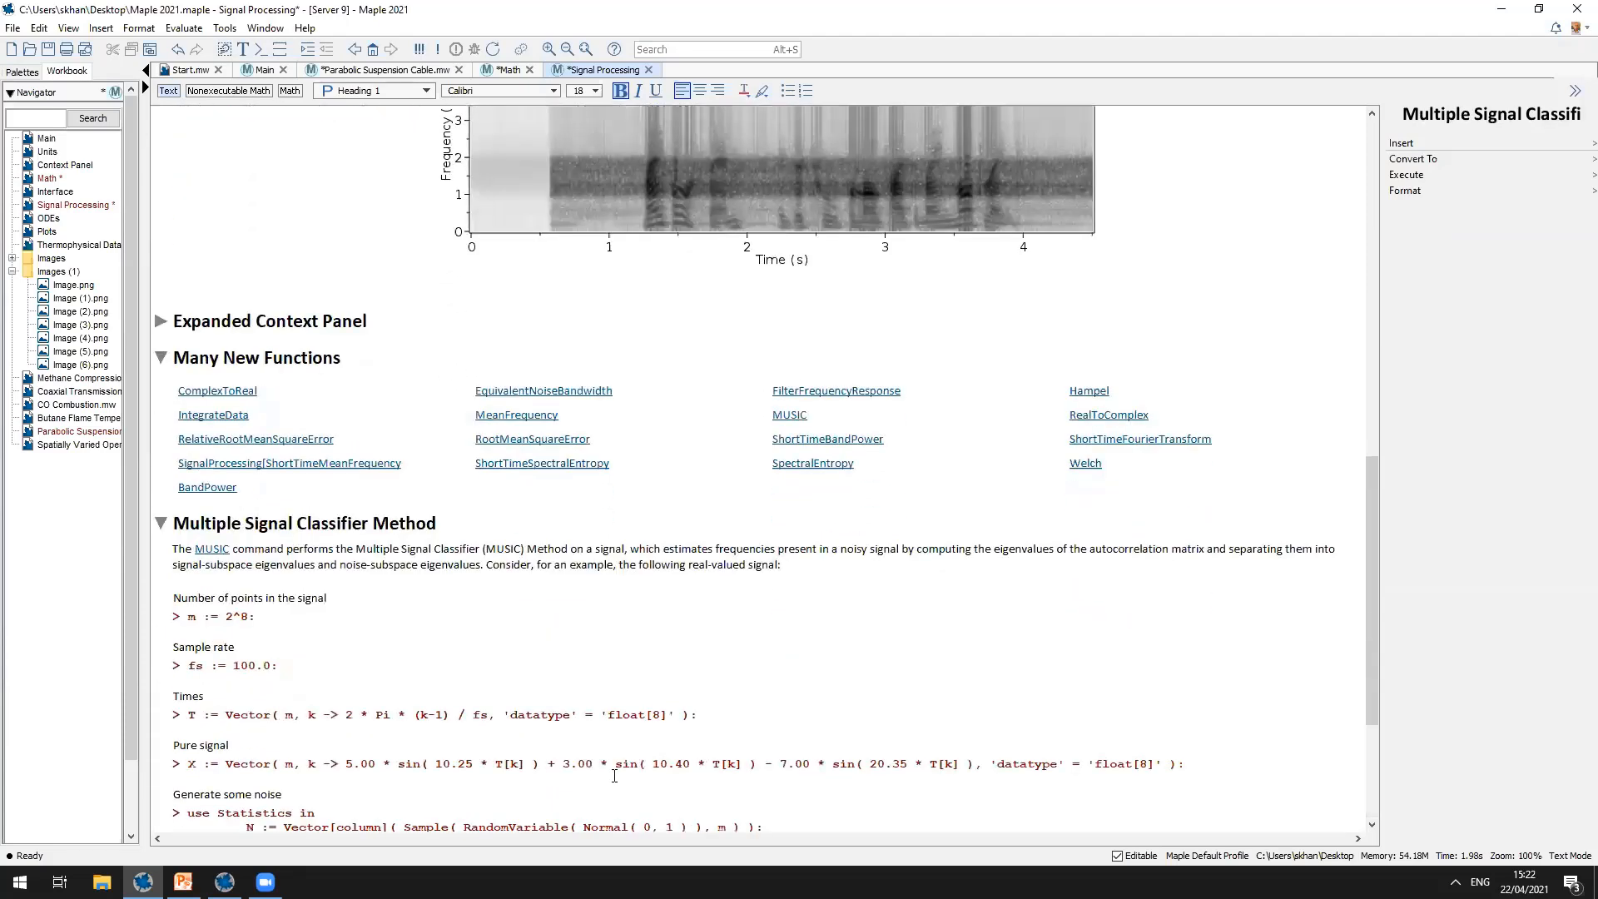
scroll(614, 775, "down", 2)
scroll(614, 770, "down", 2)
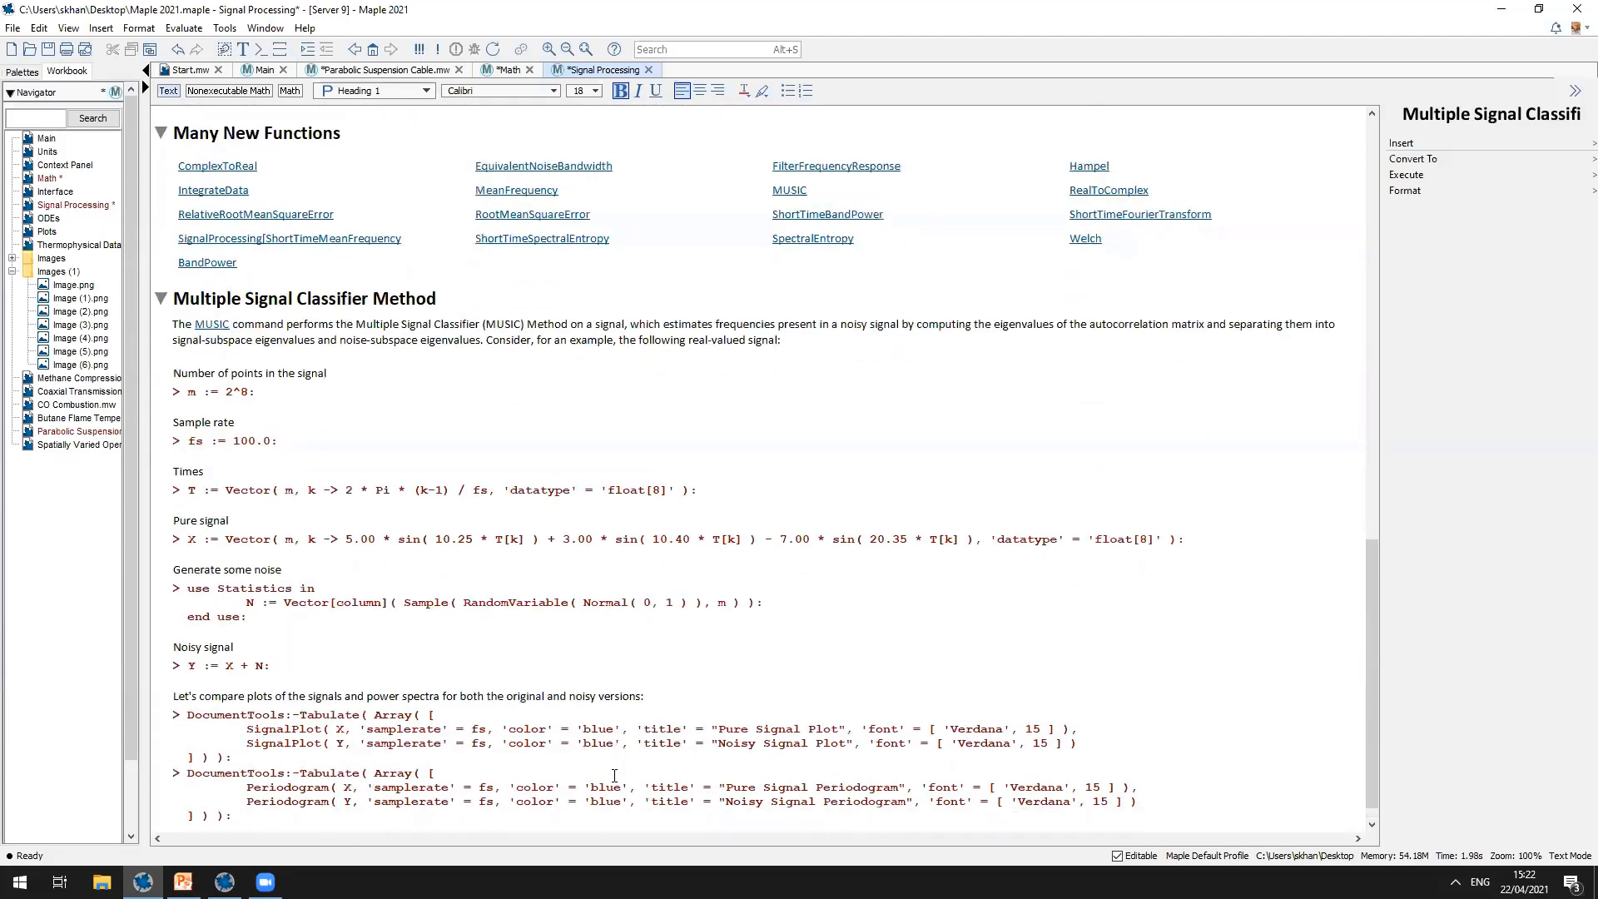
scroll(614, 767, "down", 1)
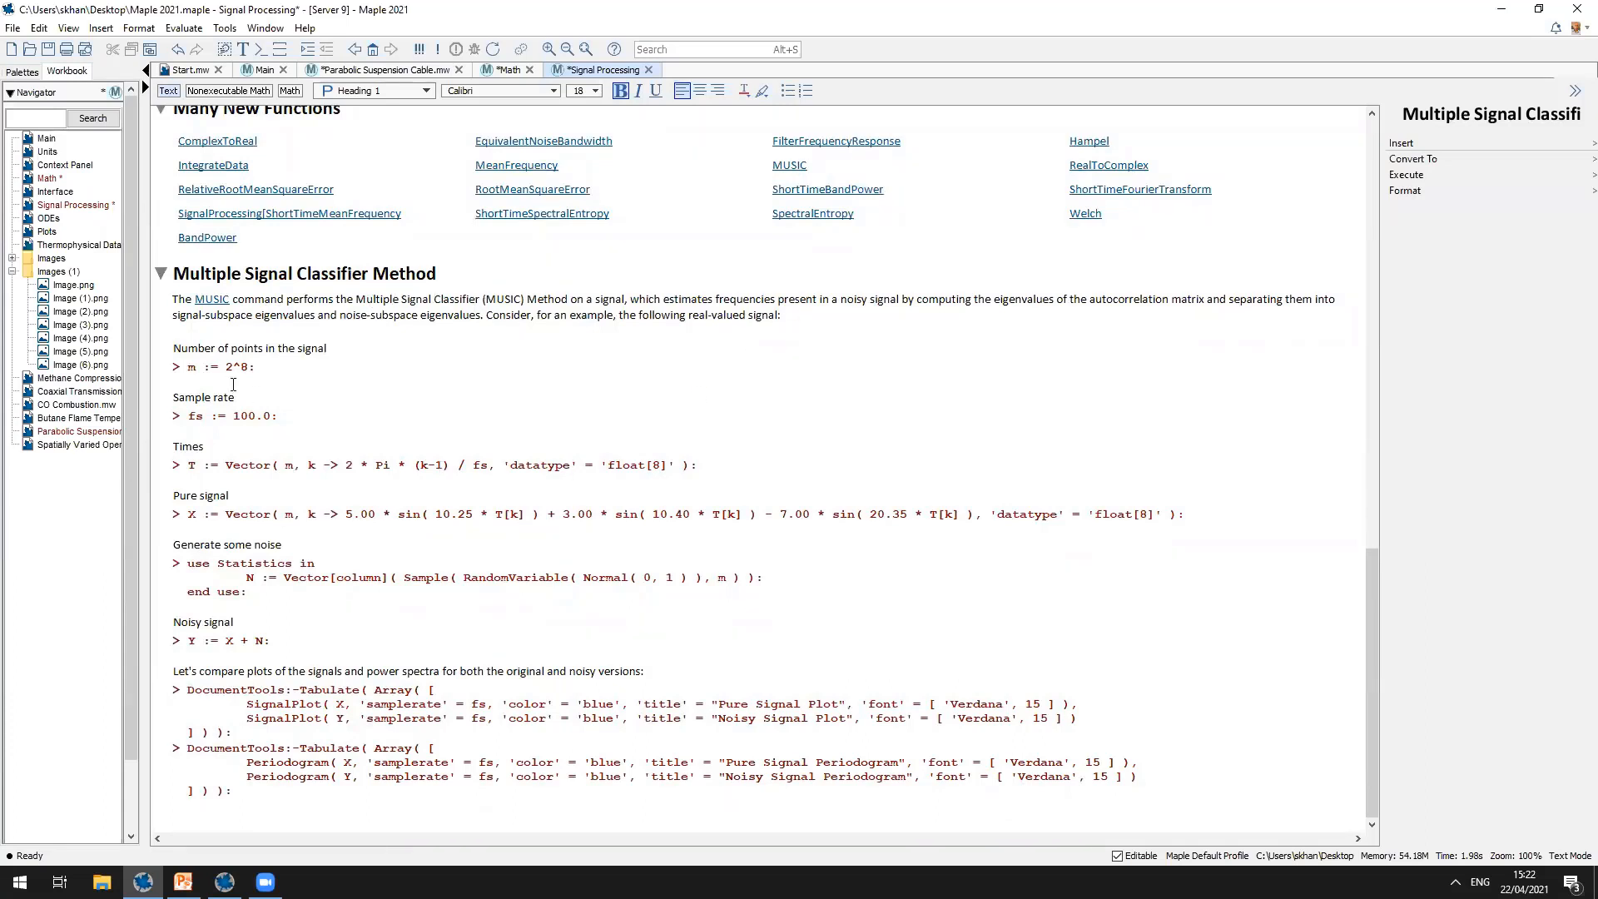
Step: Execute the Multiple Signal Classifier Method commands from m := 2^8 through the pure and noisy signal periodograms
left_click(286, 365)
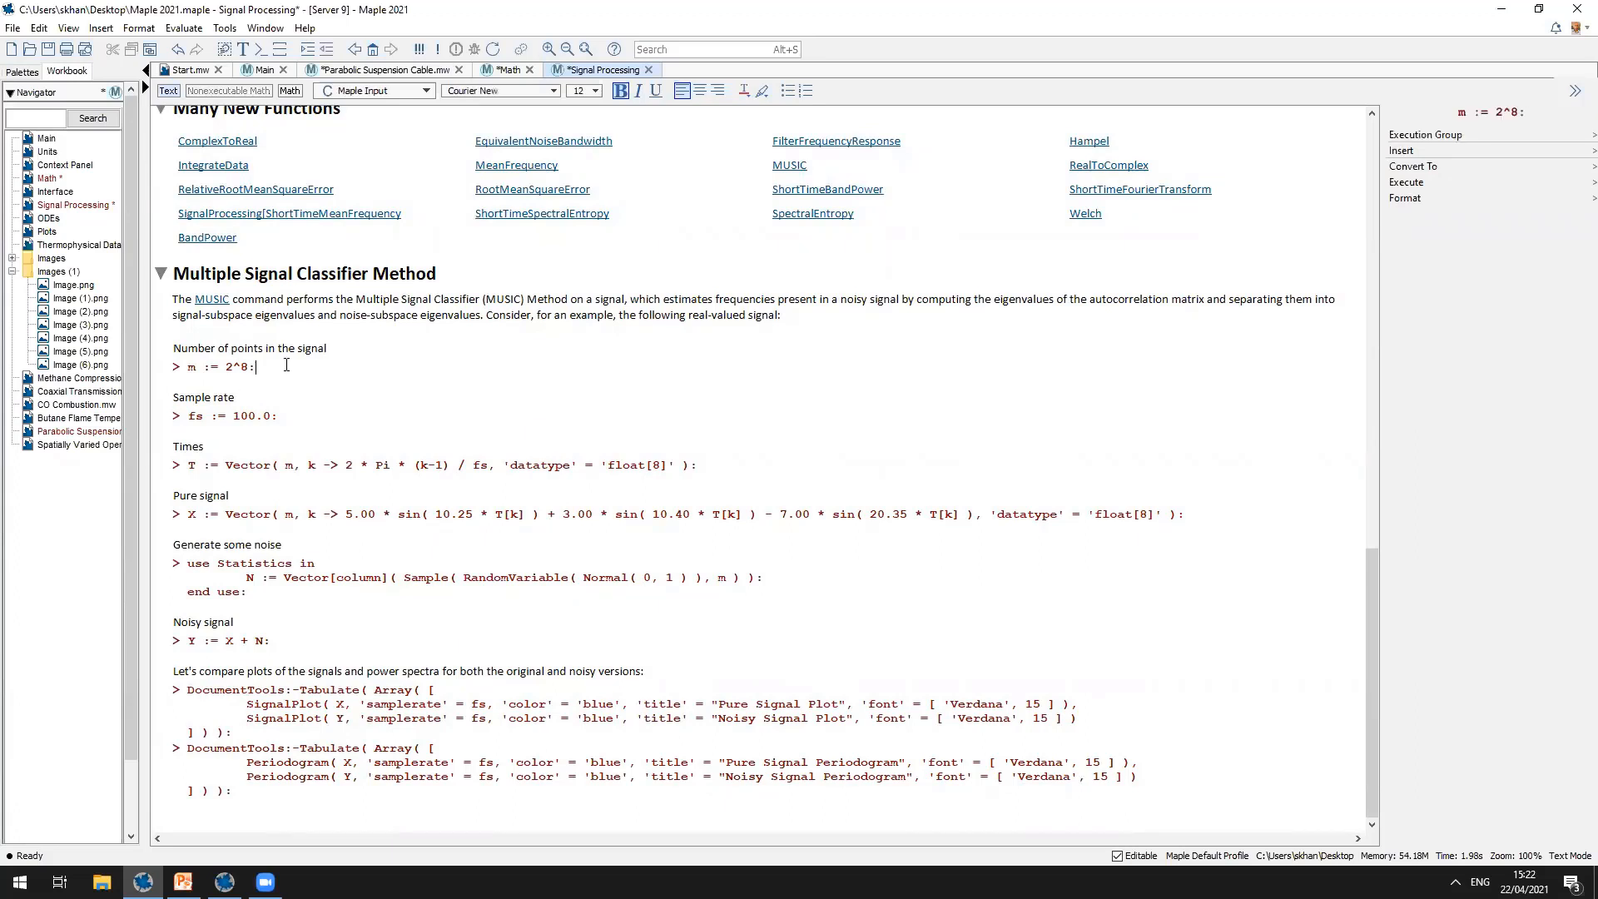
key("Return")
key("Return")
key("Return")
key("Return")
key("Return")
key("Return")
key("Return")
key("Return")
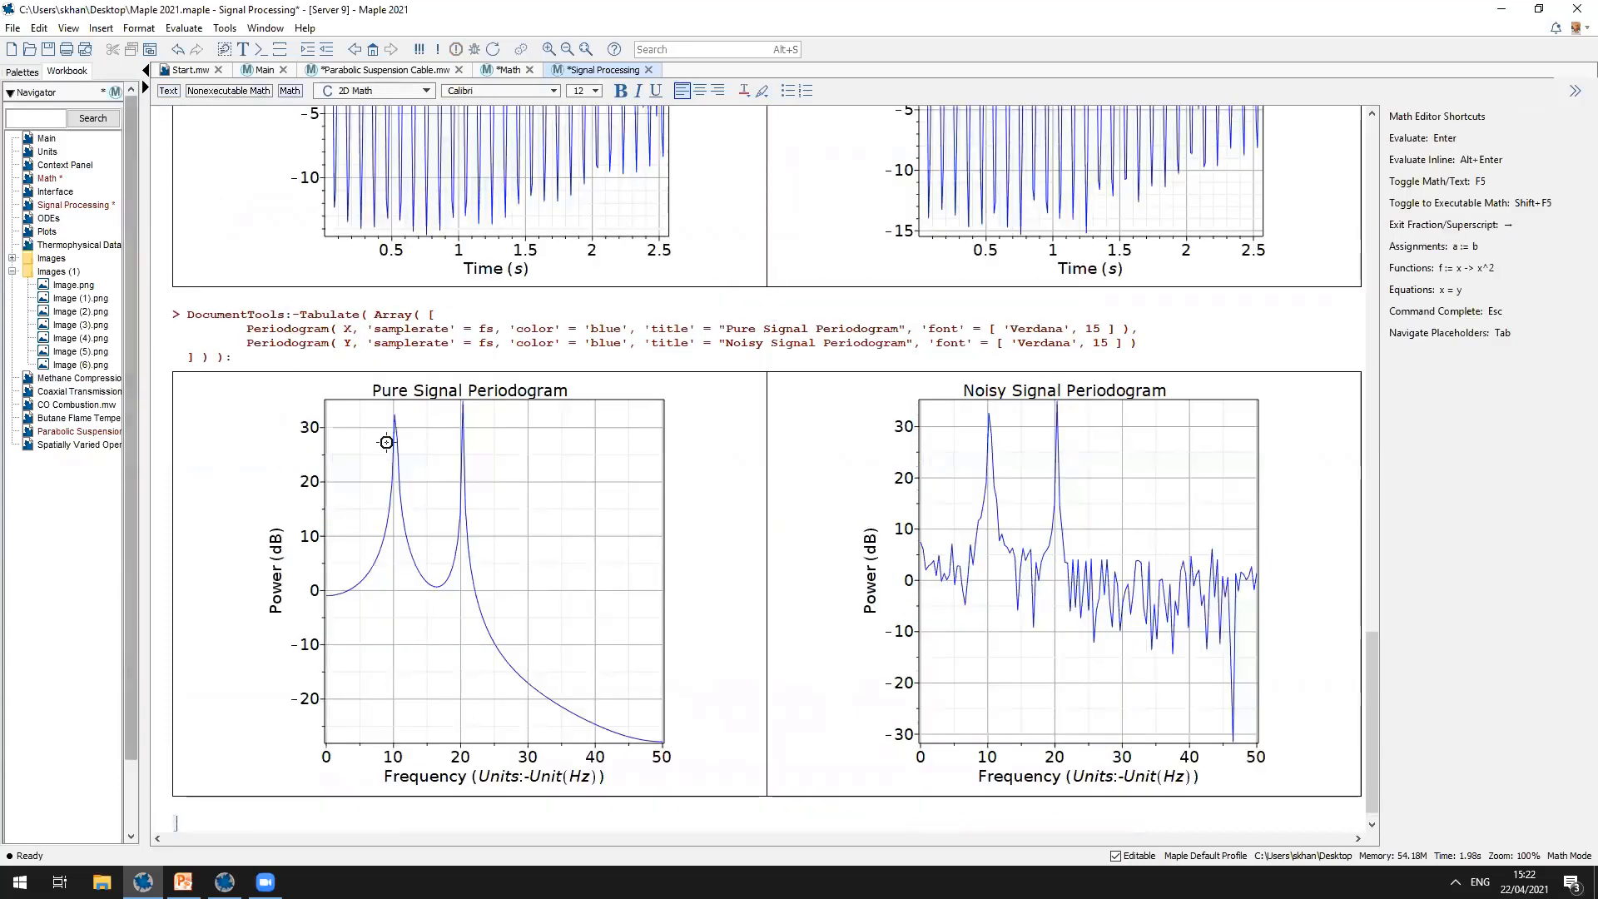
Step: Compare the pure and noisy signal plots and their periodograms
scroll(899, 450, "up", 1)
scroll(903, 456, "up", 2)
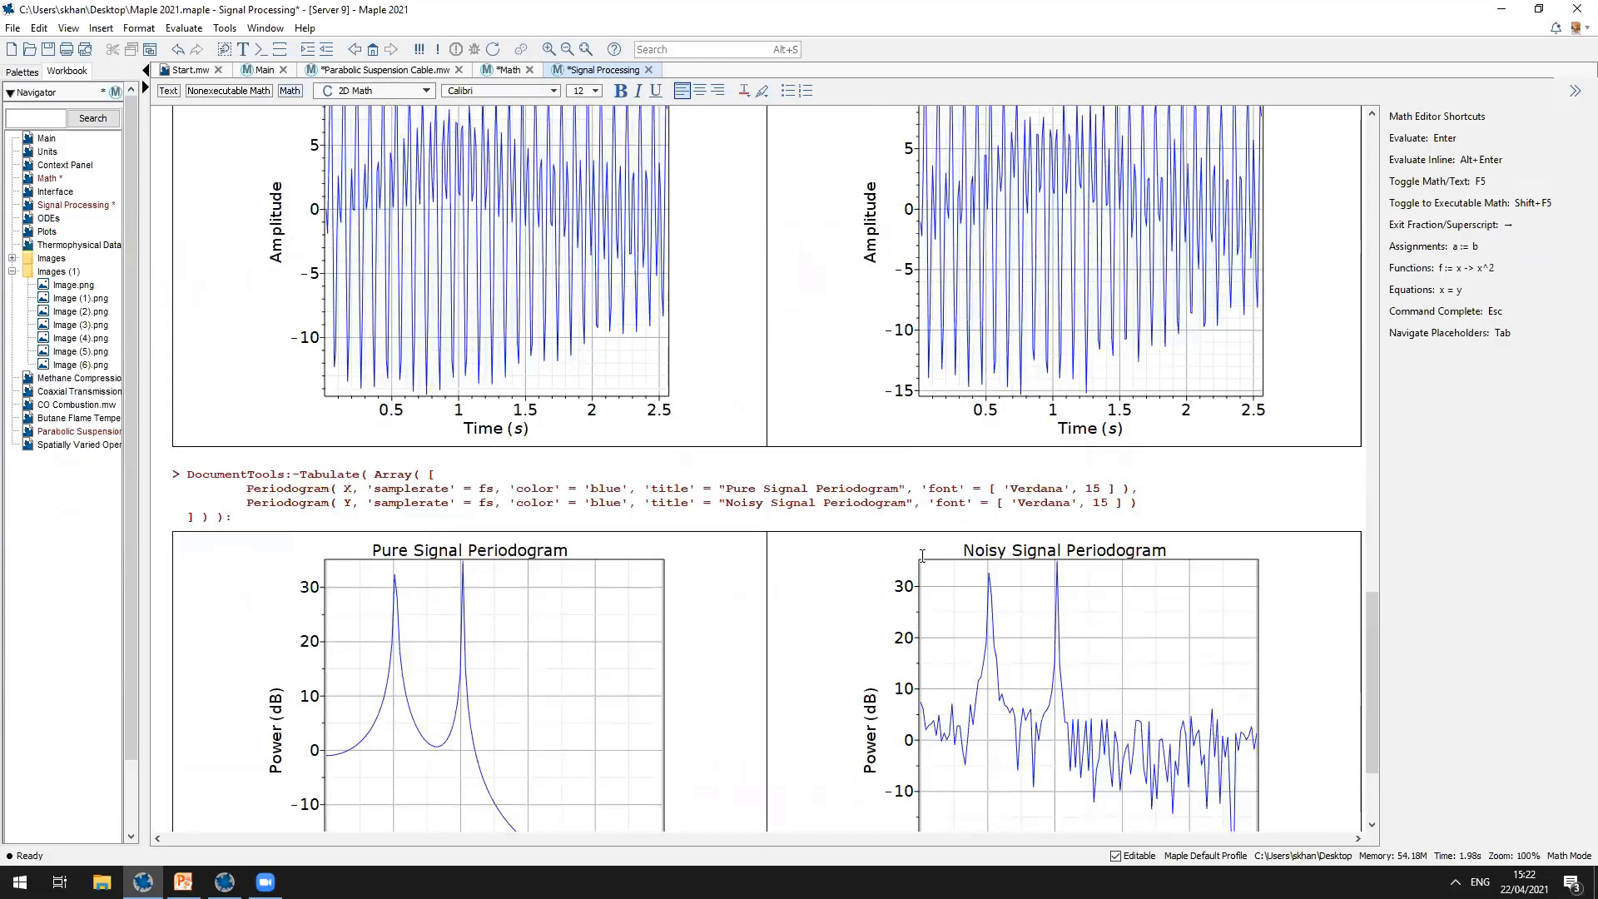
scroll(911, 565, "down", 3)
scroll(911, 565, "up", 2)
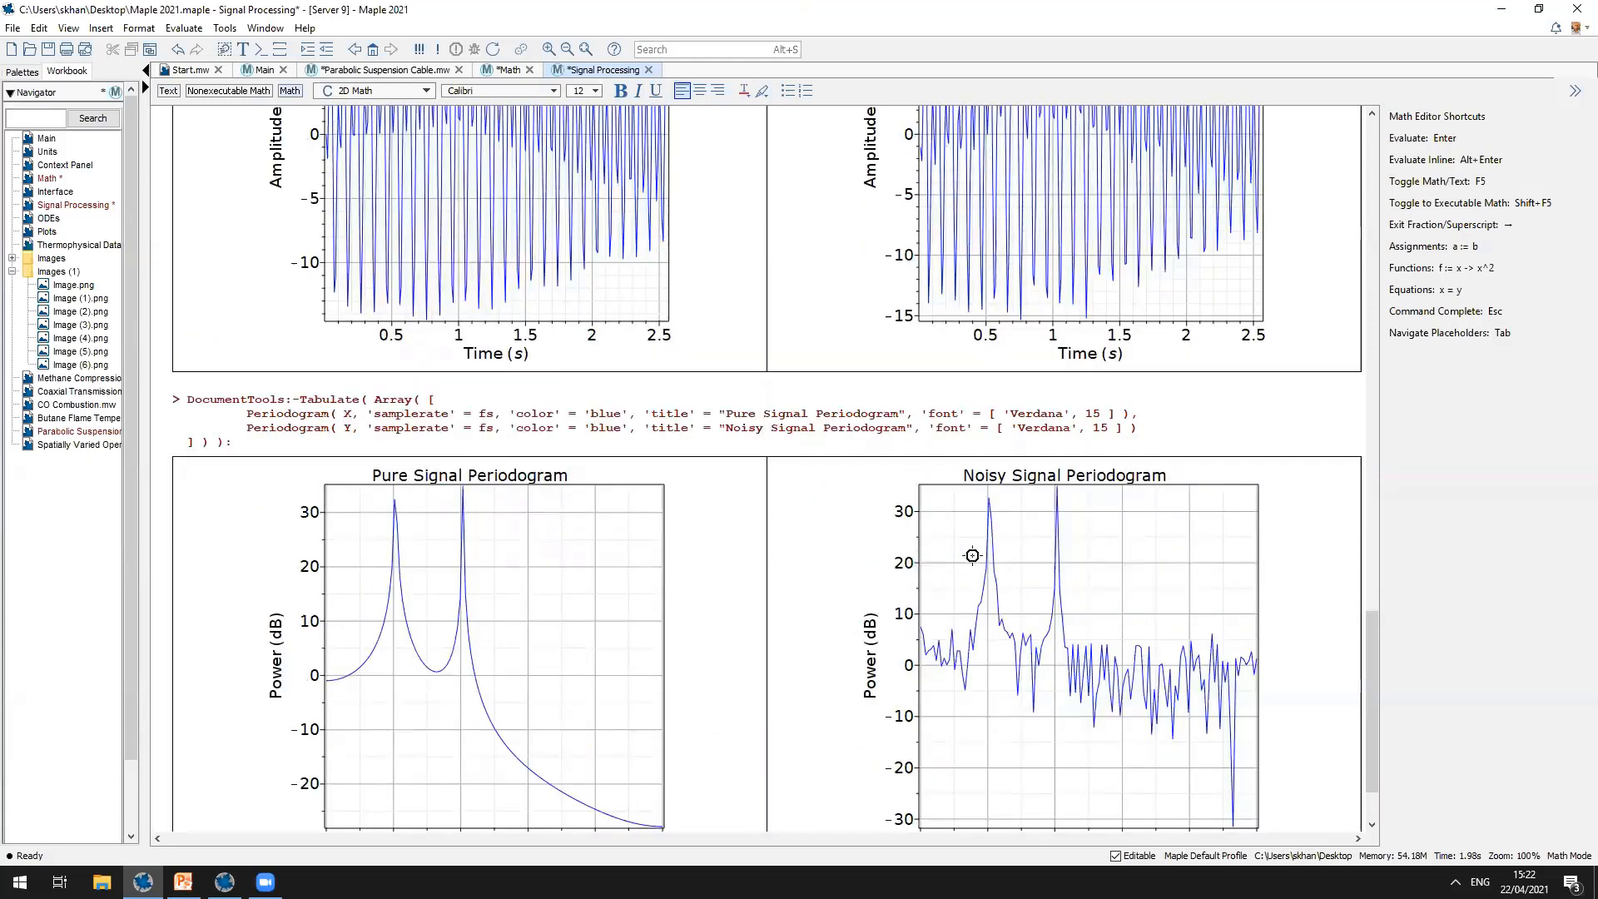
scroll(1081, 556, "up", 2)
scroll(1085, 549, "up", 1)
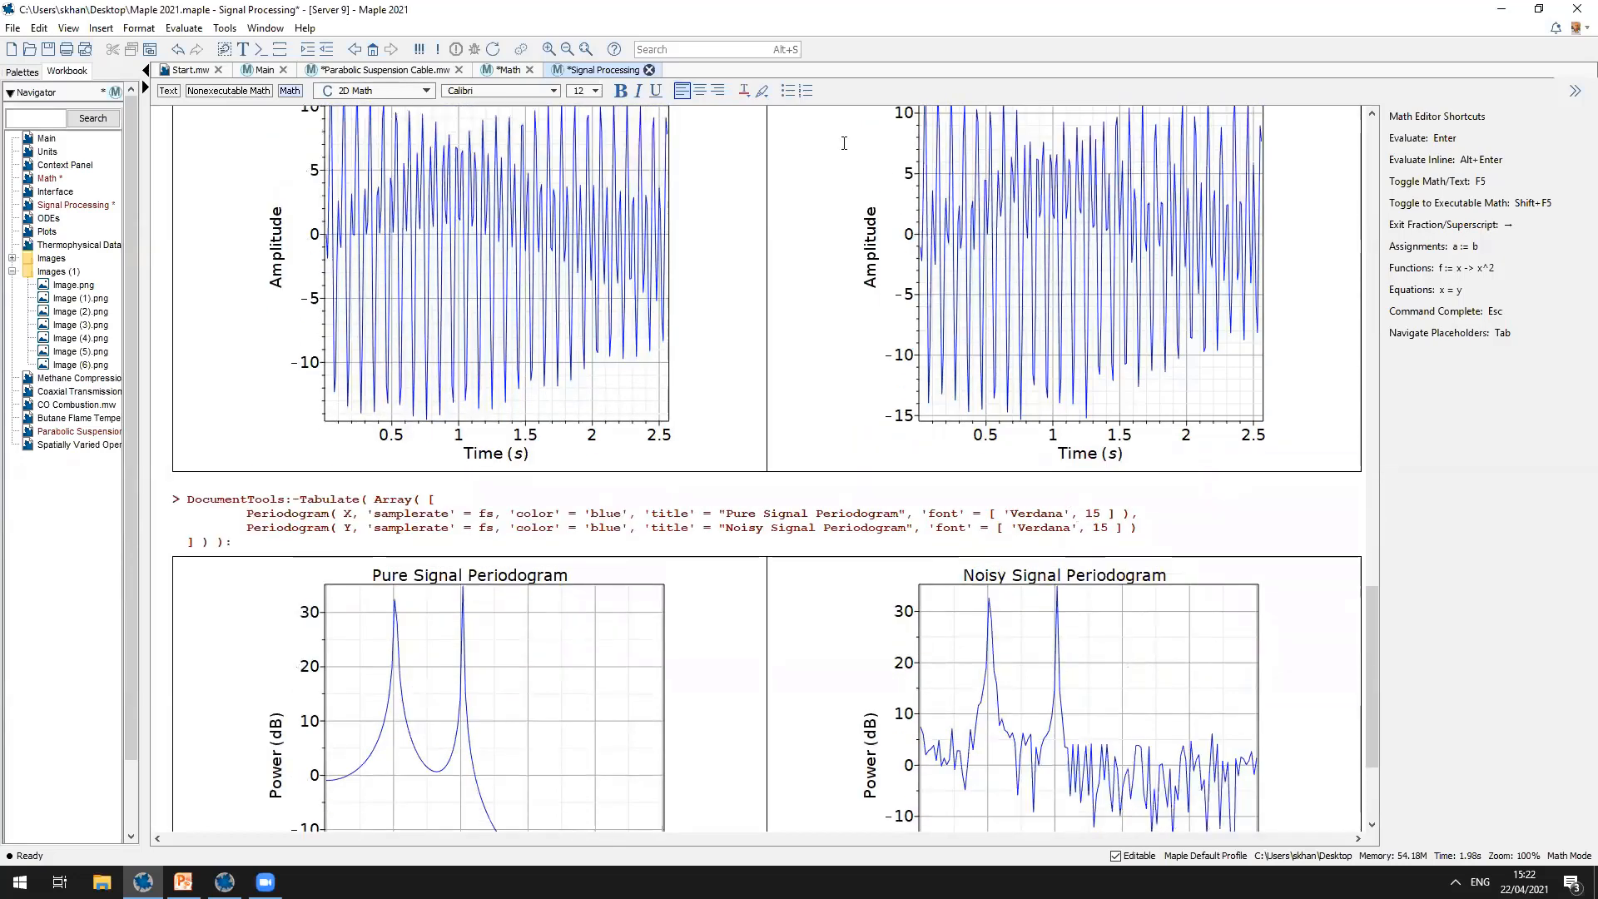
Step: Close the Signal Processing worksheet without saving and open the Thermophysical Data worksheet from the What's New page
left_click(648, 70)
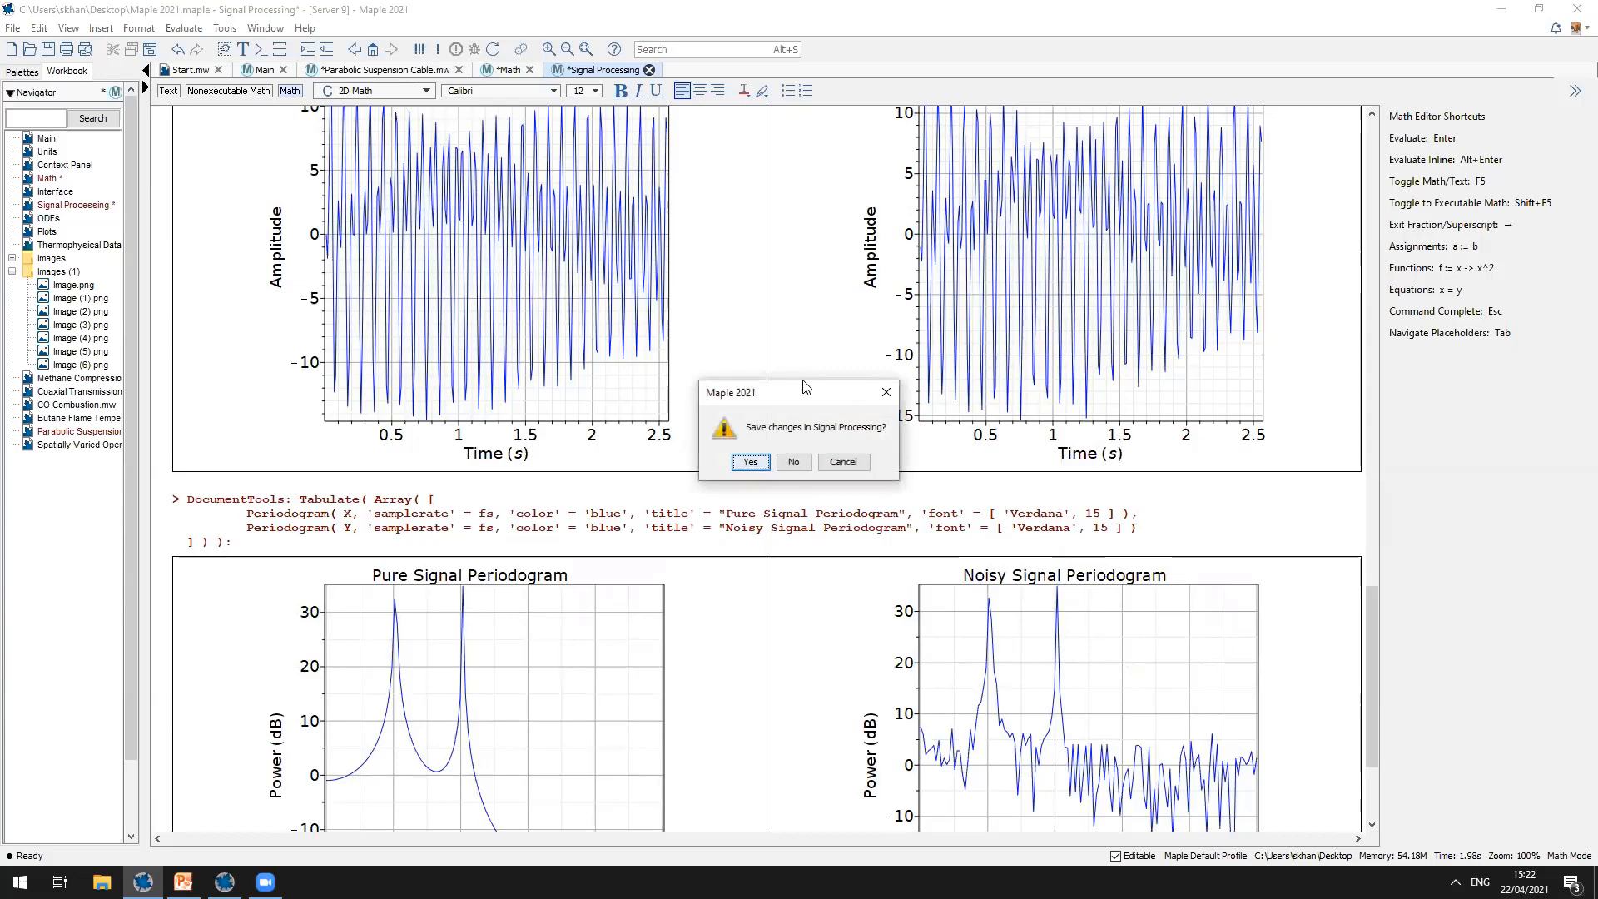
left_click(788, 456)
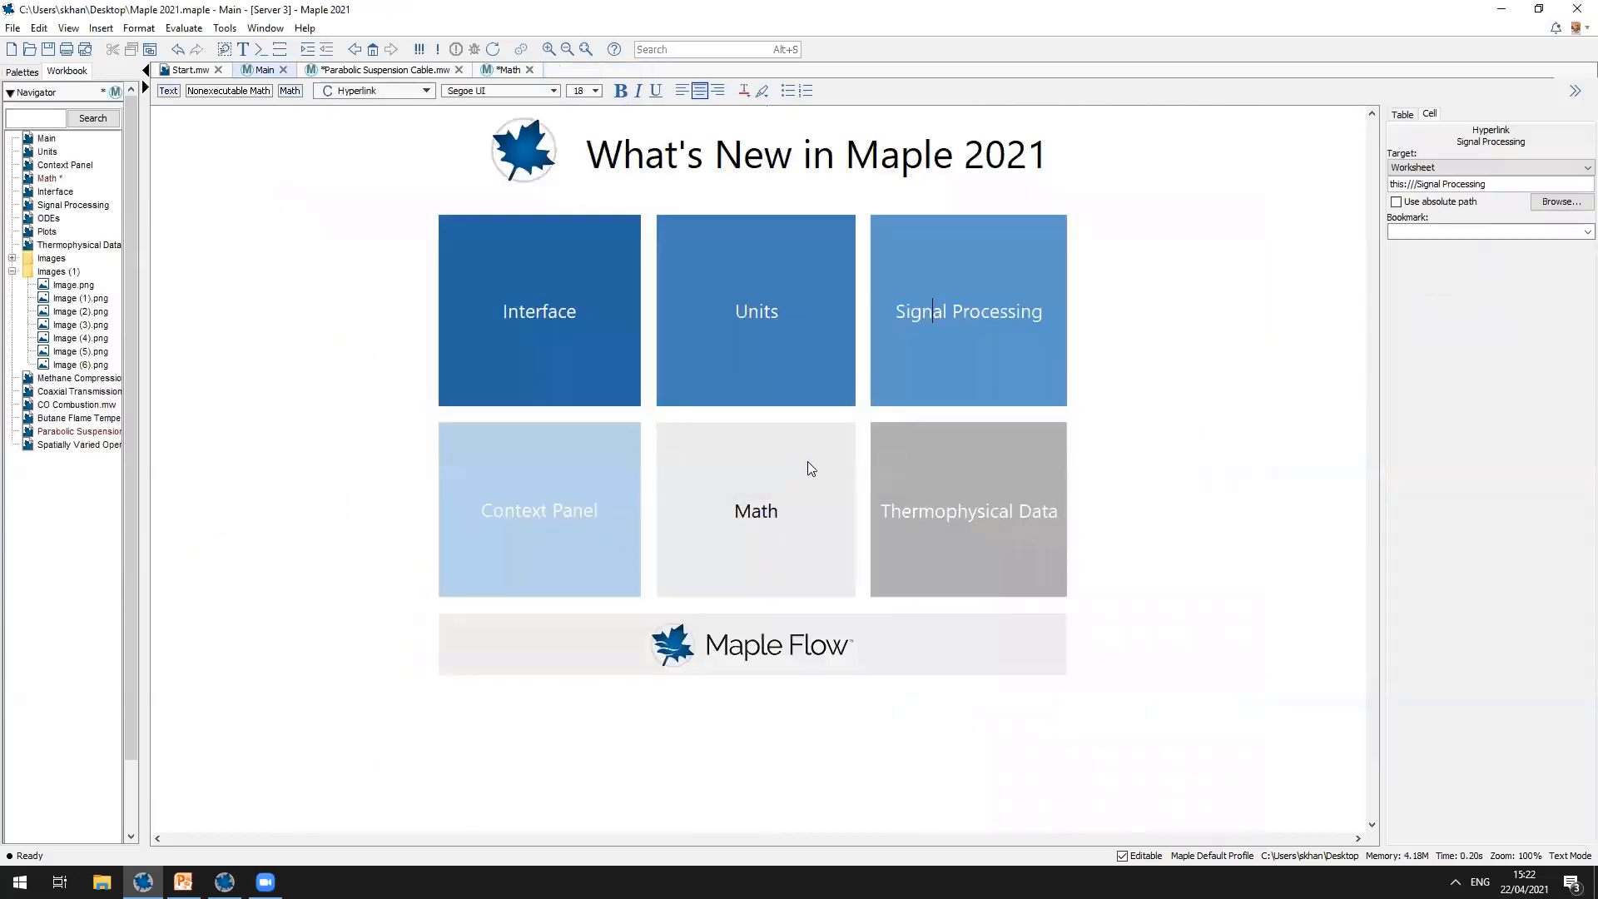
left_click(925, 521)
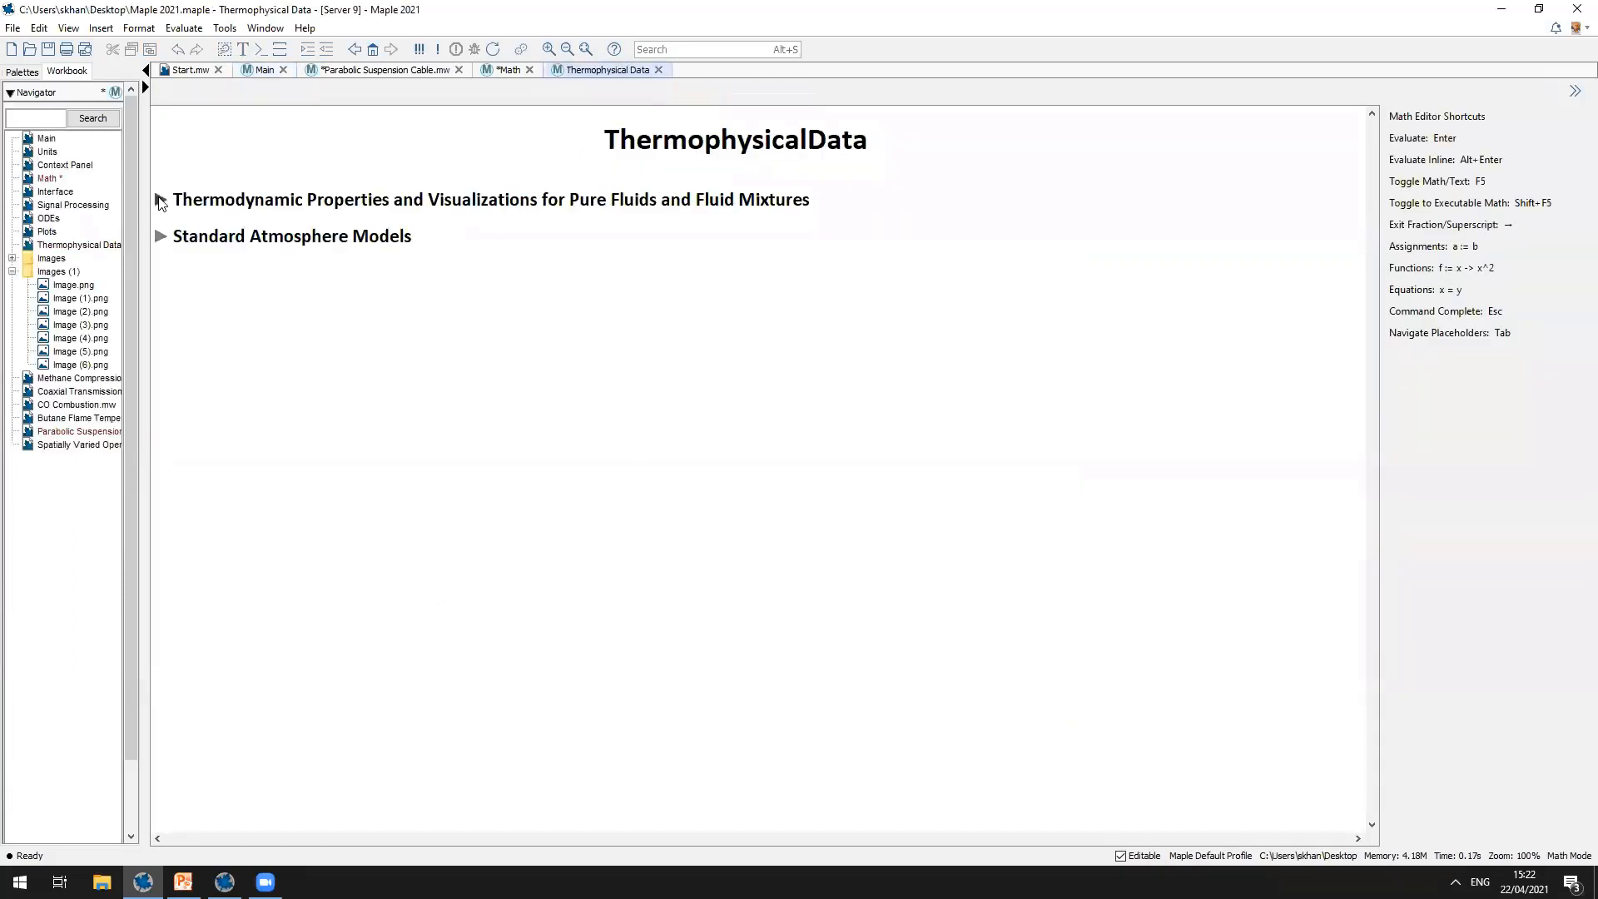
Step: Expand the Thermodynamic Properties and Visualizations section and execute the ThermophysicalData package load and the ethanol enthalpy Property command
left_click(161, 200)
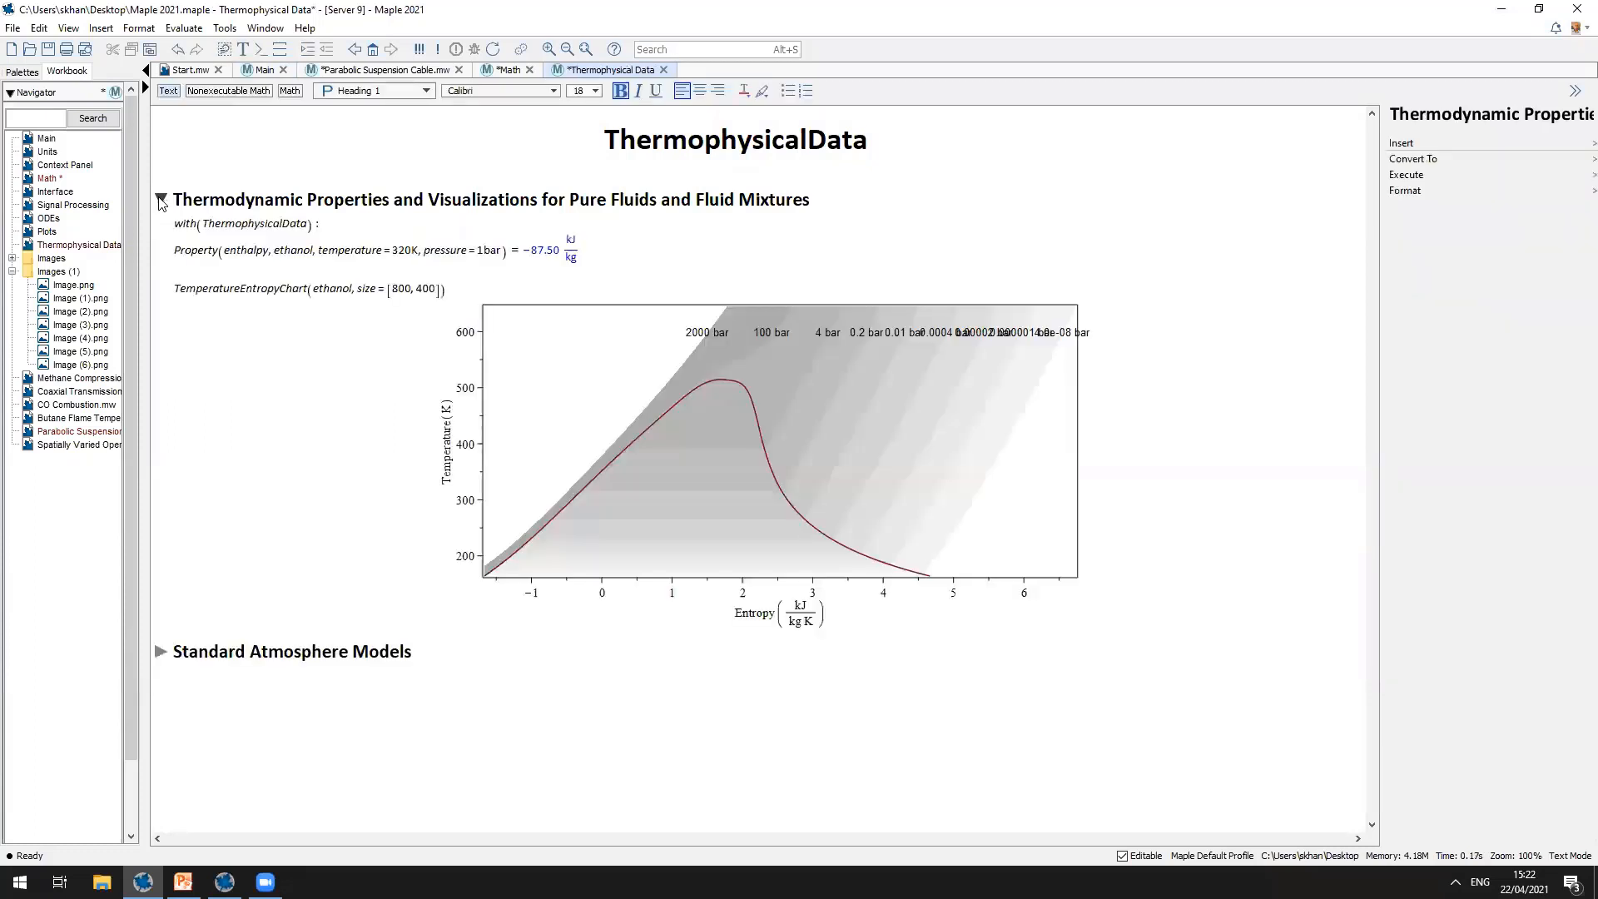
left_click(277, 225)
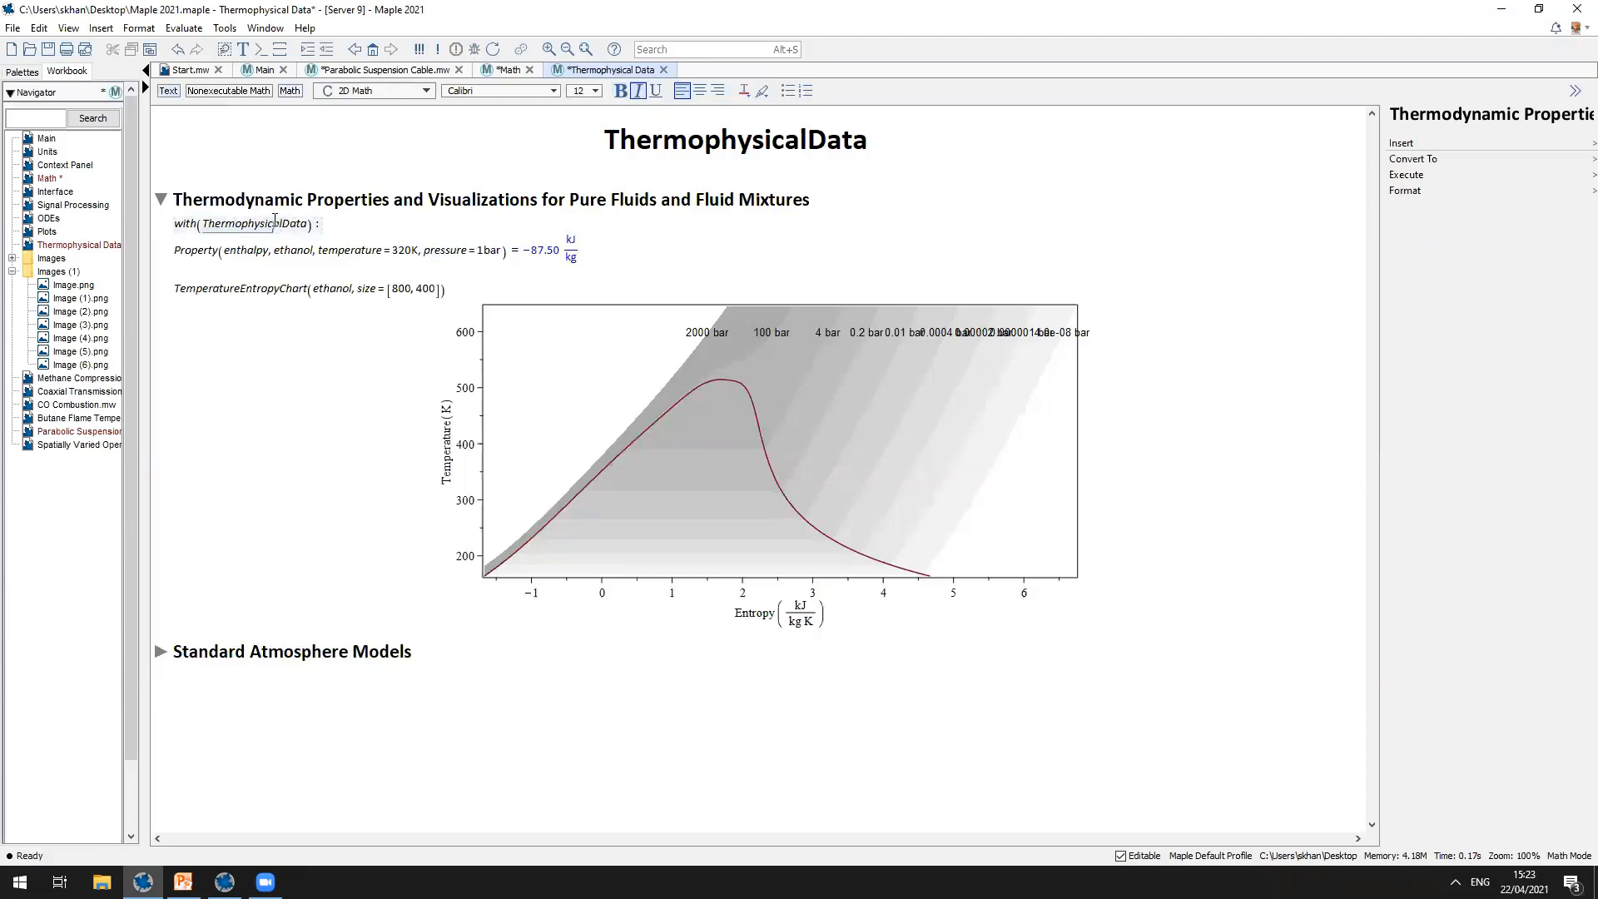
key("Return")
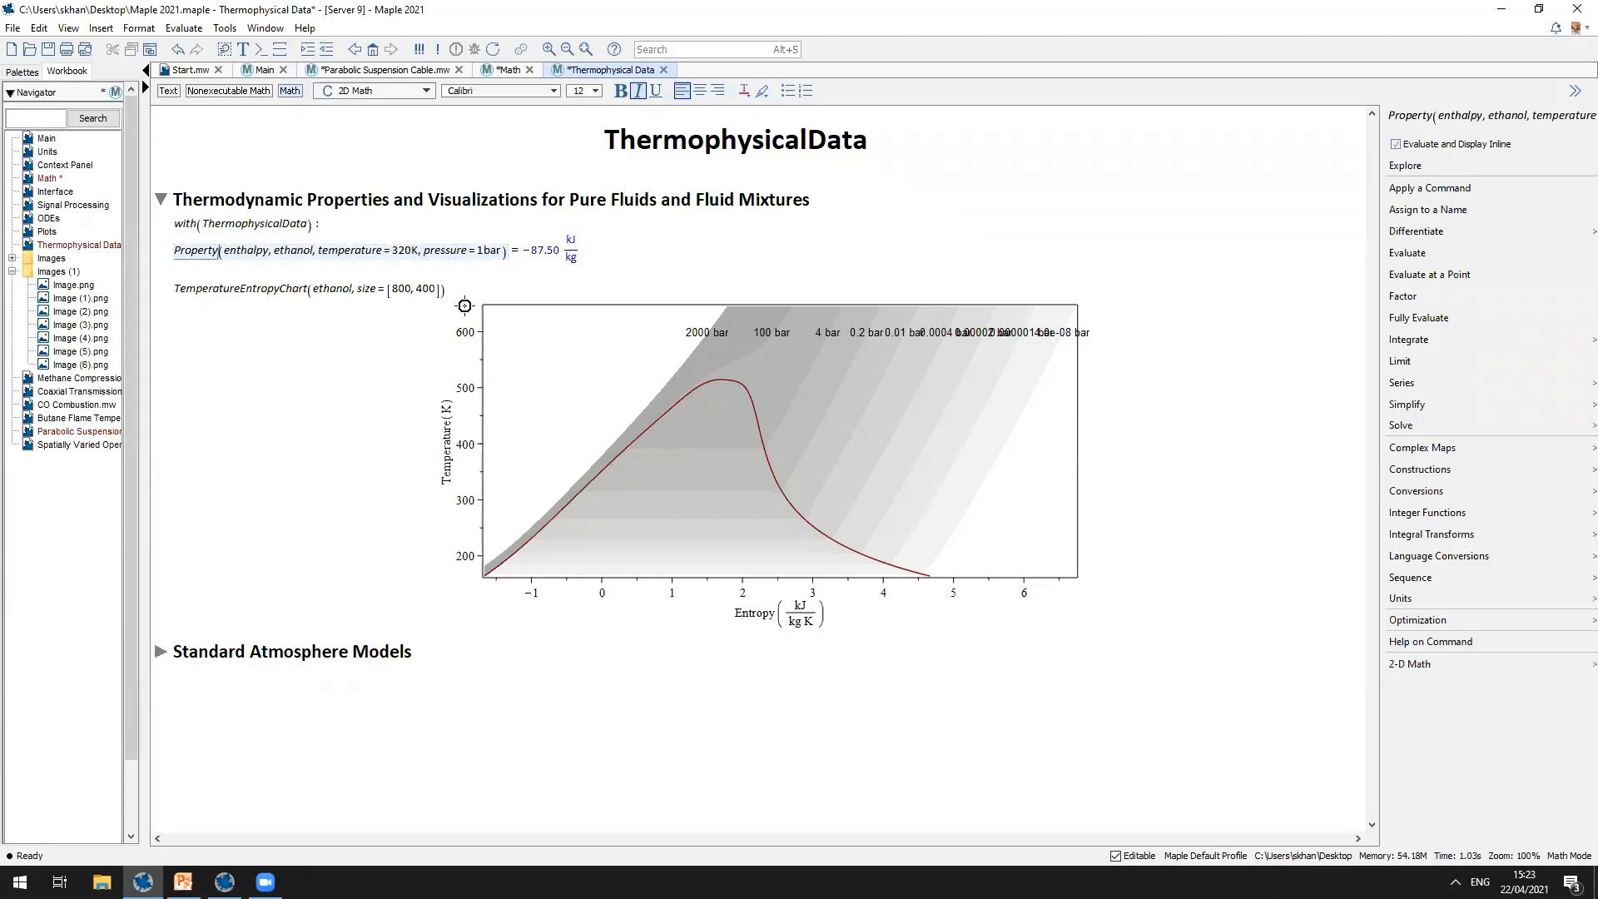
key("Return")
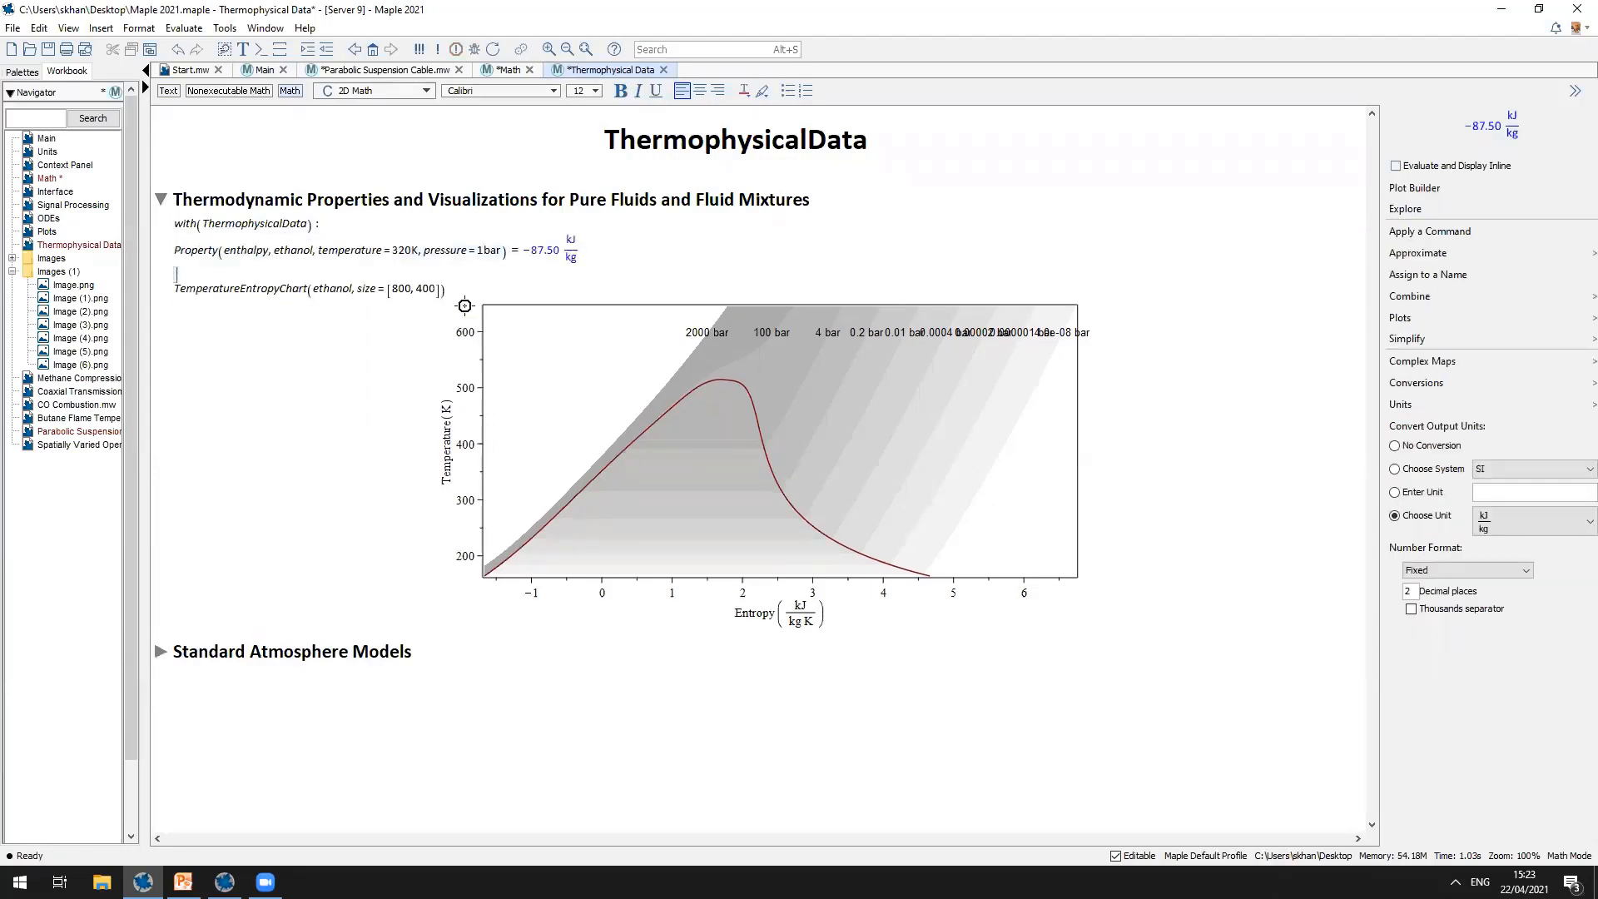
key("Down")
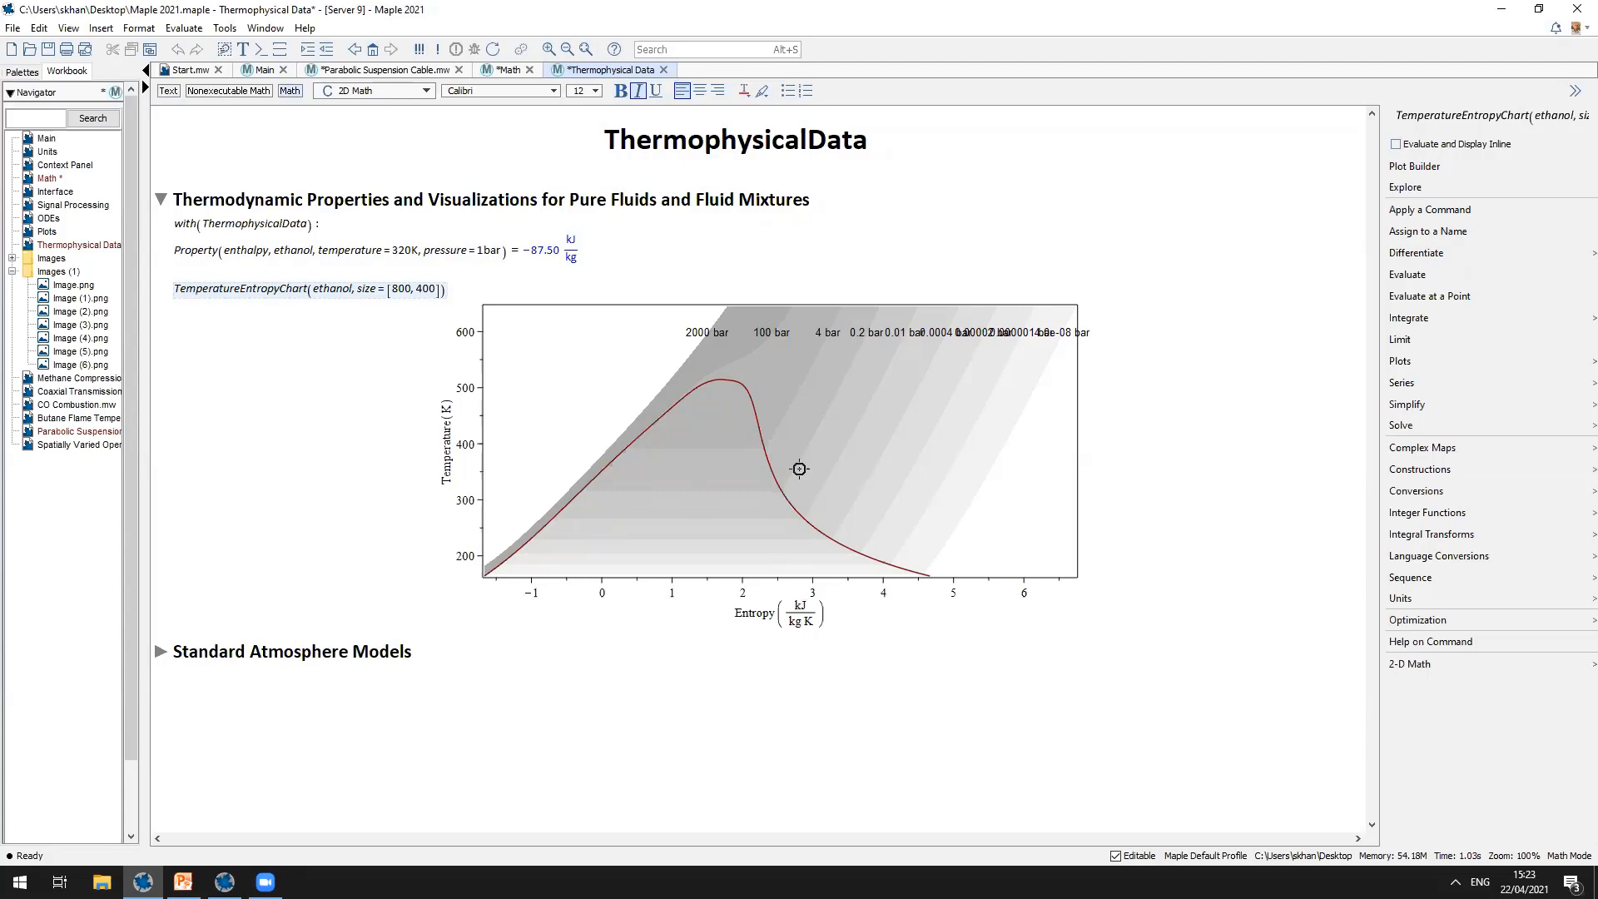
Step: Expand the Standard Atmosphere Models section, evaluate the Atmosphere command at 3000 m and inspect its output values
left_click(162, 652)
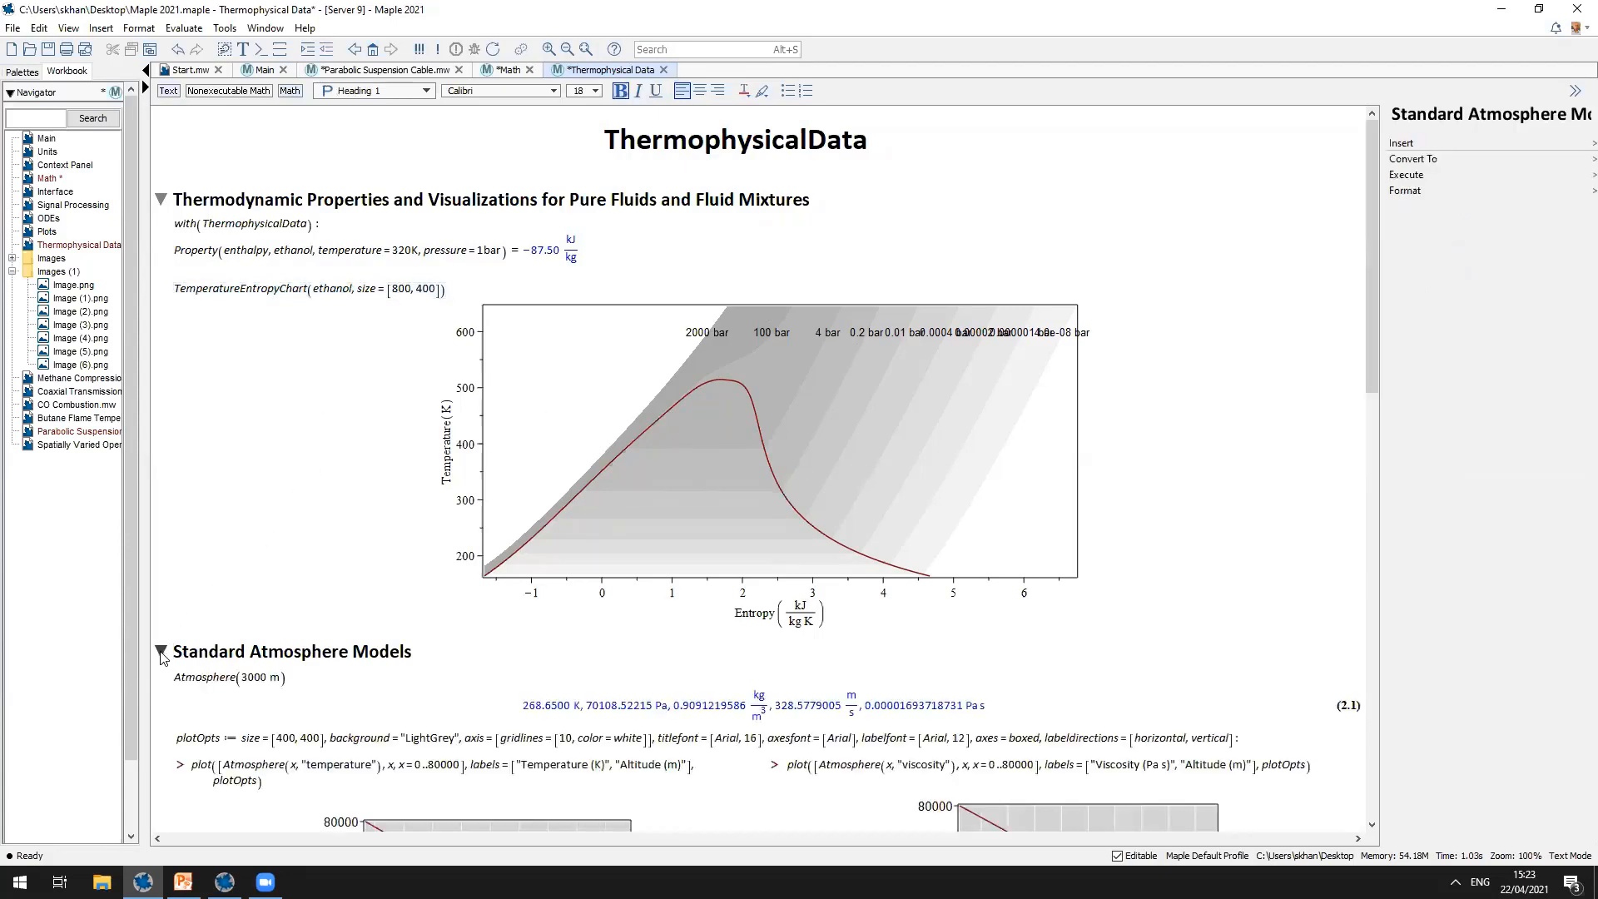
scroll(461, 646, "down", 6)
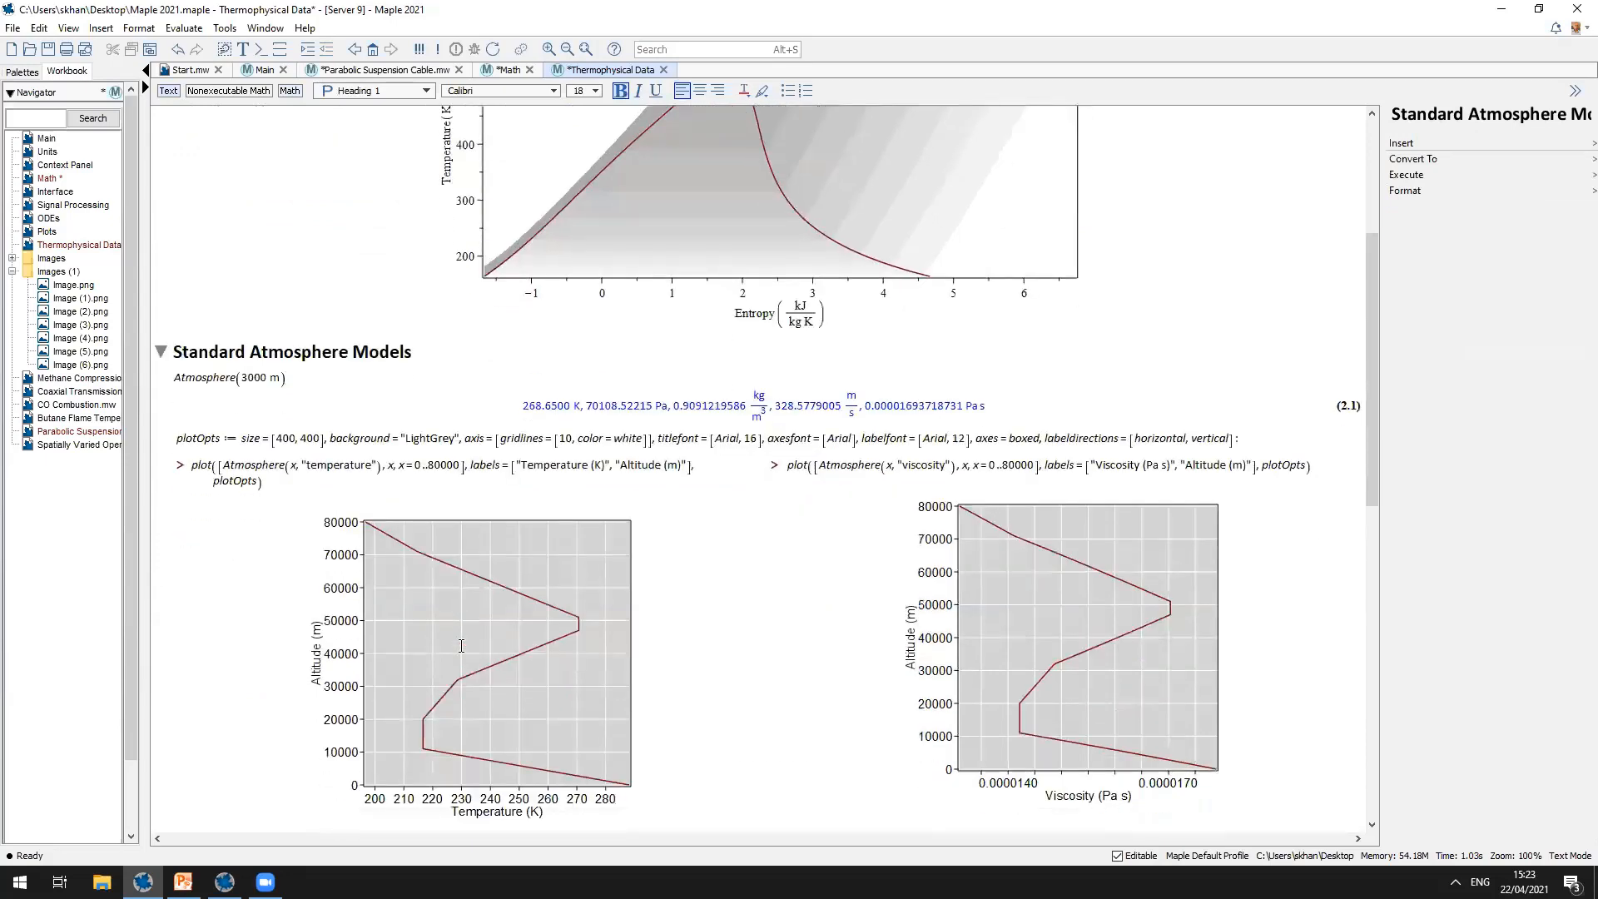
left_click(271, 381)
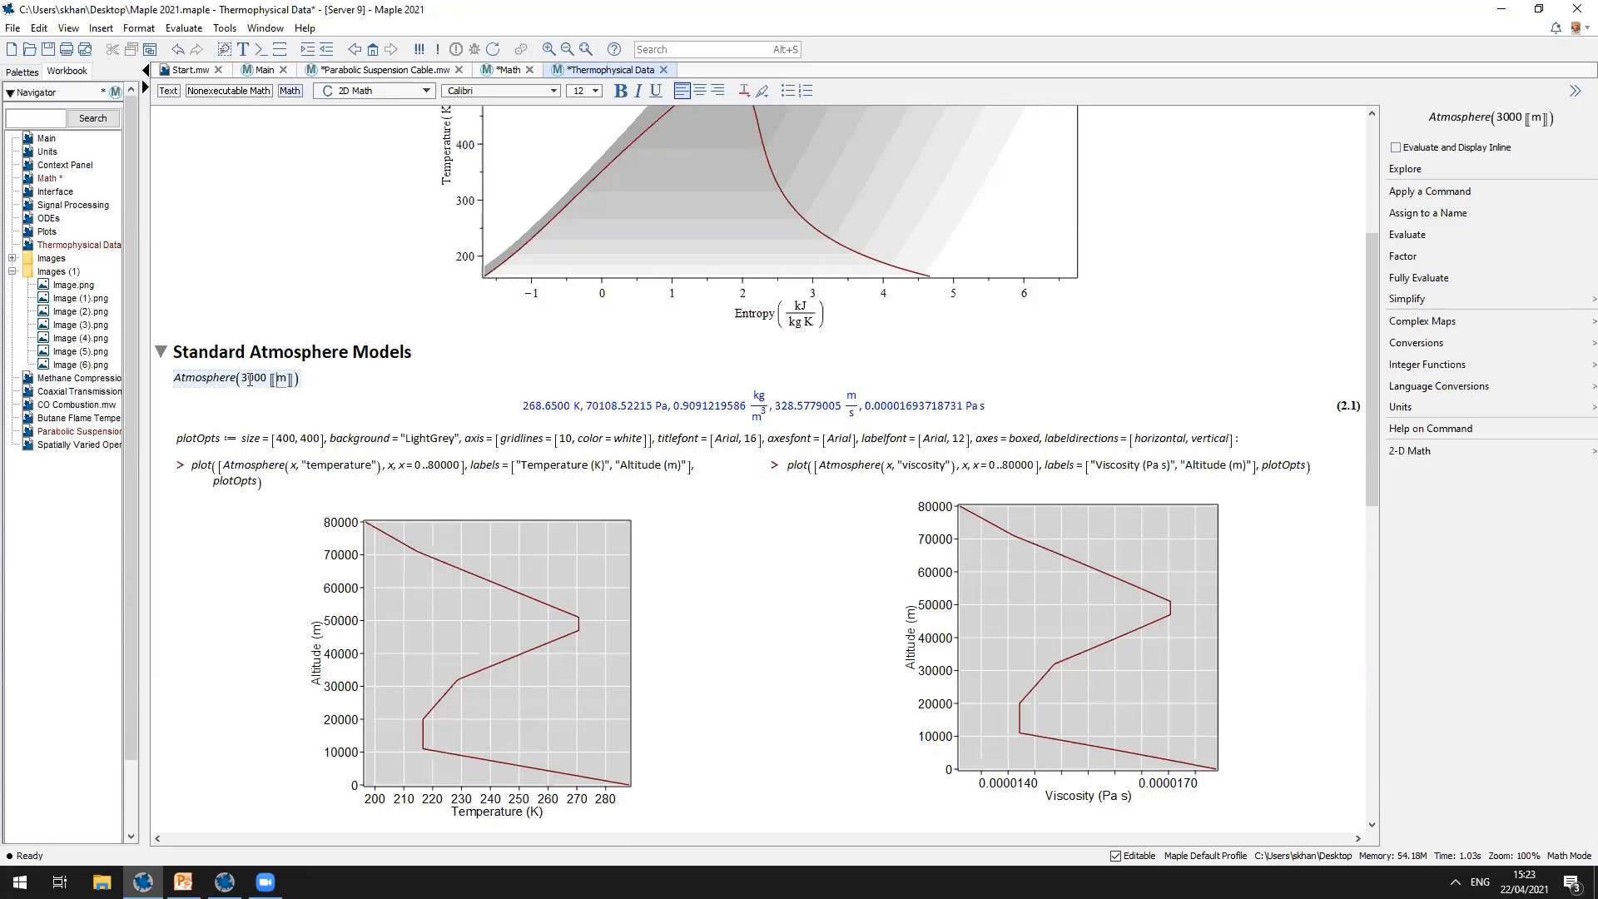
left_click(249, 379)
scroll(700, 412, "down", 3)
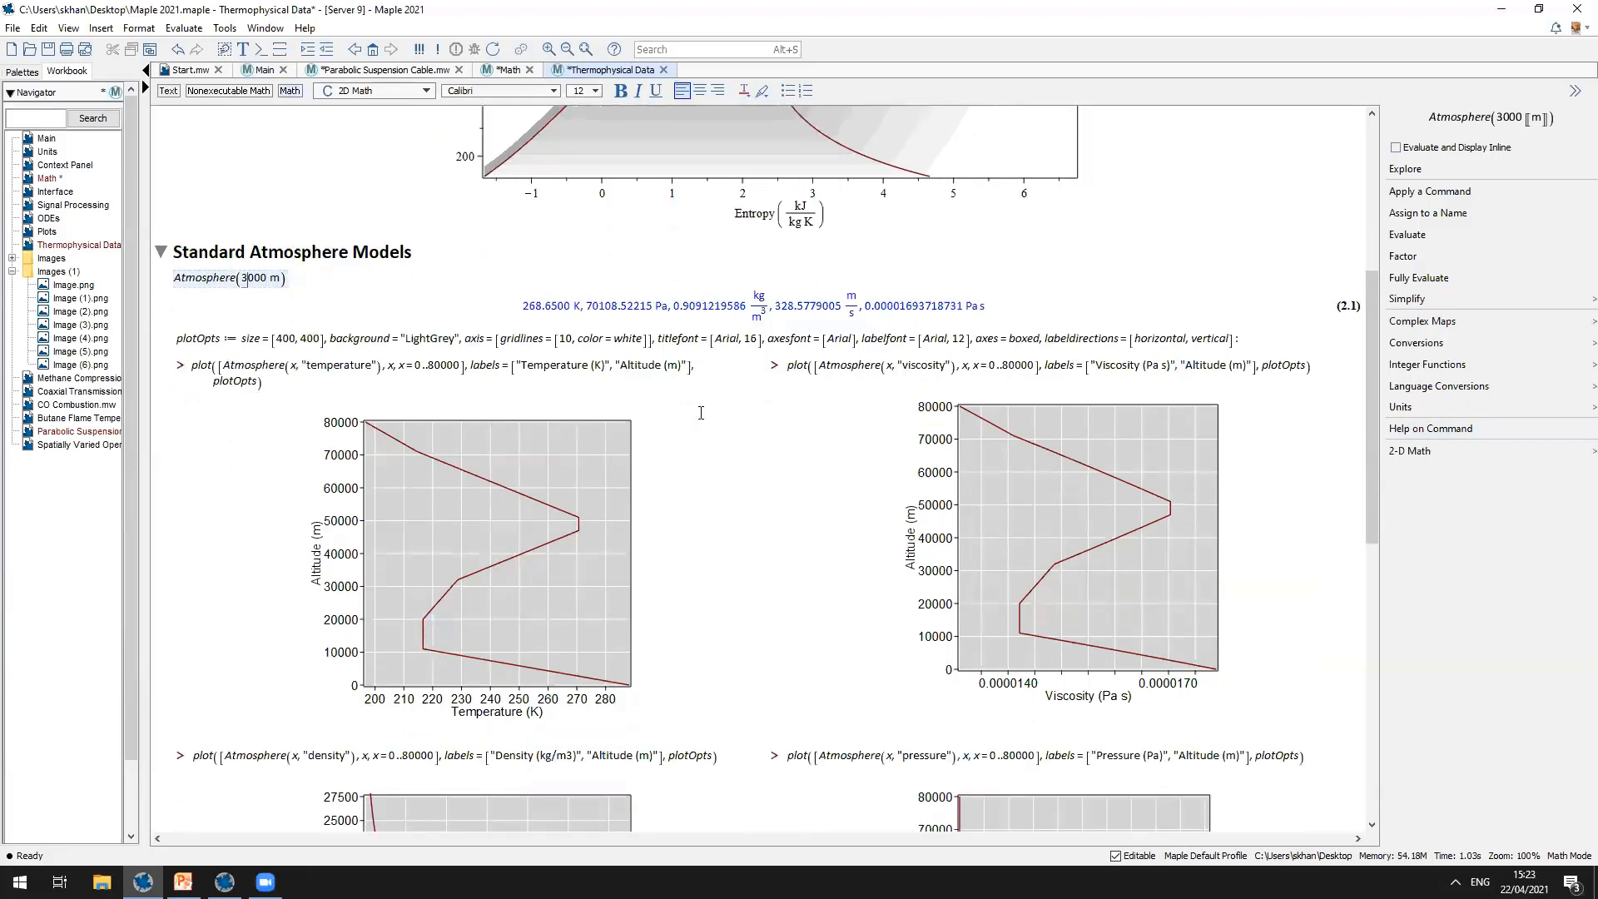
scroll(760, 413, "down", 1)
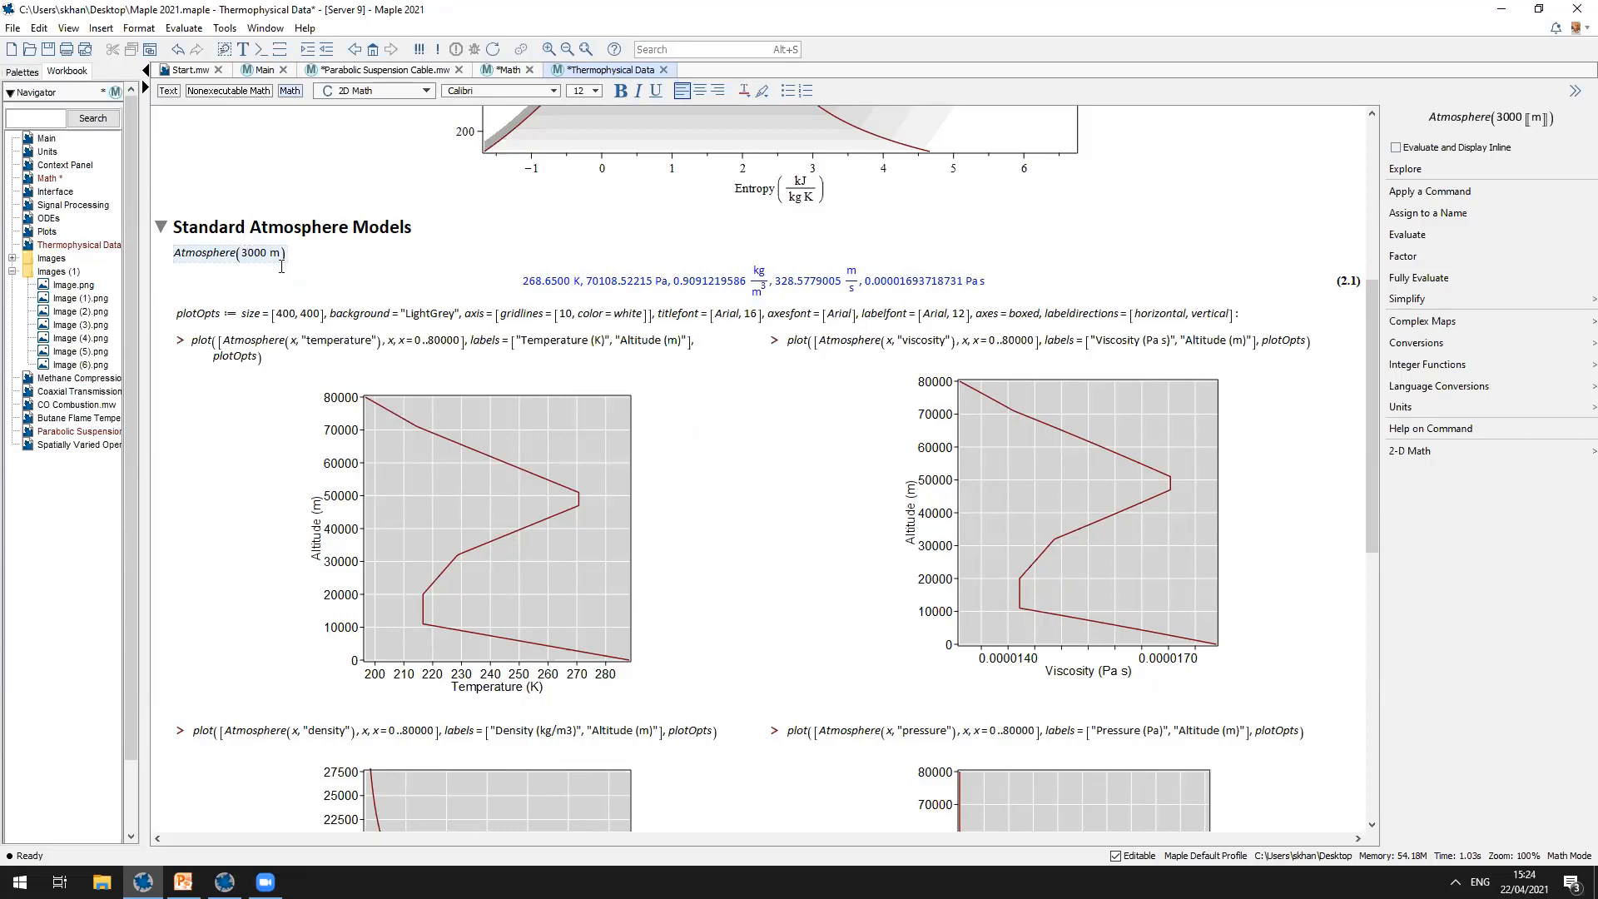
key("Return")
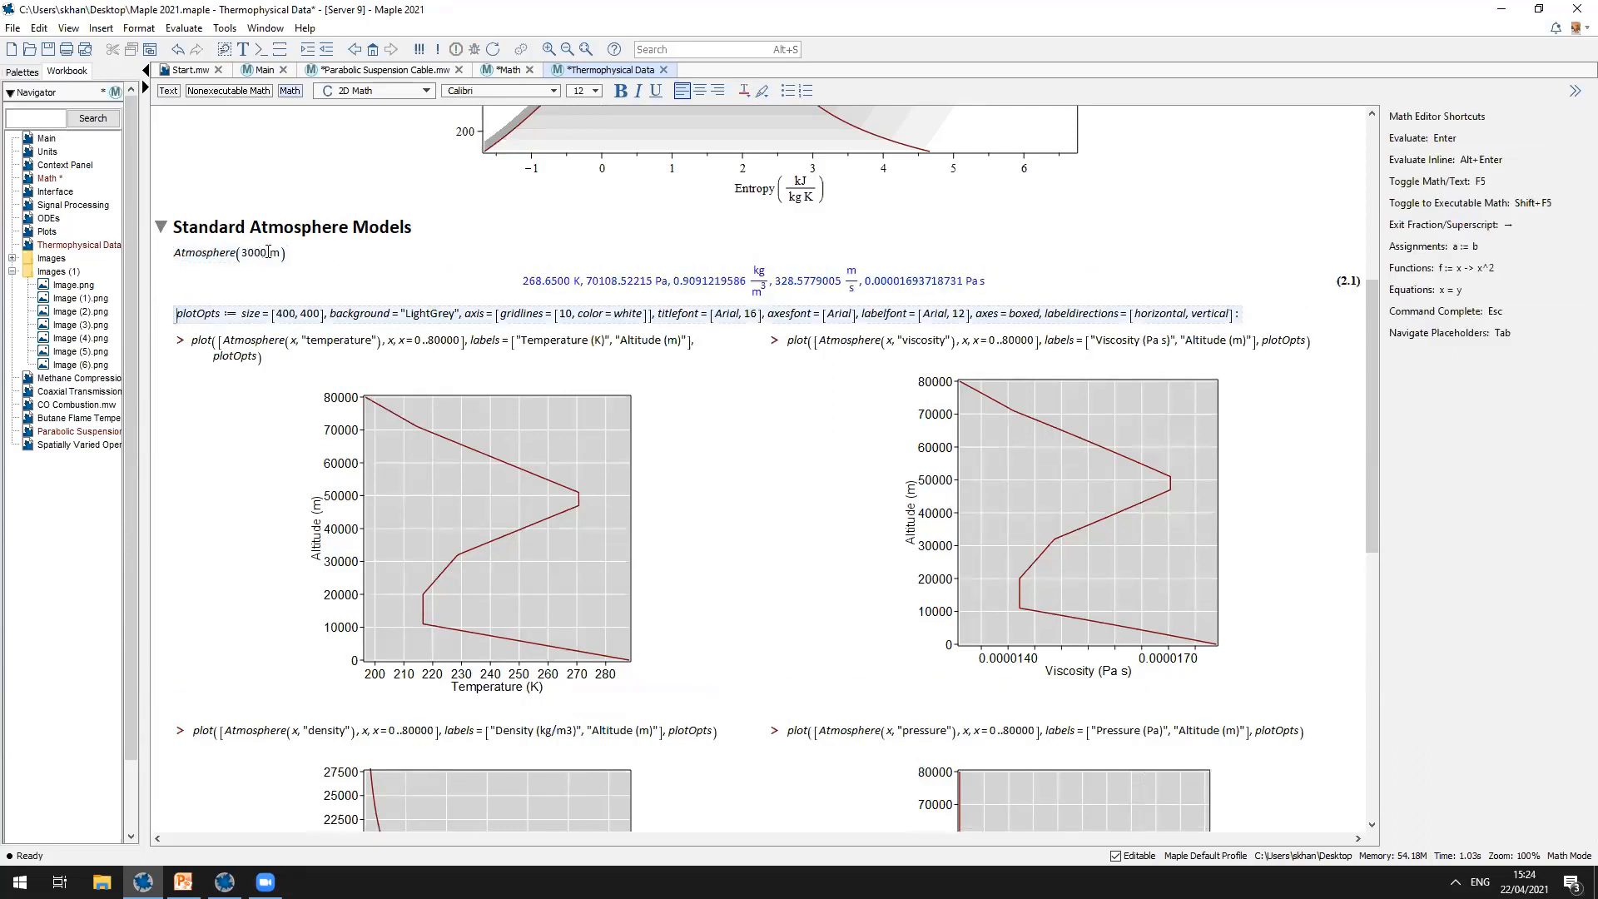
double_click(519, 285)
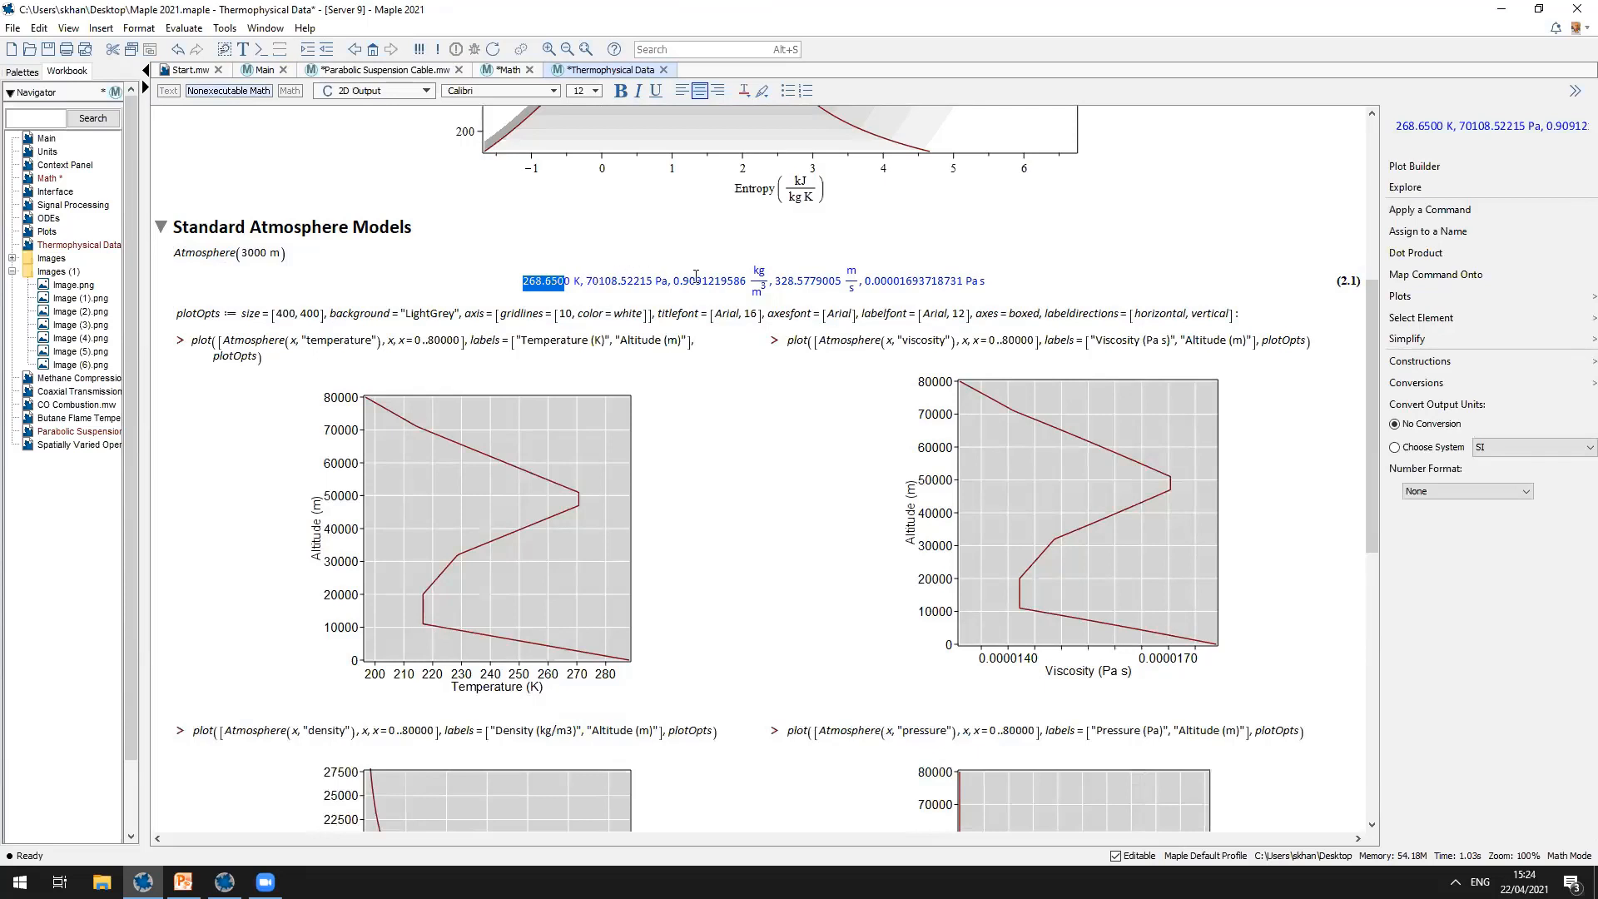
left_click_drag(771, 281, 828, 280)
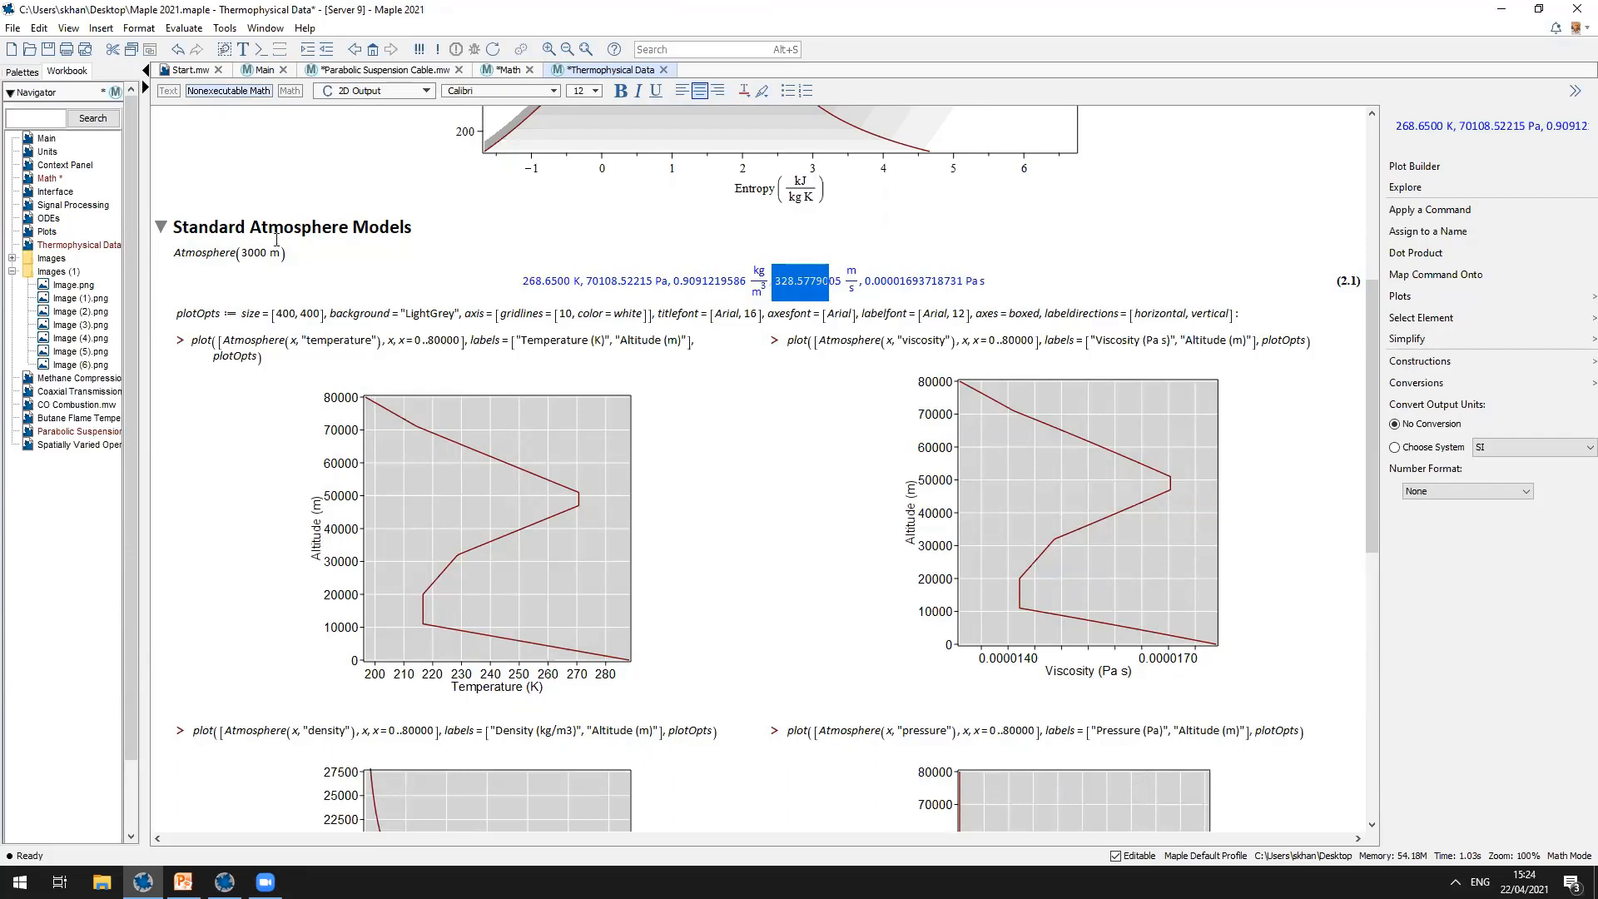
Step: Set the altitude in the Atmosphere command to 10 km and re-evaluate it
left_click(246, 252)
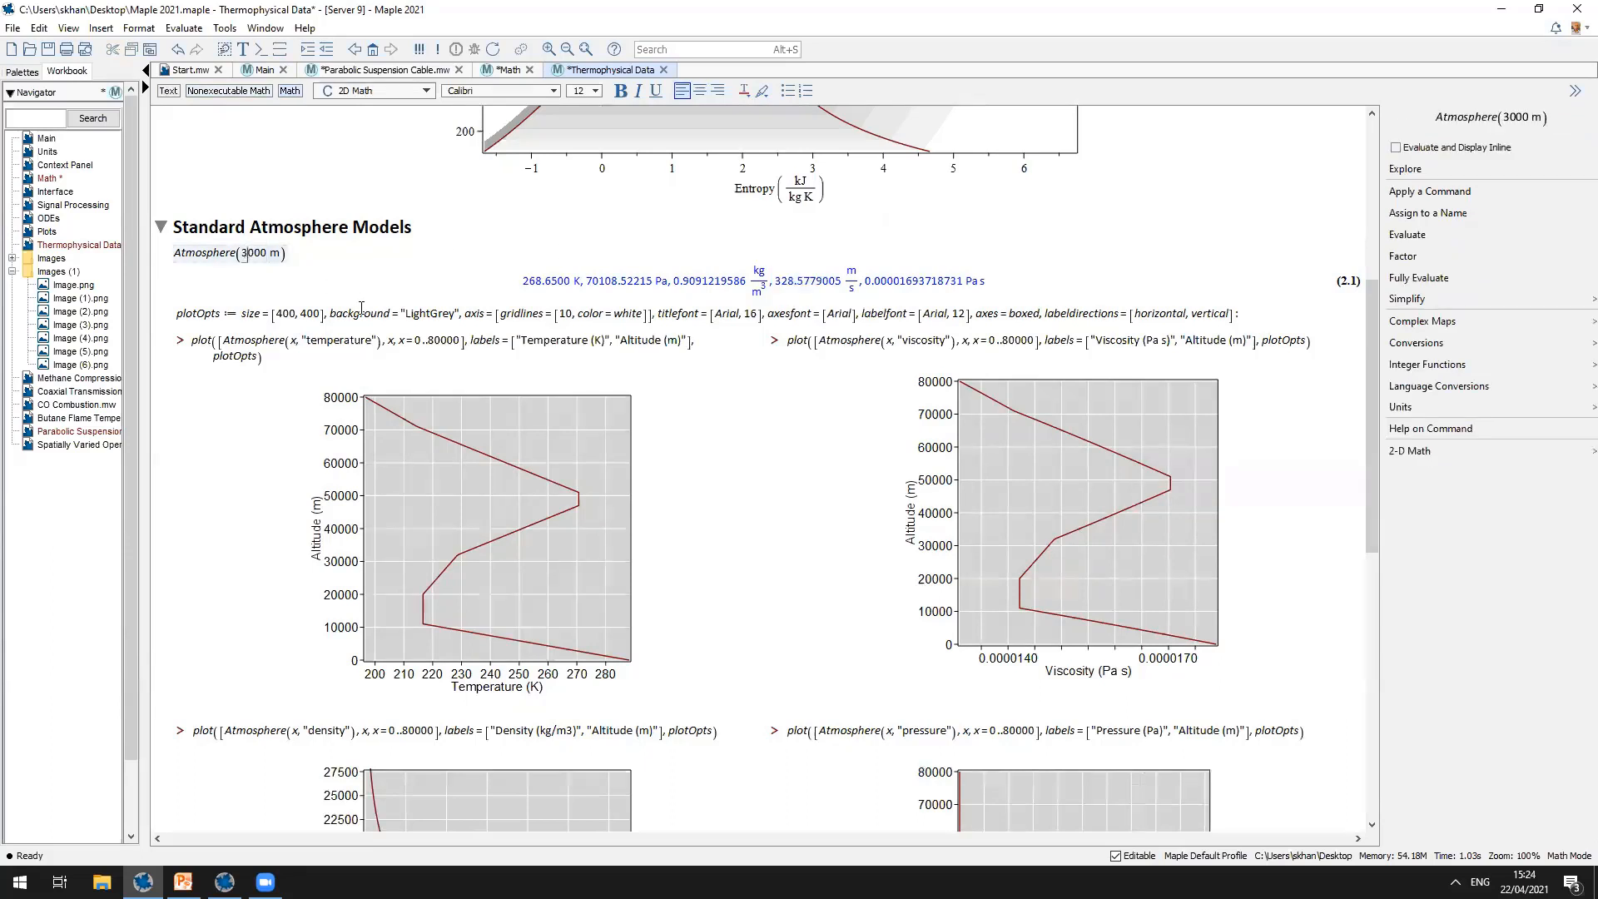
key("Right")
key("Right")
key("Right")
key("BackSpace")
key("BackSpace")
key("BackSpace")
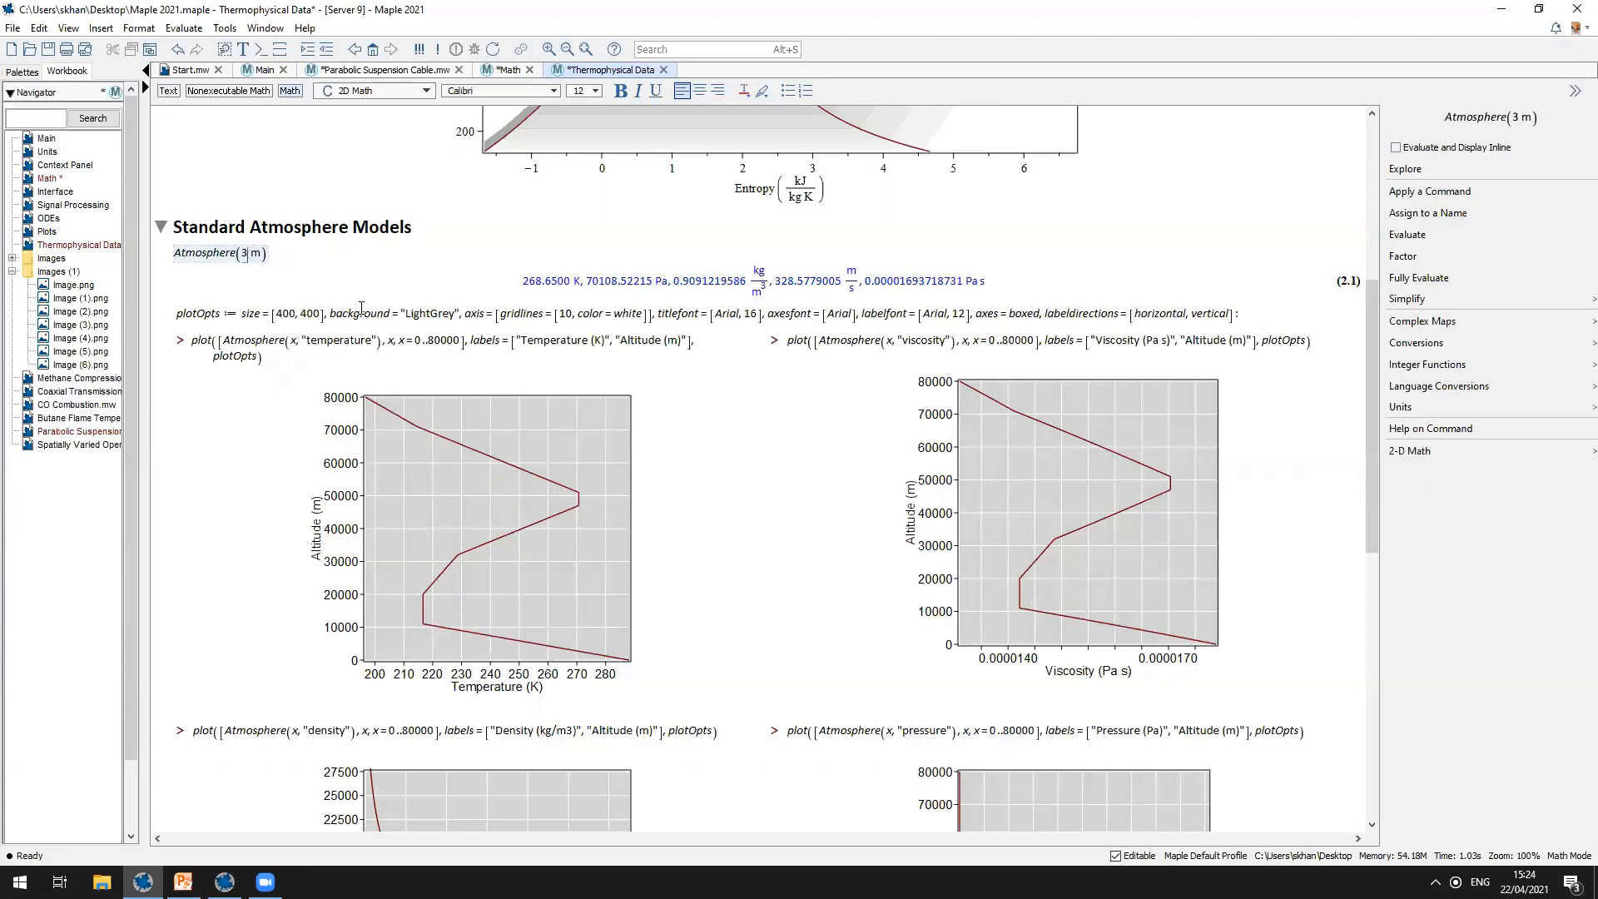
key("BackSpace")
type("10")
key("Right")
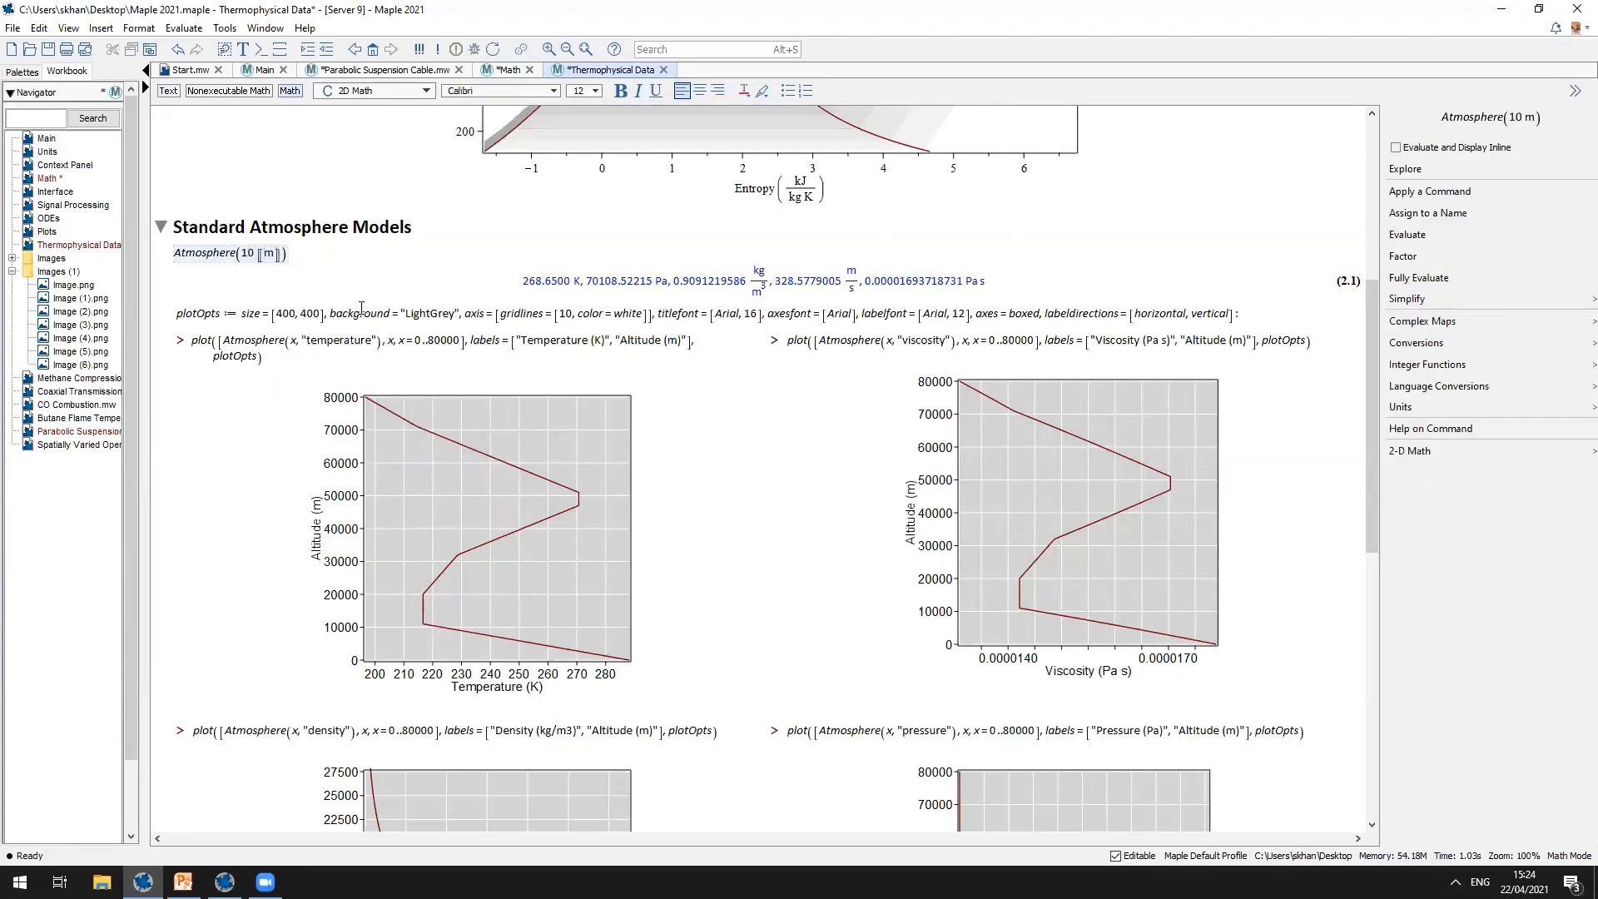
type("k")
key("Return")
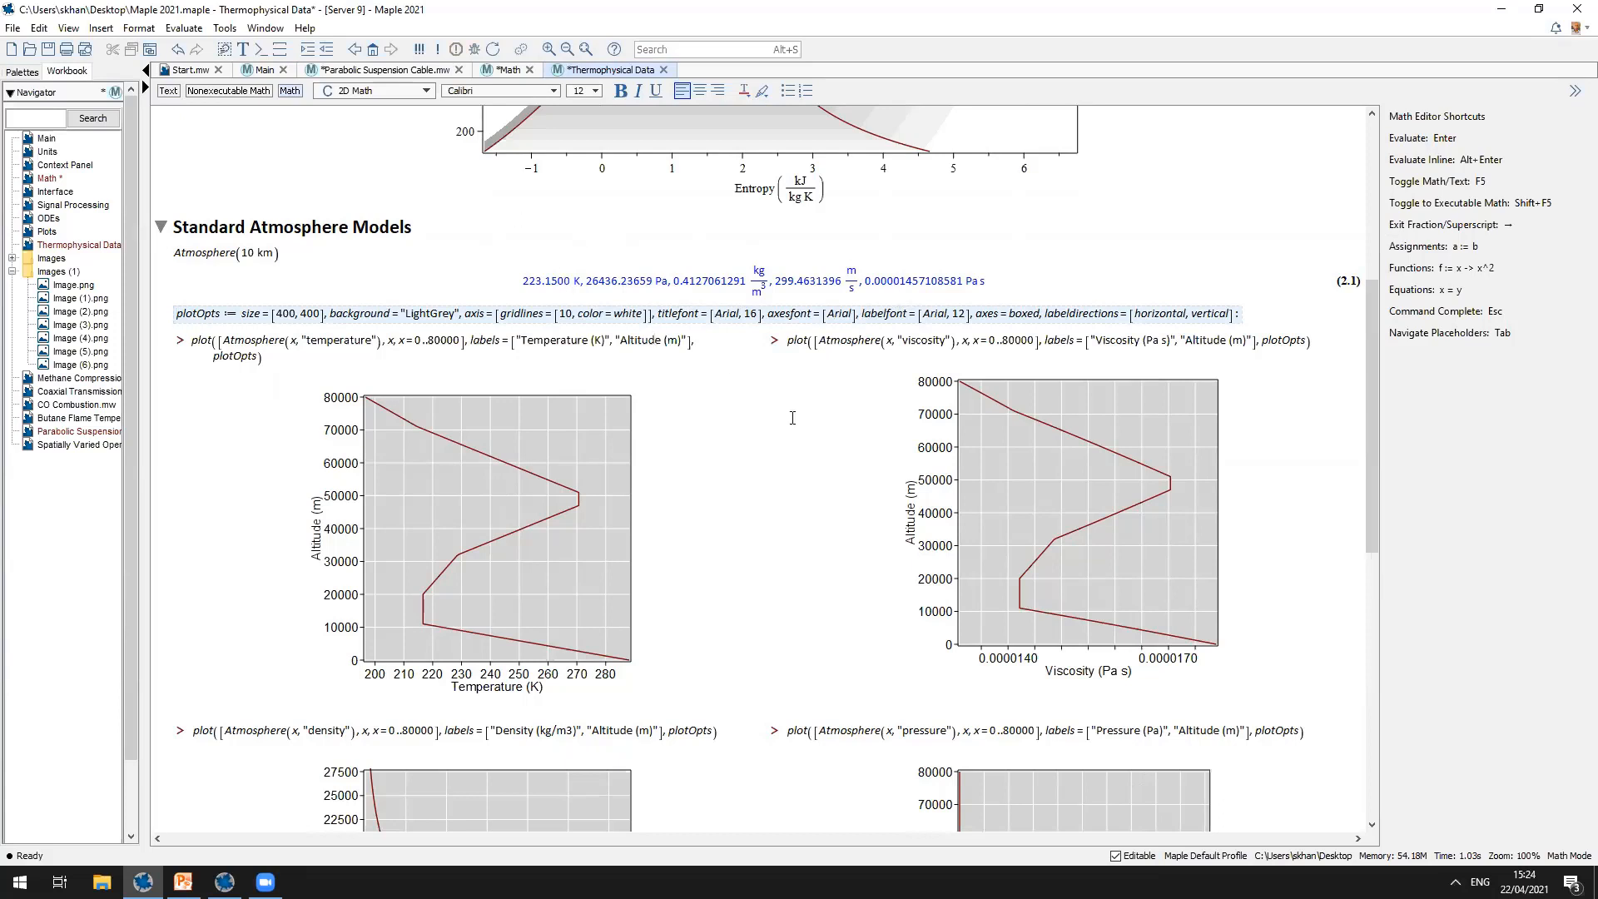
Step: Examine the atmosphere plots of temperature, viscosity, density and pressure against altitude
scroll(765, 423, "down", 3)
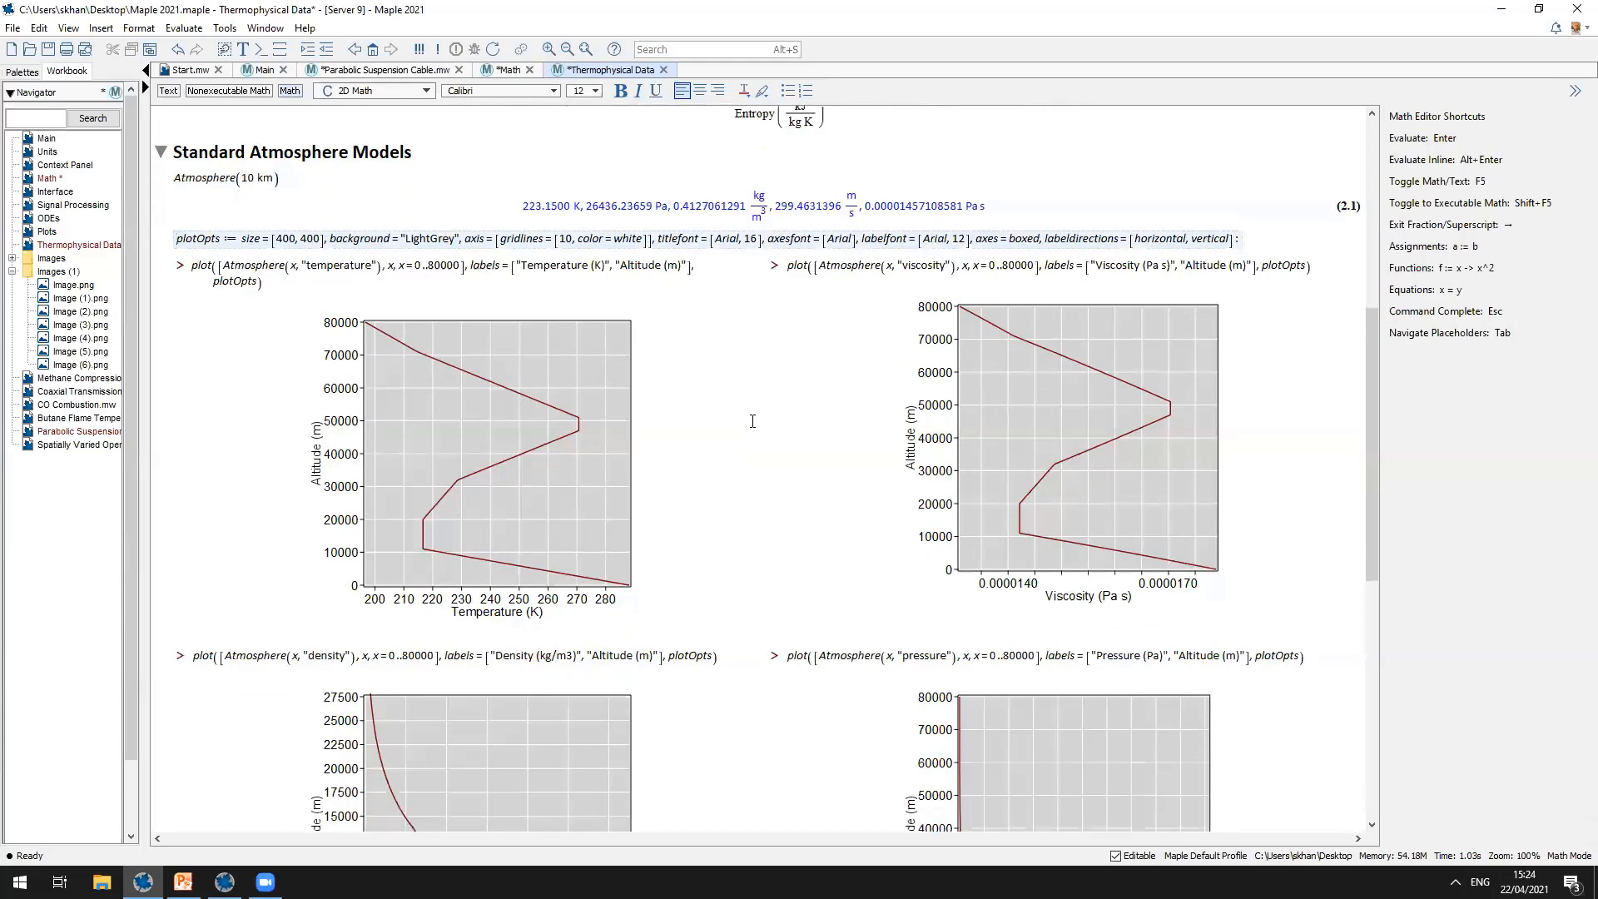
scroll(701, 427, "down", 1)
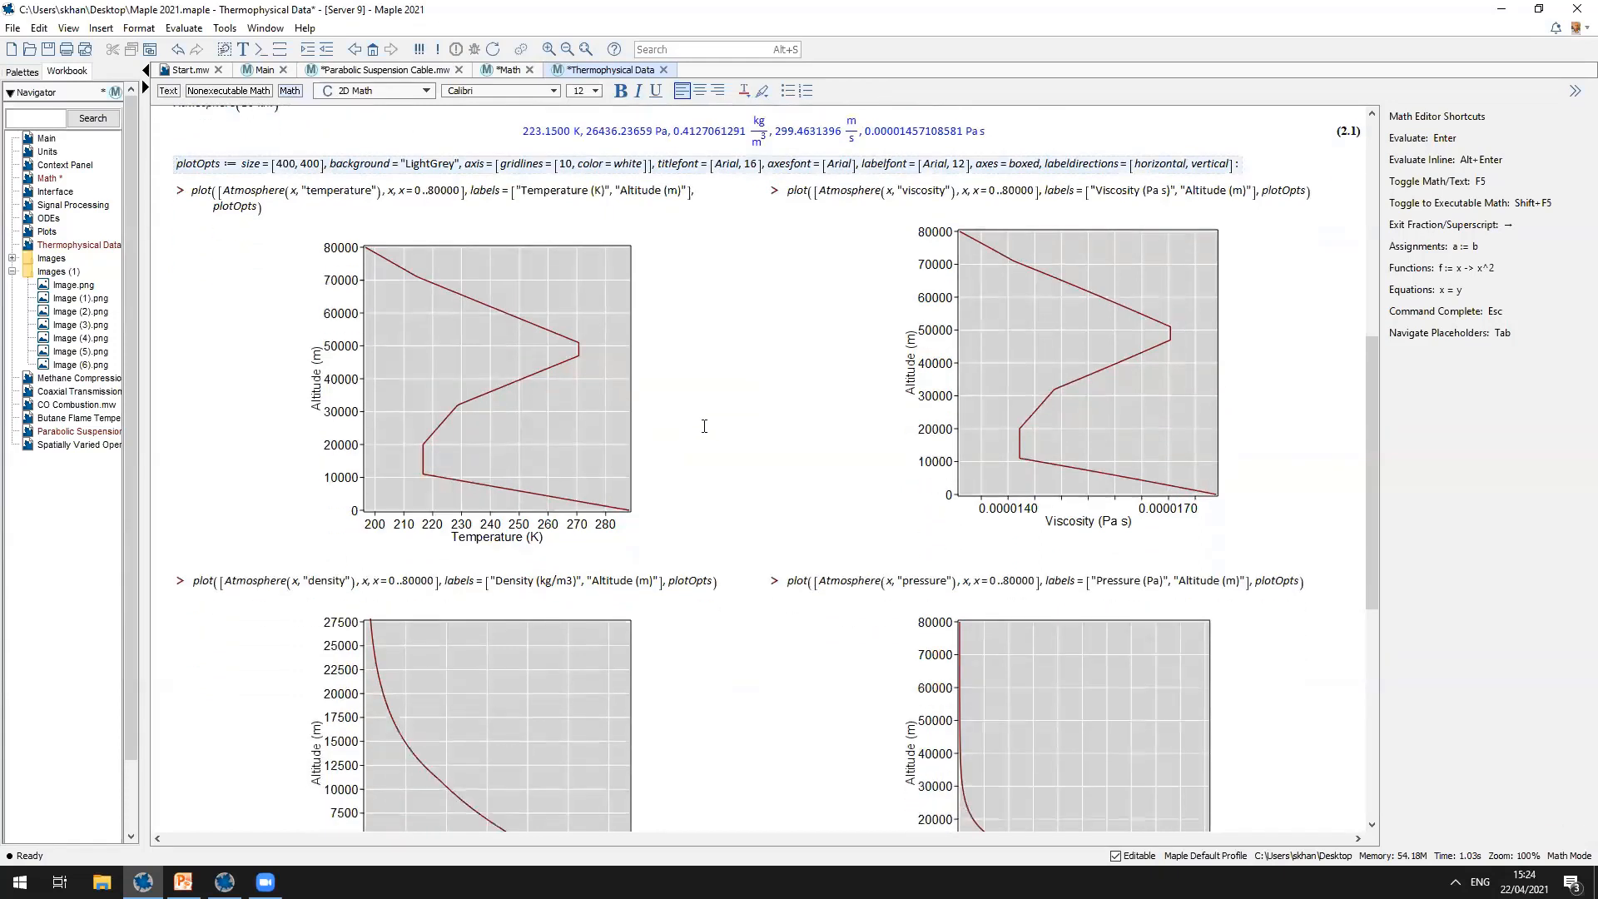
scroll(720, 331, "down", 1)
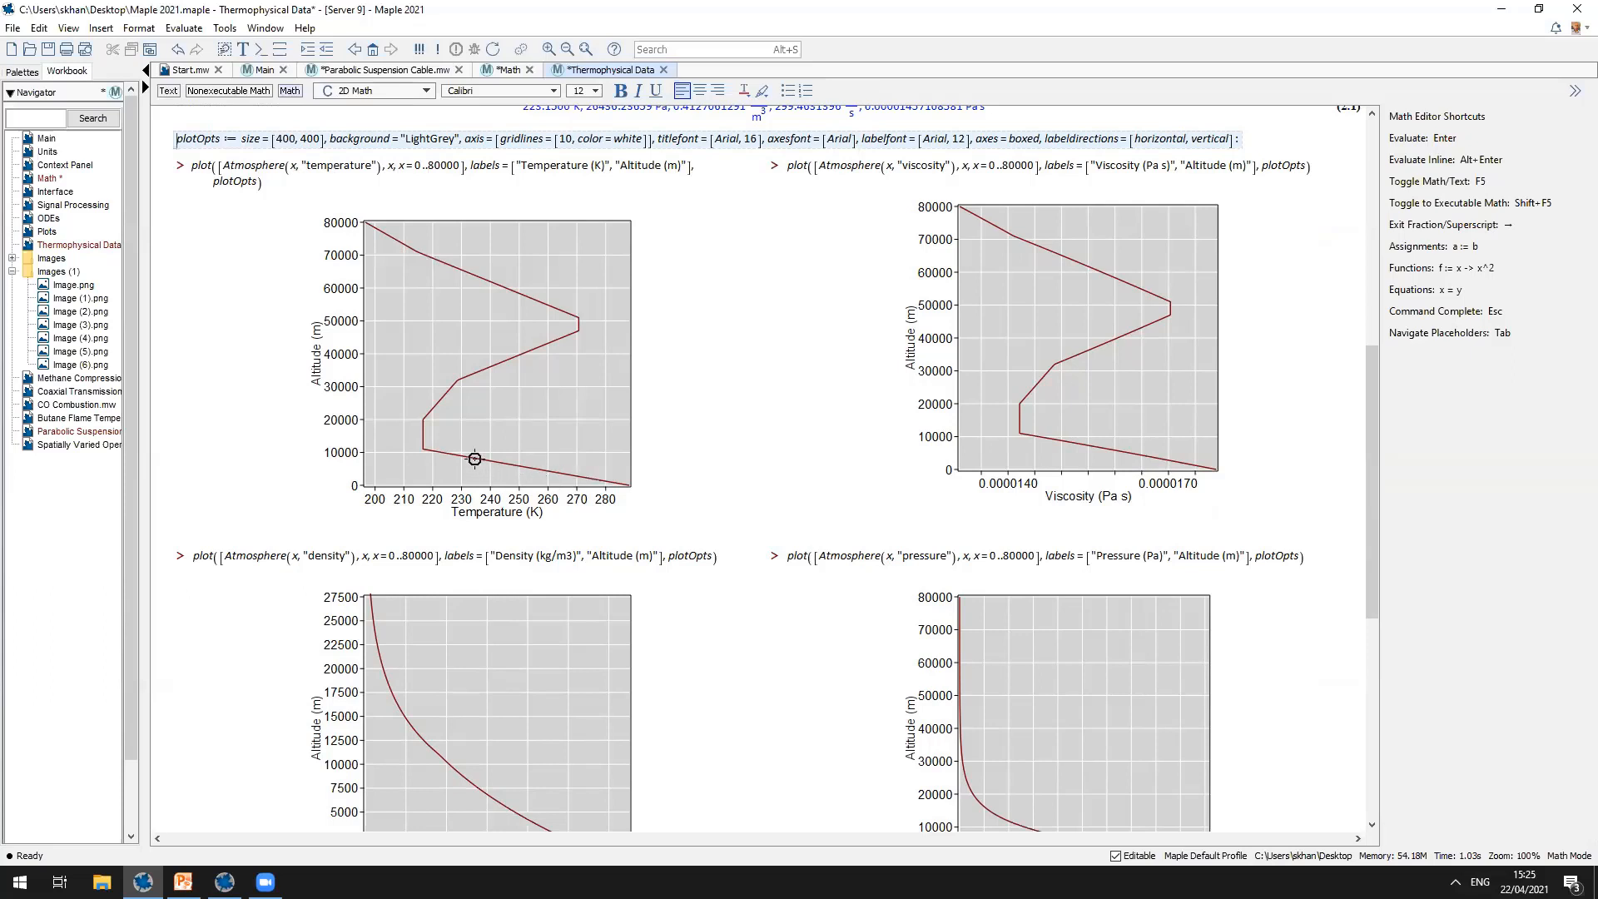
scroll(1115, 317, "down", 2)
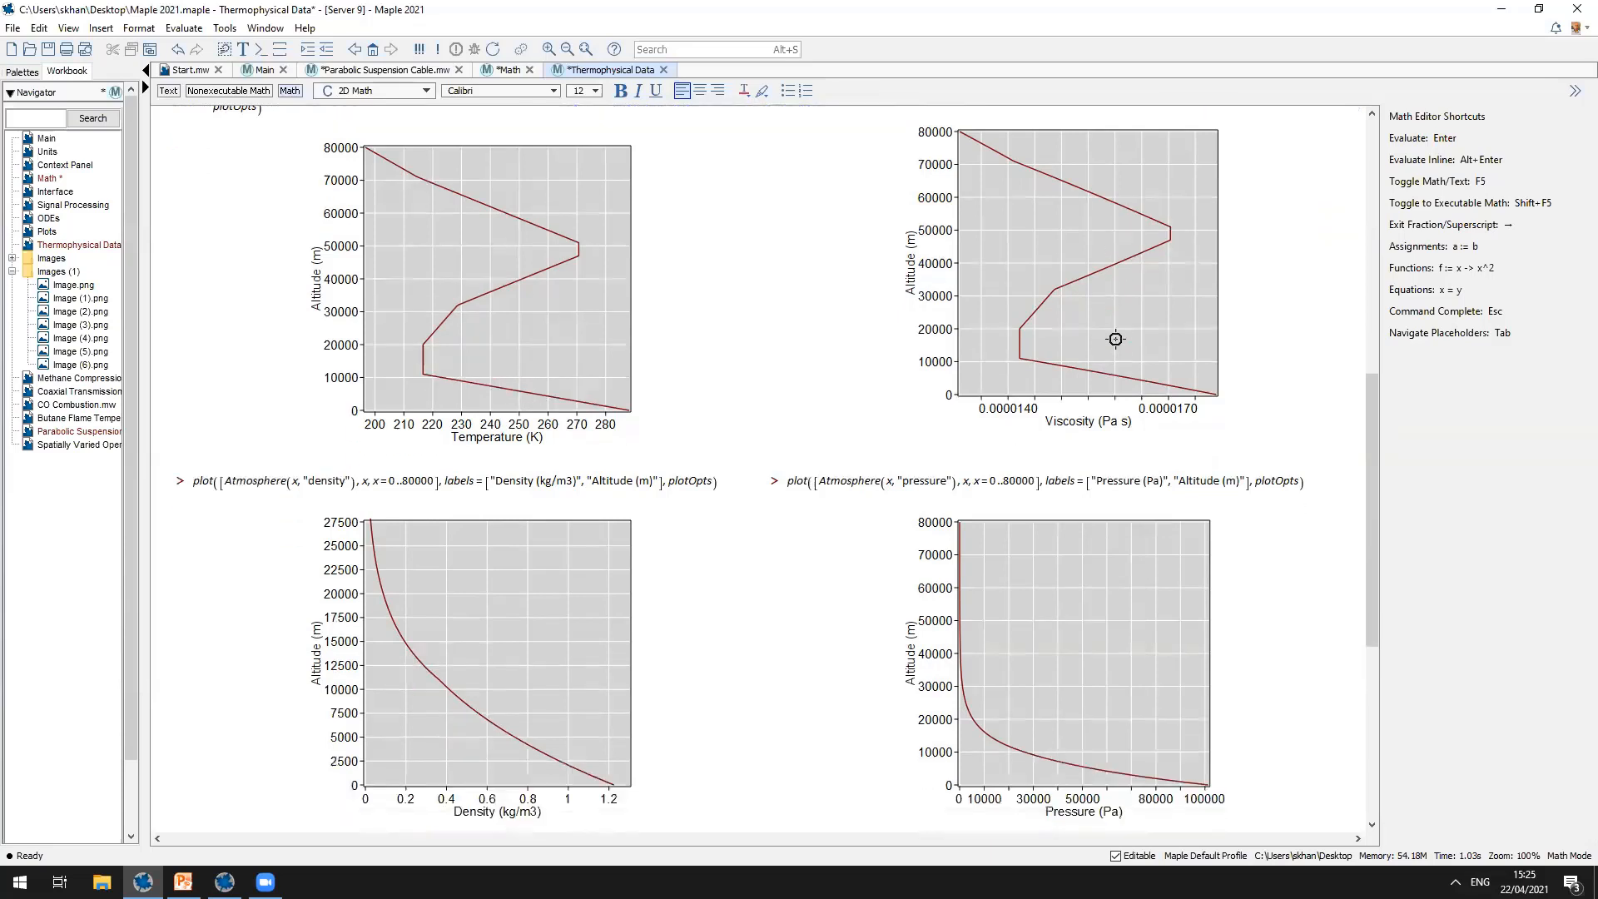
scroll(1115, 339, "down", 1)
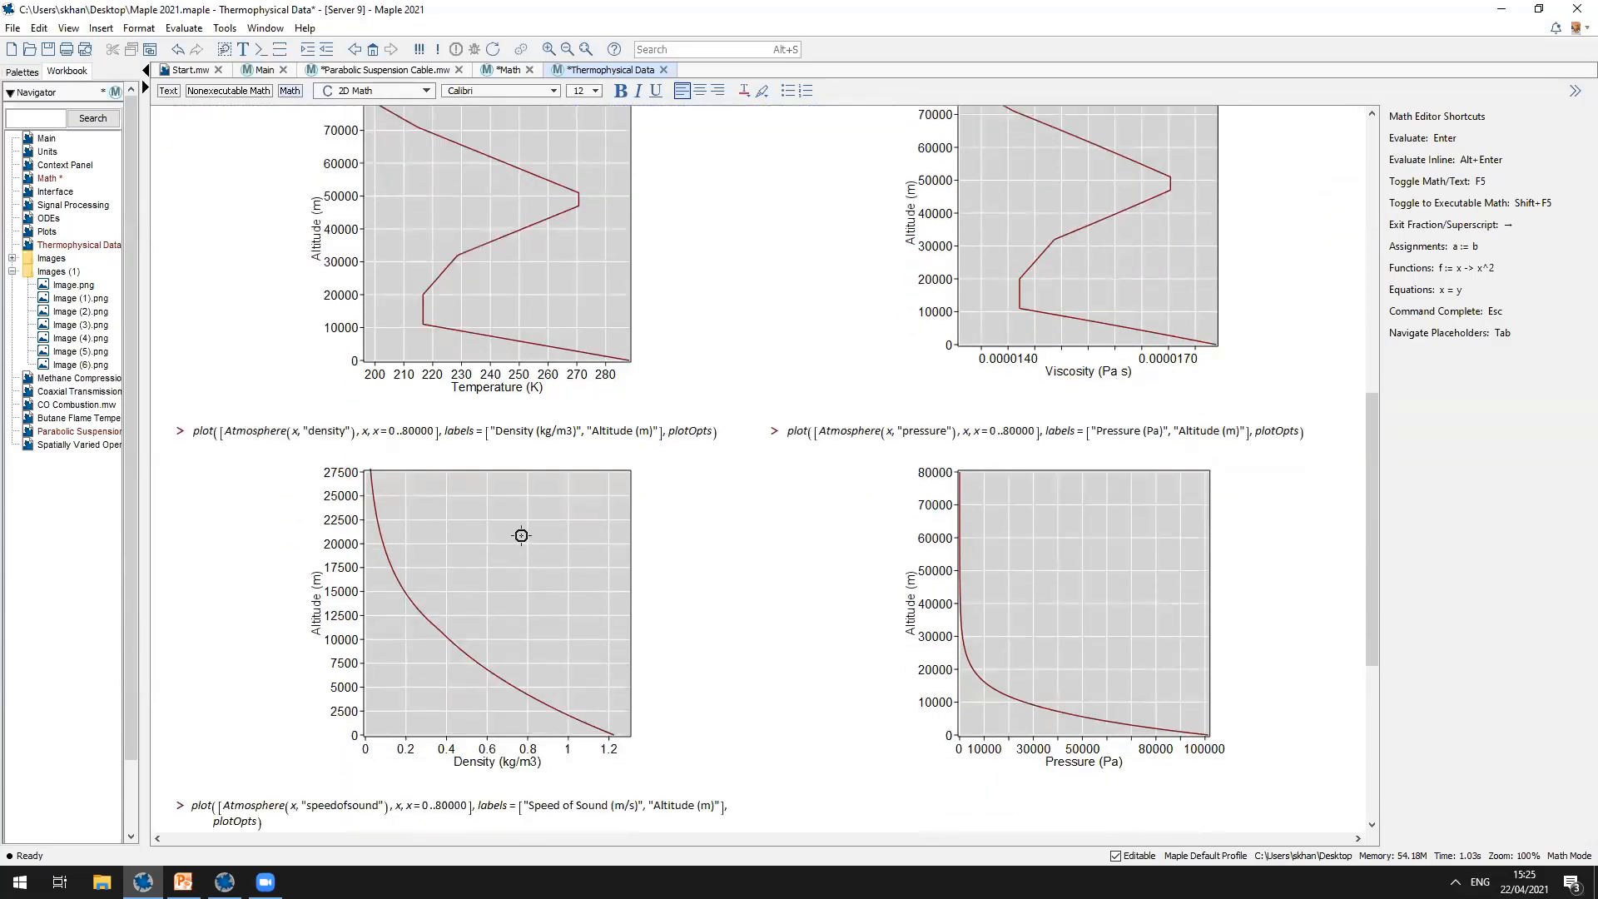
left_click(1023, 512)
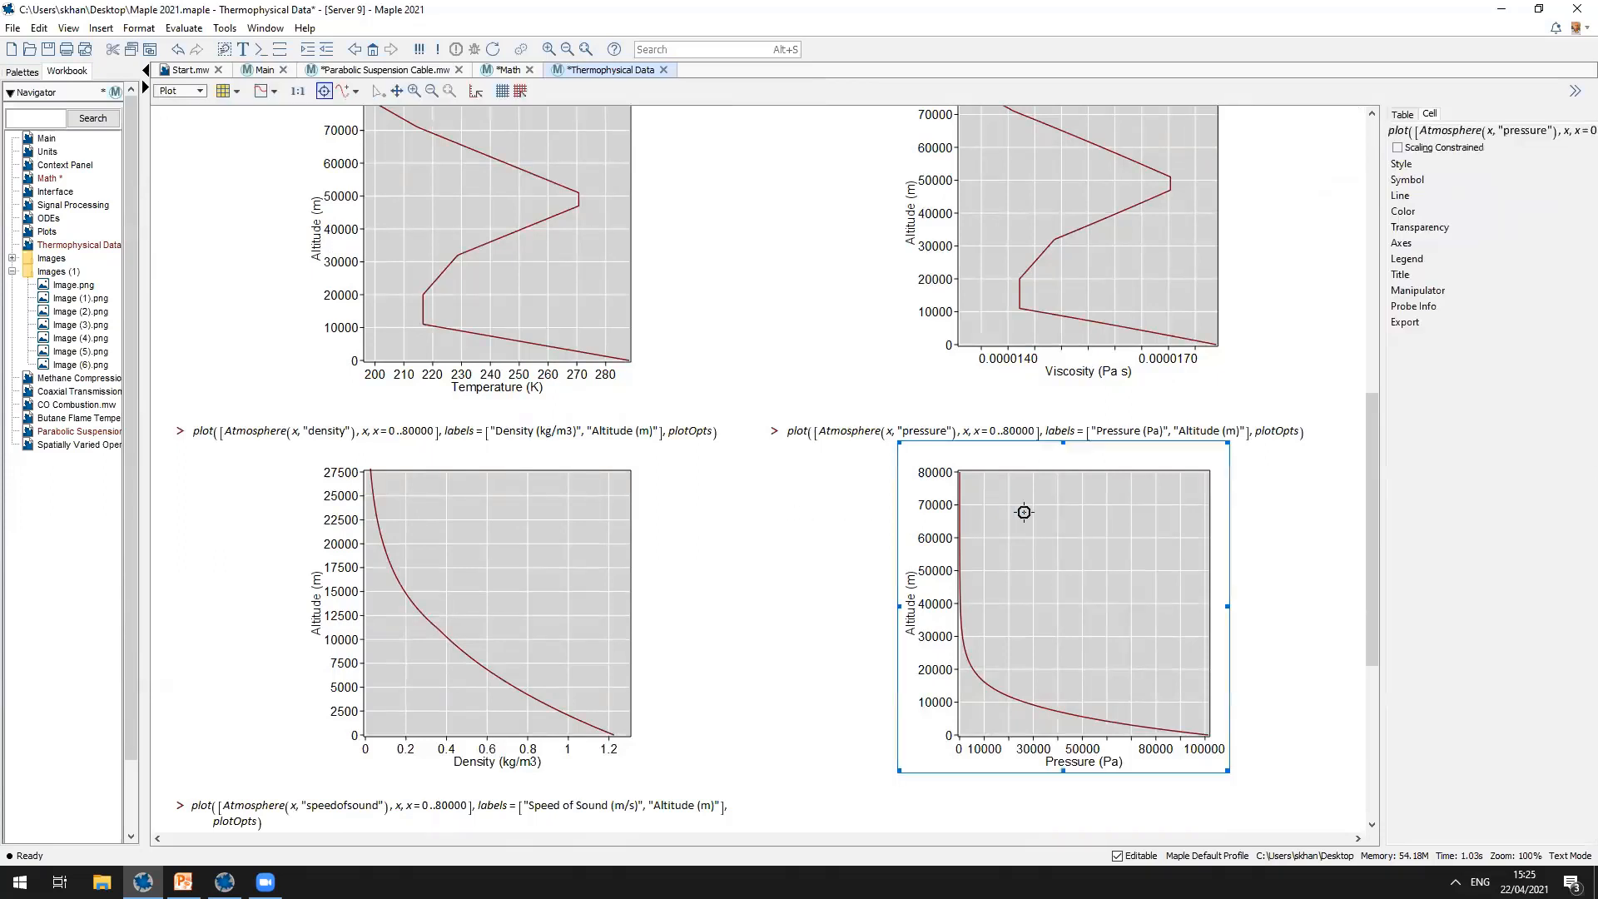
scroll(1023, 512, "down", 2)
scroll(1024, 512, "up", 1)
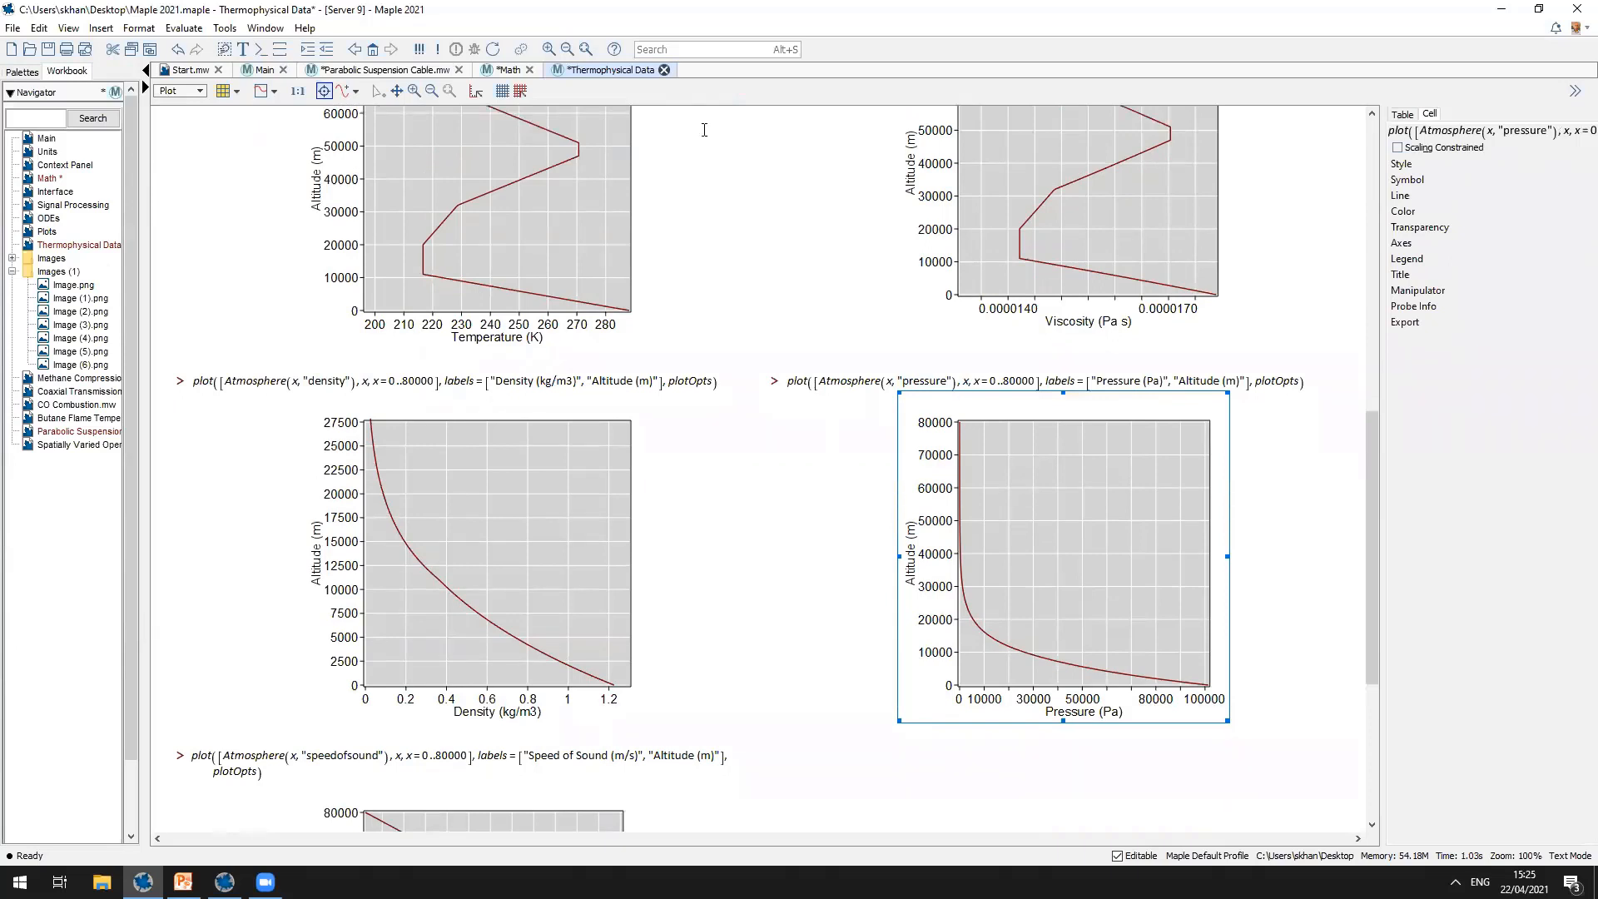
Step: Close the Thermophysical Data worksheet without saving and switch to the What's New slide in PowerPoint
key("ctrl+F4")
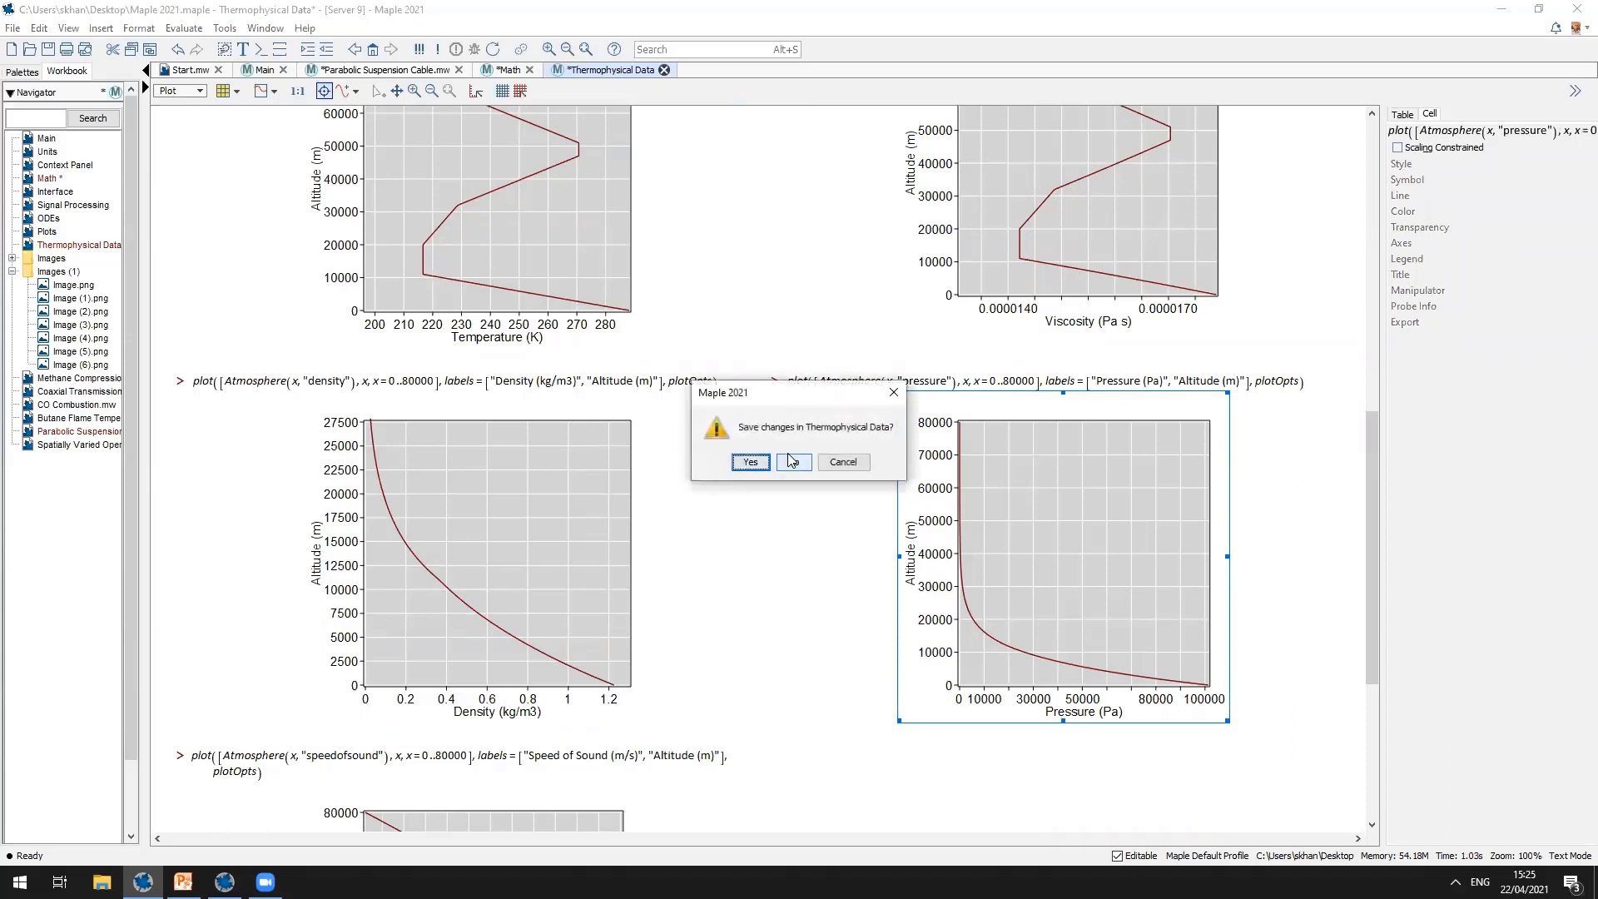
left_click(793, 462)
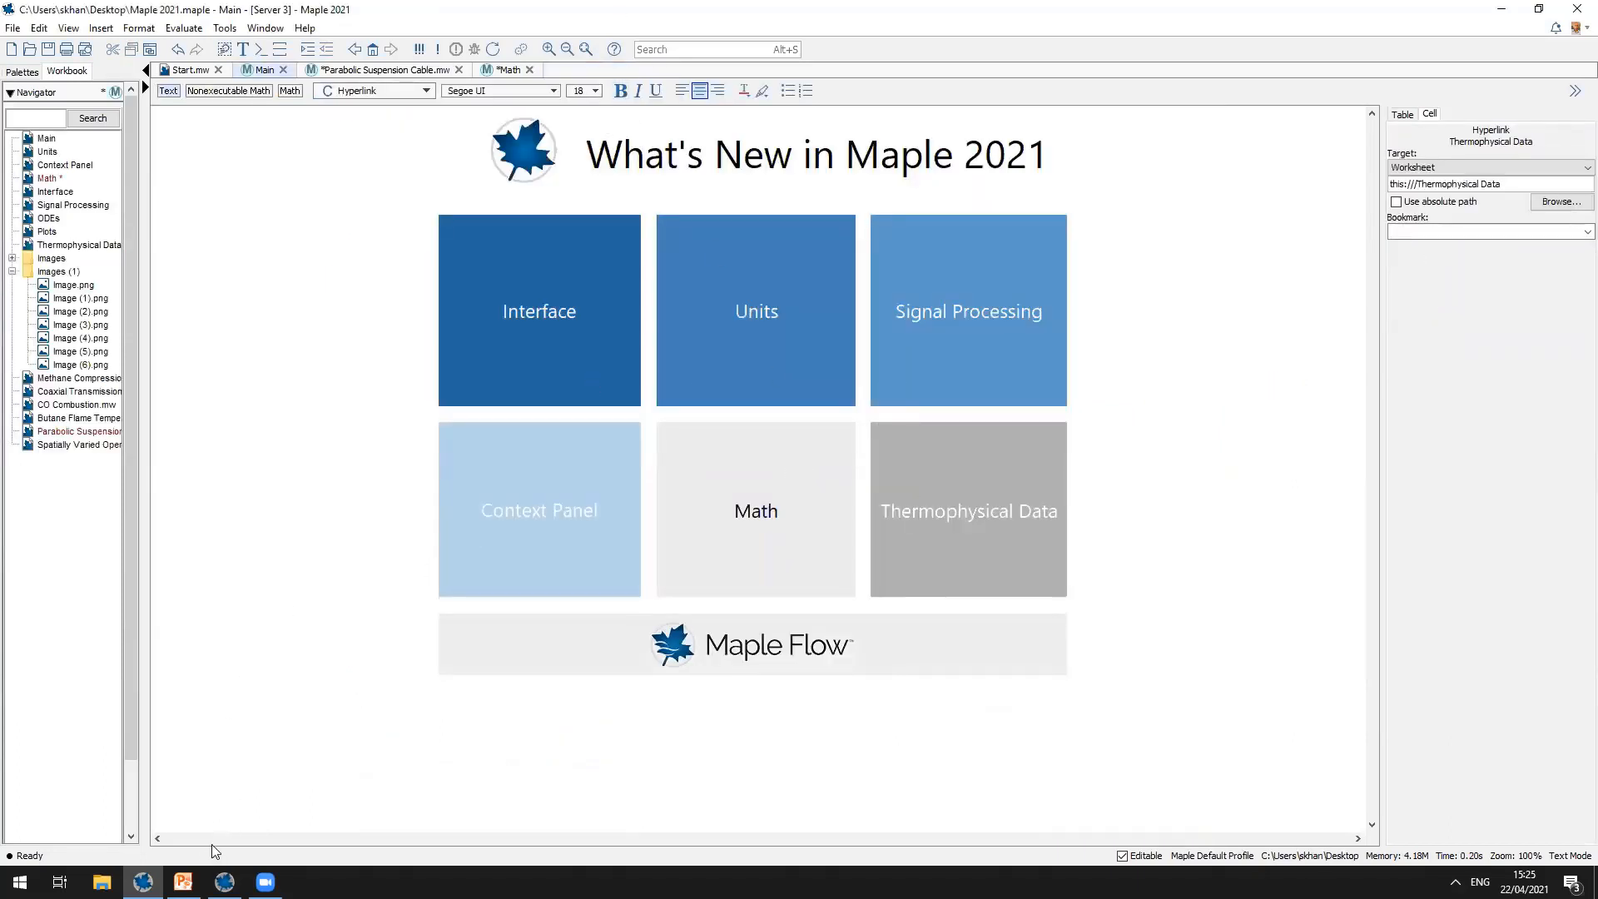
left_click(183, 881)
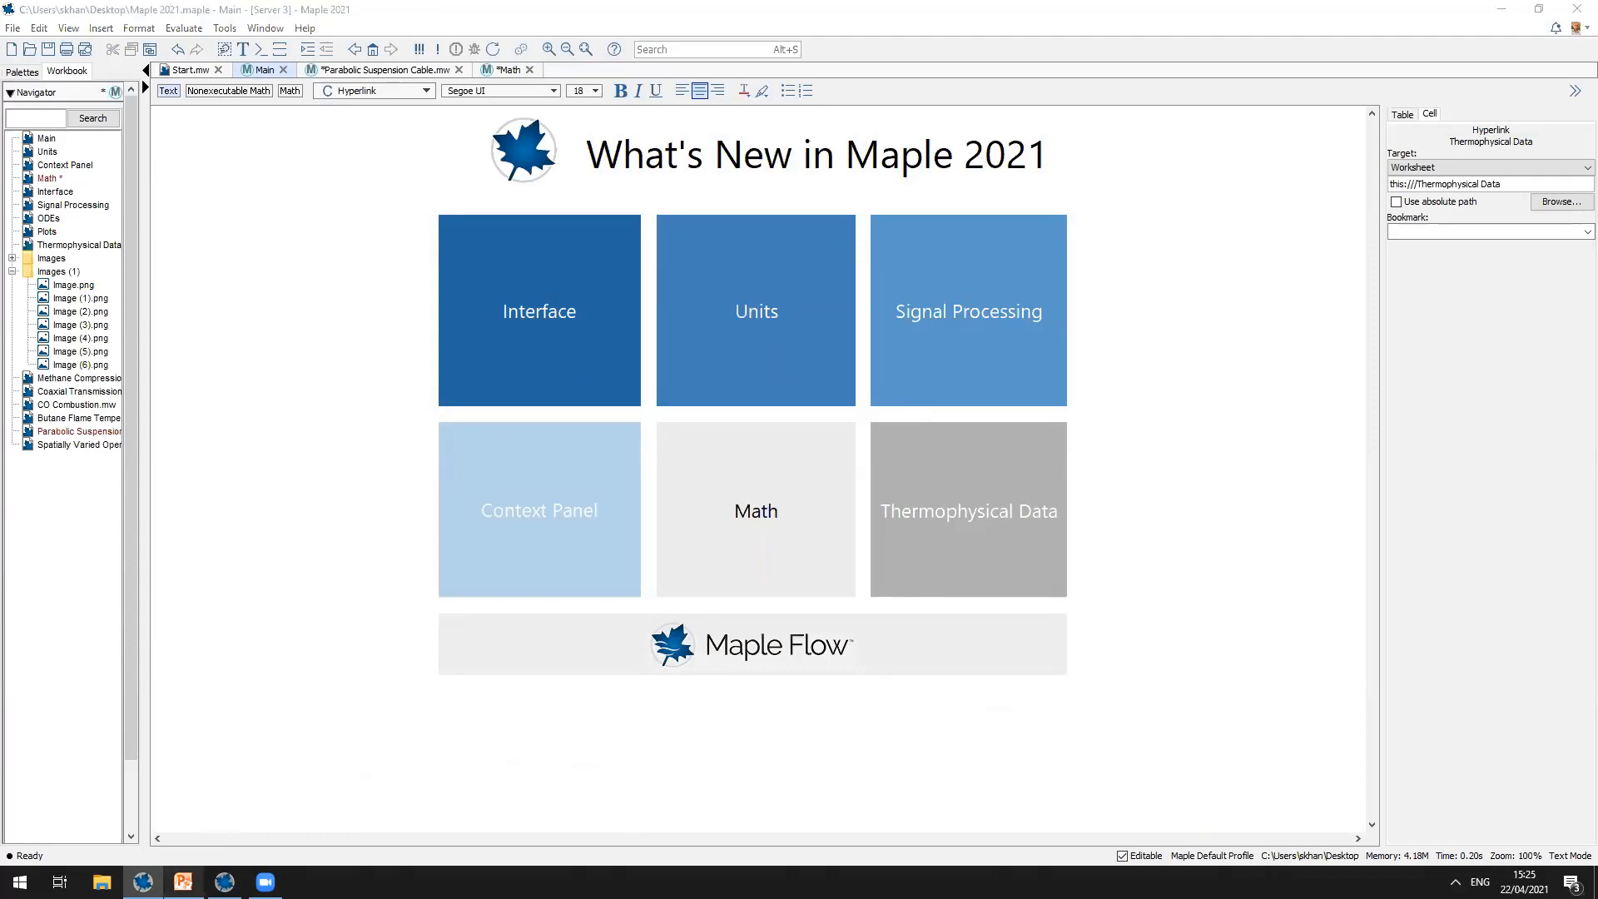
left_click(146, 484)
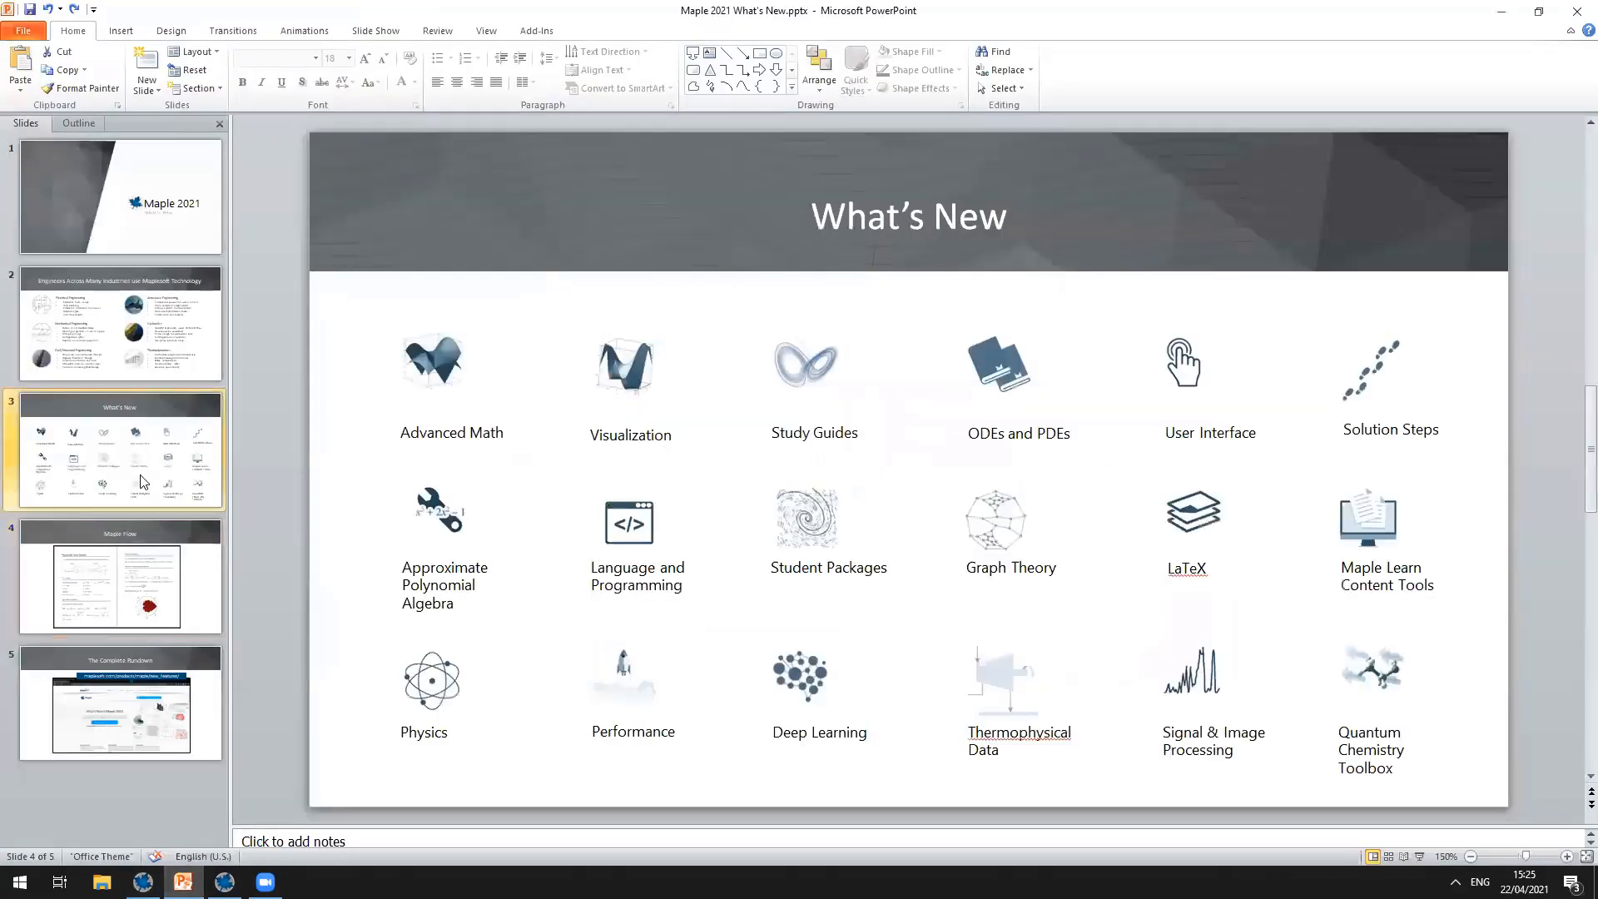